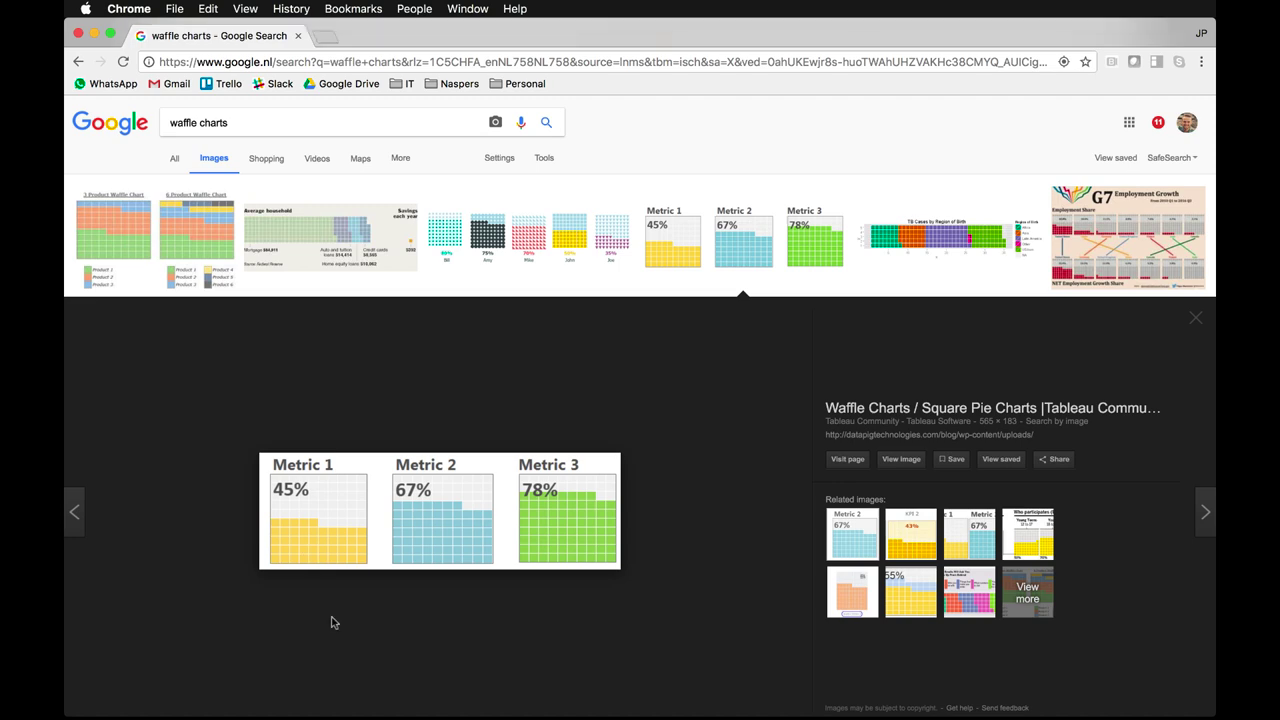
# Switch to the vgsales spreadsheet in Numbers and examine the regional and global sales columns of the video game table.
pyautogui.press('super+Tab')
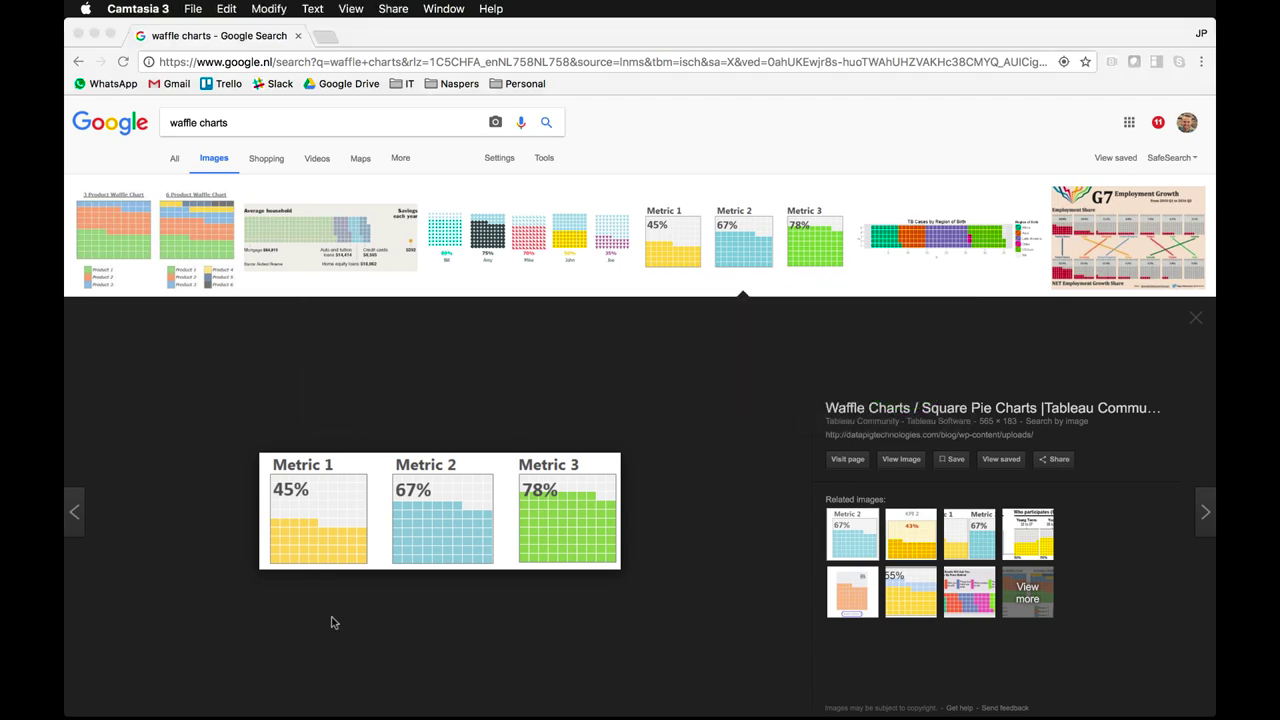
pyautogui.press('super+Tab')
pyautogui.press('super+Tab')
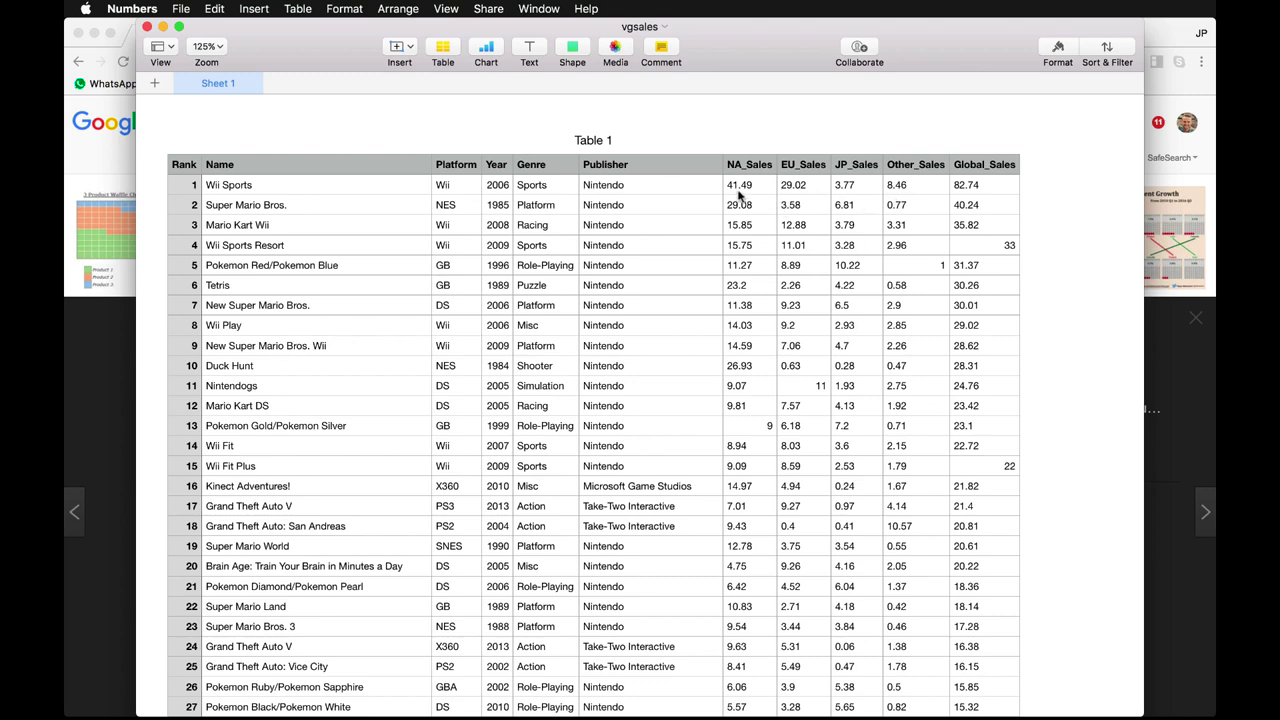
pyautogui.scroll(1, 760, 200)
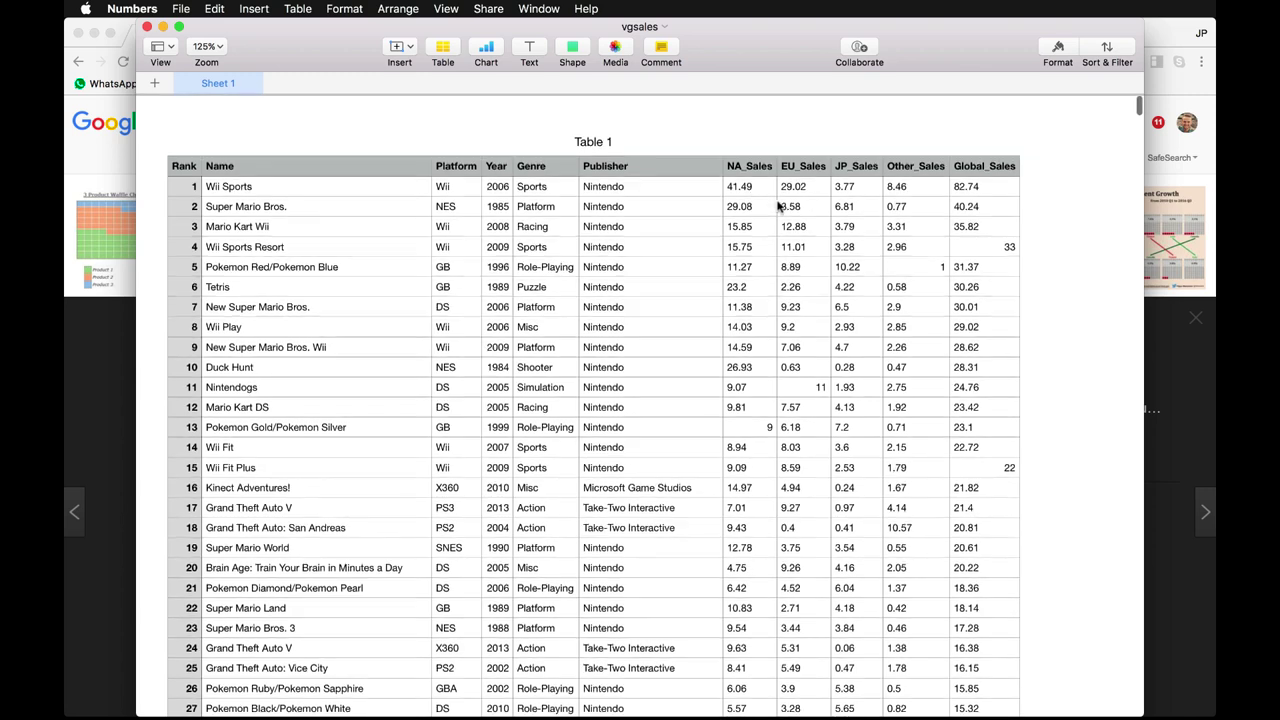
pyautogui.scroll(1, 740, 192)
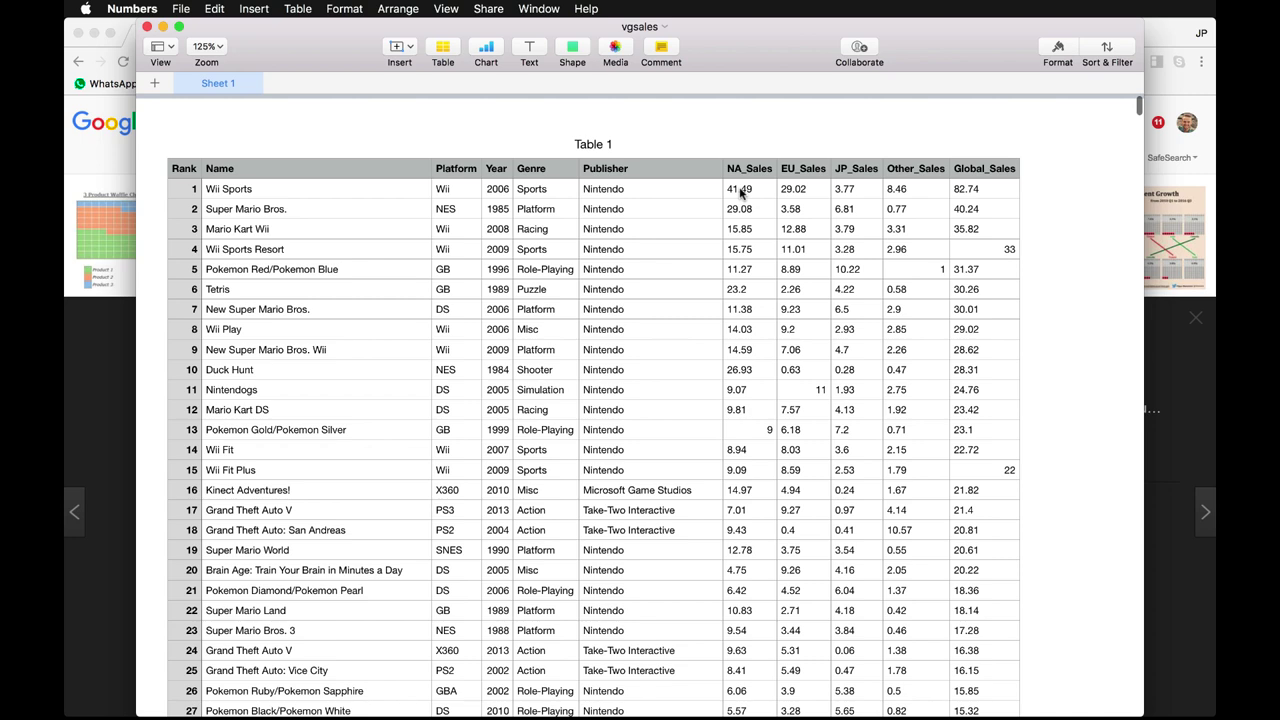
pyautogui.scroll(1, 740, 192)
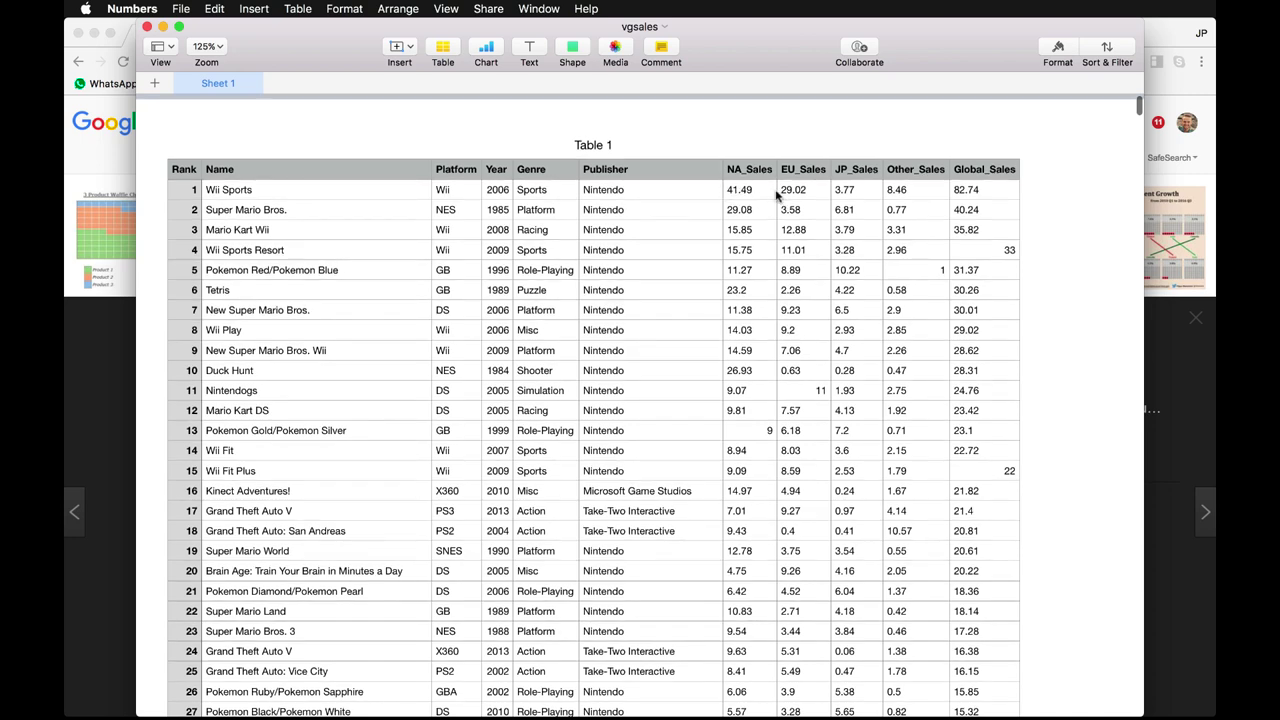
pyautogui.scroll(-1, 766, 192)
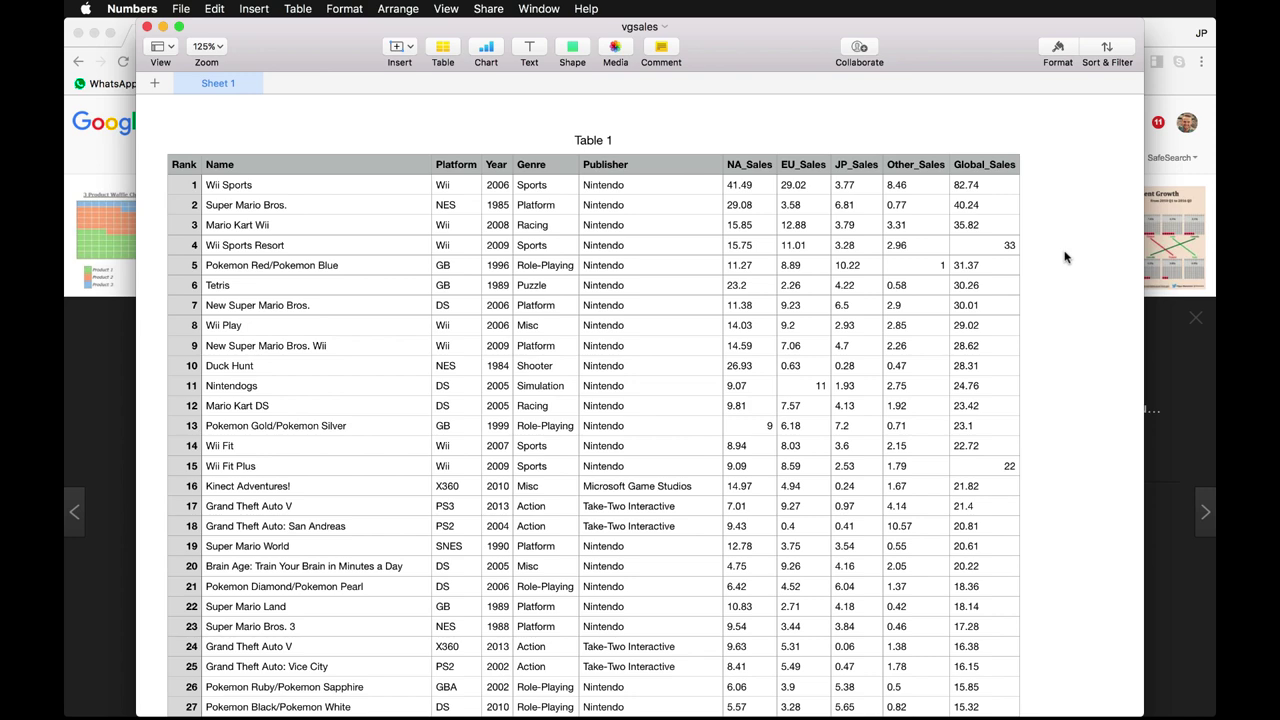
# Switch to Tableau, connect to the text file vgsales.csv in the Youtube show folder, and open the Sheet 1 worksheet.
pyautogui.click(440, 695)
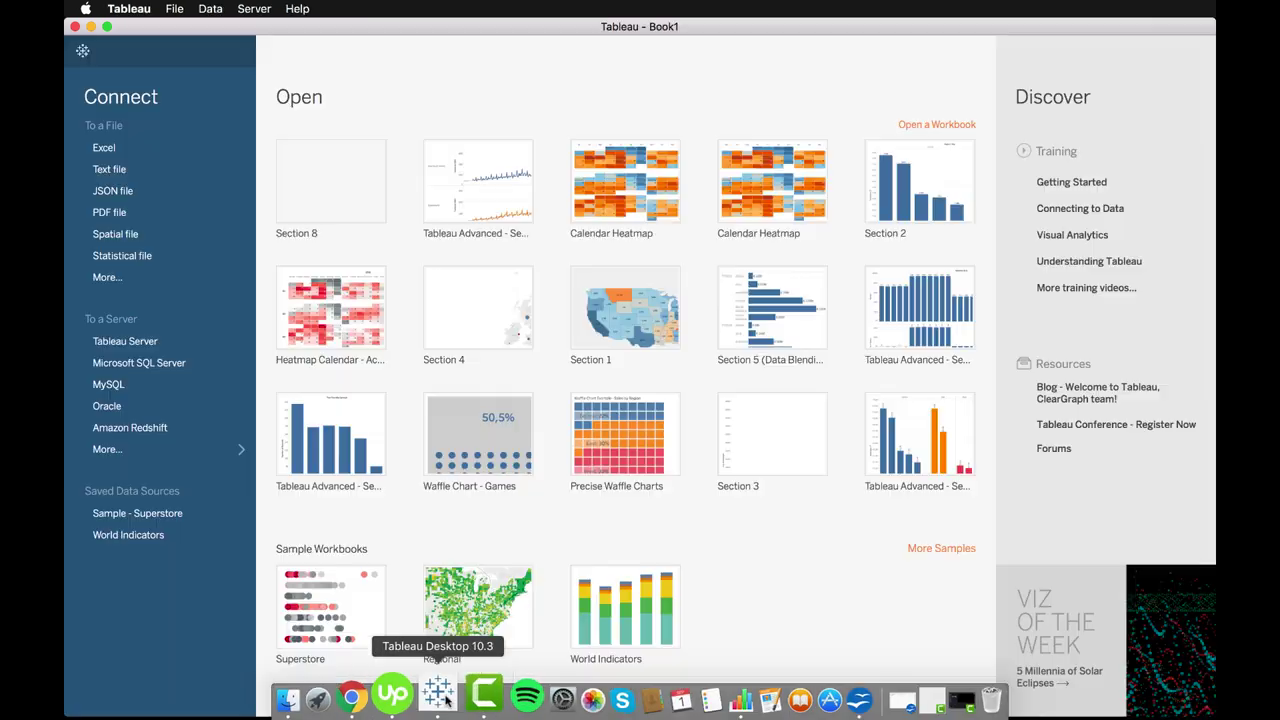
pyautogui.click(130, 171)
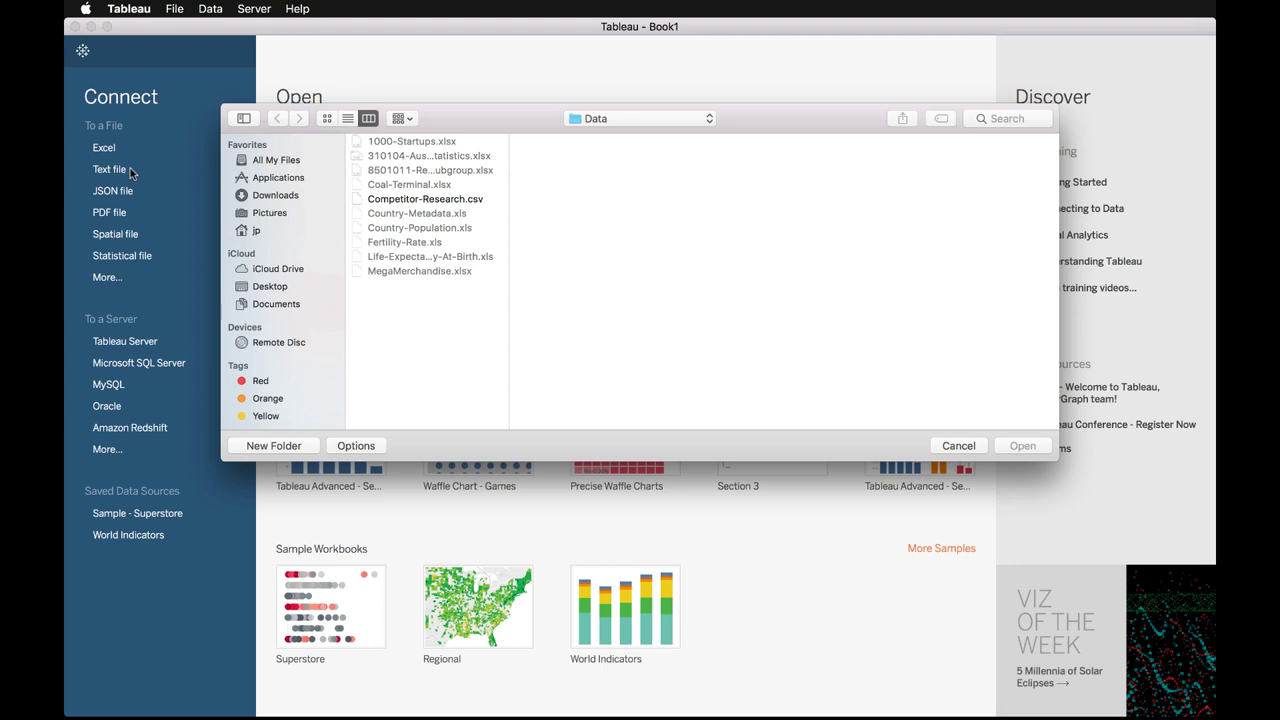
pyautogui.click(696, 118)
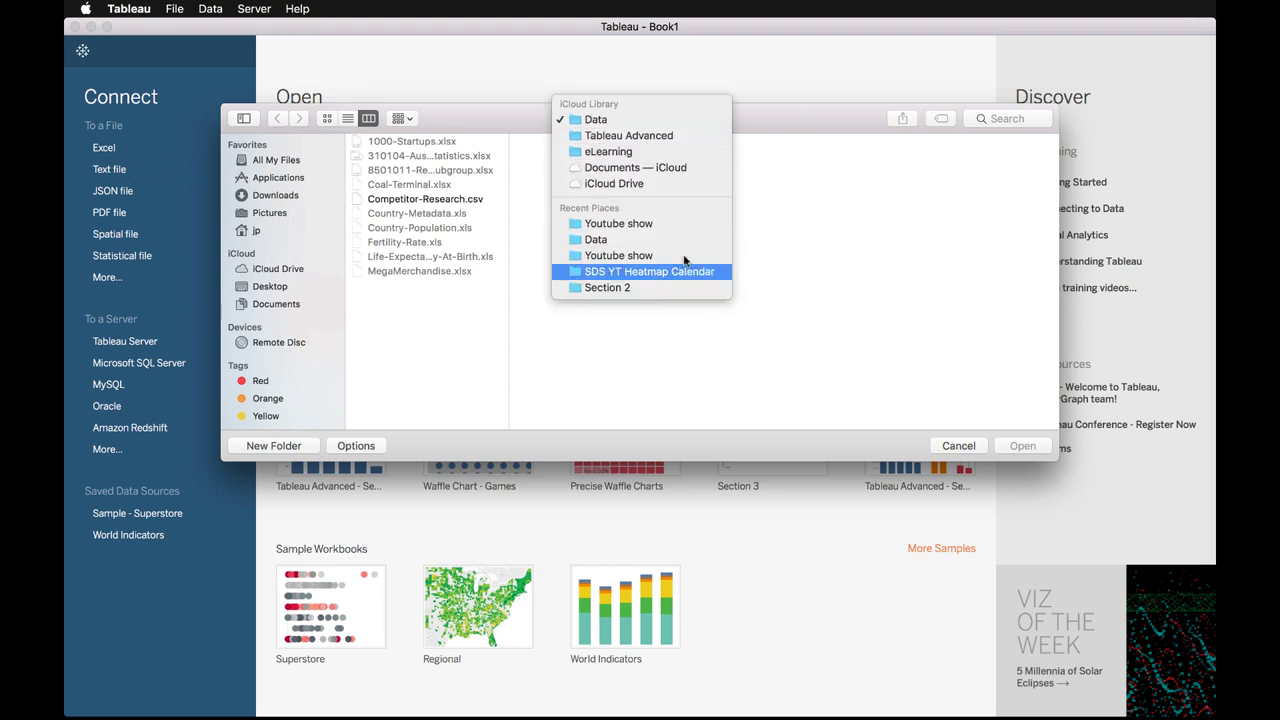
pyautogui.click(686, 224)
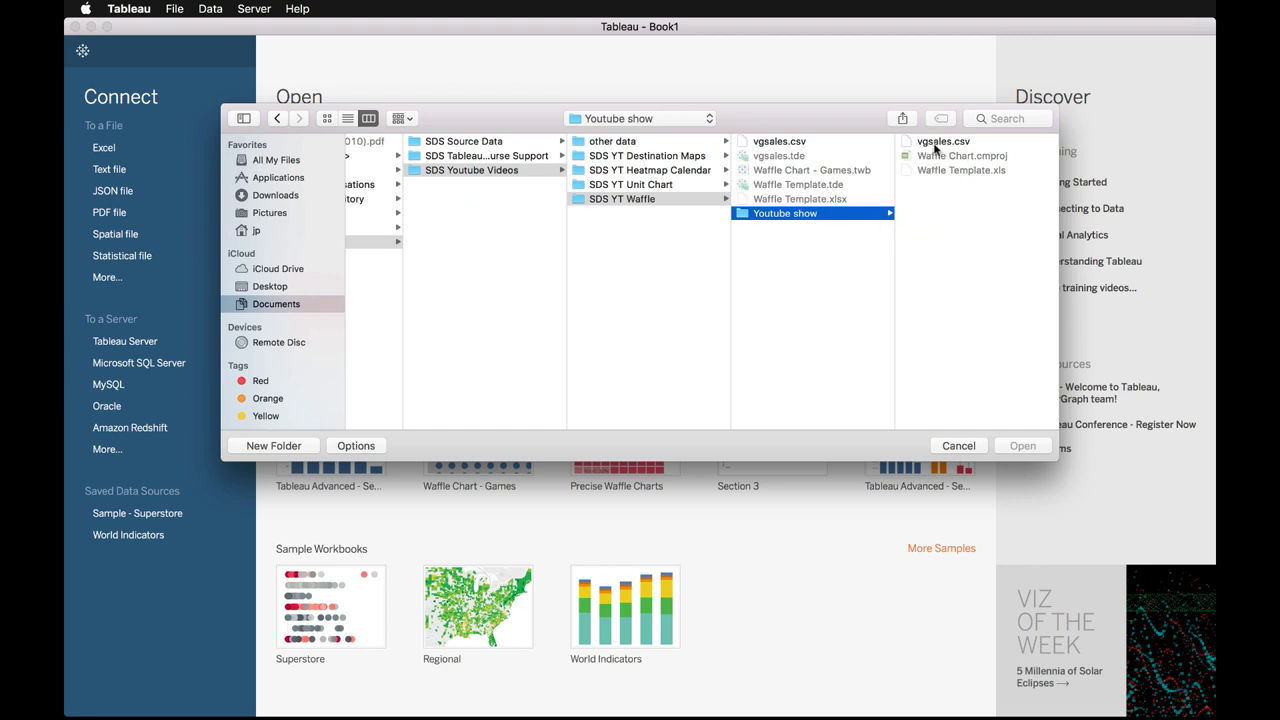
pyautogui.doubleClick(948, 143)
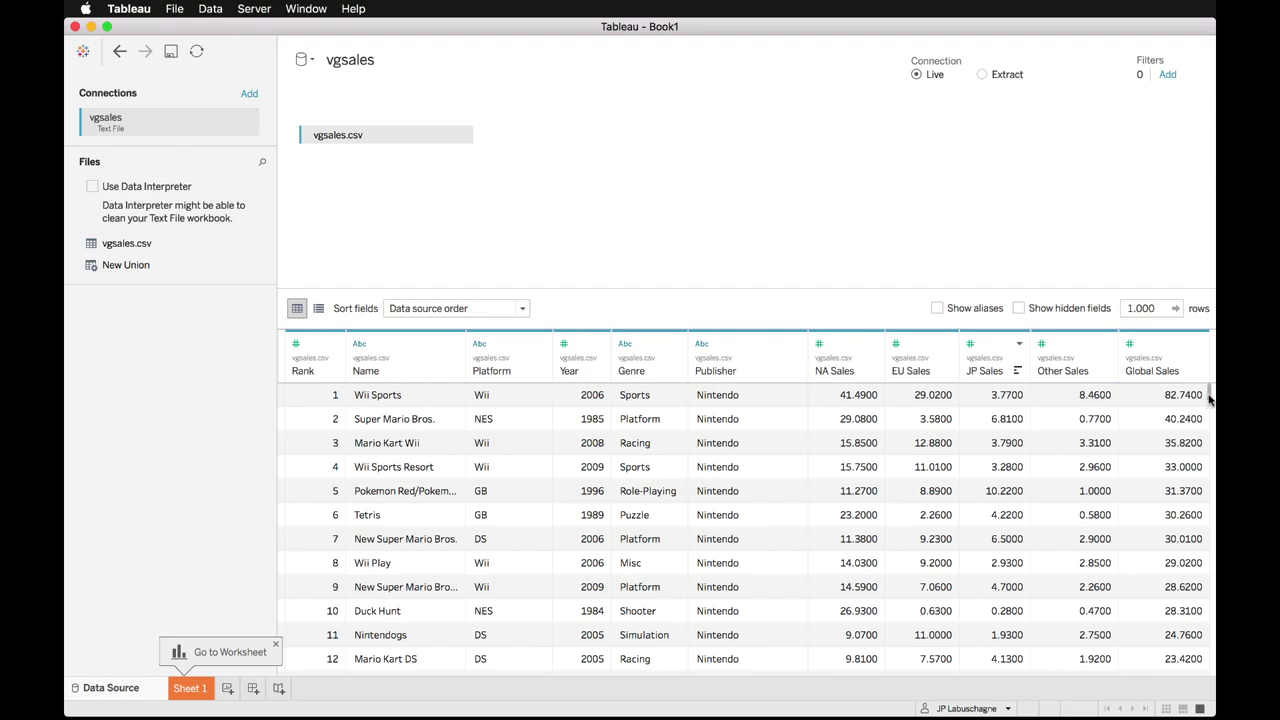
pyautogui.moveTo(1211, 397); pyautogui.dragTo(1210, 425)
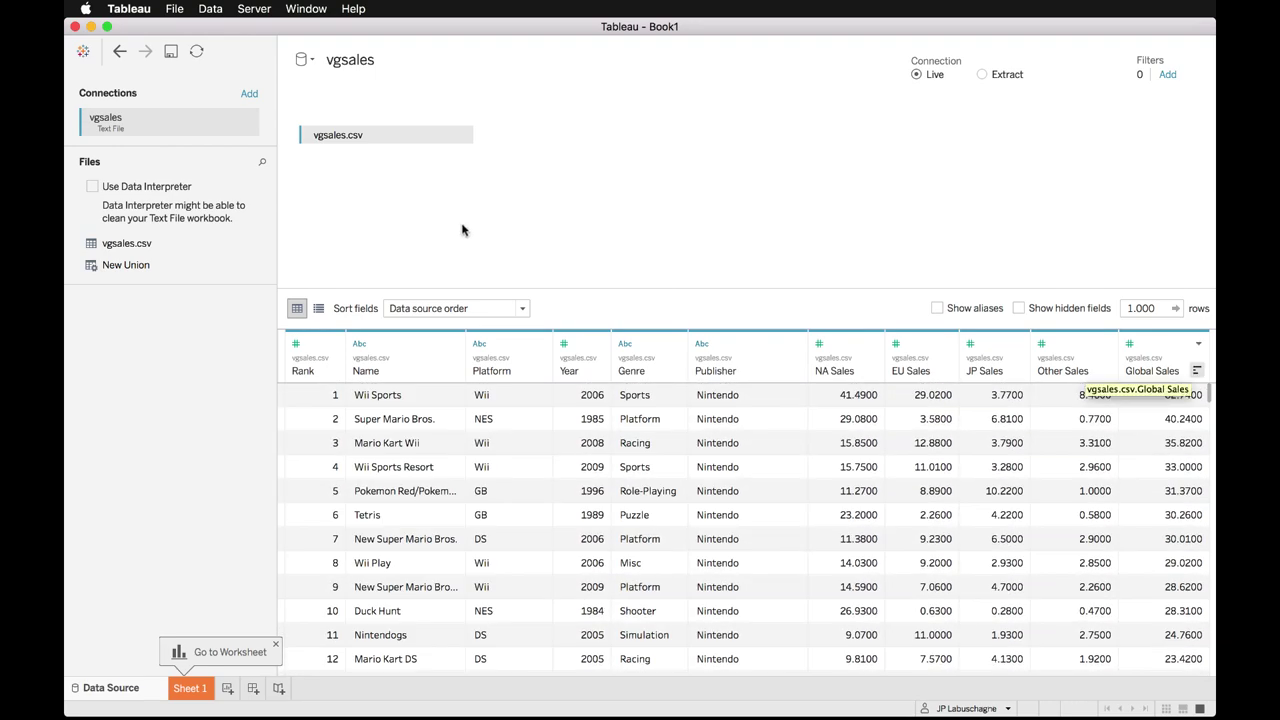
pyautogui.click(188, 688)
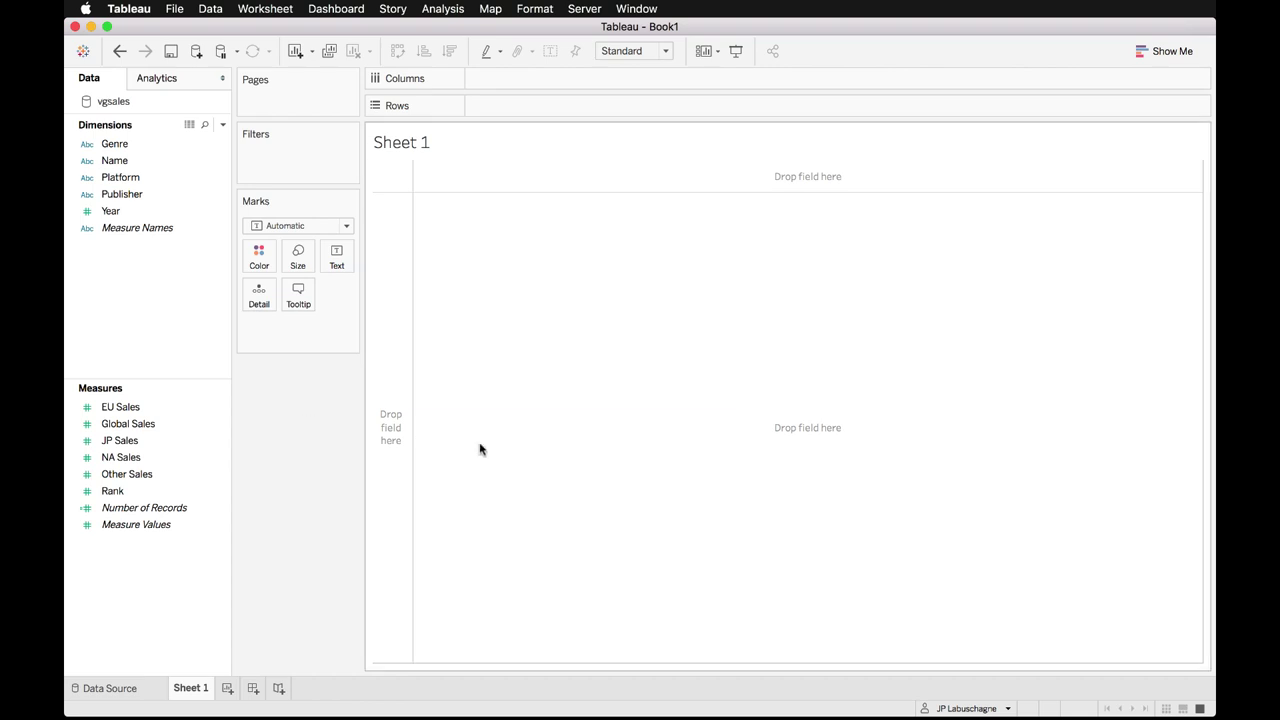
# Switch to OpenOffice Calc and enter the headers Row in A1 and Column in B1 of the blank spreadsheet.
pyautogui.moveTo(852, 716)
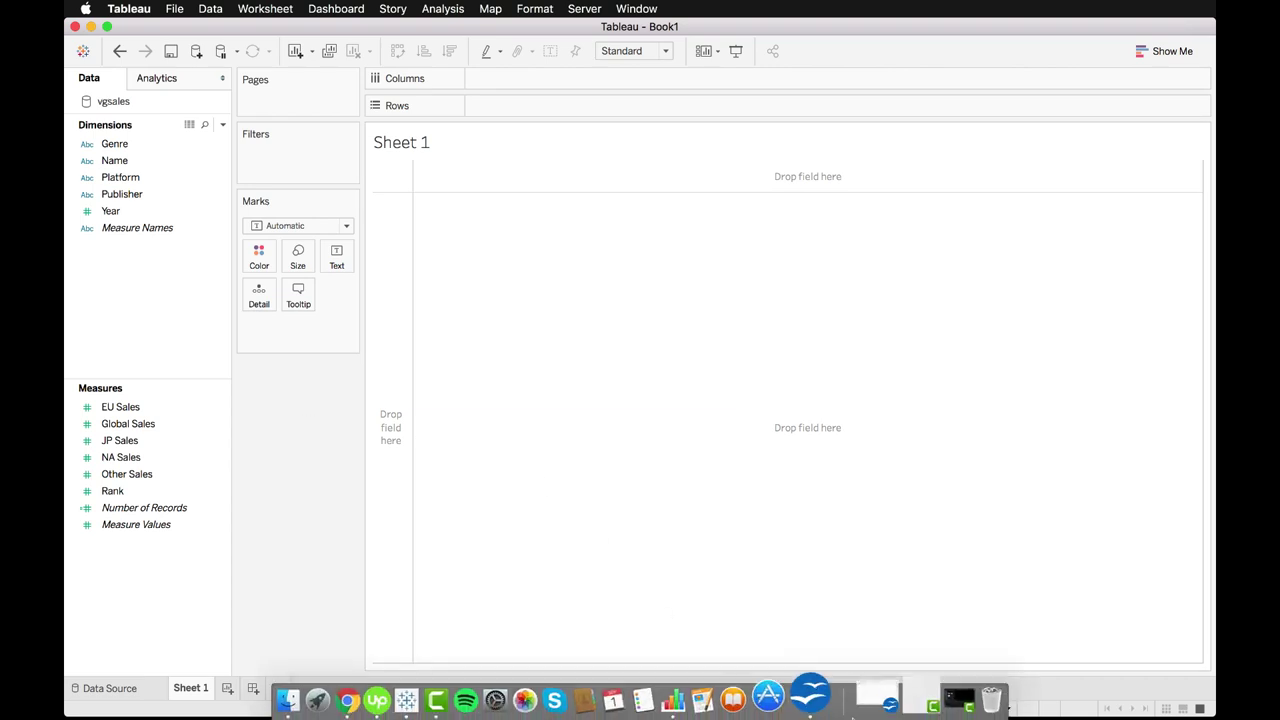
pyautogui.click(825, 697)
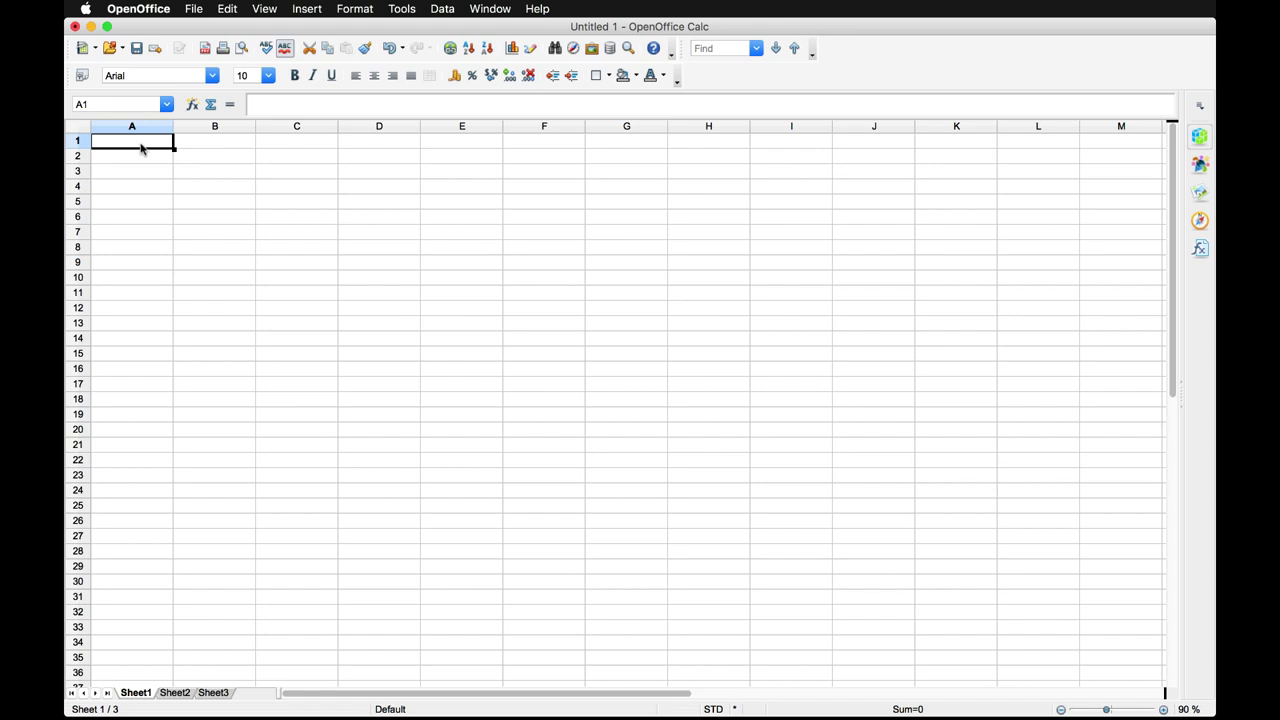
pyautogui.write('Row')
pyautogui.press('Return')
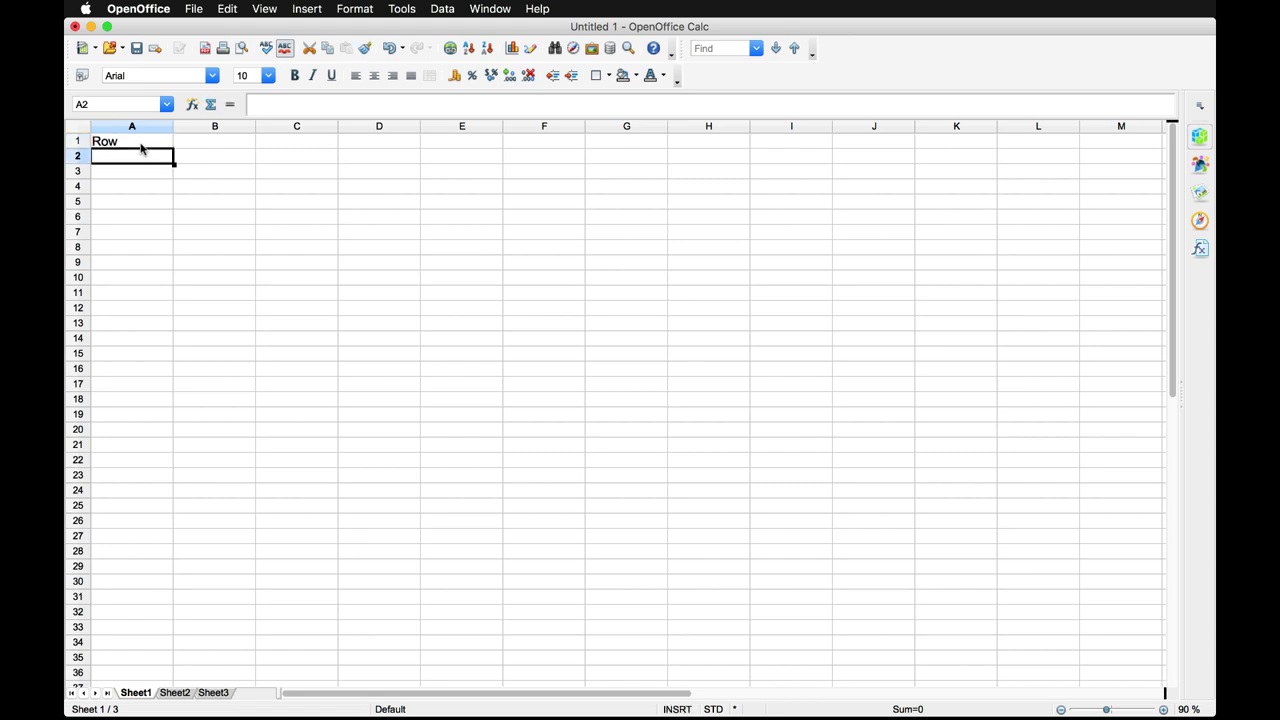
pyautogui.press('Up')
pyautogui.press('Right')
pyautogui.write('Column')
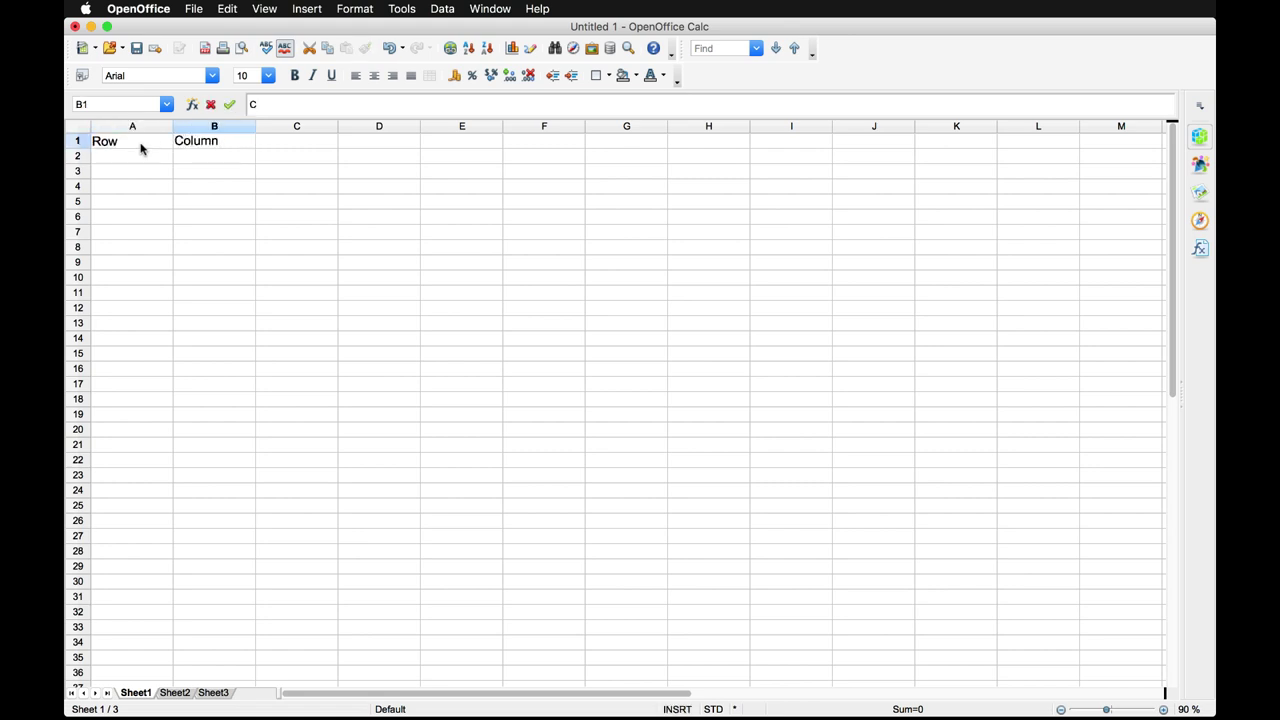
pyautogui.press('Return')
# Enter the header Percentage in cell C1.
pyautogui.press('Up')
pyautogui.press('Right')
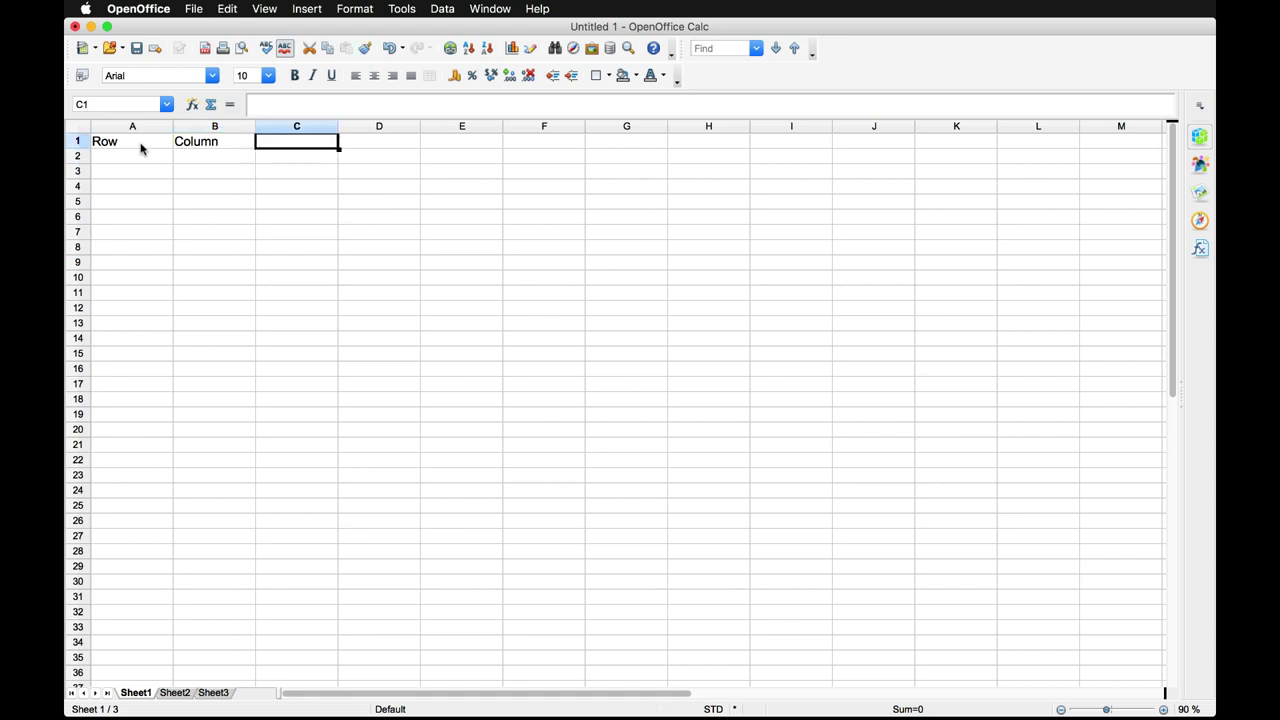
pyautogui.write('Vlau')
pyautogui.press('BackSpace')
pyautogui.press('BackSpace')
pyautogui.press('BackSpace')
pyautogui.press('BackSpace')
pyautogui.write('P')
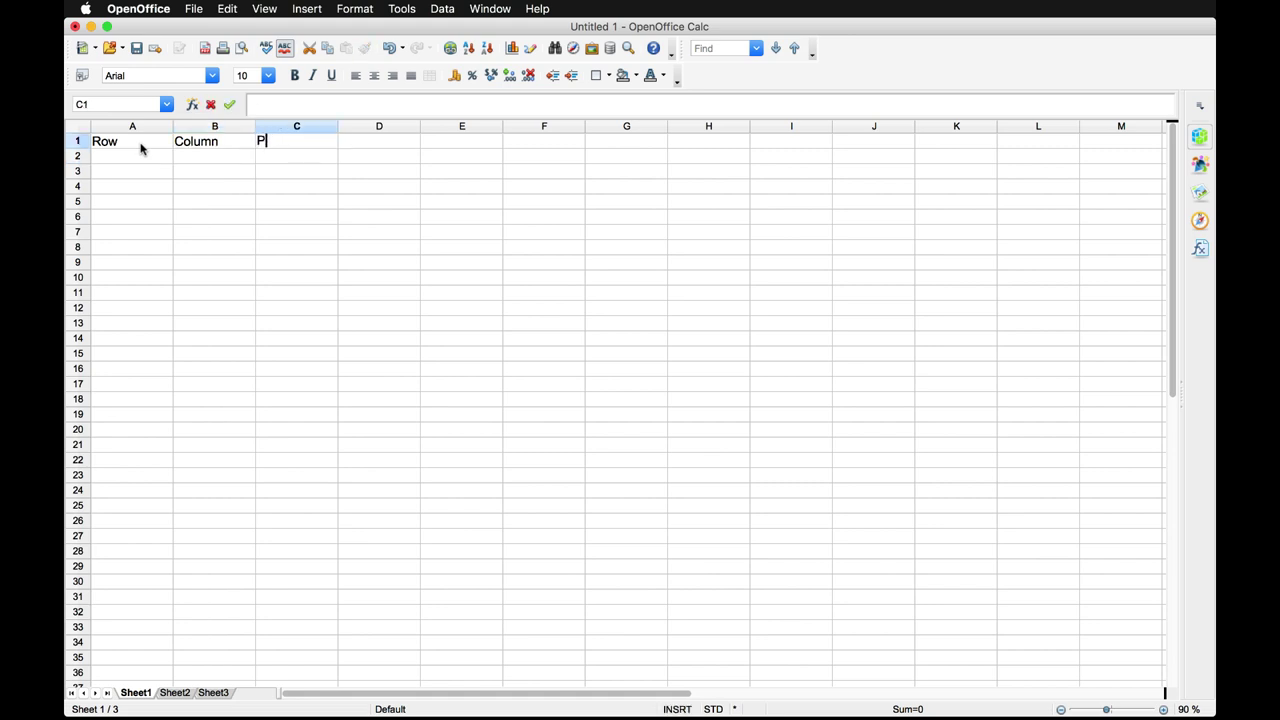
pyautogui.write('ercentage')
pyautogui.press('Return')
pyautogui.press('Left')
pyautogui.press('Left')
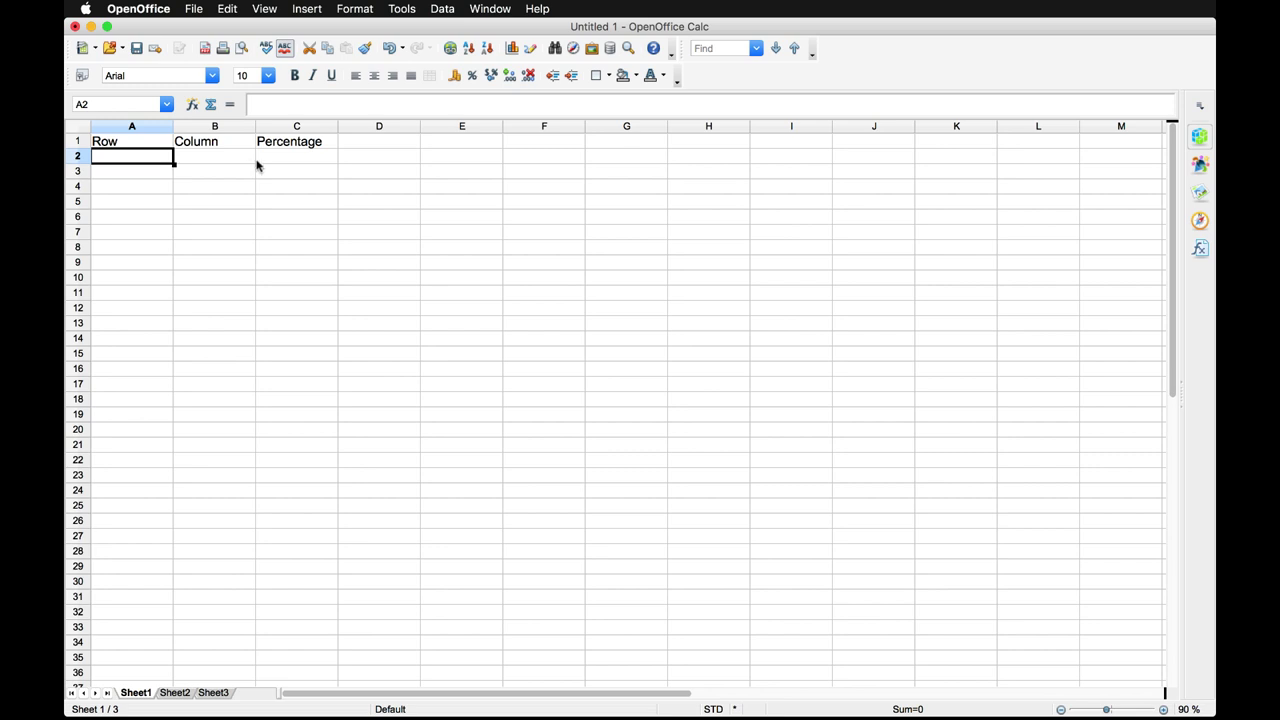
# Consult the example waffle chart in Chrome, and enter row 1 and column 1 in cells A2 and B2 of the Calc spreadsheet.
pyautogui.press('super+Tab')
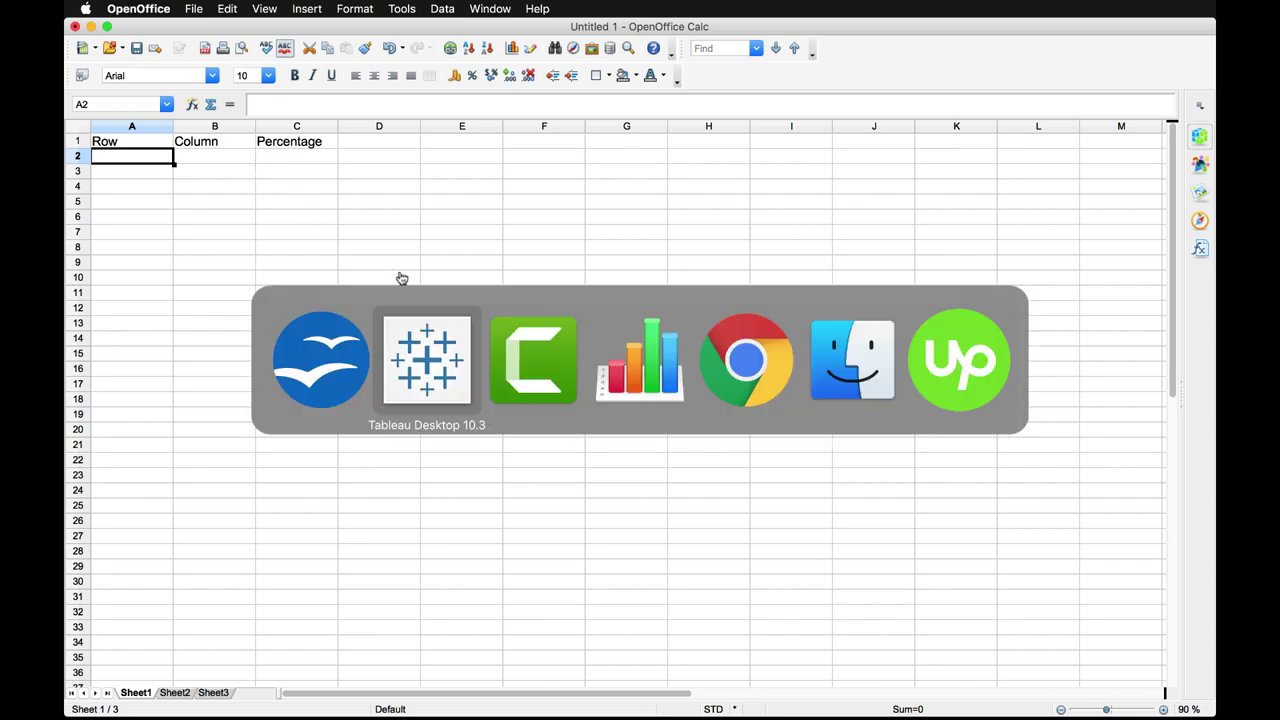
pyautogui.click(728, 362)
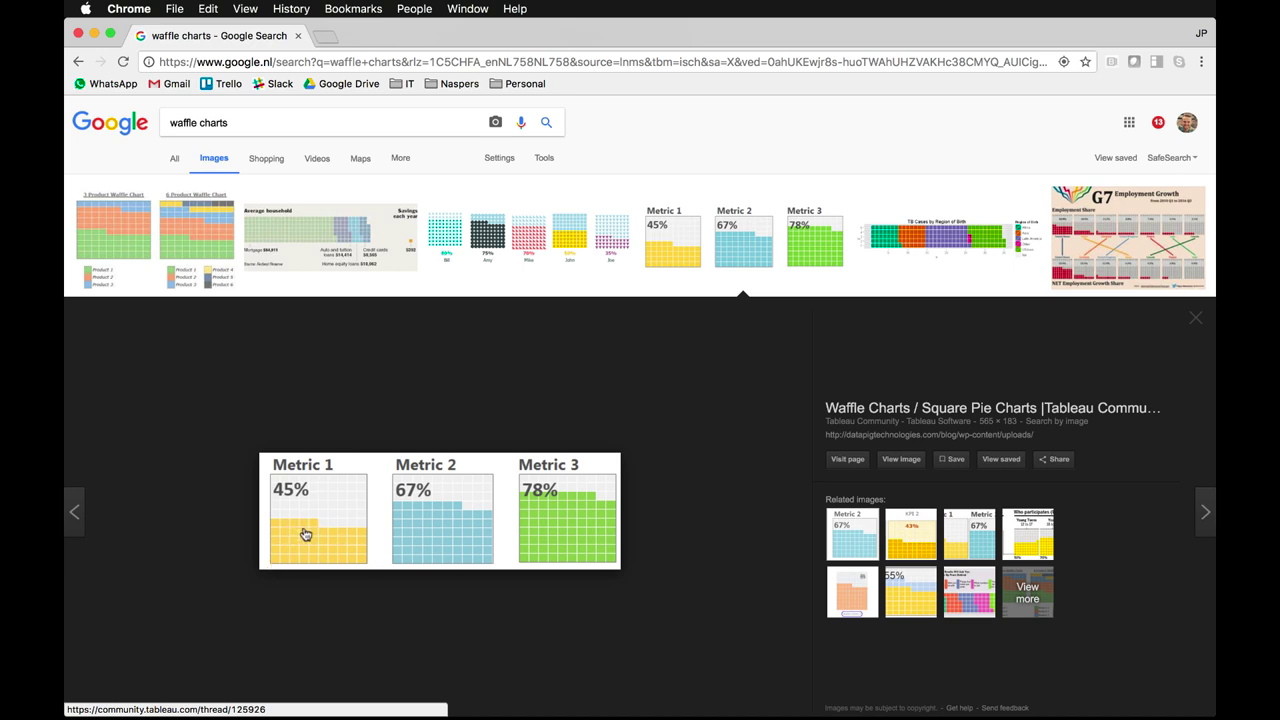
pyautogui.press('super+Tab')
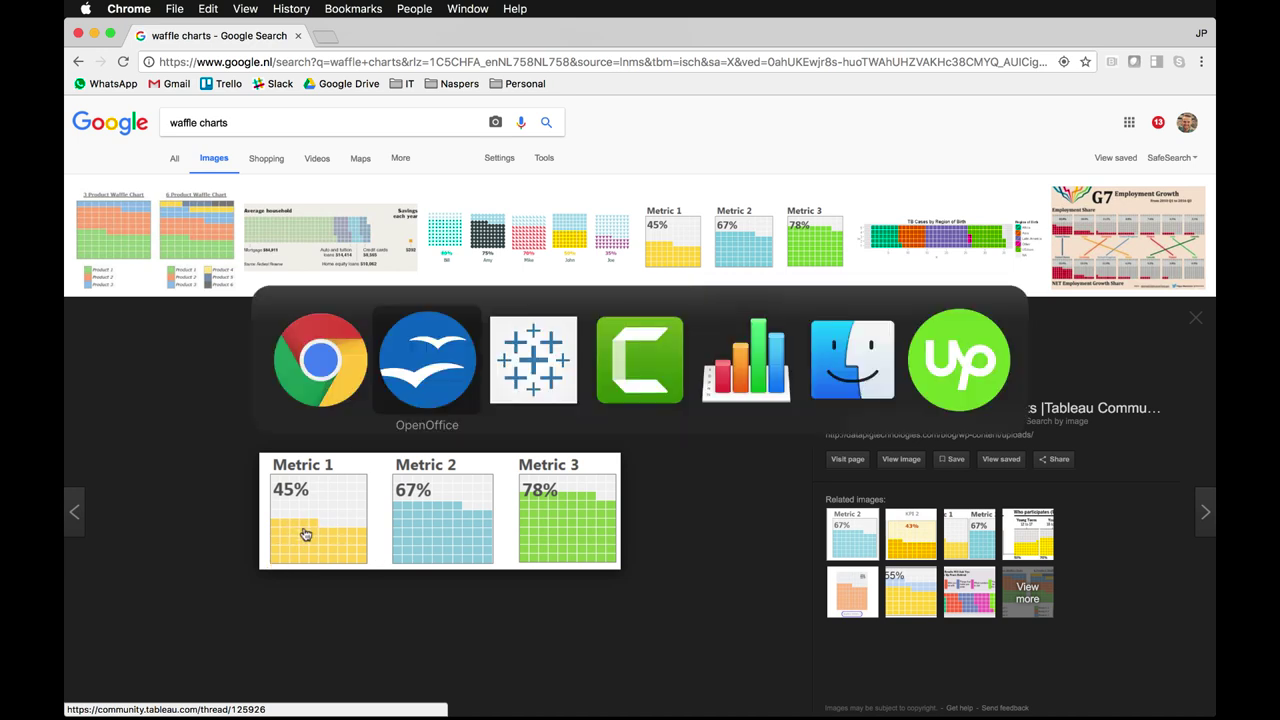
pyautogui.click(421, 380)
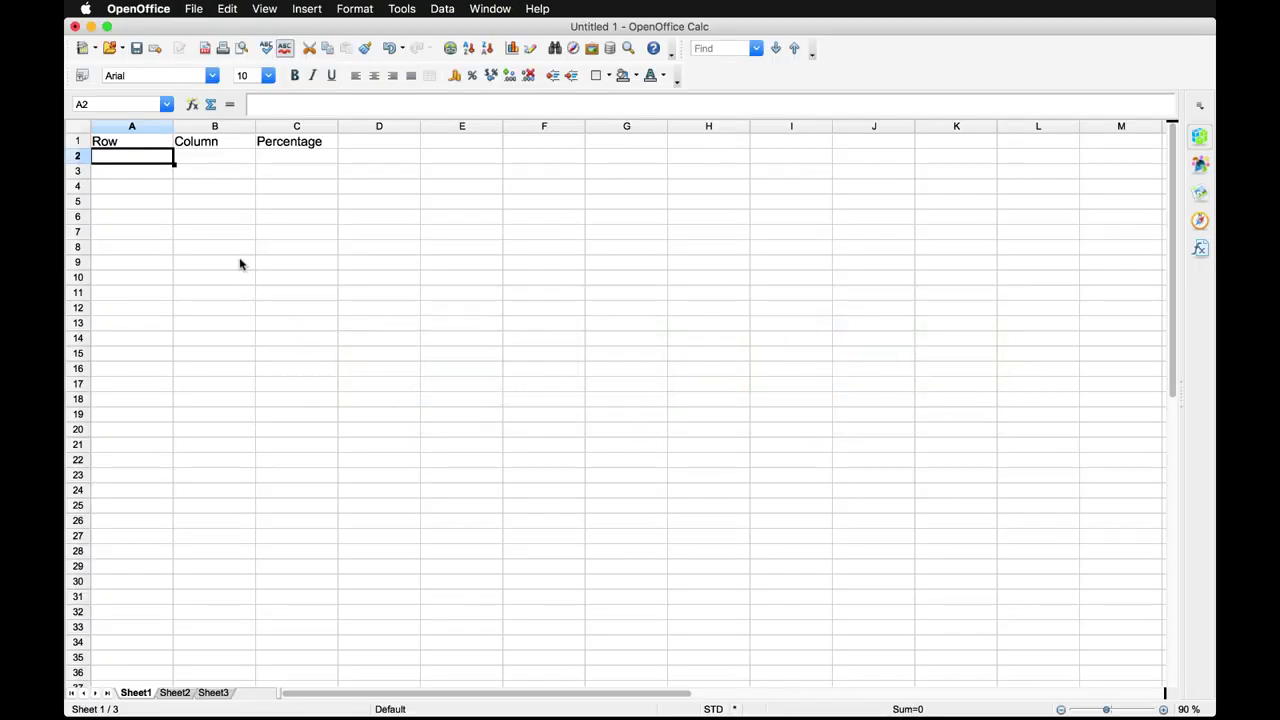
pyautogui.write('1')
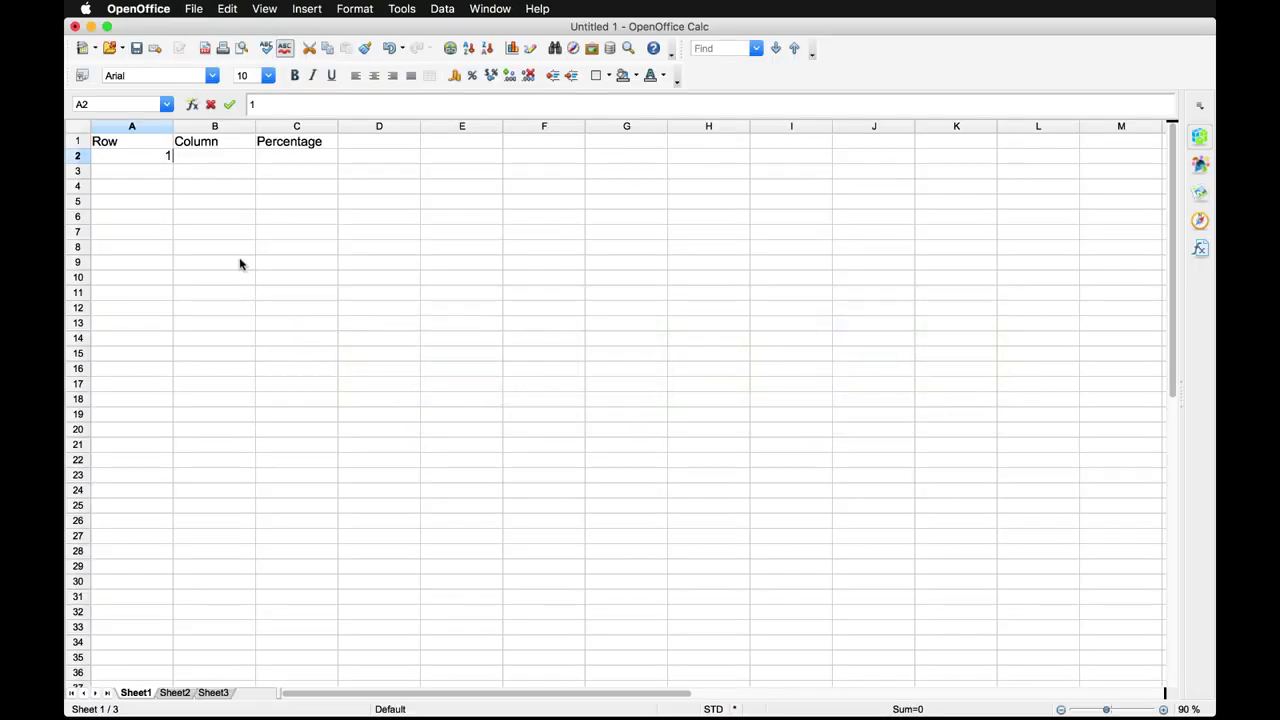
pyautogui.press('Return')
pyautogui.press('Up')
pyautogui.press('Right')
pyautogui.write('1')
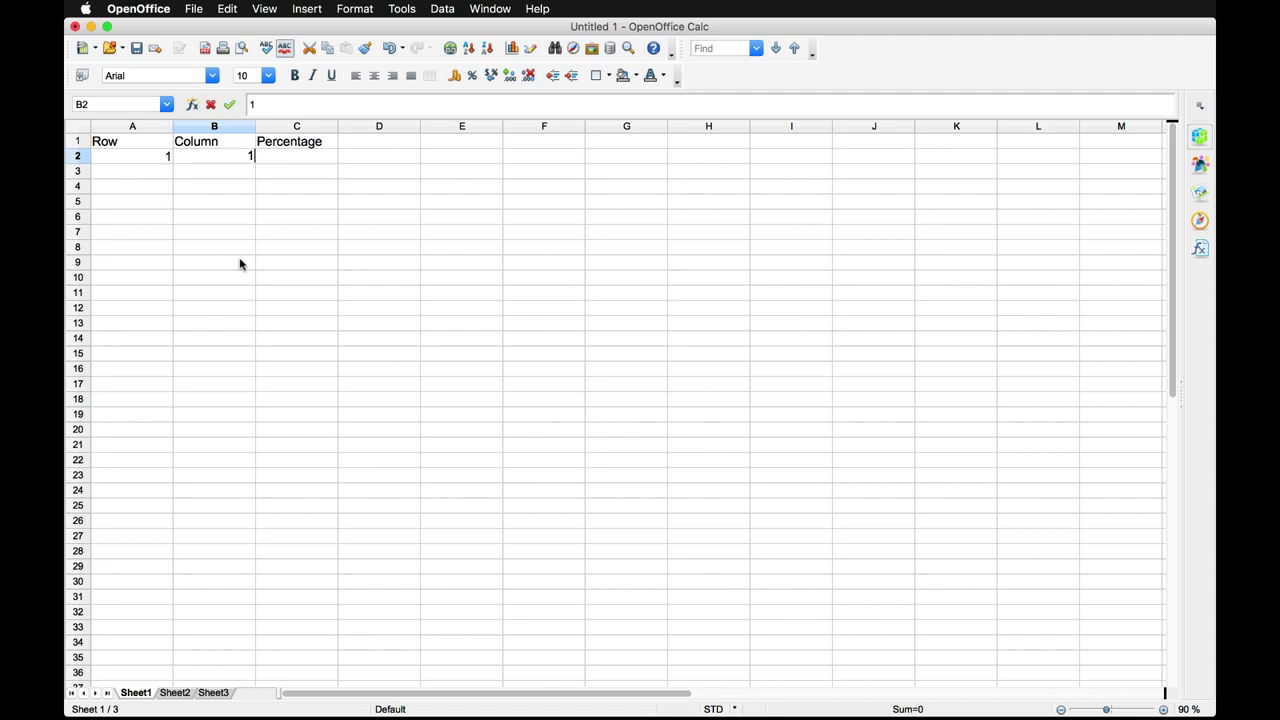
# Check the first square of the example waffle chart in Chrome and enter 1% in cell C2 of the spreadsheet.
pyautogui.press('super+Tab')
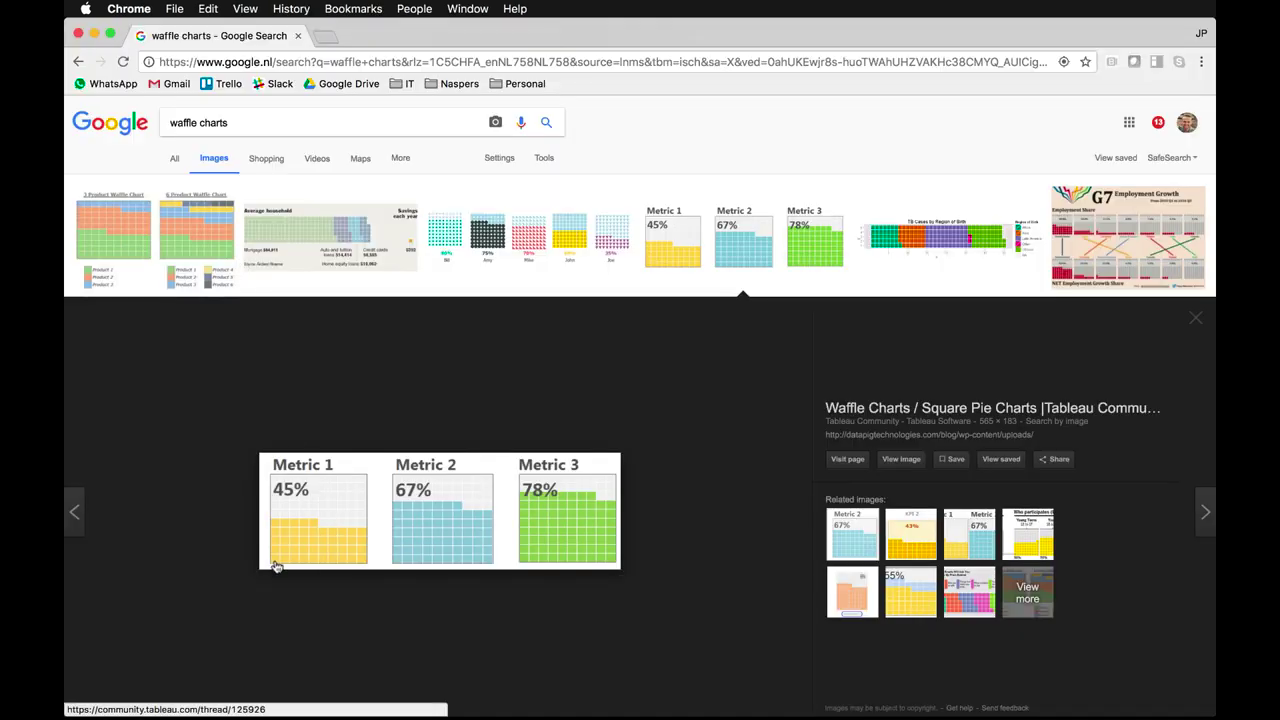
pyautogui.press('super+Tab')
pyautogui.press('Right')
pyautogui.write('1')
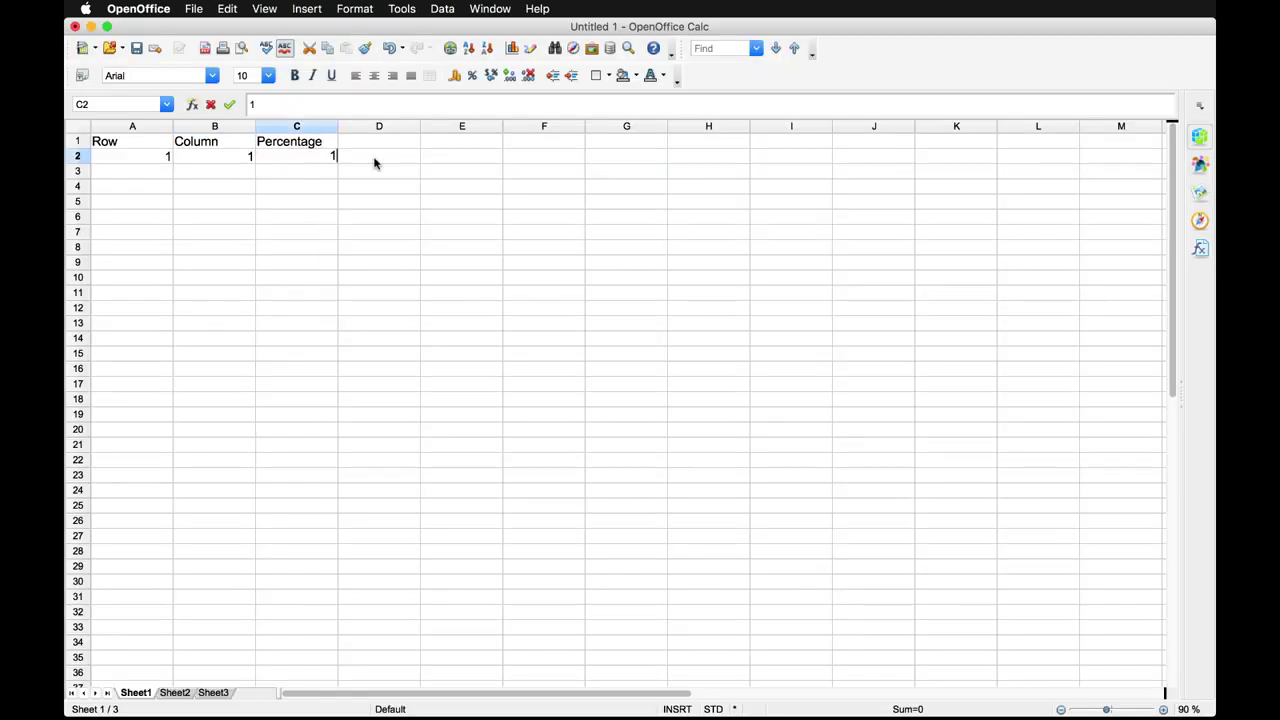
pyautogui.press('Return')
pyautogui.press('Up')
pyautogui.press('F2')
pyautogui.write('%')
pyautogui.press('Return')
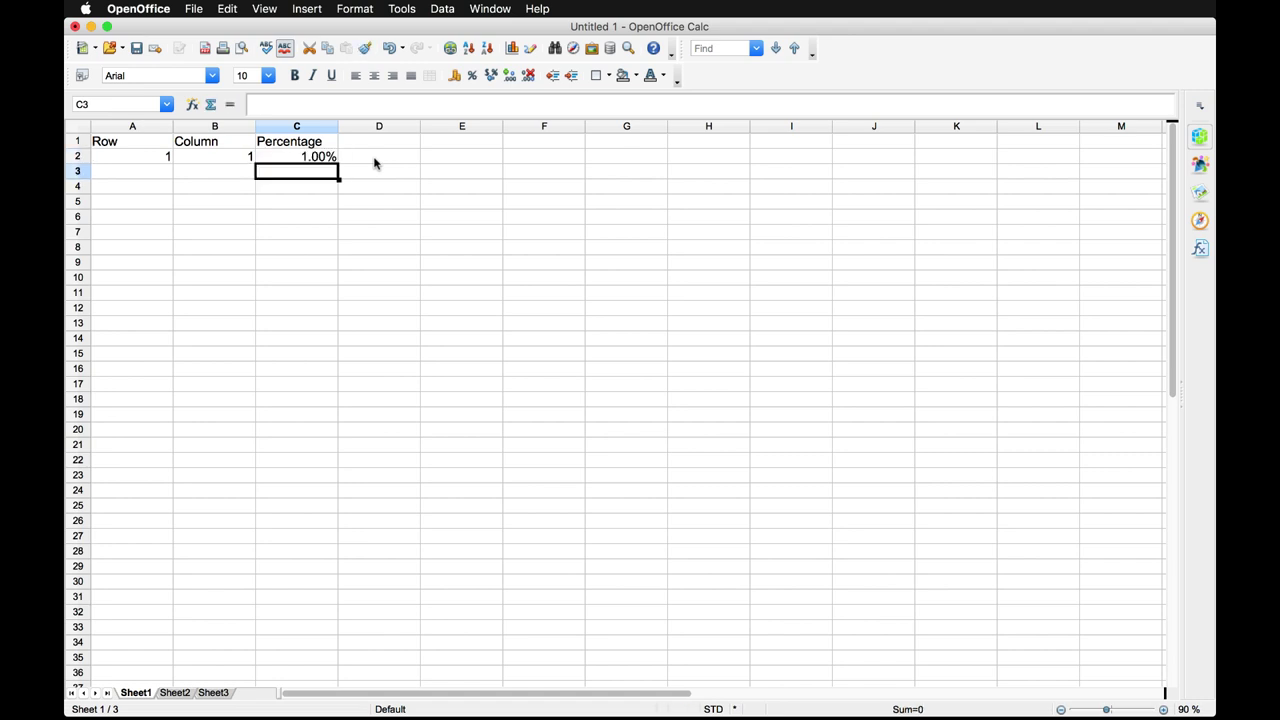
# Check the second square of the example chart in Chrome and enter row 1 in A3 and column 2 in B3.
pyautogui.press('Left')
pyautogui.press('Left')
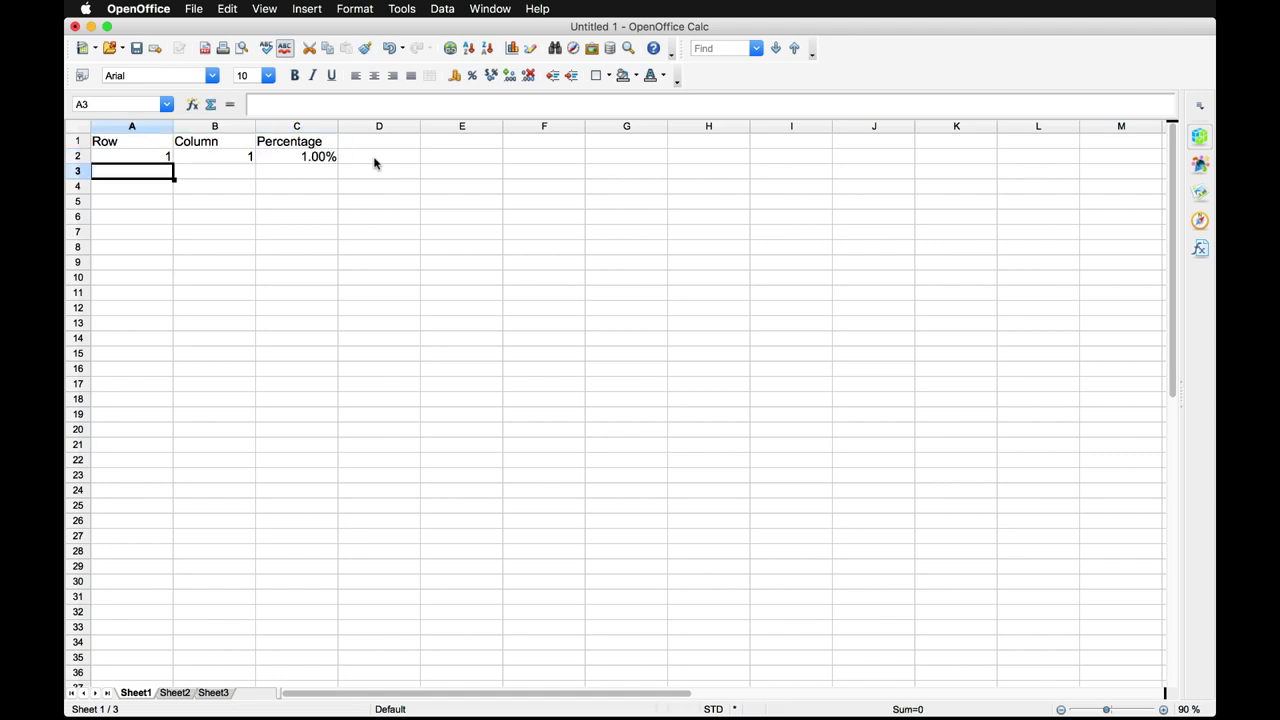
pyautogui.press('super+Tab')
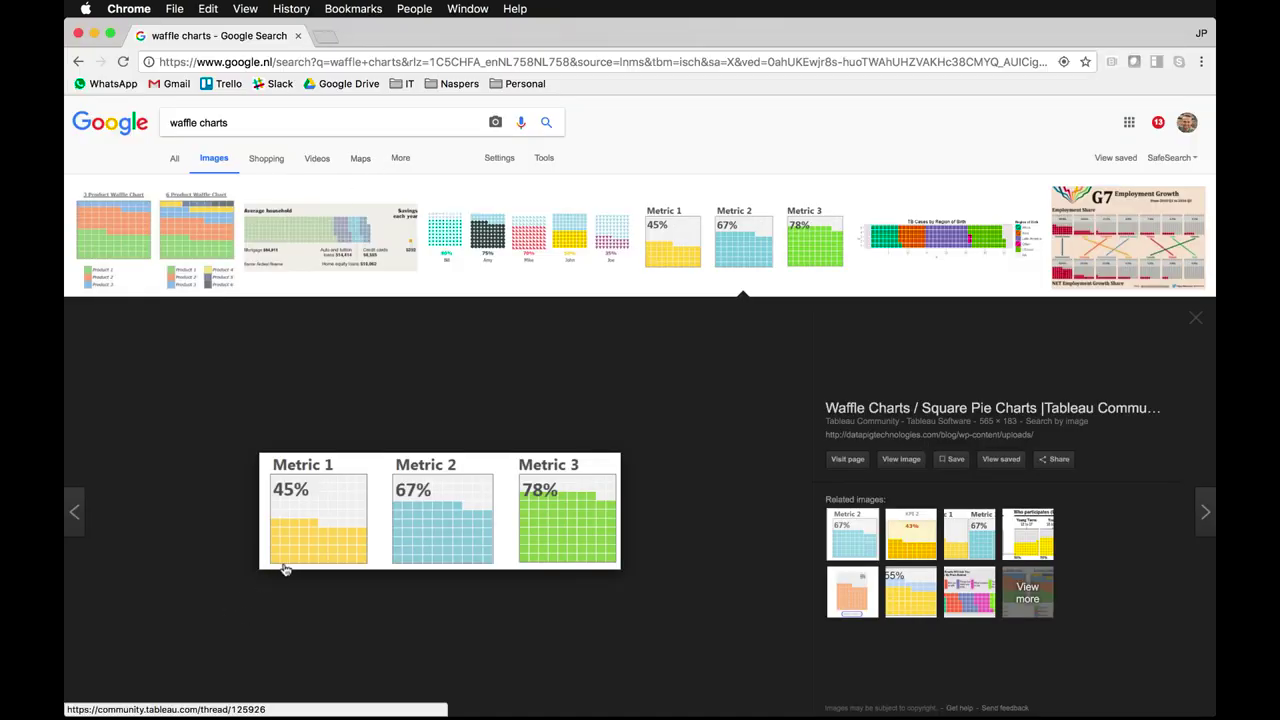
pyautogui.press('super+Tab')
pyautogui.write('1')
pyautogui.press('Tab')
pyautogui.write('2')
pyautogui.press('Tab')
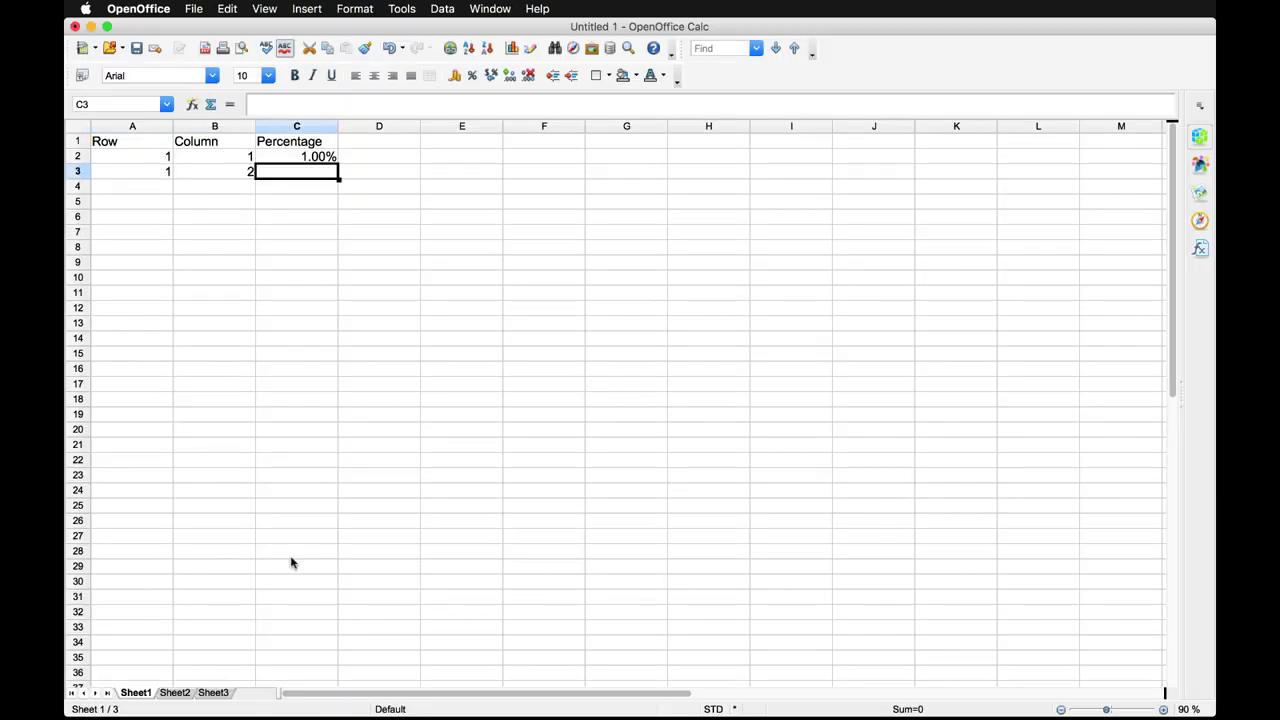
# Enter 2% as the percentage in cell C3.
pyautogui.write('2')
pyautogui.press('Tab')
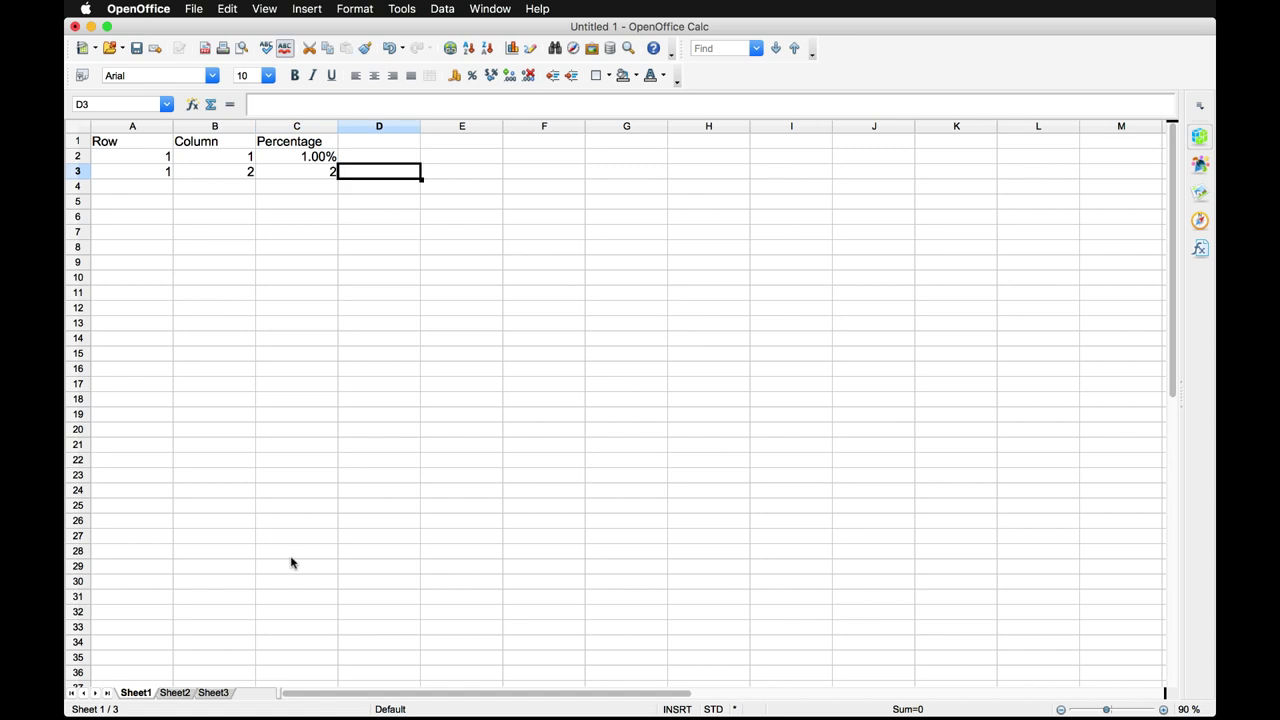
pyautogui.press('Left')
pyautogui.press('F2')
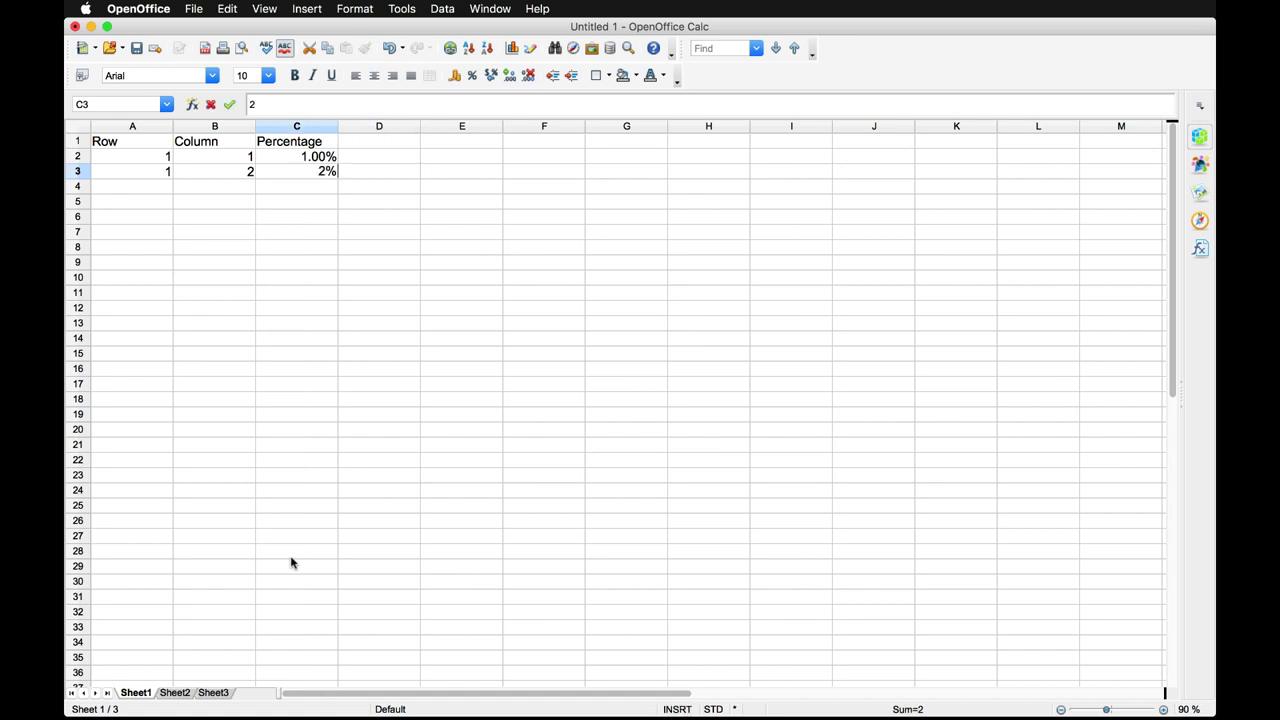
pyautogui.write('%')
pyautogui.press('Return')
pyautogui.press('super+Tab')
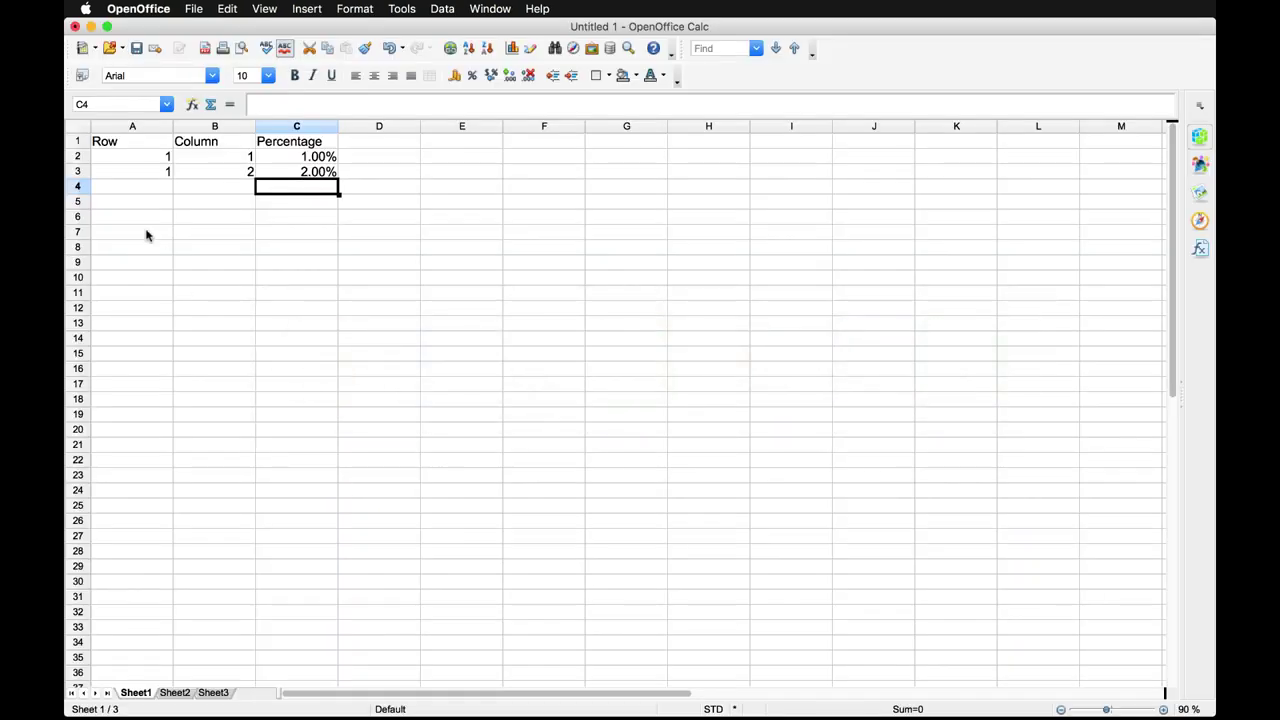
# Extend the Column series from B2:B3 down to B11 so it runs from 1 to 10.
pyautogui.press('Left')
pyautogui.press('Up')
pyautogui.hotkey('shift', 'Up')
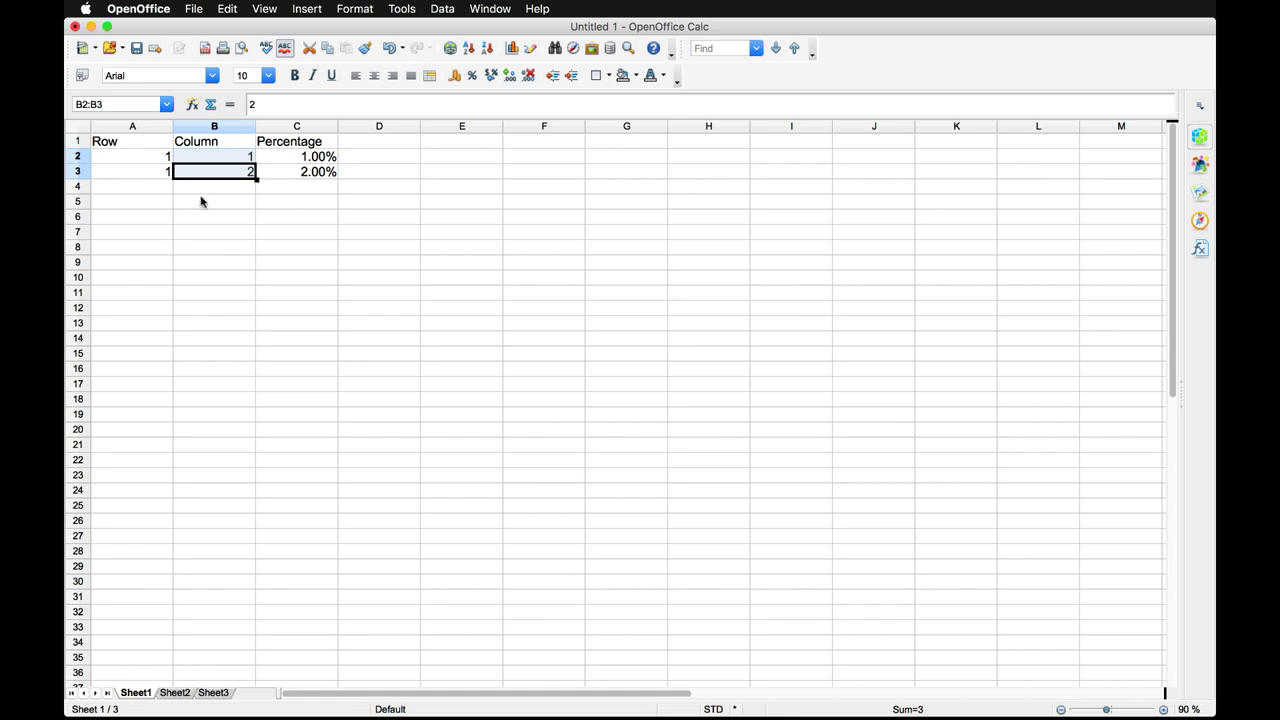
pyautogui.moveTo(255, 177); pyautogui.dragTo(250, 296)
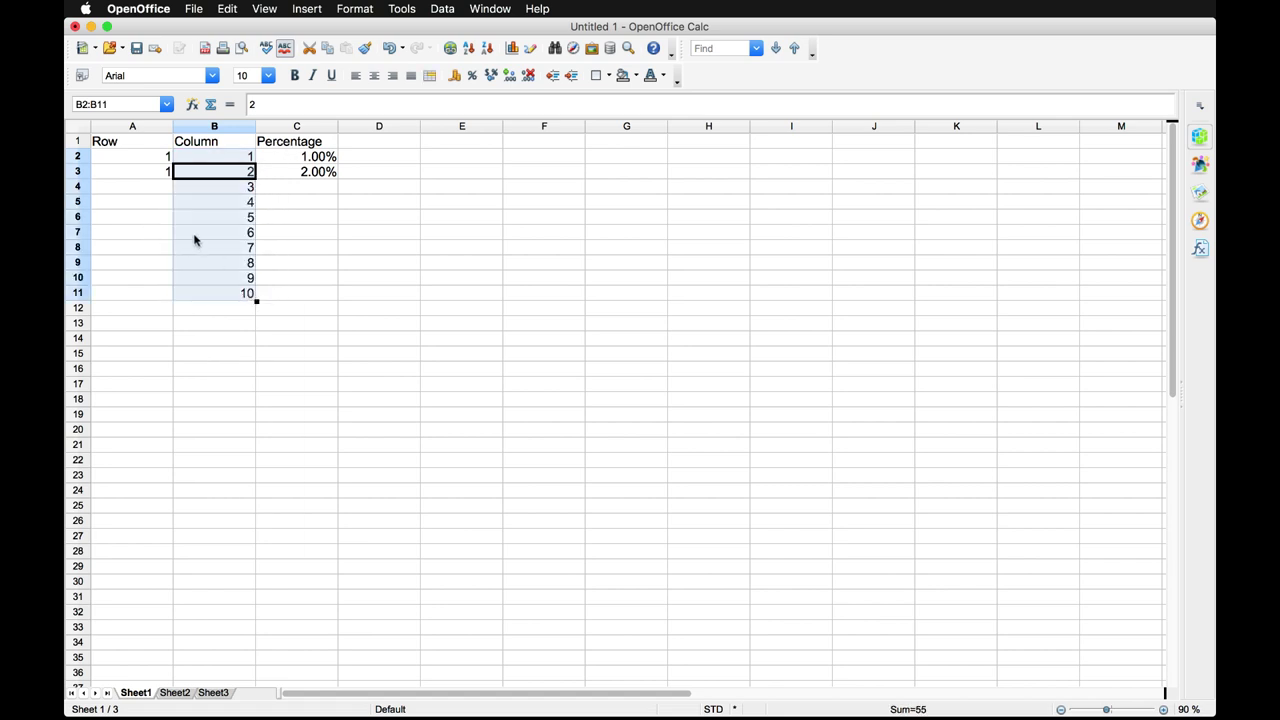
# Copy the row number 1 from A2:A3 into cells A4 to A11.
pyautogui.click(145, 158)
pyautogui.keyDown('shift'); pyautogui.click(153, 171); pyautogui.keyUp('shift')
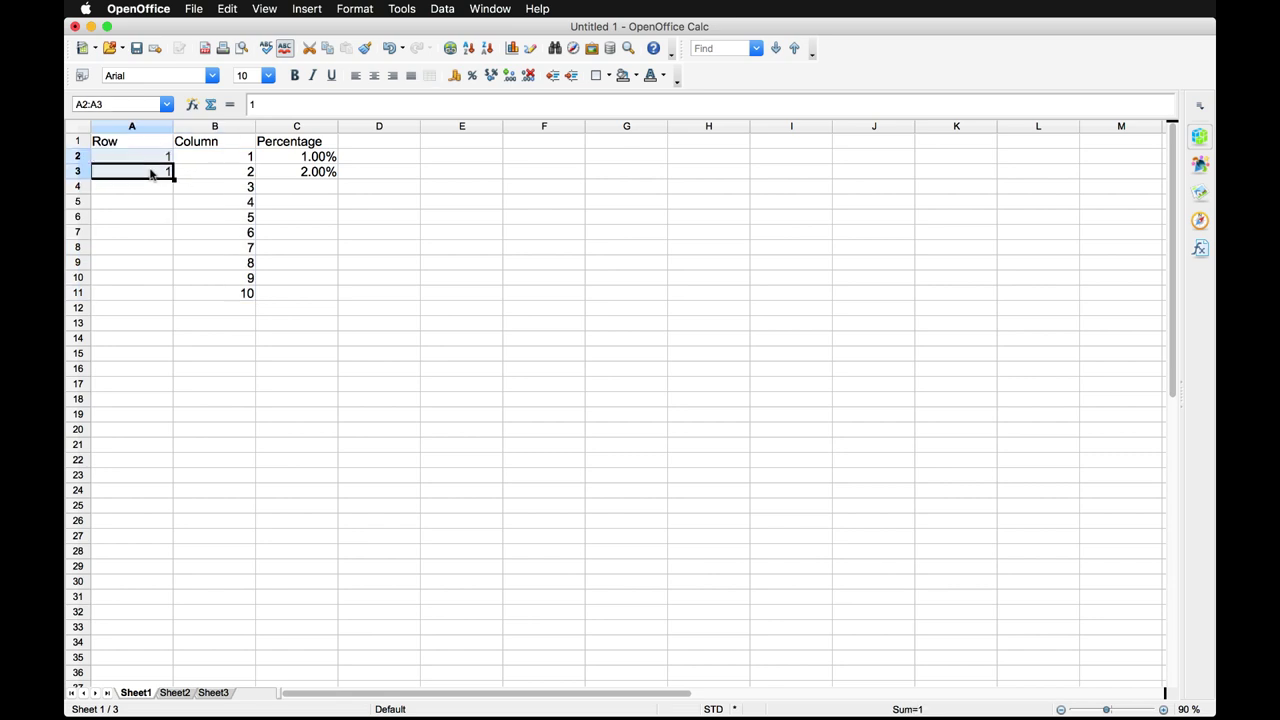
pyautogui.press('super+c')
pyautogui.click(140, 195)
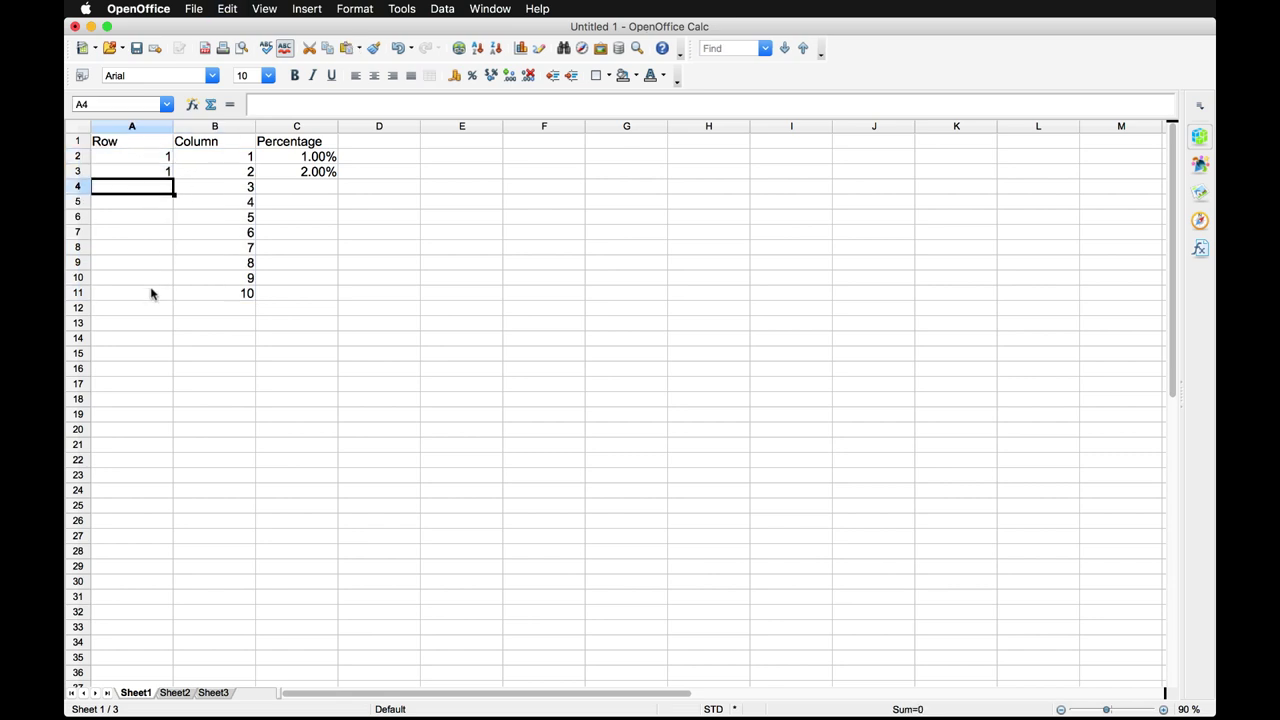
pyautogui.keyDown('shift'); pyautogui.click(151, 292); pyautogui.keyUp('shift')
pyautogui.press('super+v')
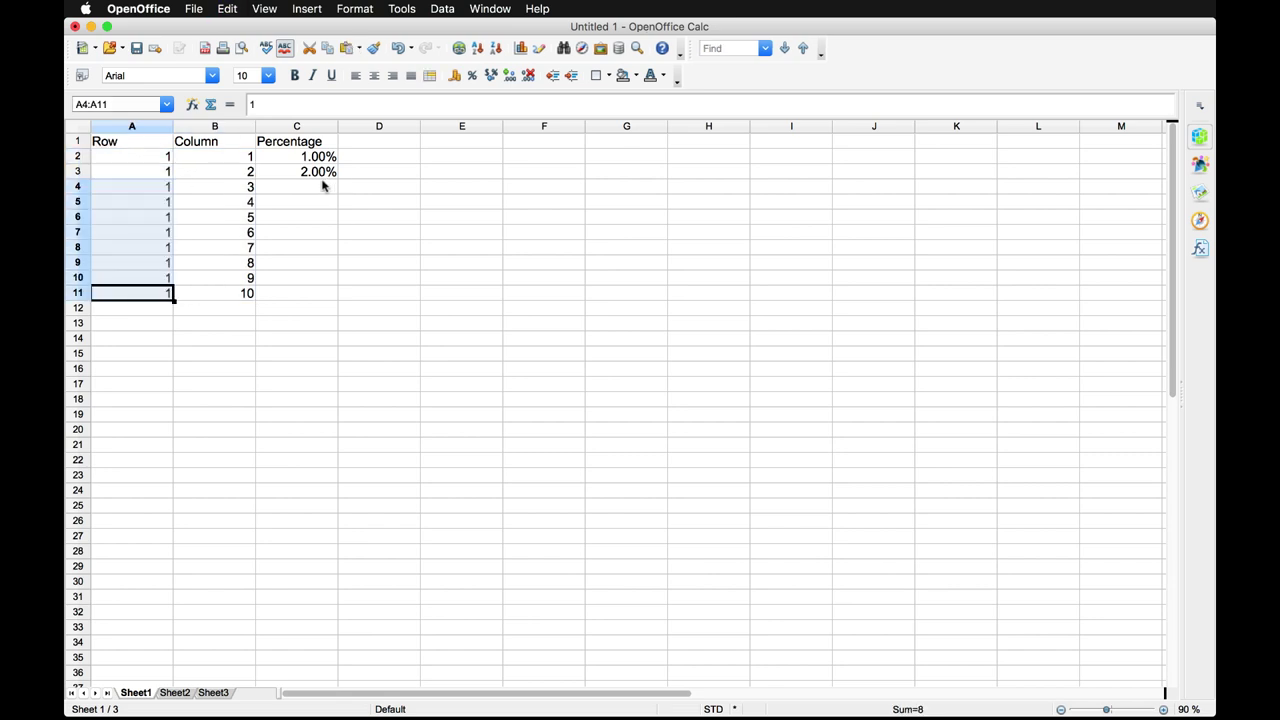
# Extend the Percentage series from C2:C3 down to 100% in C101.
pyautogui.moveTo(318, 157); pyautogui.dragTo(334, 600)
pyautogui.scroll(20, 212, 378)
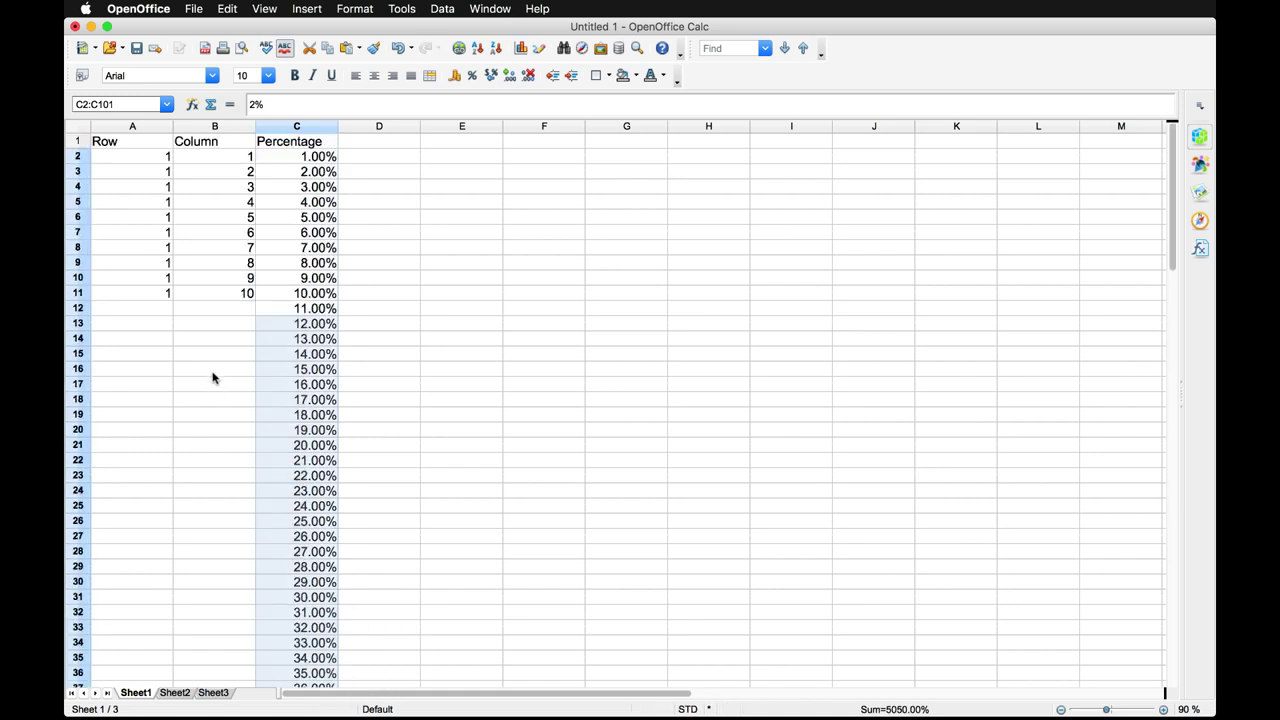
pyautogui.click(210, 310)
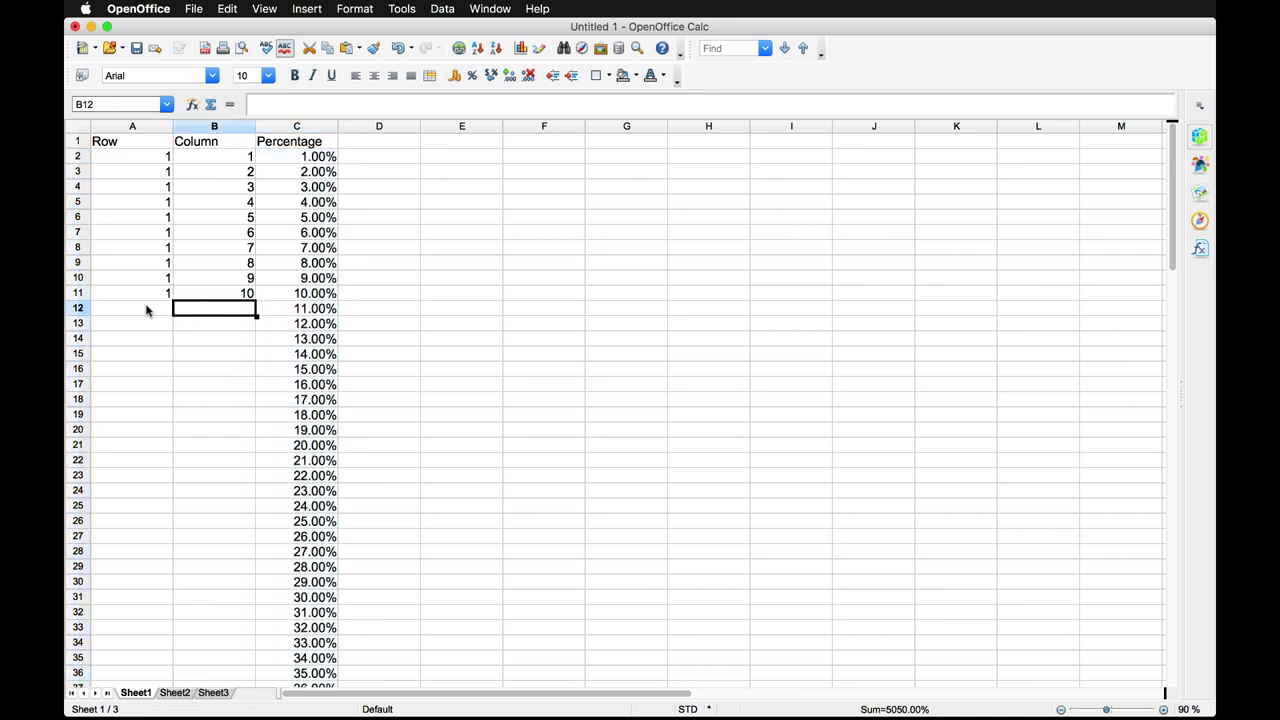
pyautogui.click(306, 309)
# Check the example waffle chart in Chrome, and enter row 2 in A12 and column 1 in B12 of the spreadsheet.
pyautogui.press('super+Tab')
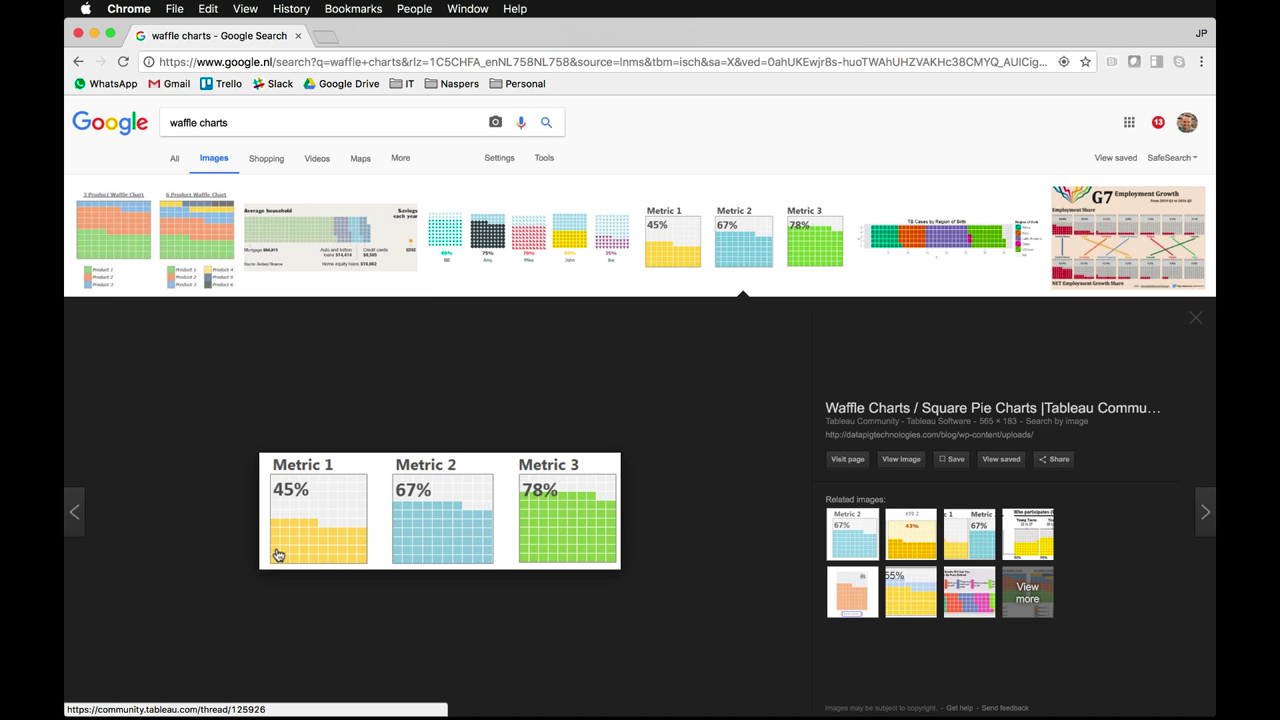
pyautogui.press('super+Tab')
pyautogui.click(165, 310)
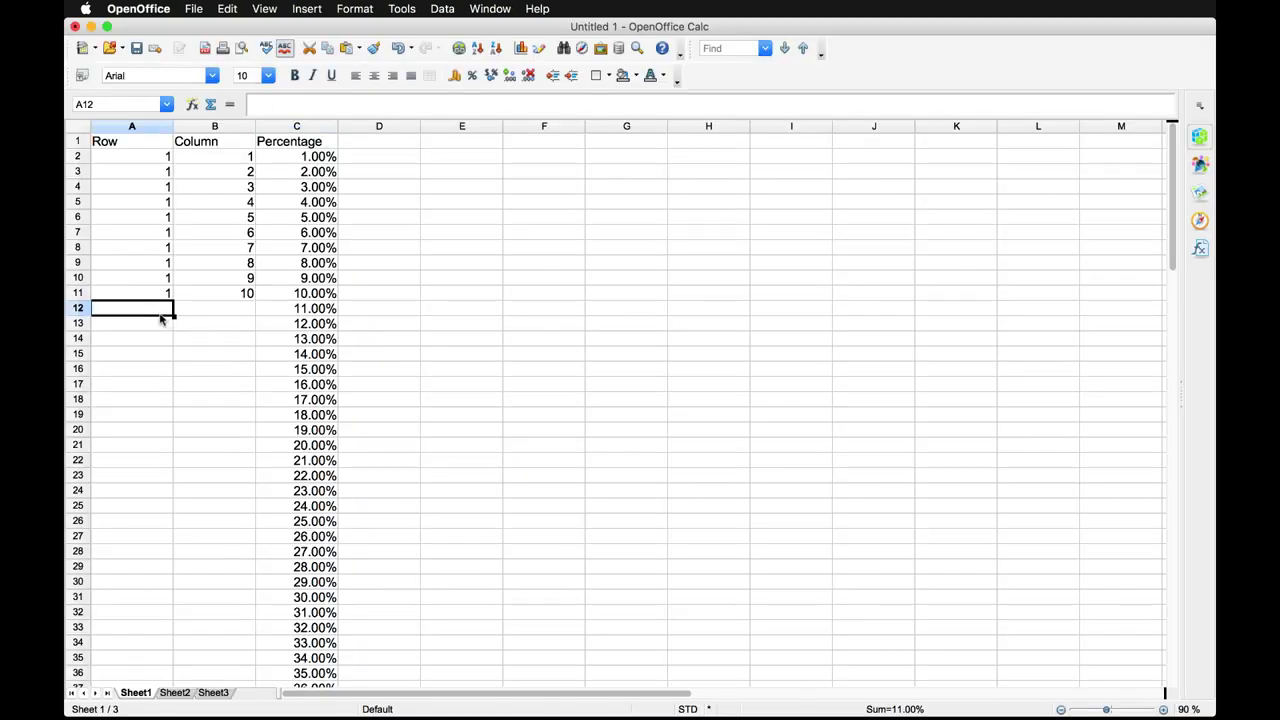
pyautogui.write('2')
pyautogui.press('Tab')
pyautogui.write('1')
pyautogui.press('Return')
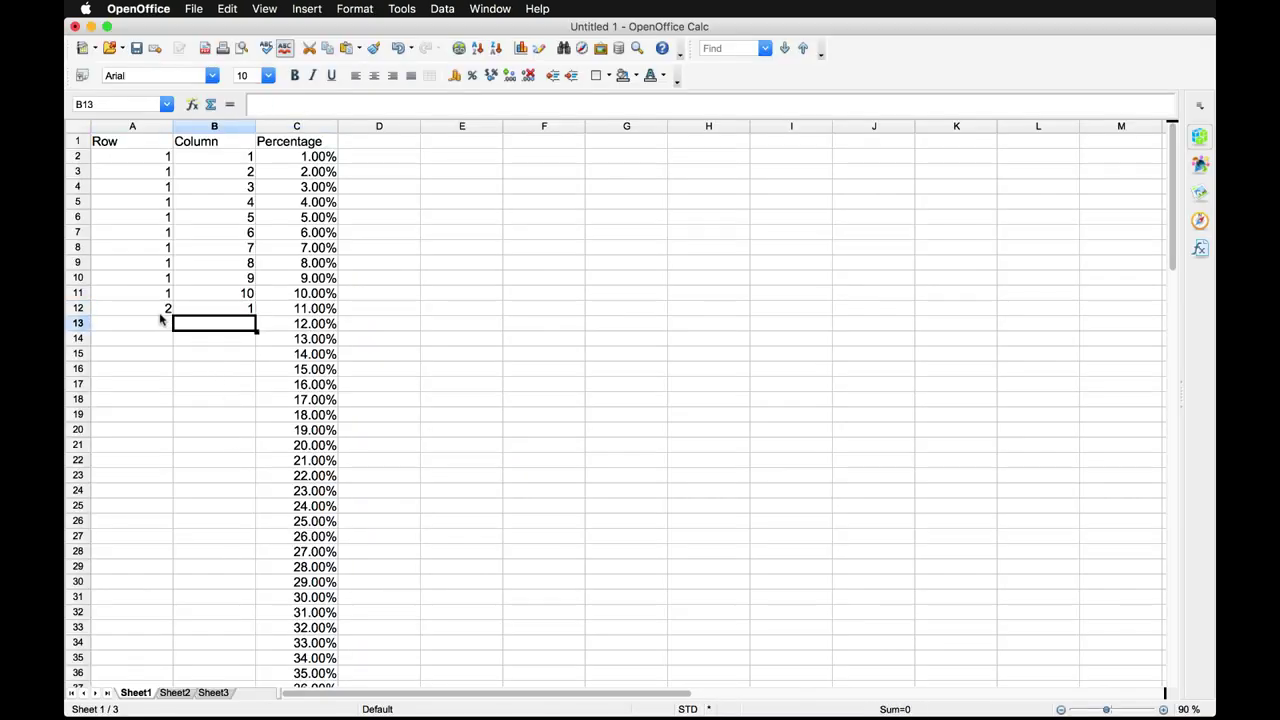
# Enter row 2 in A13 and column 2 in B13.
pyautogui.press('Left')
pyautogui.press('Up')
pyautogui.press('Down')
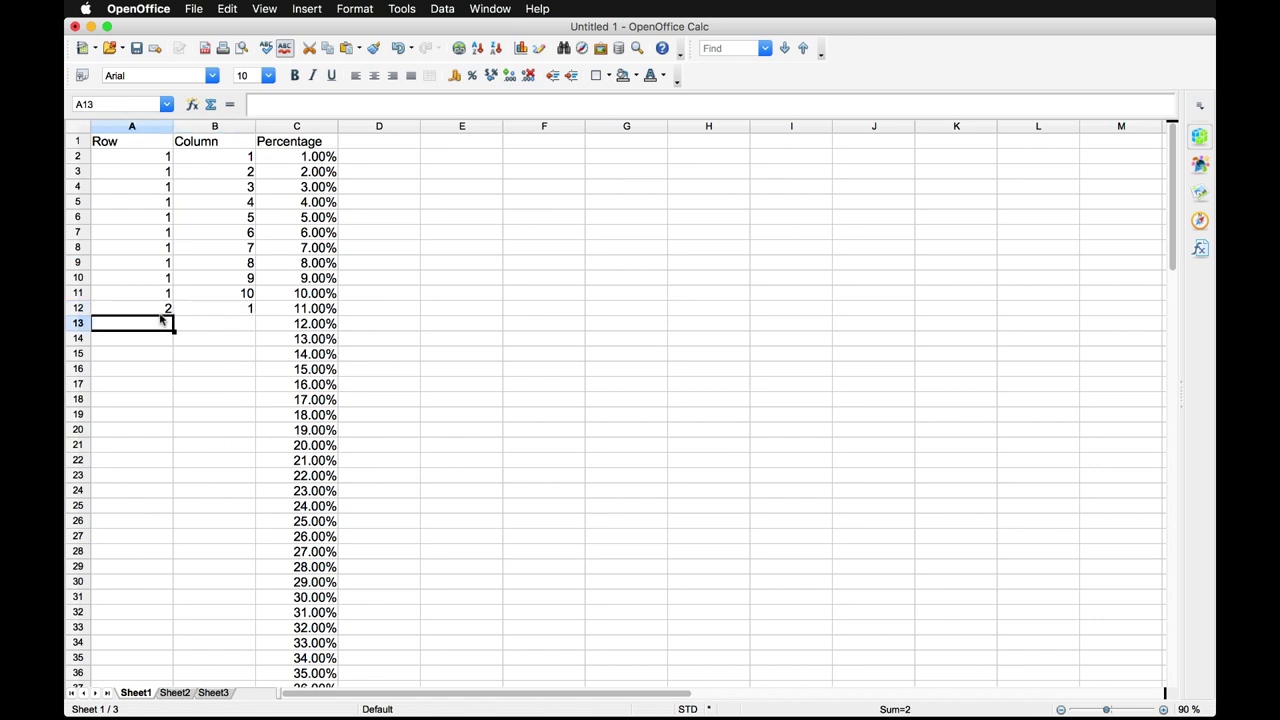
pyautogui.write('2')
pyautogui.press('Tab')
pyautogui.write('2')
pyautogui.press('Left')
# Copy the column numbers 1 to 10 from B2:B11 and paste them at B12, overwriting the existing data.
pyautogui.press('Up')
pyautogui.press('Right')
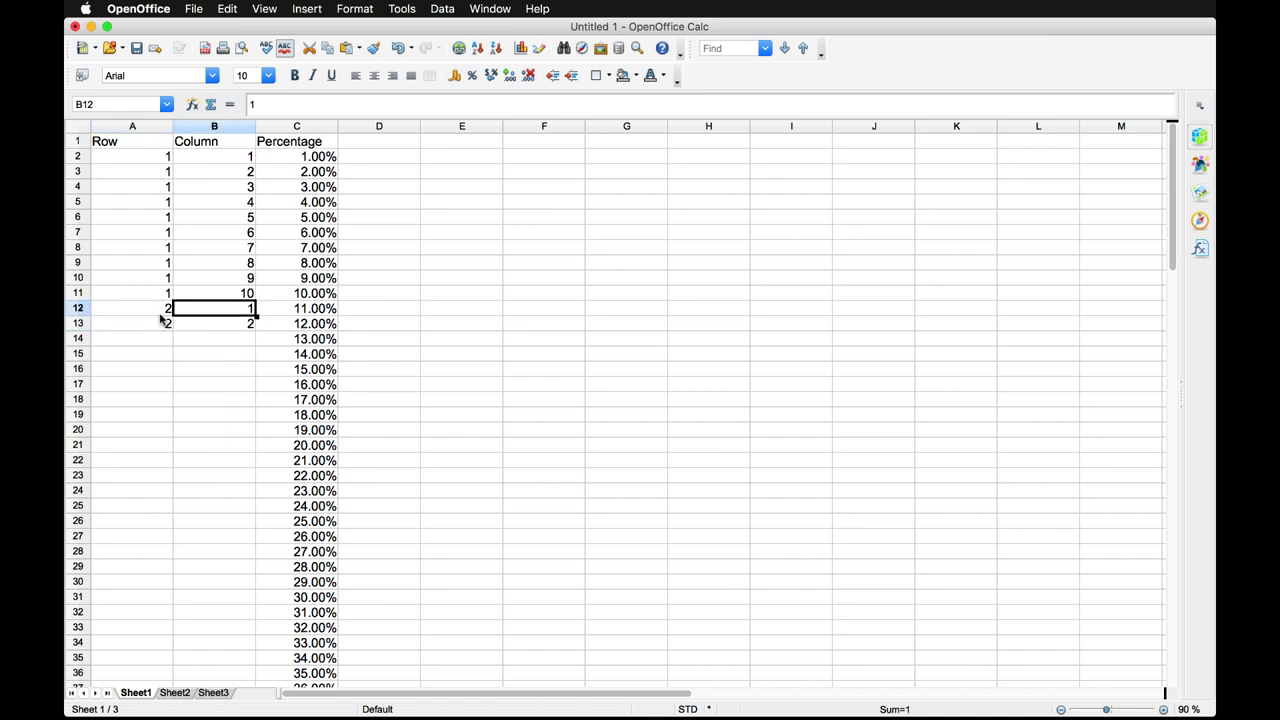
pyautogui.press('Up')
pyautogui.press('Up')
pyautogui.press('Up')
pyautogui.press('Up')
pyautogui.press('Up')
pyautogui.press('Up')
pyautogui.press('Up')
pyautogui.press('Up')
pyautogui.press('Up')
pyautogui.press('Up')
pyautogui.hotkey('shift', 'Down')
pyautogui.hotkey('shift', 'Down')
pyautogui.hotkey('shift', 'Down')
pyautogui.hotkey('shift', 'Down')
pyautogui.hotkey('shift', 'Down')
pyautogui.hotkey('shift', 'Down')
pyautogui.hotkey('shift', 'Down')
pyautogui.hotkey('shift', 'Down')
pyautogui.hotkey('shift', 'Down')
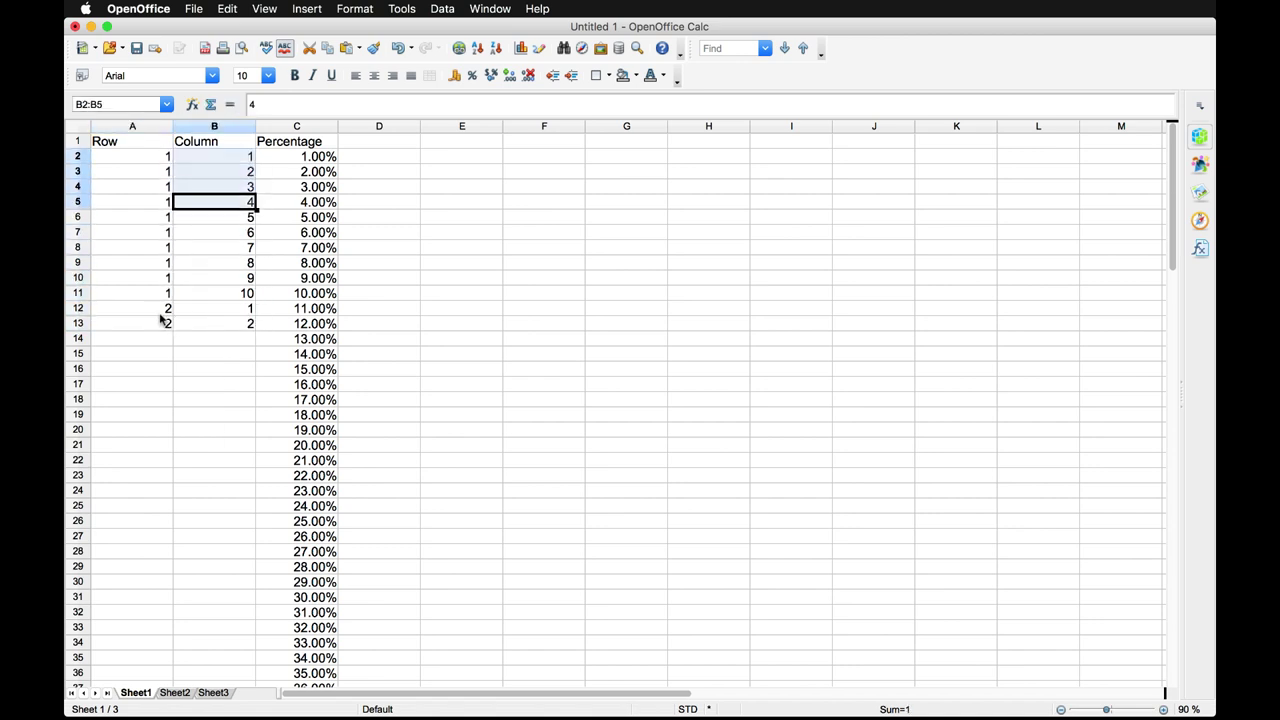
pyautogui.press('super+c')
pyautogui.press('Down')
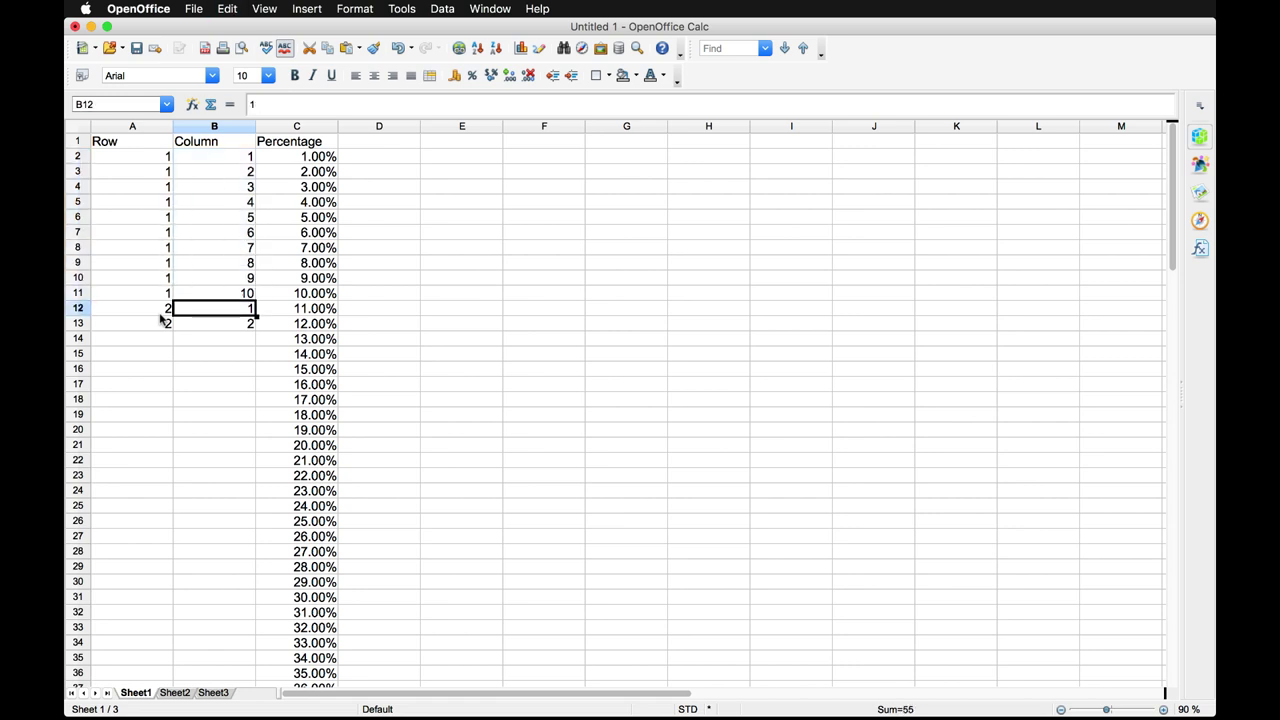
pyautogui.hotkey('shift', 'Down')
pyautogui.hotkey('shift', 'Up')
pyautogui.press('super+v')
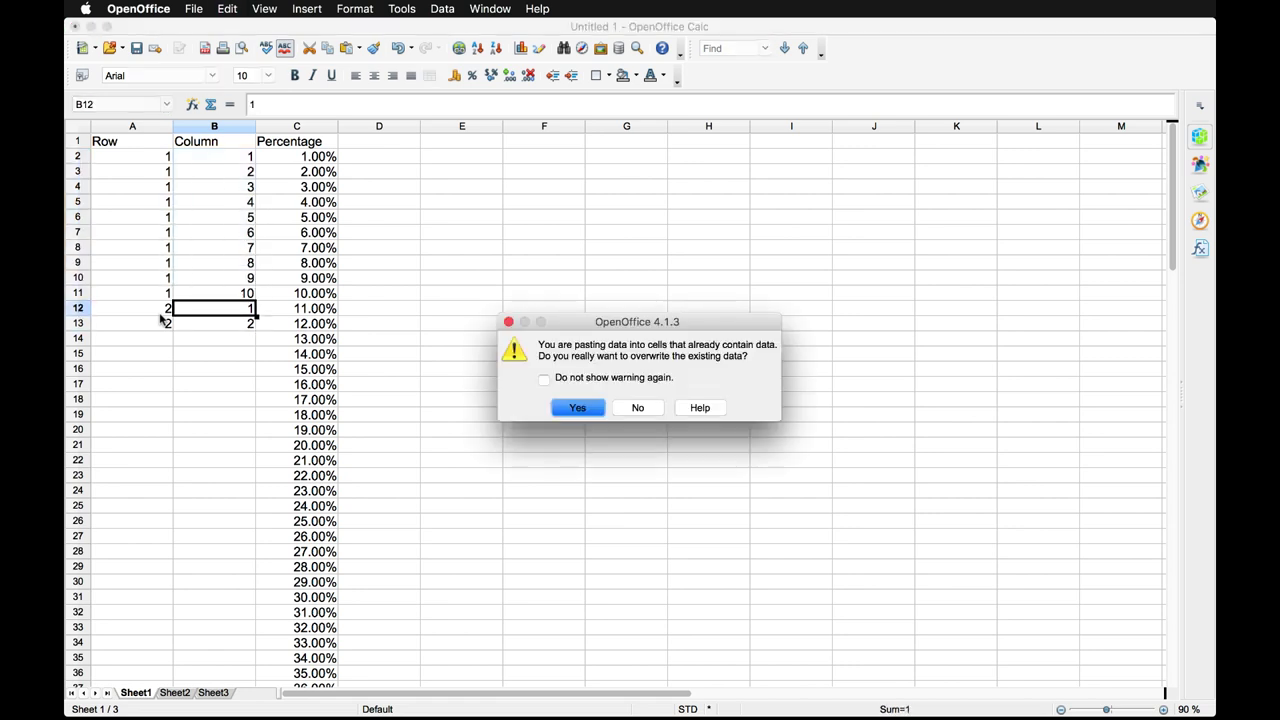
pyautogui.click(578, 408)
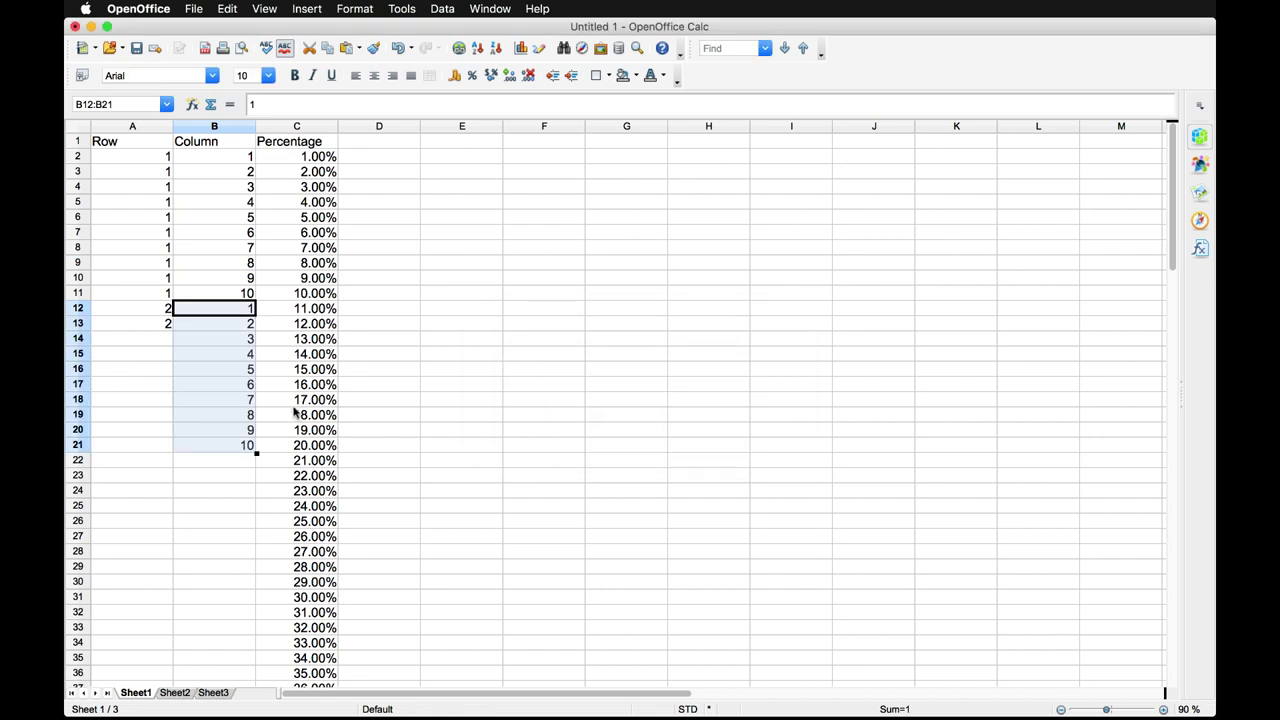
# Paste the copied column numbers 1 to 10 at B22, B32, B42 and B52.
pyautogui.click(249, 460)
pyautogui.press('super+v')
pyautogui.scroll(-6, 249, 468)
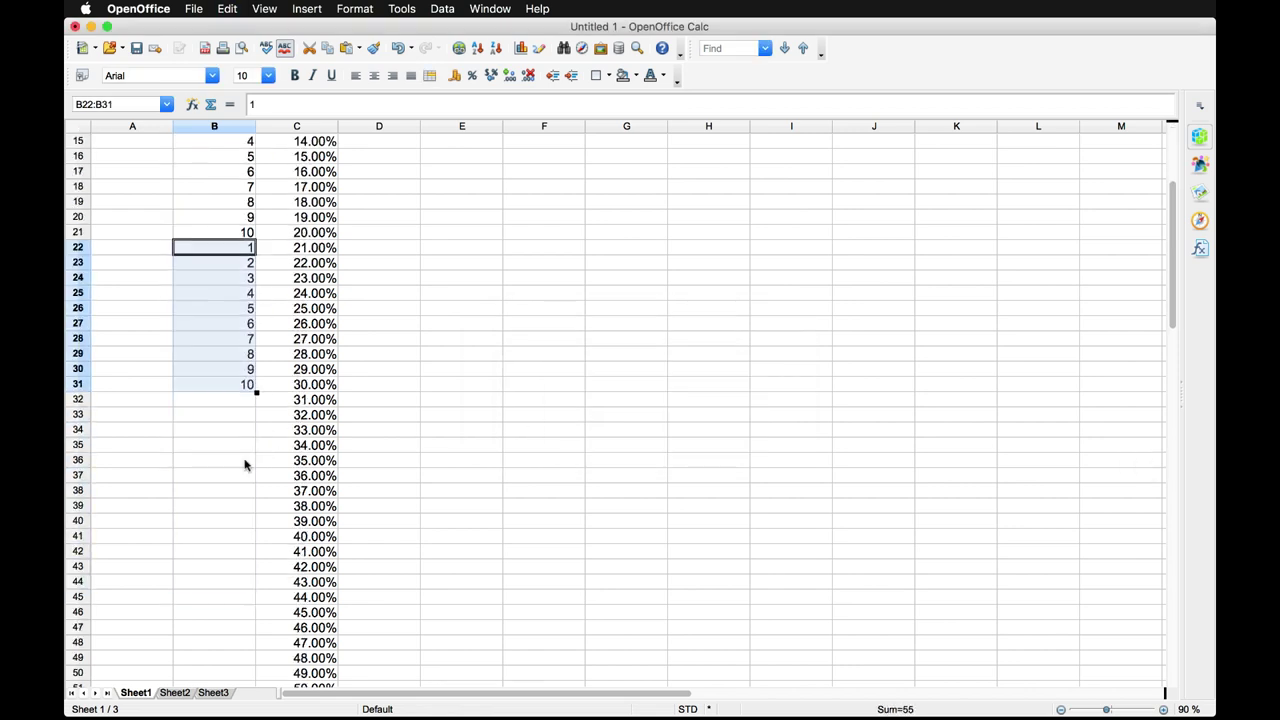
pyautogui.click(252, 326)
pyautogui.press('super+v')
pyautogui.scroll(-3, 253, 428)
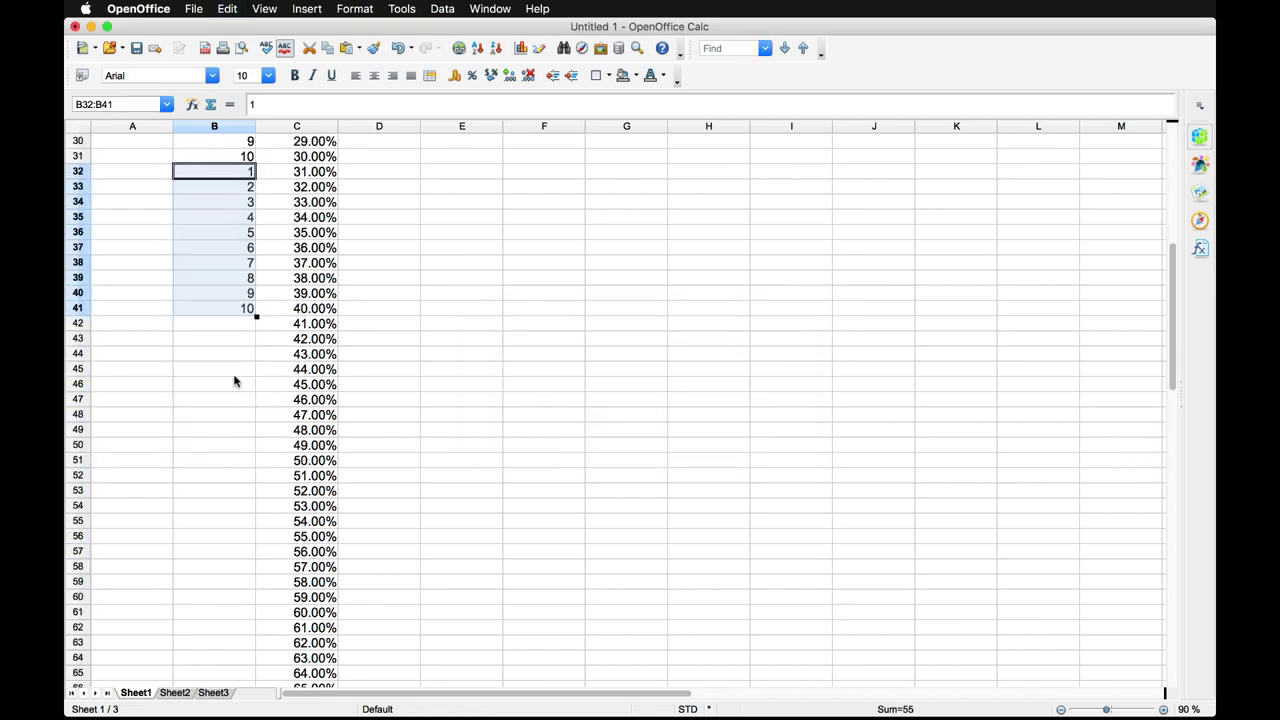
pyautogui.click(236, 326)
pyautogui.press('super+v')
pyautogui.scroll(-4, 266, 430)
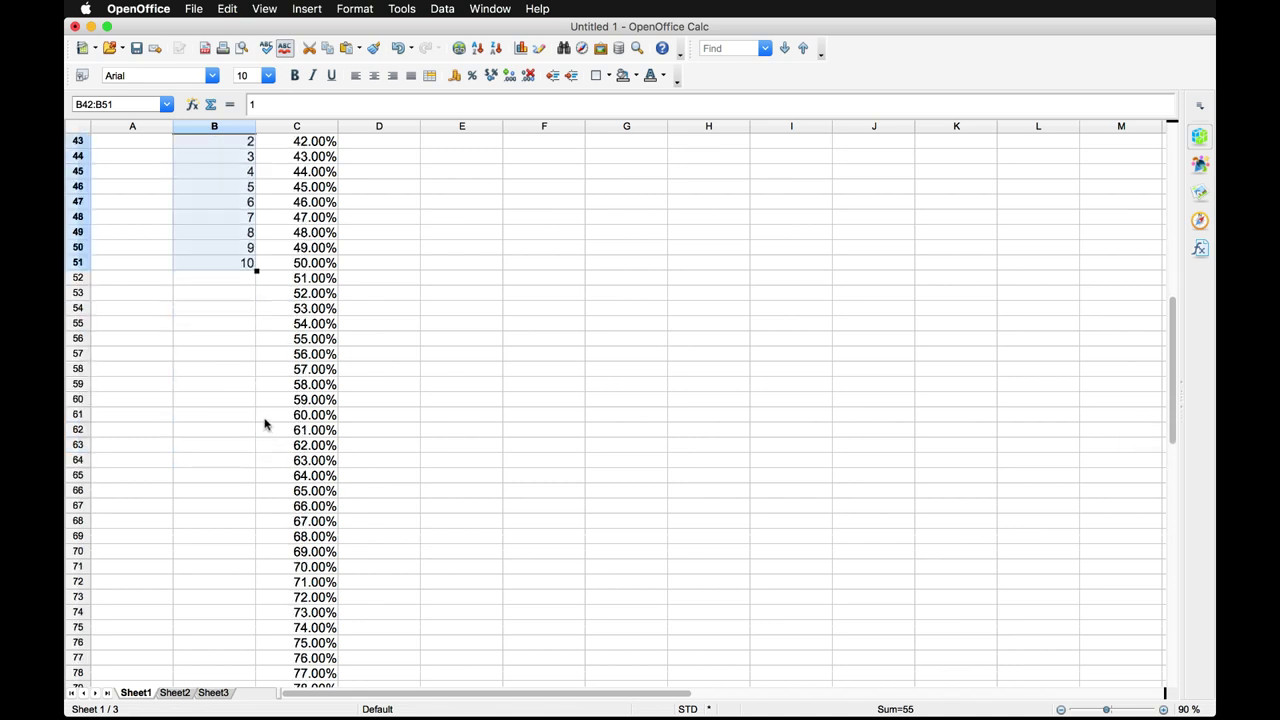
pyautogui.click(234, 278)
pyautogui.press('super+v')
# Paste the copied column numbers 1 to 10 at B62, B72, B82 and B92, completing the Column data through B101.
pyautogui.scroll(-3, 251, 400)
pyautogui.click(249, 309)
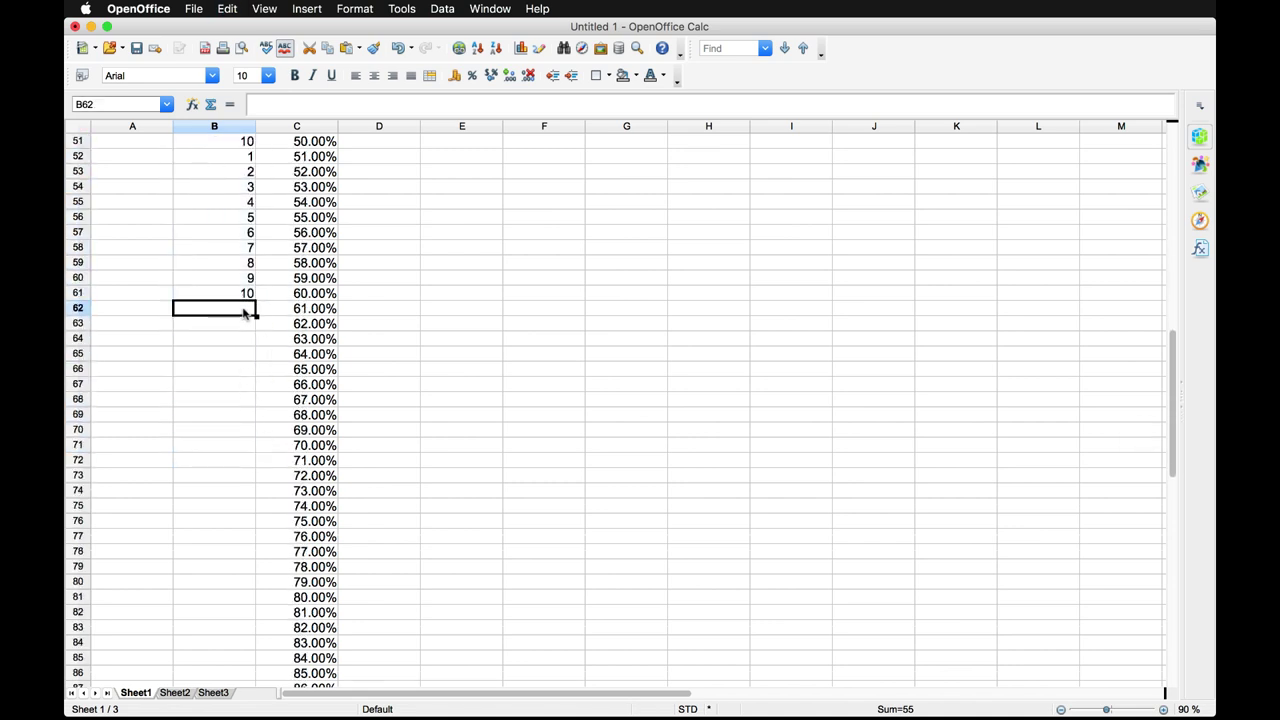
pyautogui.press('super+v')
pyautogui.scroll(-3, 247, 430)
pyautogui.click(231, 340)
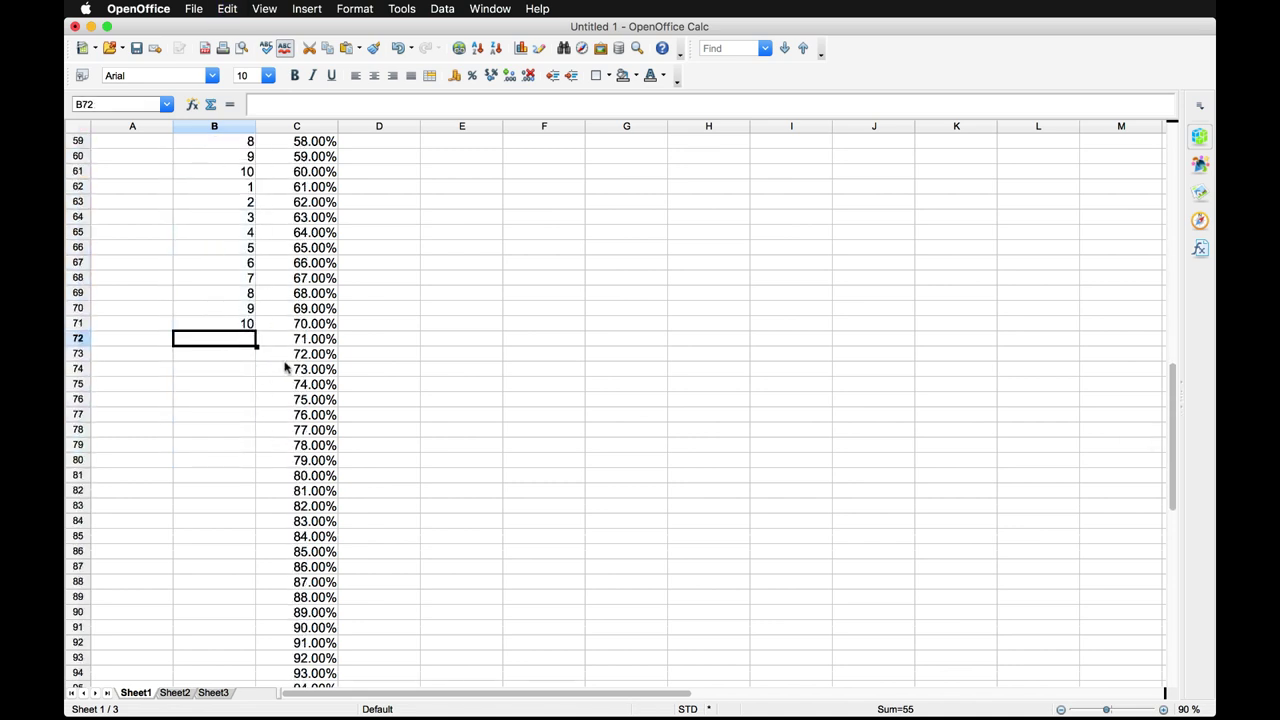
pyautogui.press('super+v')
pyautogui.scroll(-3, 254, 460)
pyautogui.click(224, 370)
pyautogui.press('super+v')
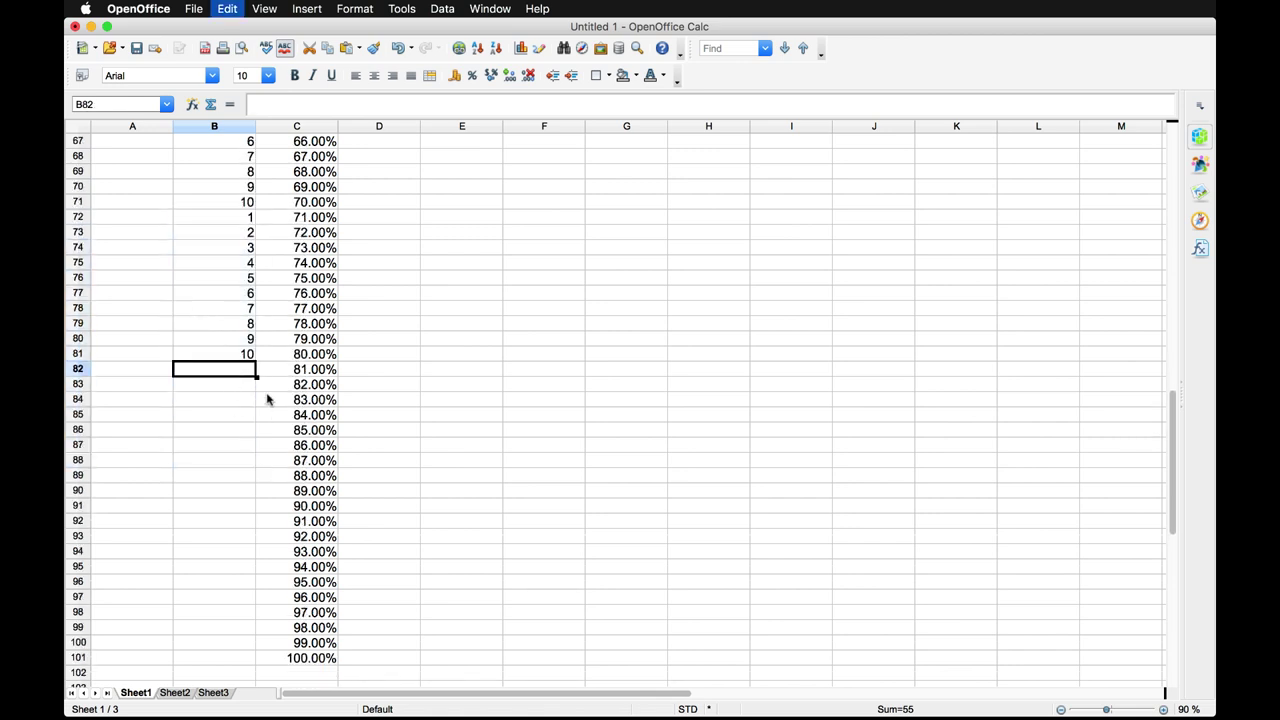
pyautogui.scroll(-3, 260, 400)
pyautogui.click(240, 415)
pyautogui.press('super+v')
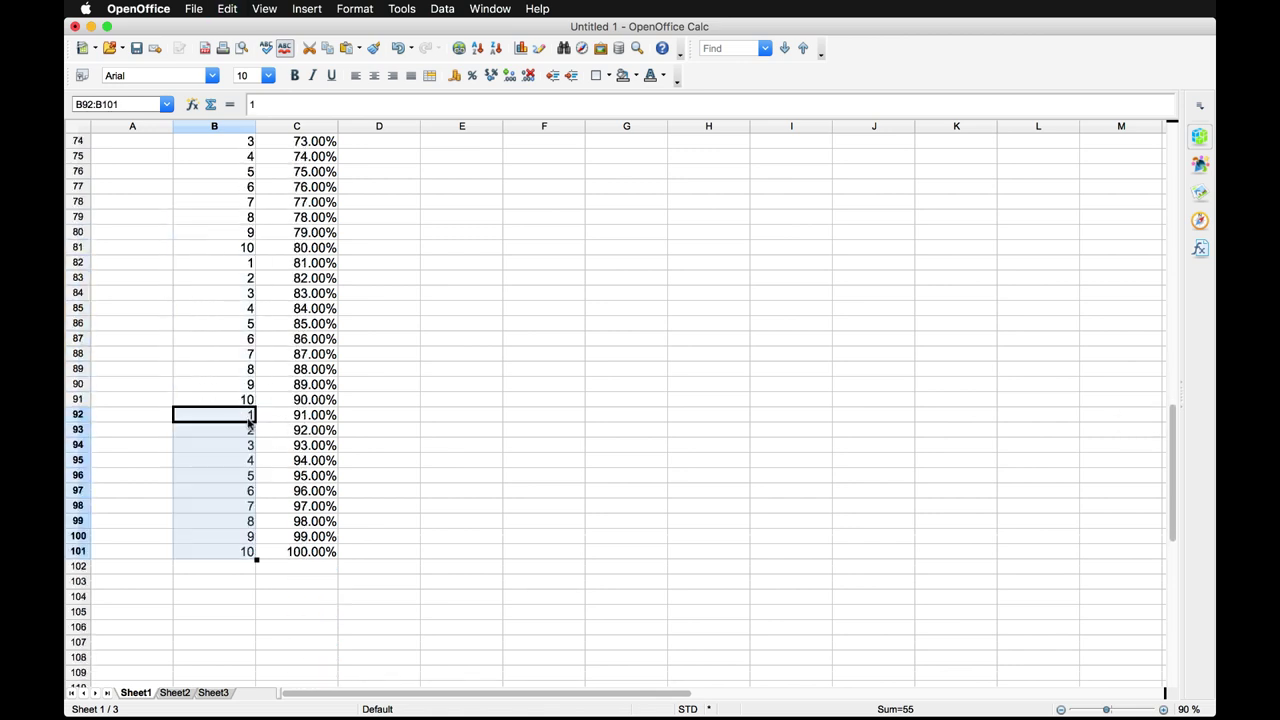
# Fill the row number 2 down the Row column through A21.
pyautogui.scroll(20, 260, 400)
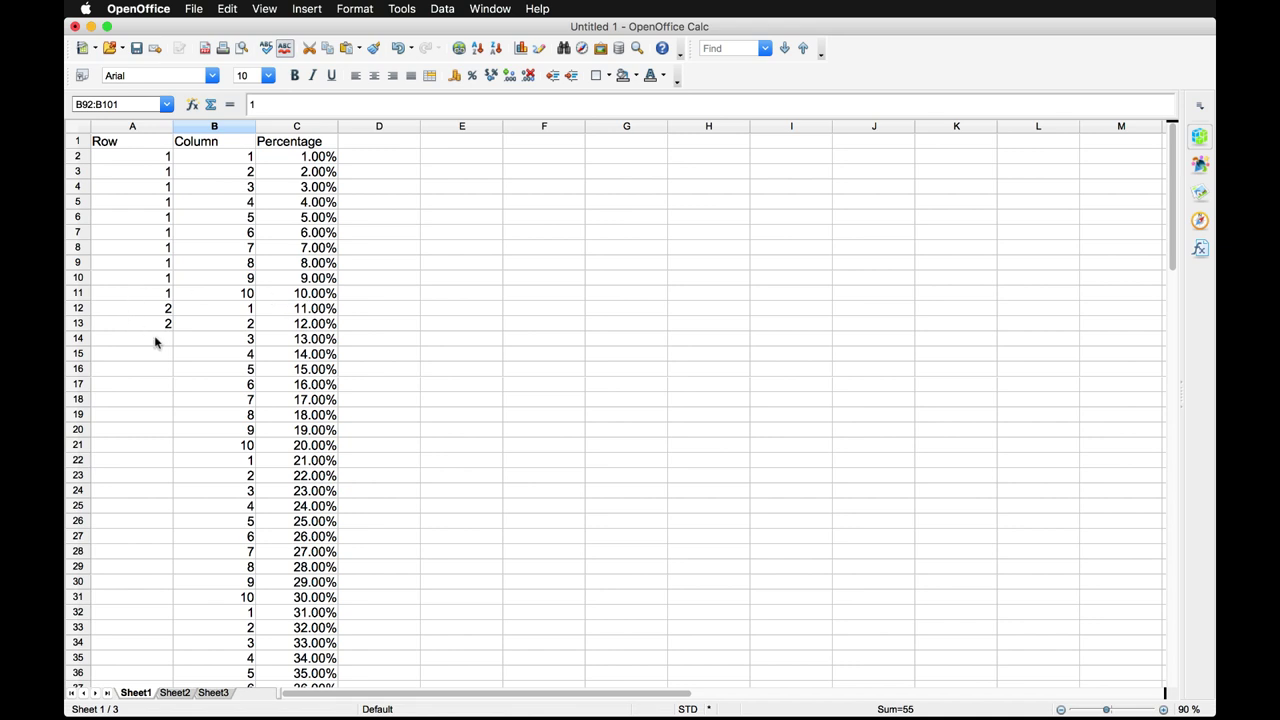
pyautogui.click(155, 342)
pyautogui.click(165, 310)
pyautogui.moveTo(166, 323); pyautogui.dragTo(180, 449)
pyautogui.click(138, 432)
# Enter row number 3 in A22 and fill it down through A31.
pyautogui.click(148, 461)
pyautogui.write('3')
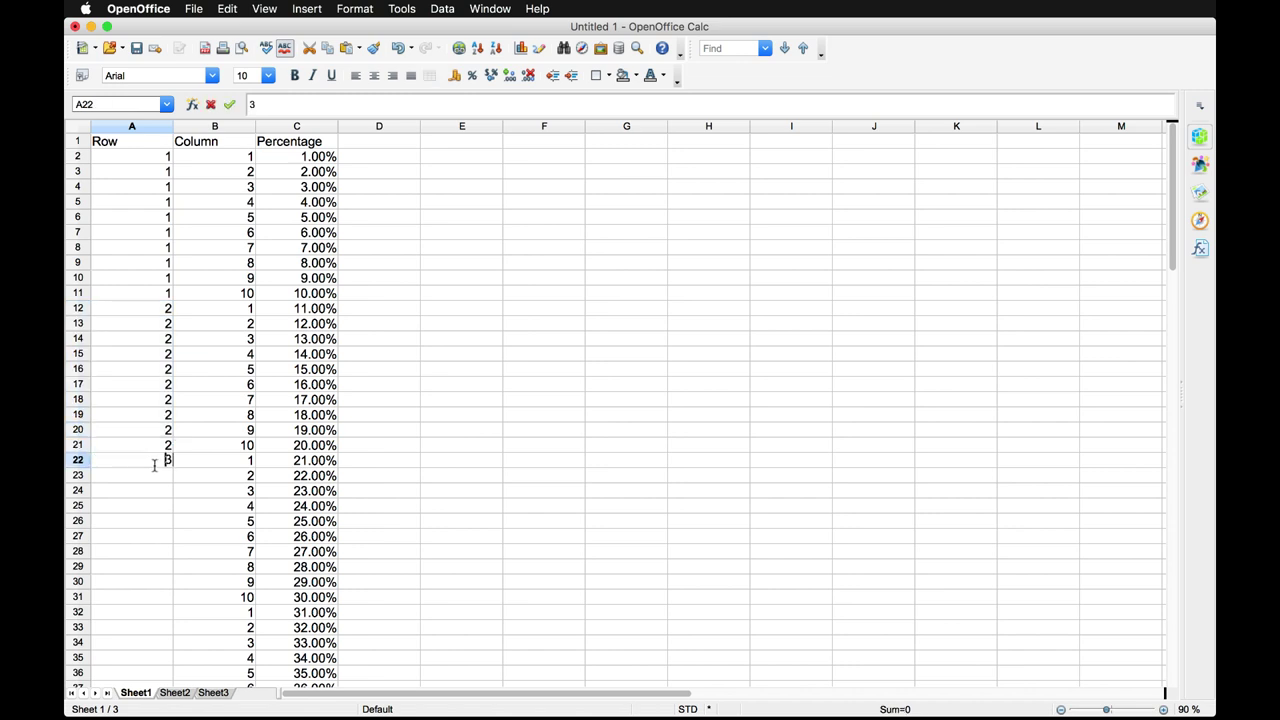
pyautogui.press('Return')
pyautogui.click(171, 465)
pyautogui.click(162, 478)
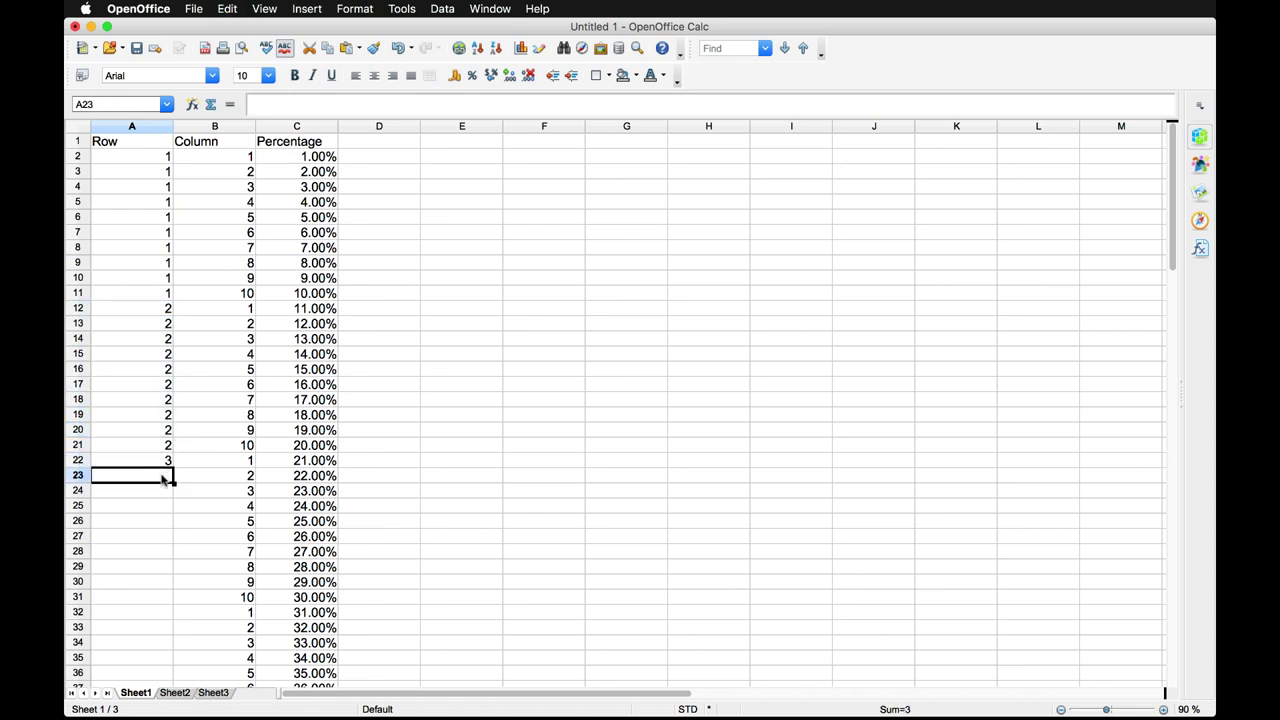
pyautogui.keyDown('shift'); pyautogui.click(163, 596); pyautogui.keyUp('shift')
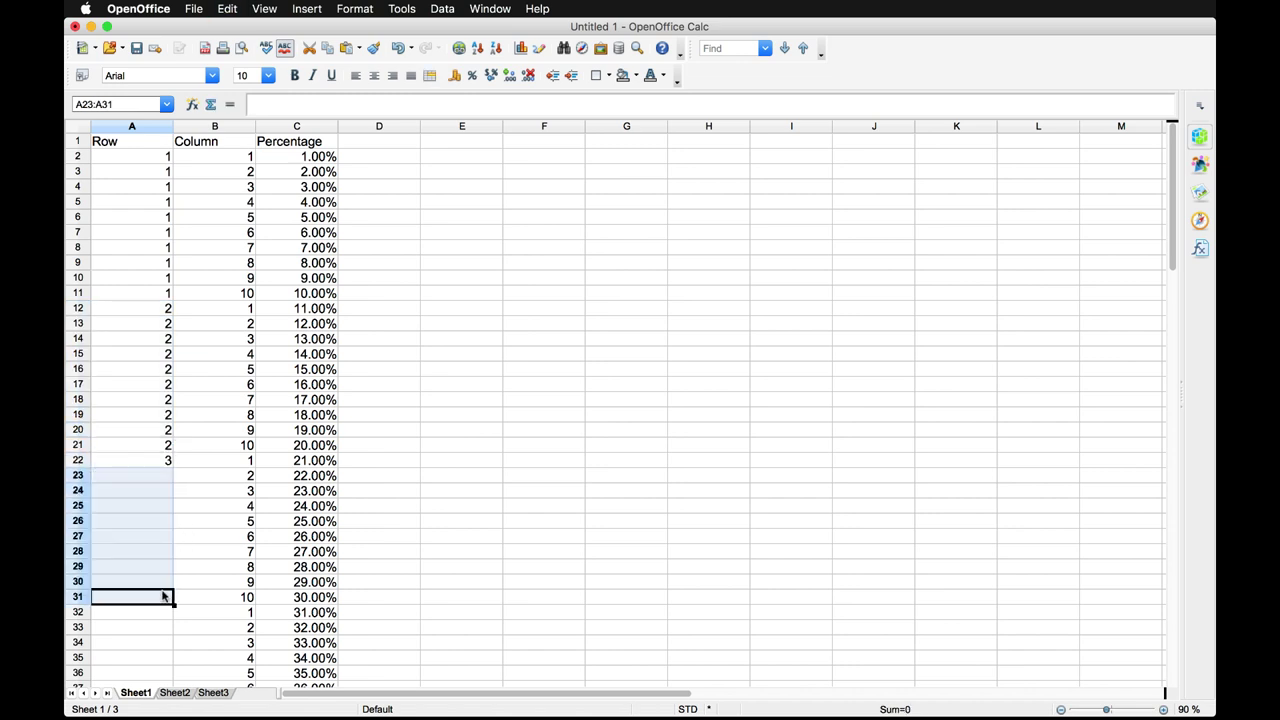
pyautogui.press('super+d')
# Enter row number 4 in A32 and fill it down through A41.
pyautogui.scroll(-4, 185, 551)
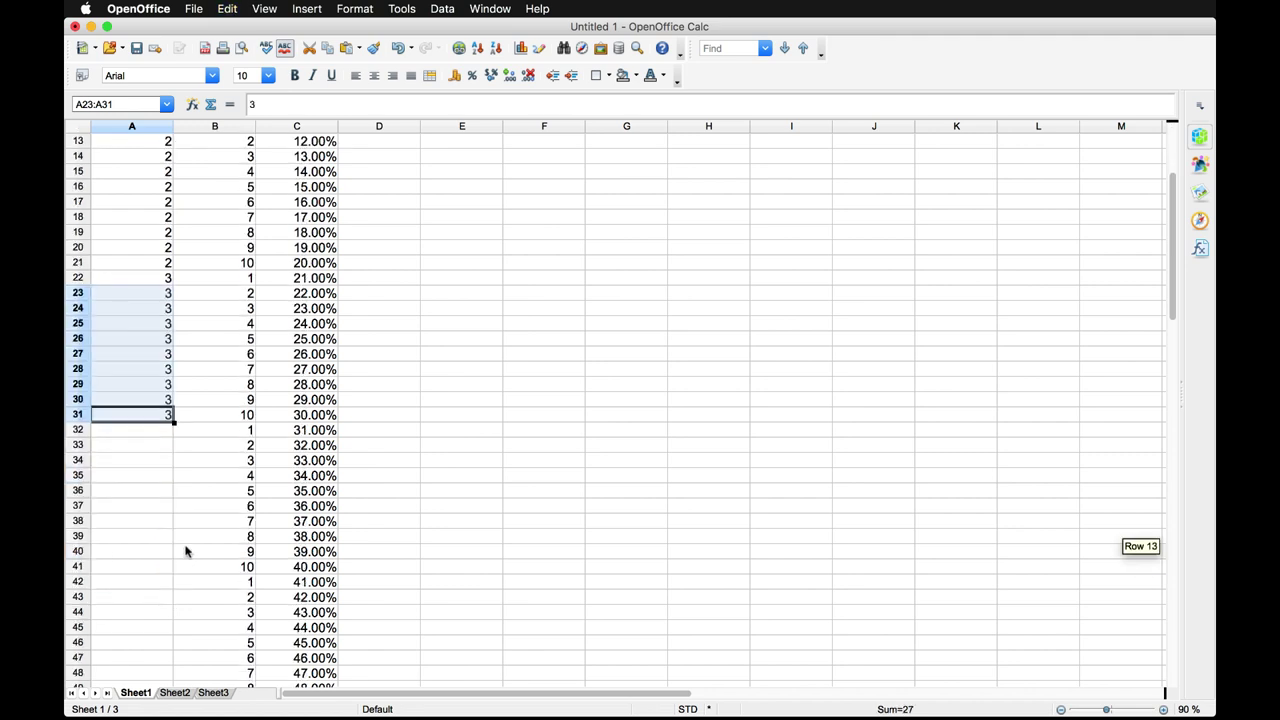
pyautogui.scroll(-1, 185, 551)
pyautogui.click(158, 388)
pyautogui.write('4')
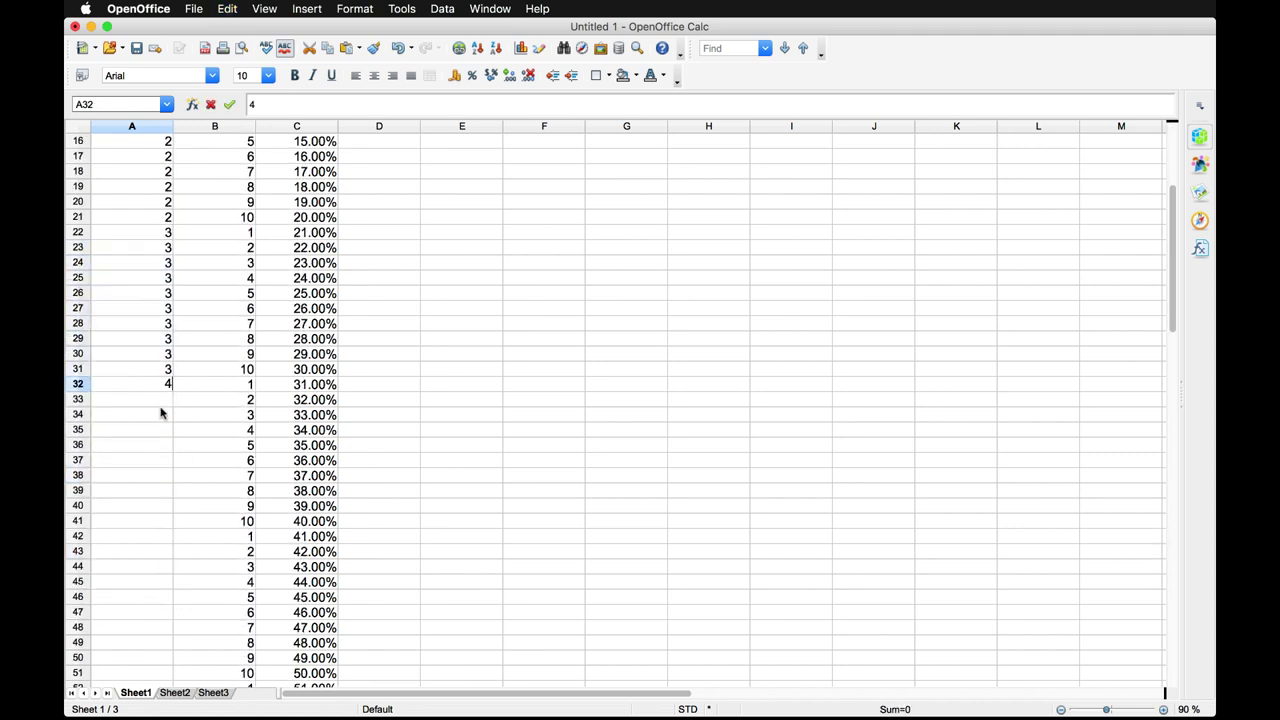
pyautogui.press('Return')
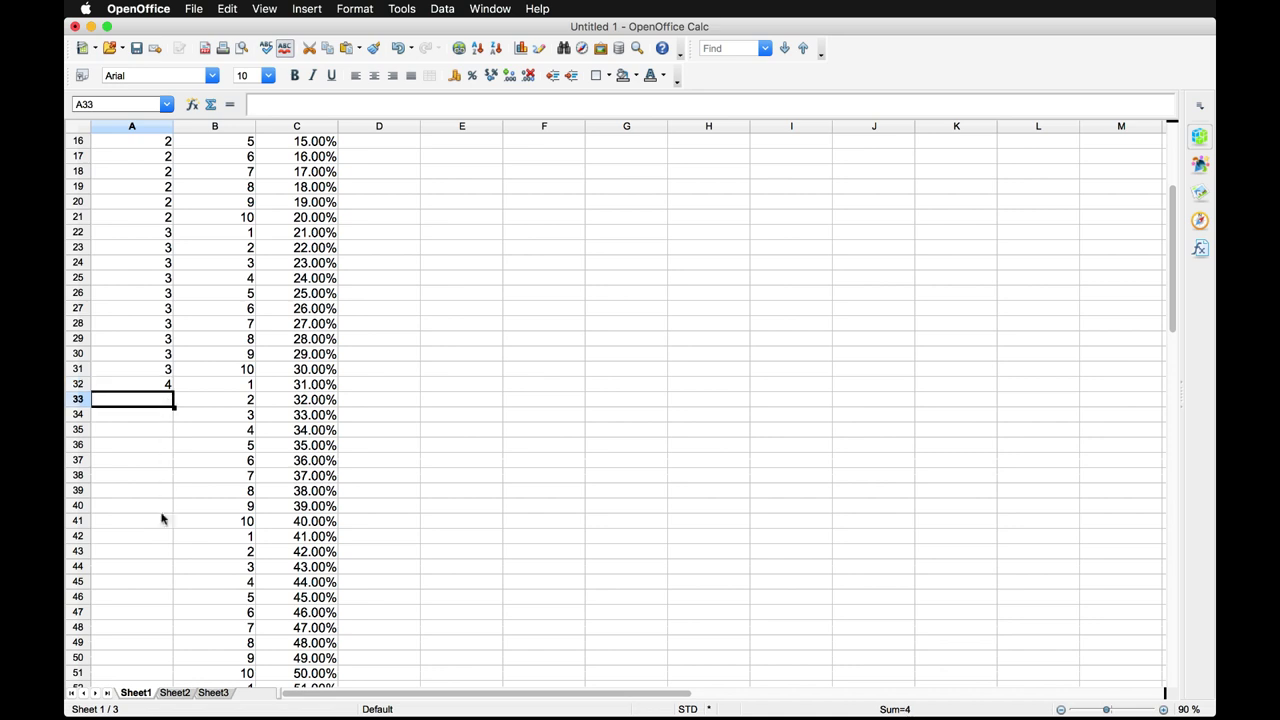
pyautogui.keyDown('shift'); pyautogui.click(163, 520); pyautogui.keyUp('shift')
pyautogui.press('super+d')
# Enter row number 5 in A42 and fill it down through A51.
pyautogui.scroll(-3, 168, 512)
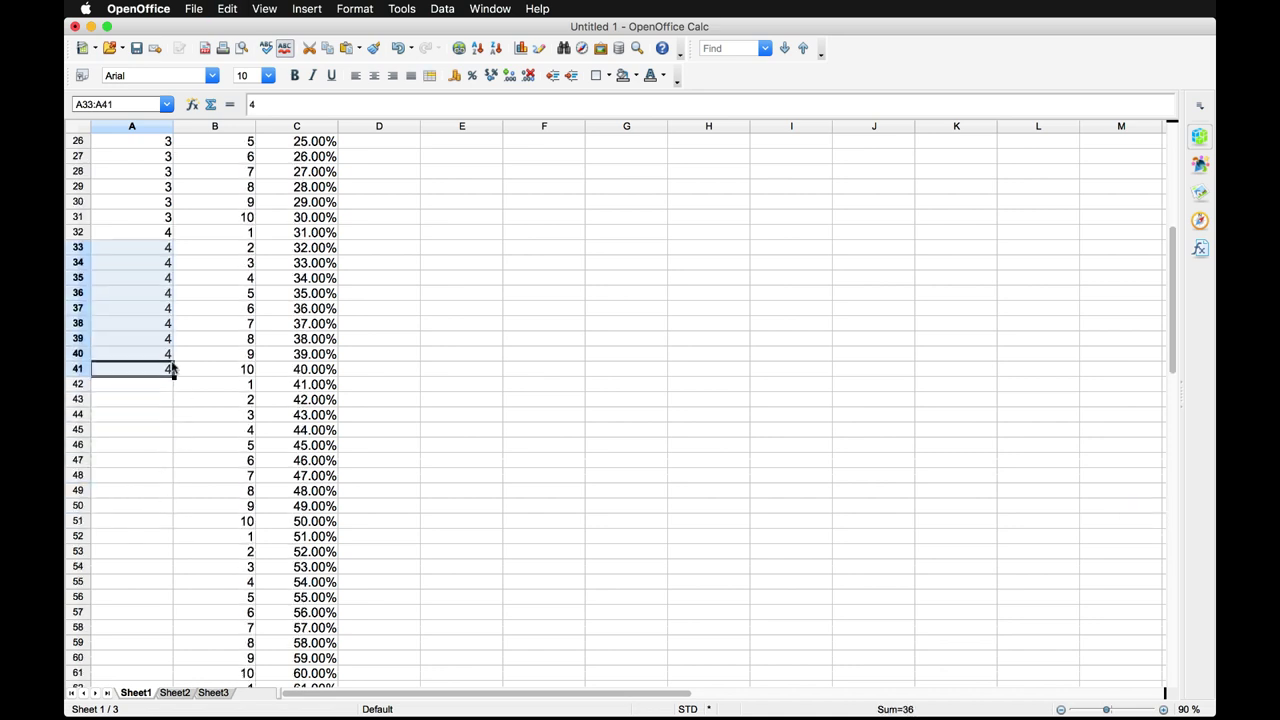
pyautogui.click(156, 369)
pyautogui.click(160, 384)
pyautogui.write('5')
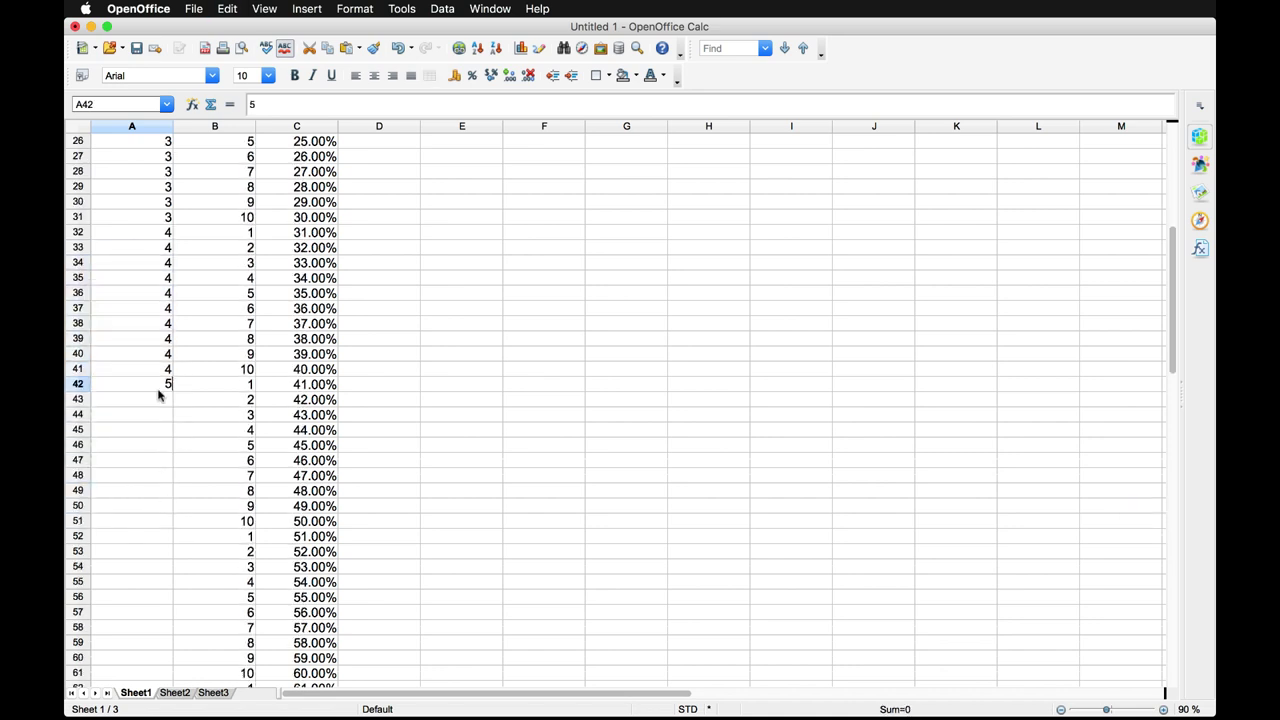
pyautogui.click(162, 399)
pyautogui.click(169, 386)
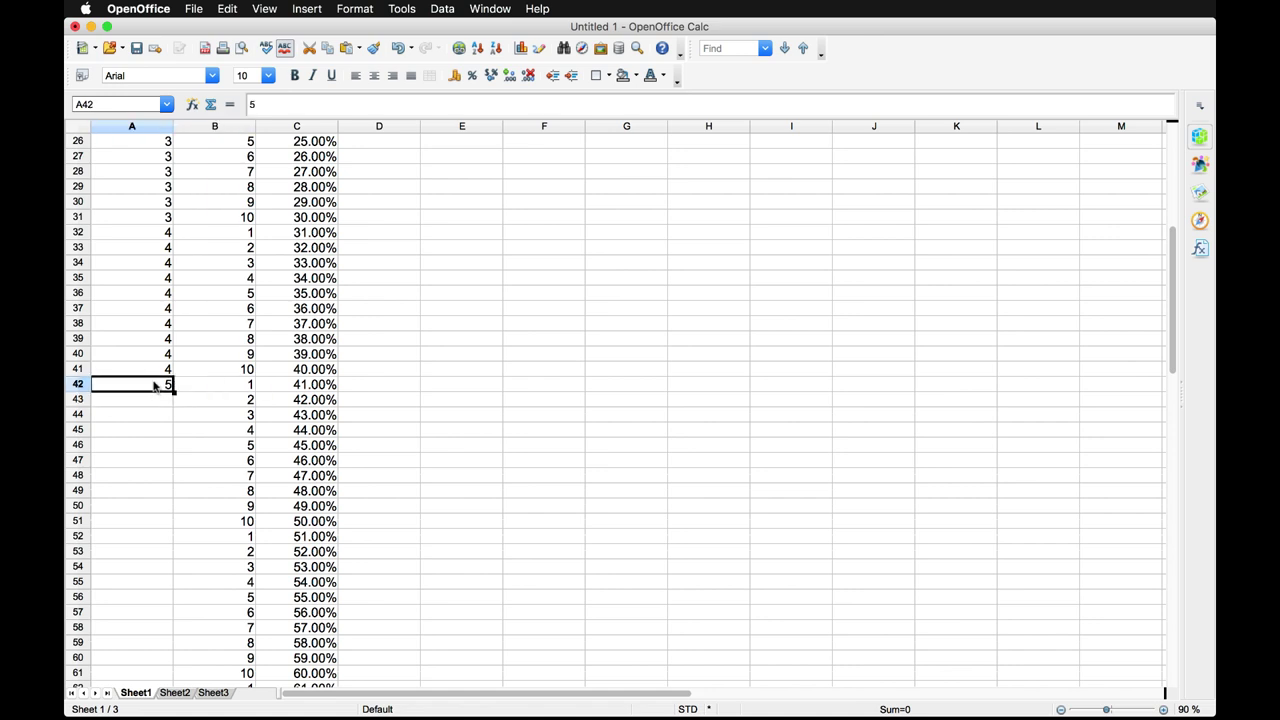
pyautogui.click(157, 405)
pyautogui.keyDown('shift'); pyautogui.click(150, 521); pyautogui.keyUp('shift')
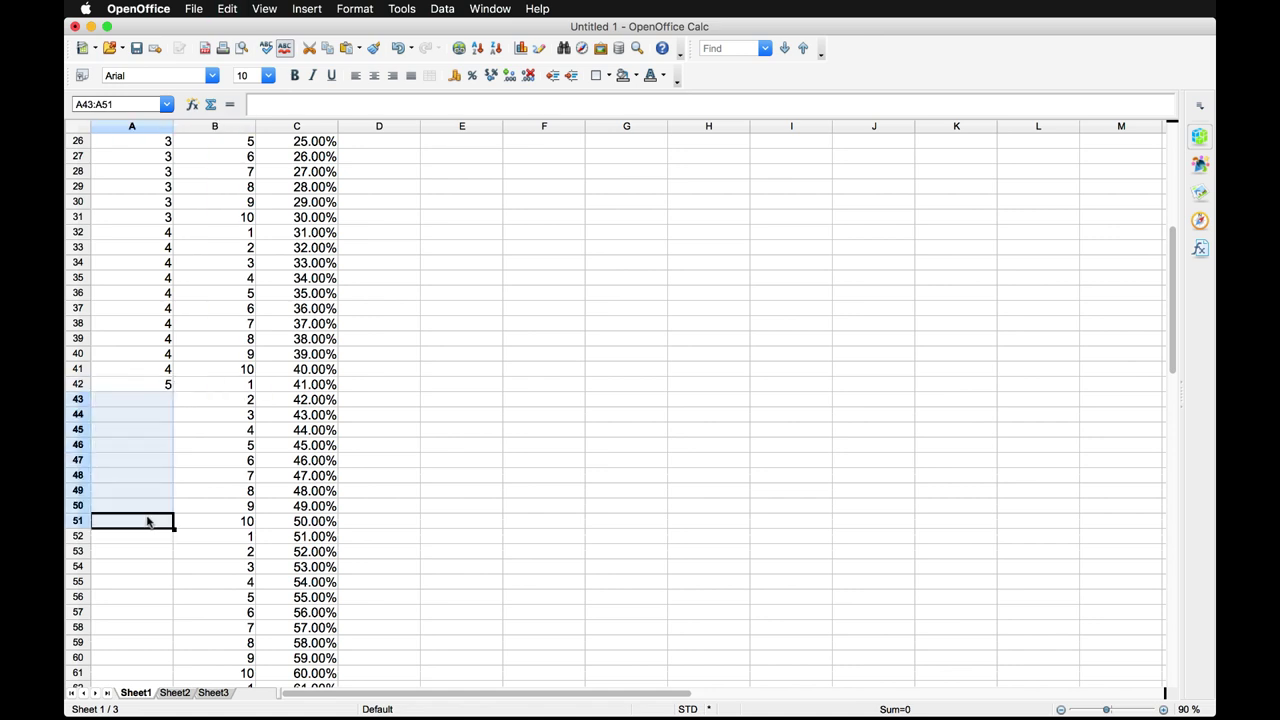
pyautogui.press('super+d')
# Enter row number 6 in A52 and fill it down through A61.
pyautogui.scroll(-2, 151, 506)
pyautogui.click(162, 447)
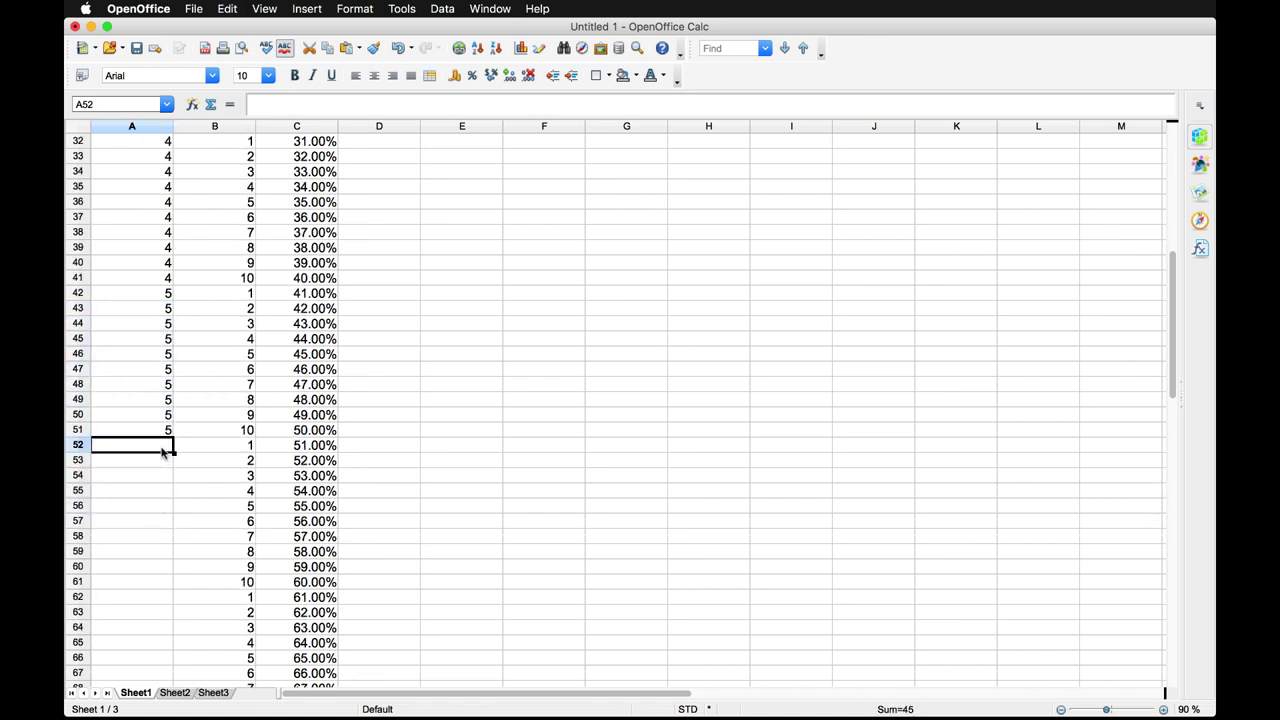
pyautogui.write('6')
pyautogui.click(165, 490)
pyautogui.click(157, 450)
pyautogui.press('Return')
pyautogui.scroll(-2, 155, 518)
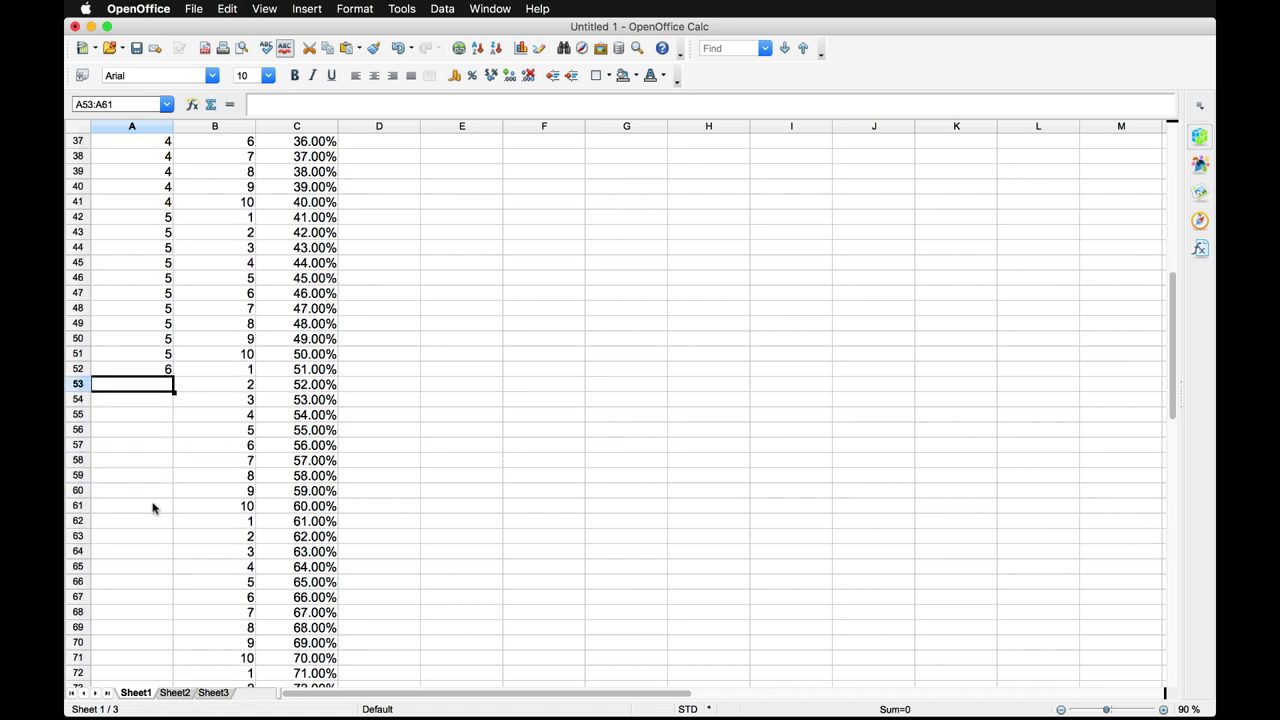
pyautogui.press('super+d')
# Enter row number 7 in A62 and fill it down through A71.
pyautogui.scroll(-2, 165, 500)
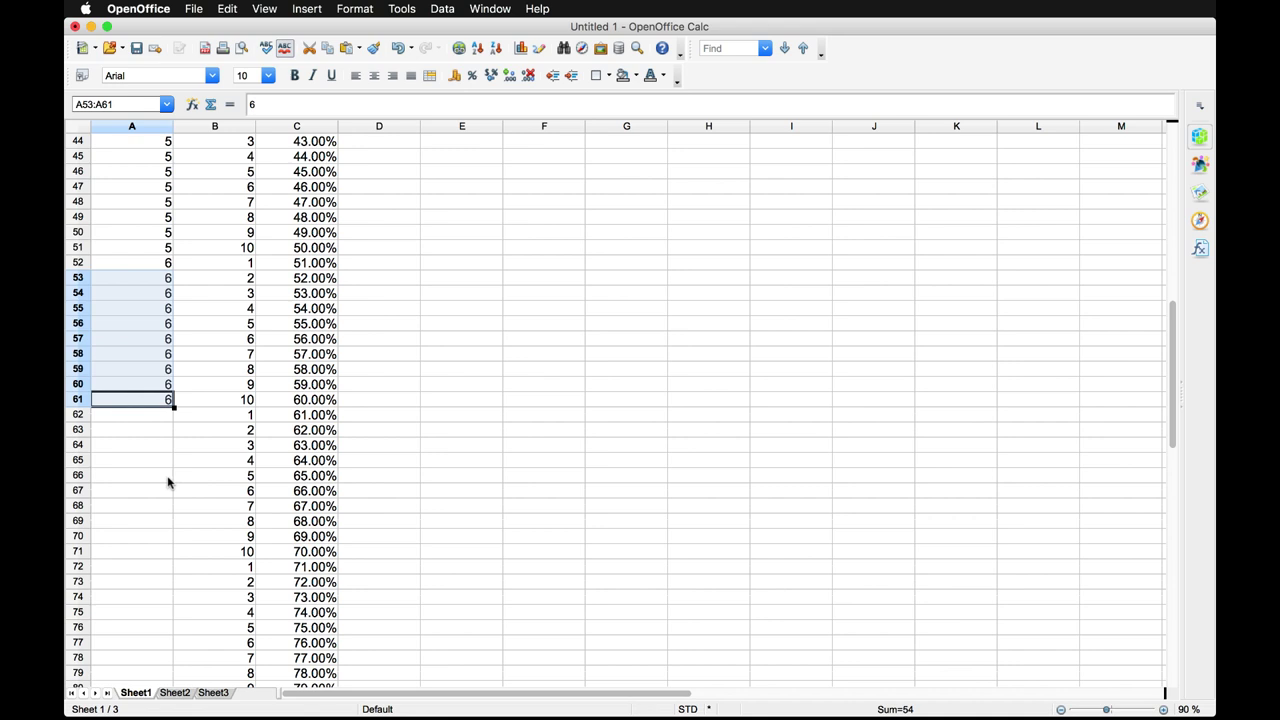
pyautogui.click(158, 417)
pyautogui.write('7')
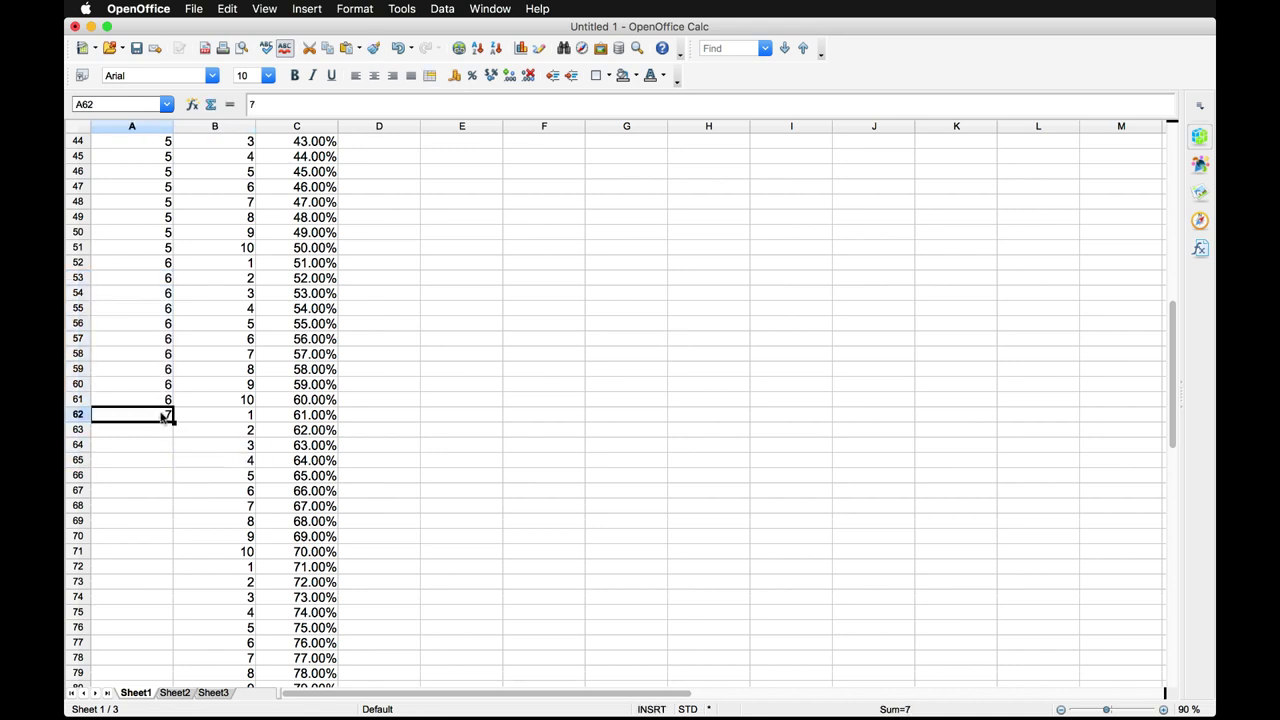
pyautogui.click(169, 434)
pyautogui.keyDown('shift'); pyautogui.click(160, 557); pyautogui.keyUp('shift')
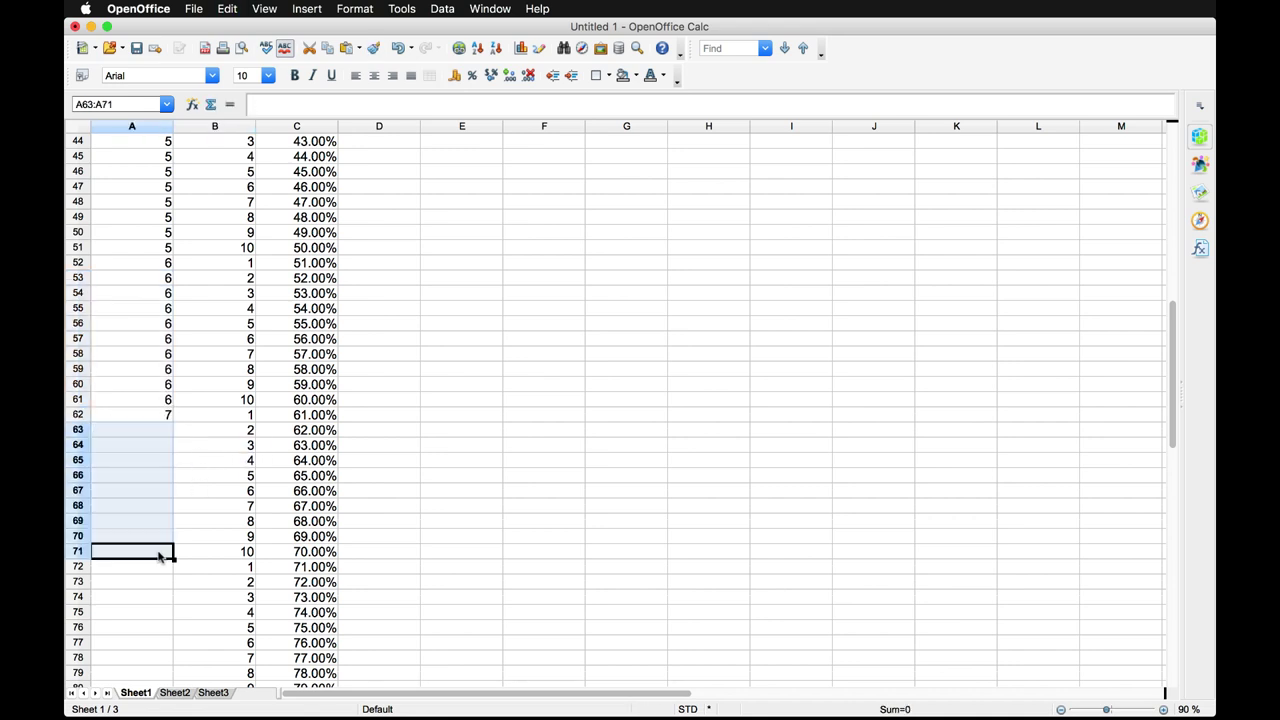
pyautogui.press('super+d')
# Enter row number 8 in A72 and fill it down through A81.
pyautogui.scroll(-3, 180, 590)
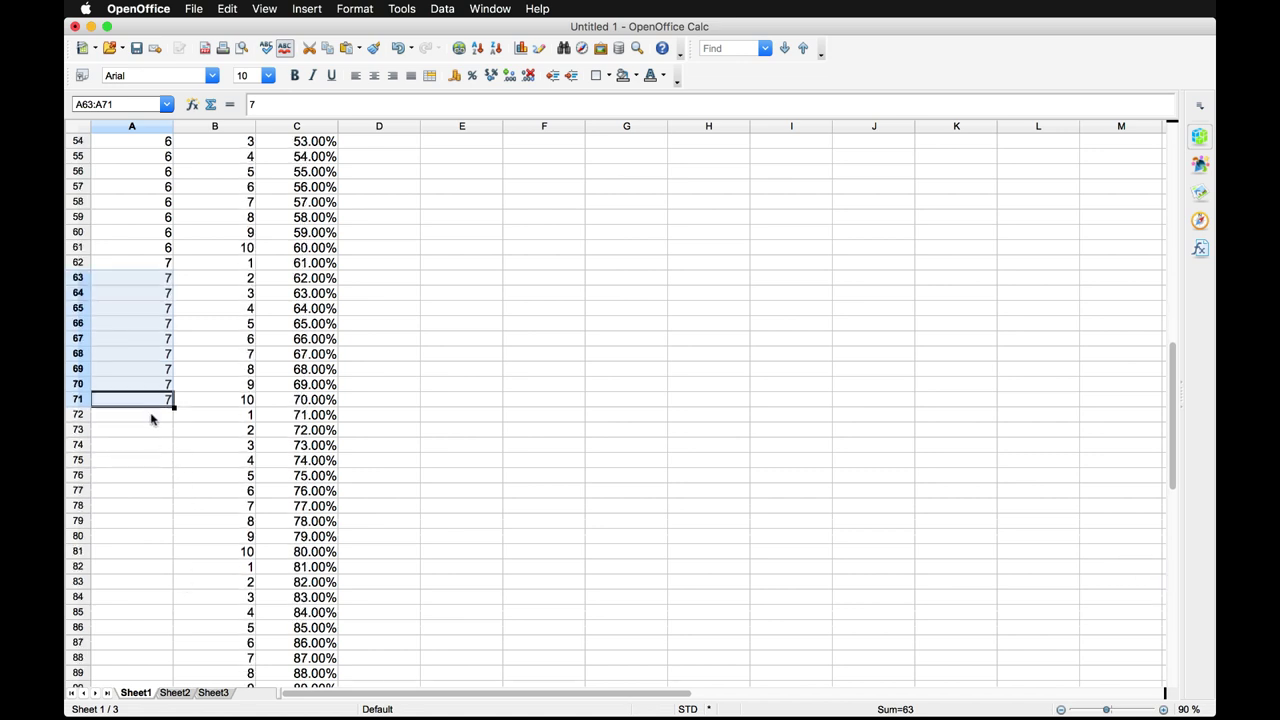
pyautogui.click(152, 419)
pyautogui.write('8')
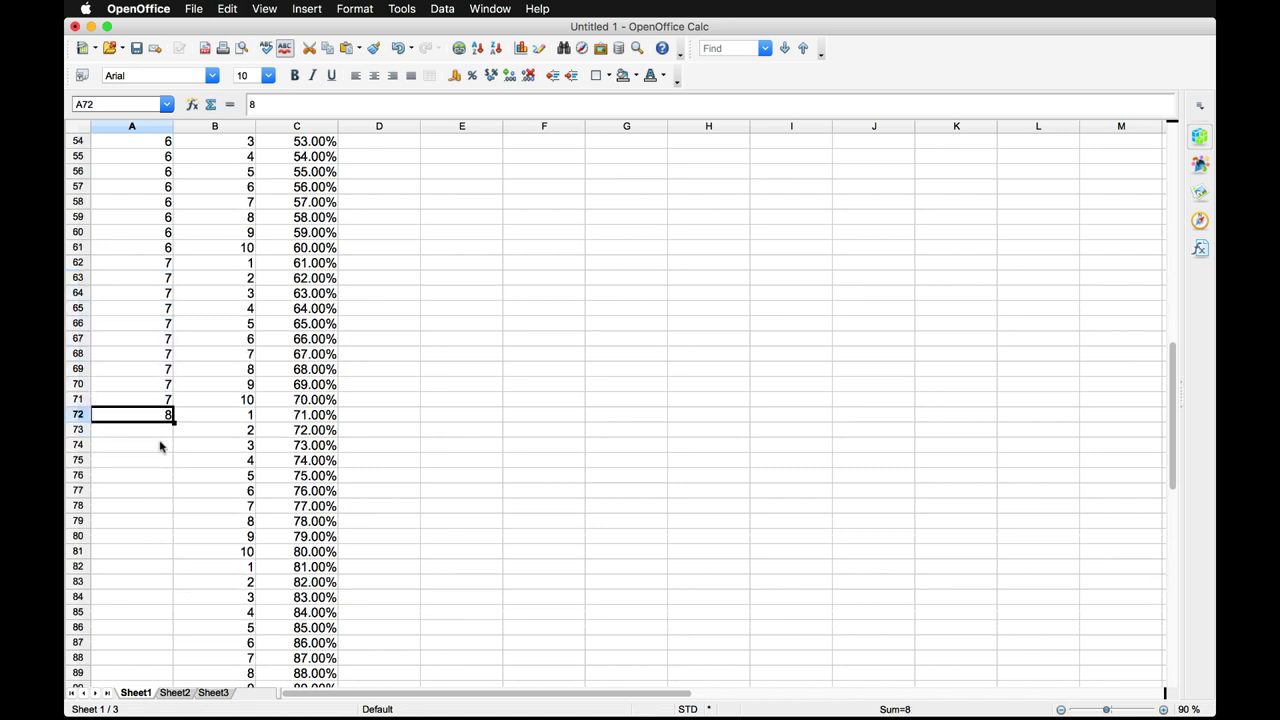
pyautogui.press('Return')
pyautogui.keyDown('shift'); pyautogui.click(141, 550); pyautogui.keyUp('shift')
pyautogui.press('super+d')
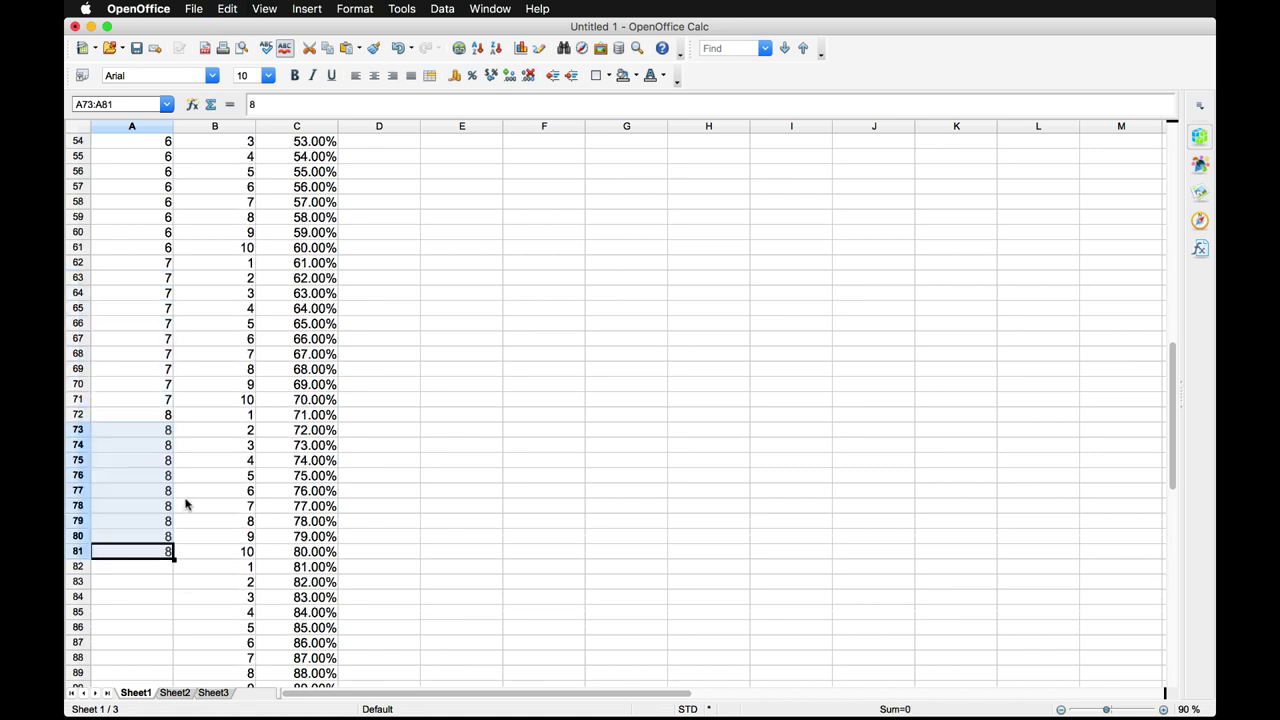
# Enter row number 9 in A82 and fill it down through A91.
pyautogui.scroll(-4, 209, 477)
pyautogui.click(163, 385)
pyautogui.write('9')
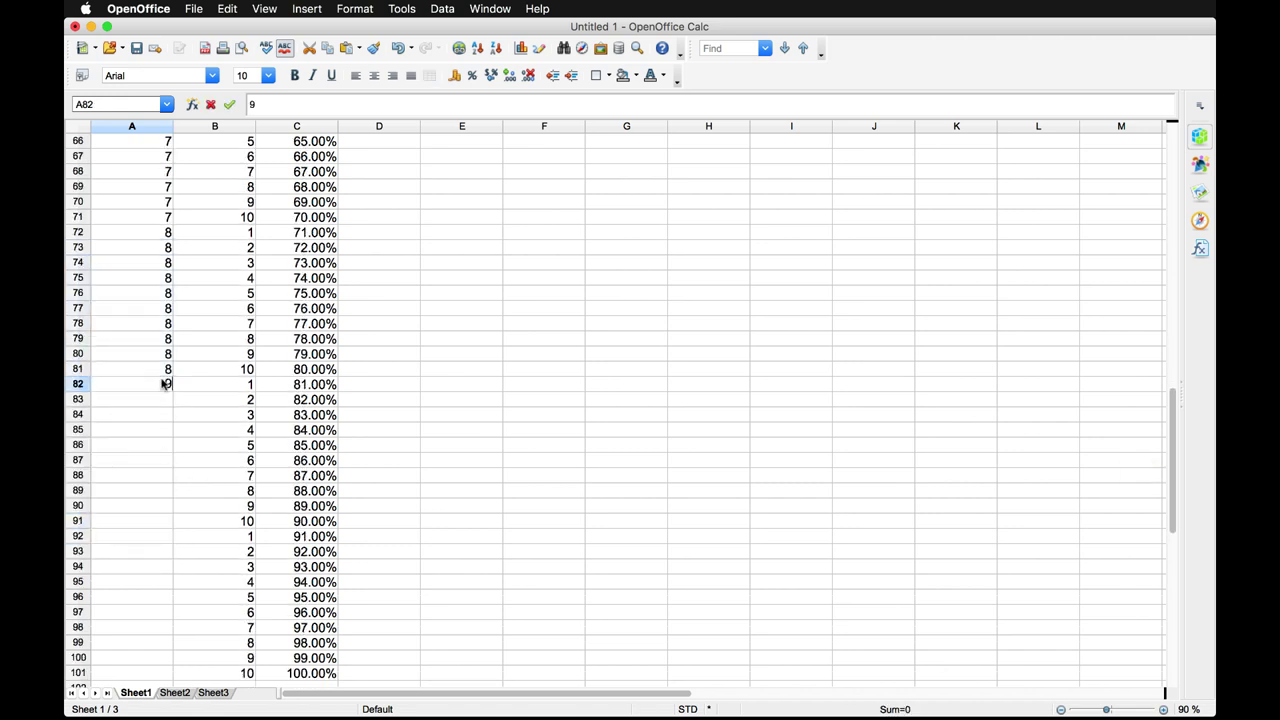
pyautogui.press('Return')
pyautogui.press('Up')
pyautogui.press('super+c')
pyautogui.click(157, 405)
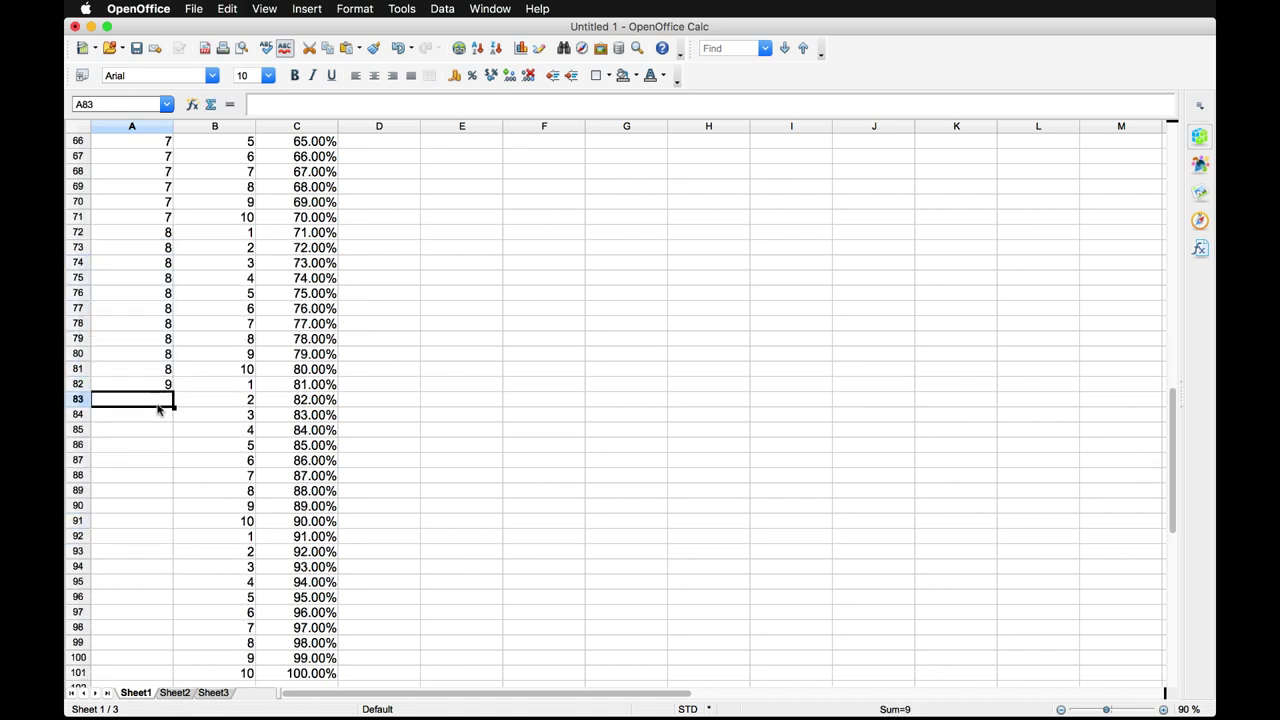
pyautogui.keyDown('shift'); pyautogui.click(148, 523); pyautogui.keyUp('shift')
pyautogui.press('super+d')
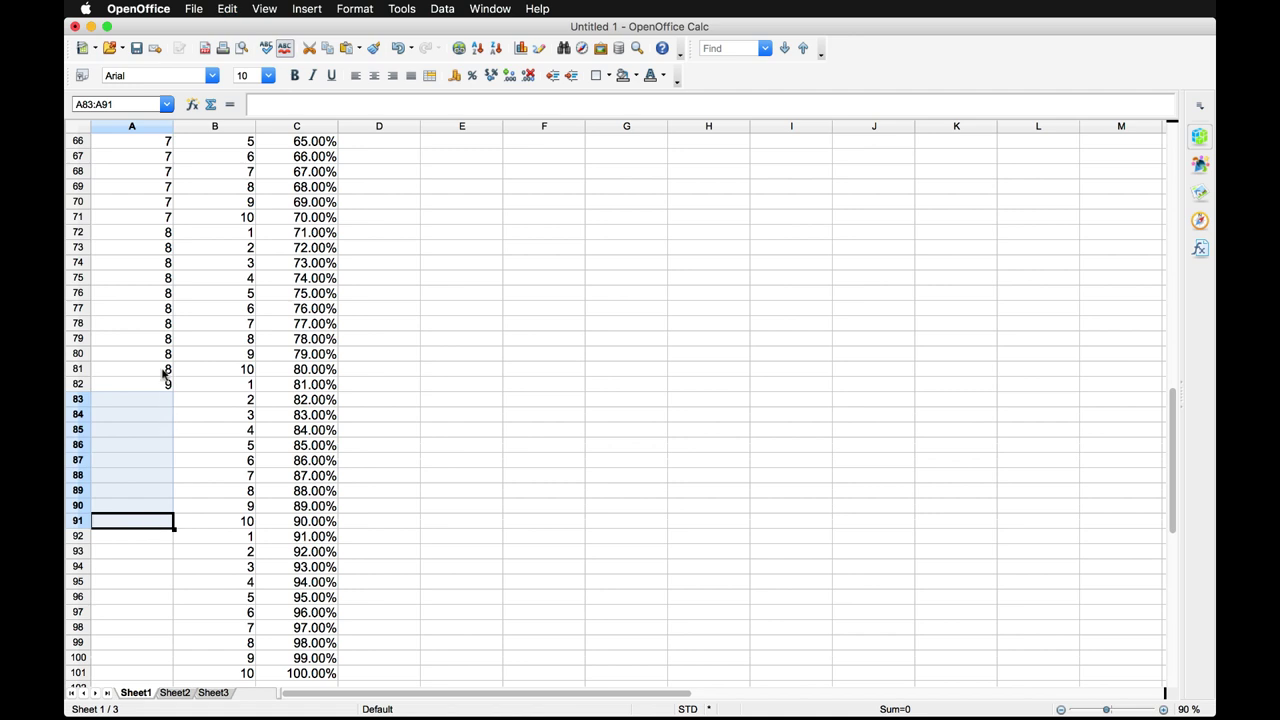
pyautogui.click(167, 384)
pyautogui.click(166, 402)
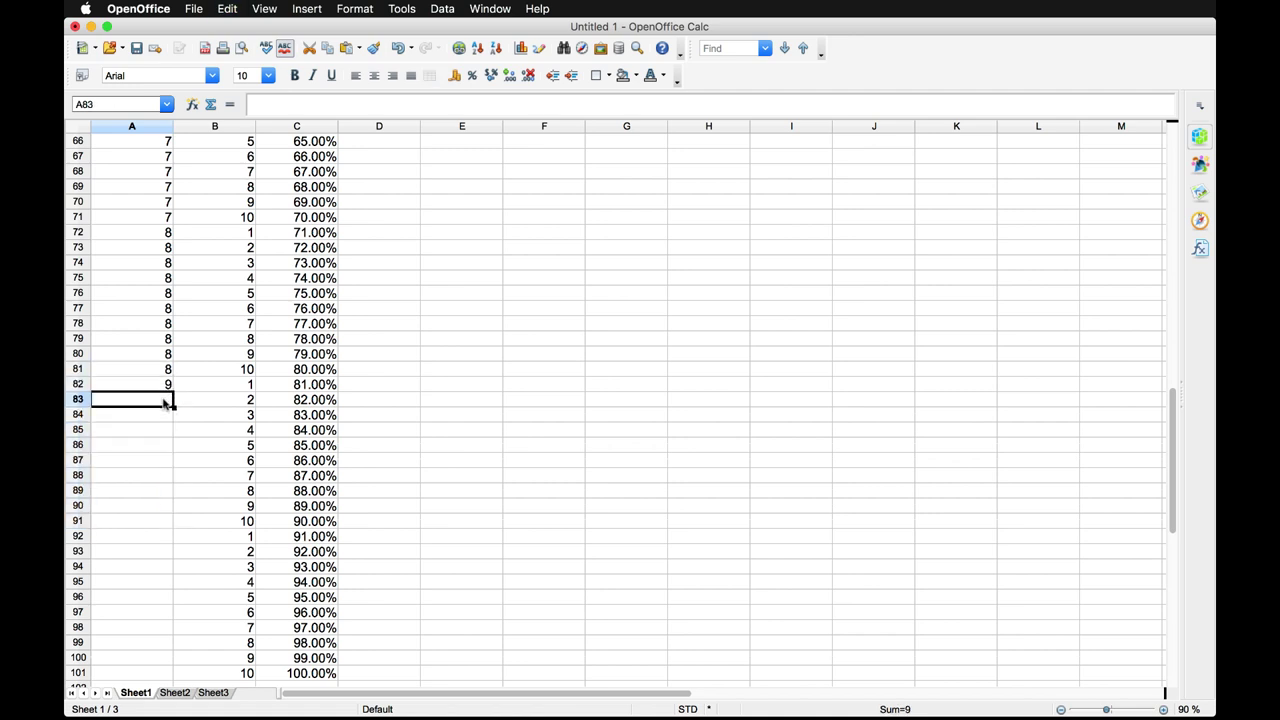
pyautogui.keyDown('shift'); pyautogui.click(166, 523); pyautogui.keyUp('shift')
pyautogui.press('super+d')
# Enter row number 10 in A92 and fill it down through A101, allowing existing data to be overwritten.
pyautogui.click(157, 538)
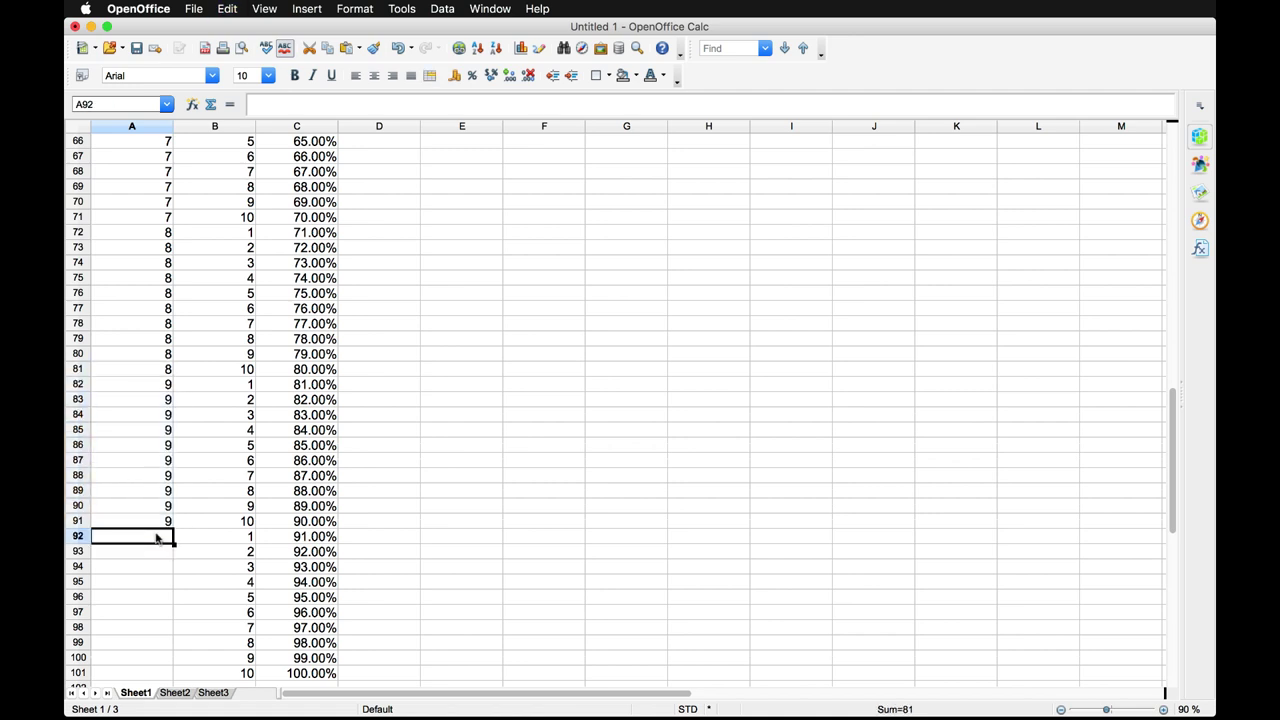
pyautogui.write('10')
pyautogui.press('Return')
pyautogui.click(160, 536)
pyautogui.keyDown('shift'); pyautogui.click(166, 674); pyautogui.keyUp('shift')
pyautogui.press('super+d')
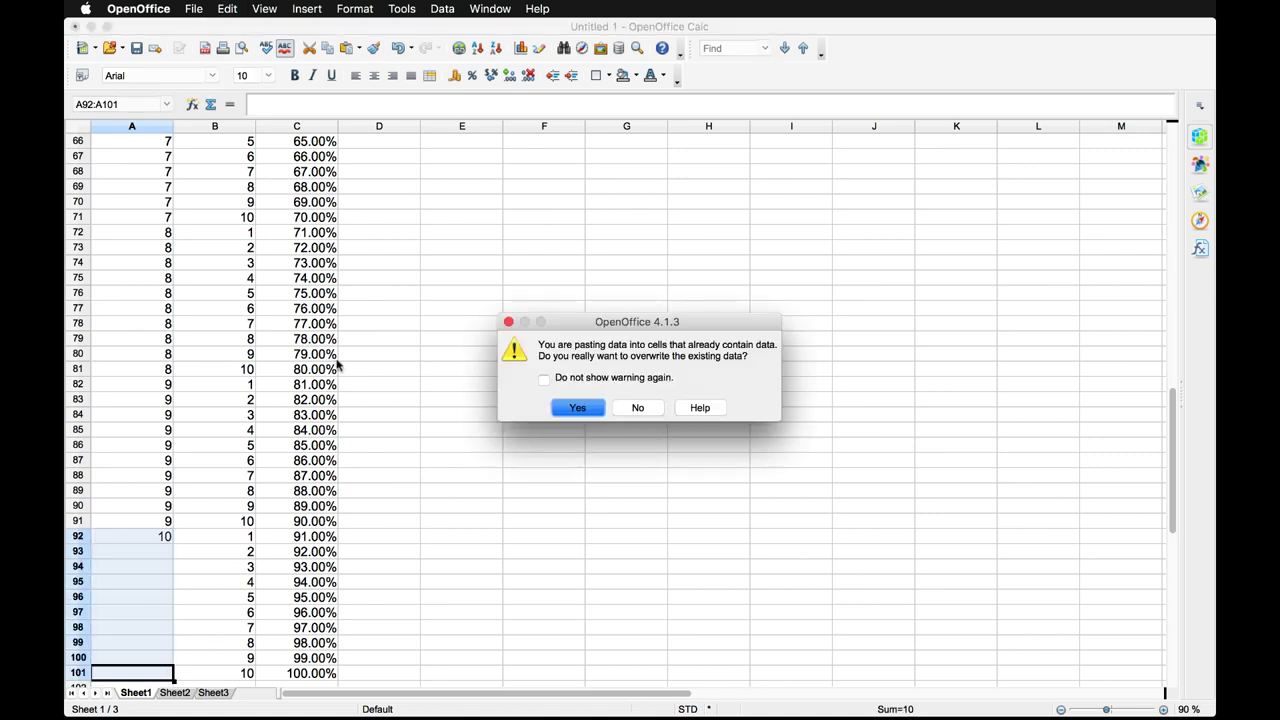
pyautogui.click(578, 408)
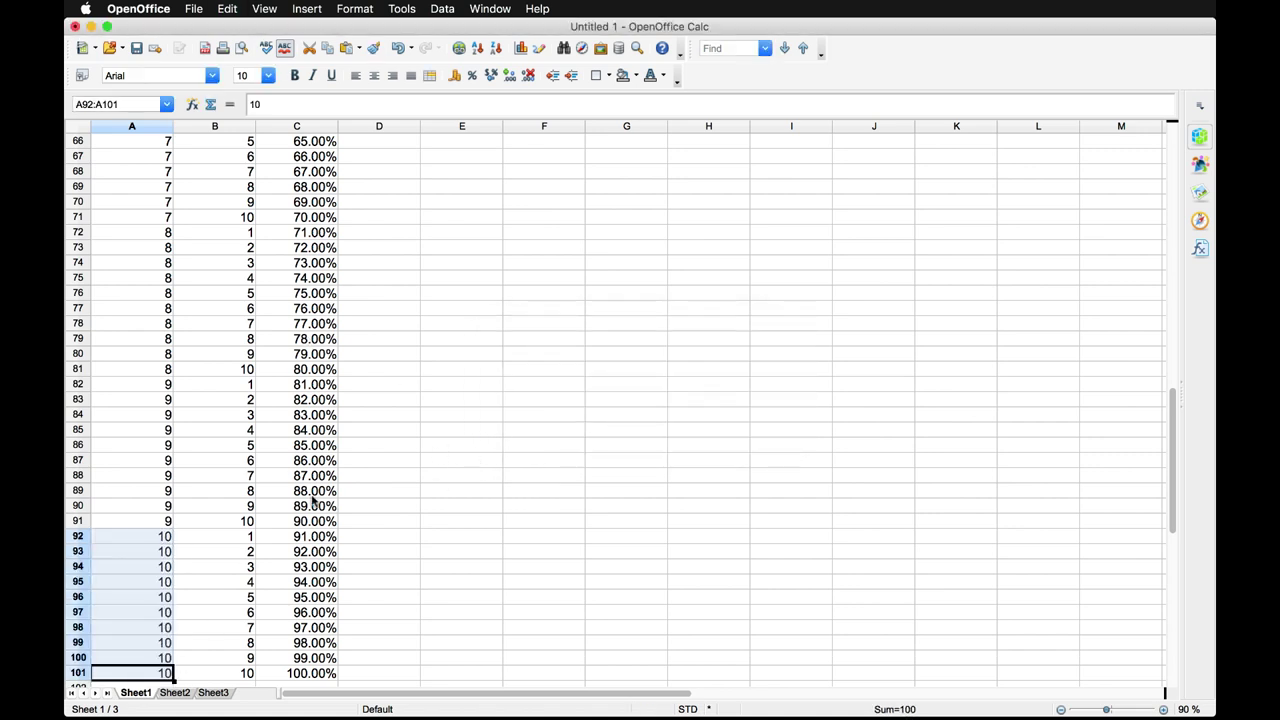
pyautogui.scroll(-1, 313, 500)
pyautogui.scroll(20, 300, 443)
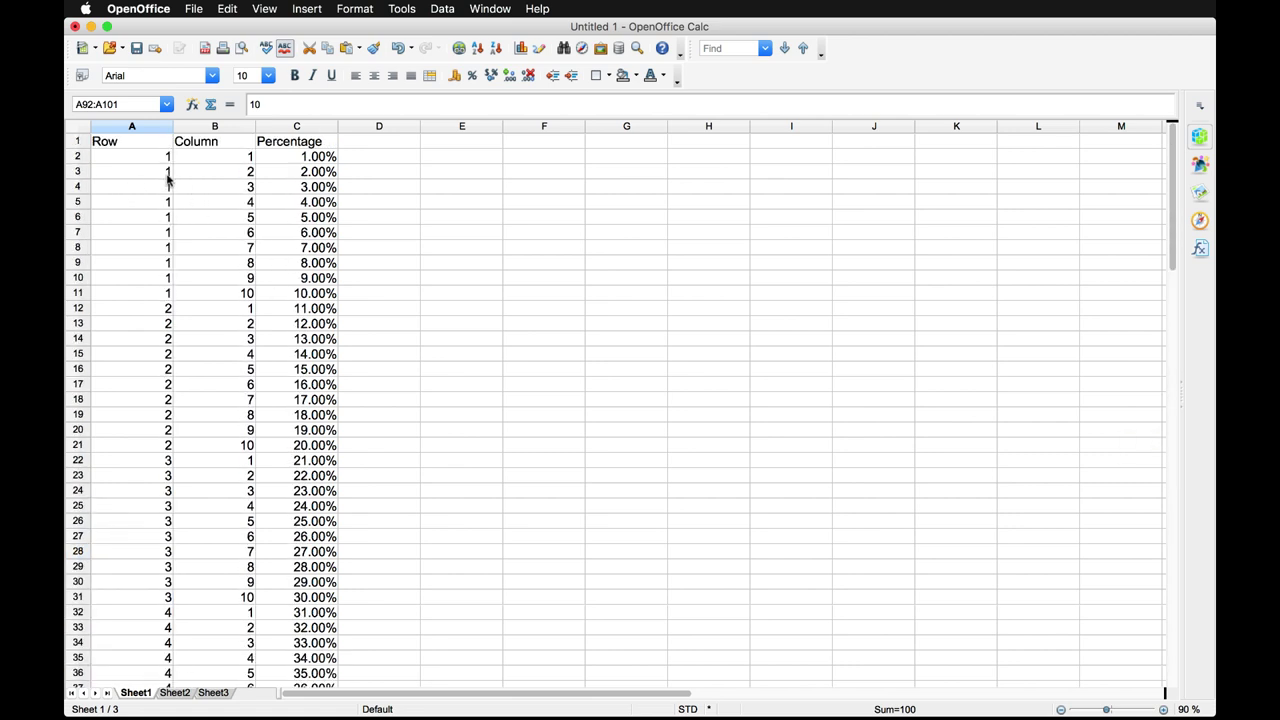
pyautogui.click(131, 52)
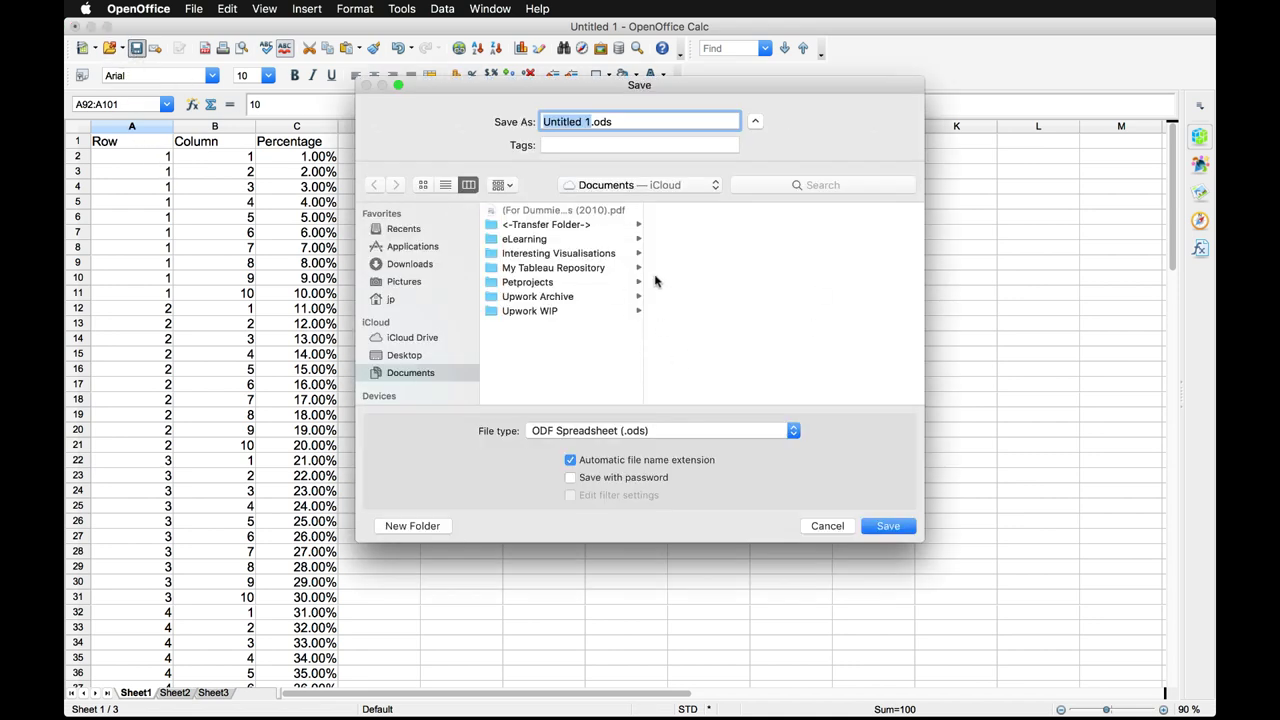
pyautogui.click(671, 432)
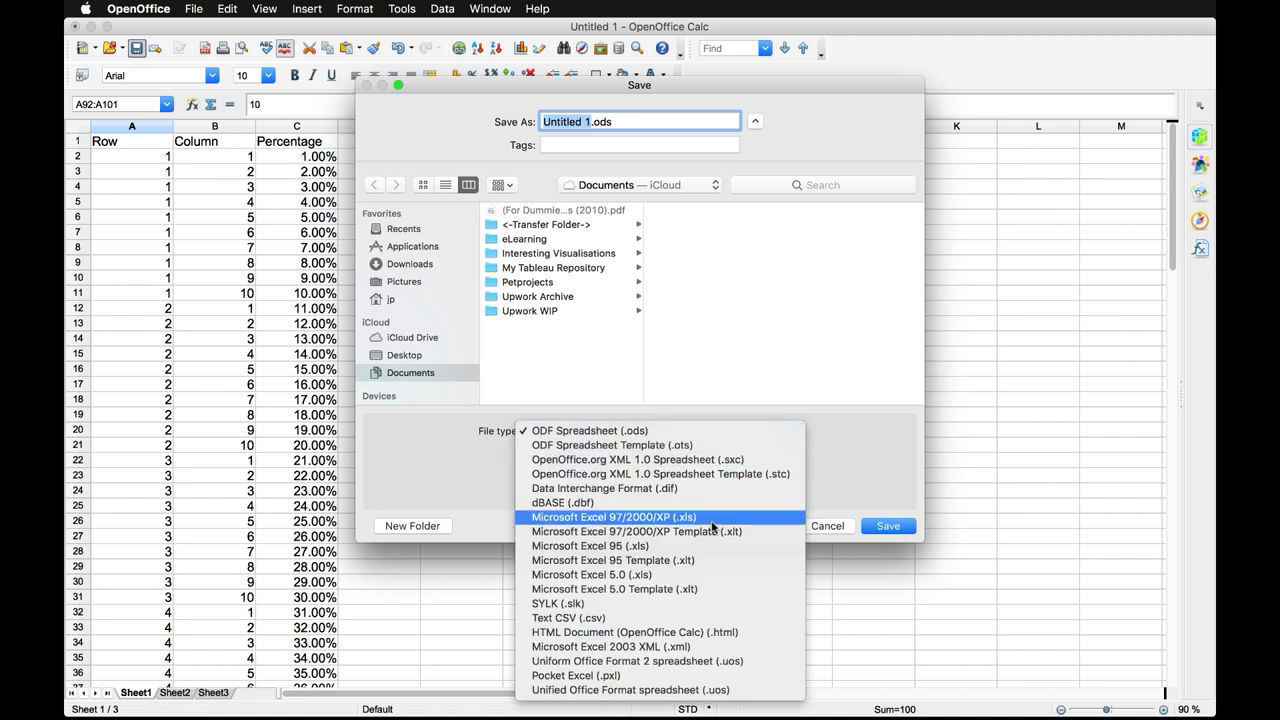
pyautogui.click(711, 524)
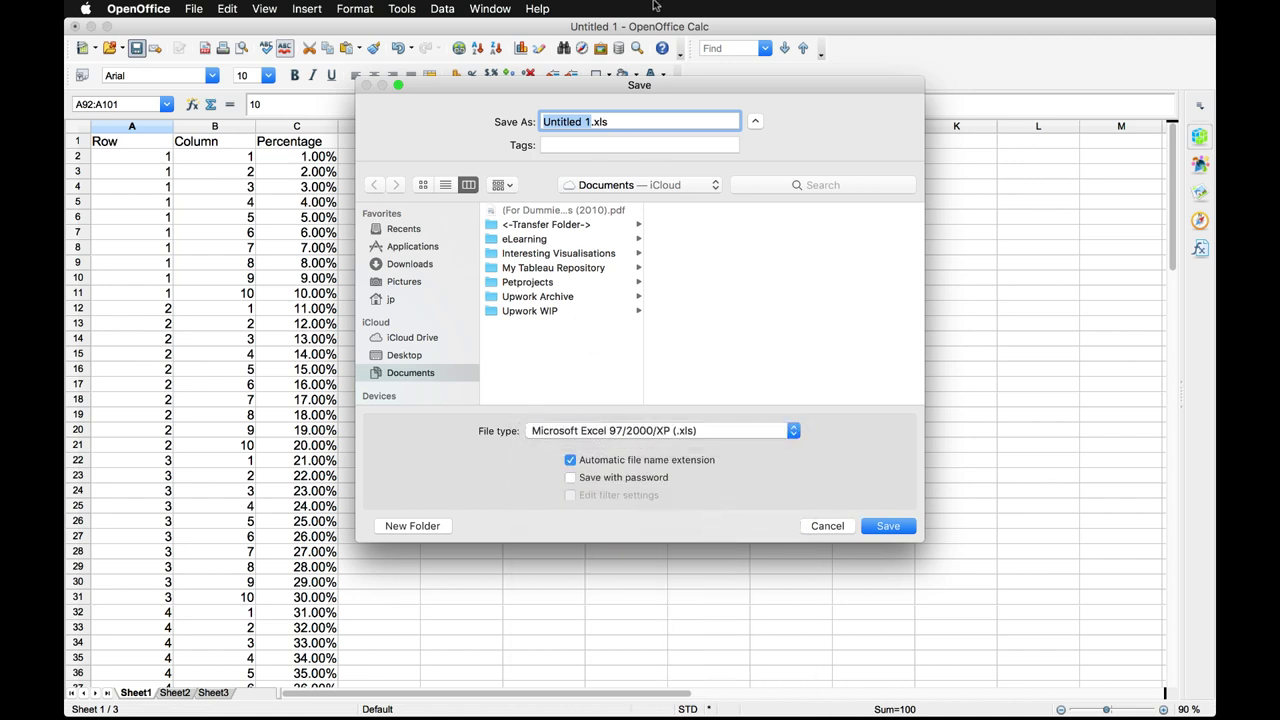
pyautogui.write('Waffle Template')
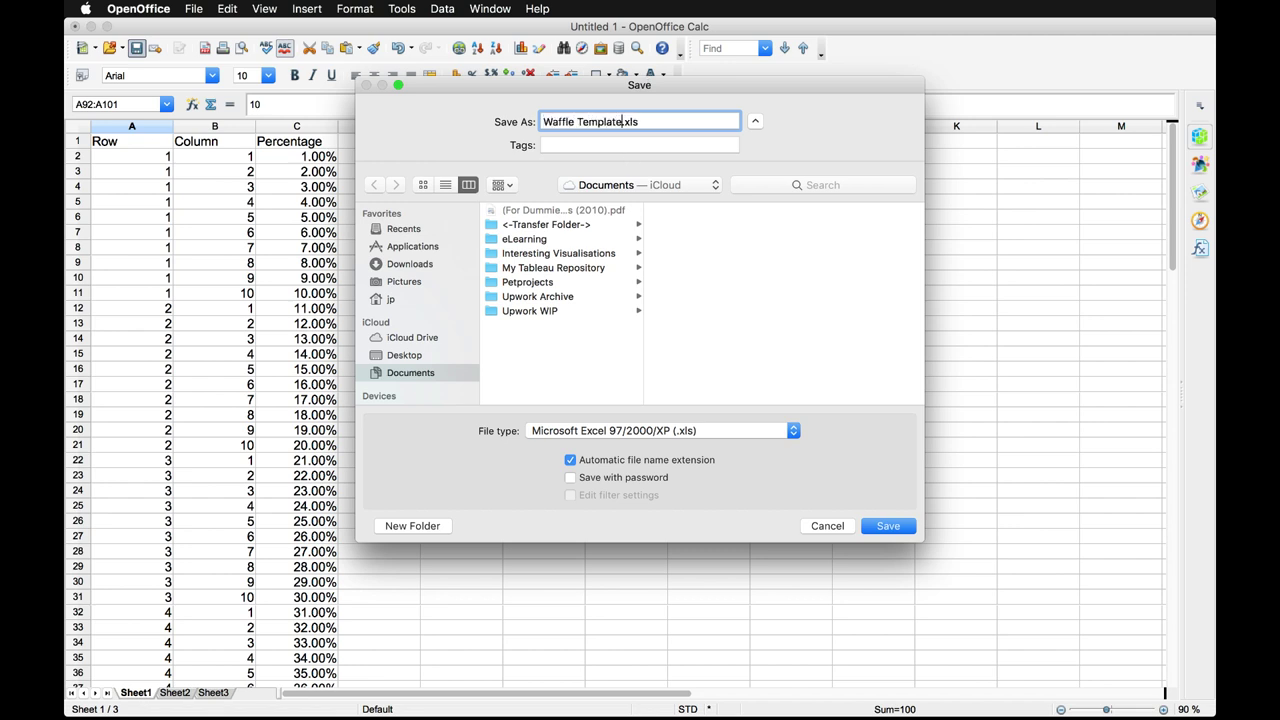
pyautogui.click(827, 527)
pyautogui.click(694, 432)
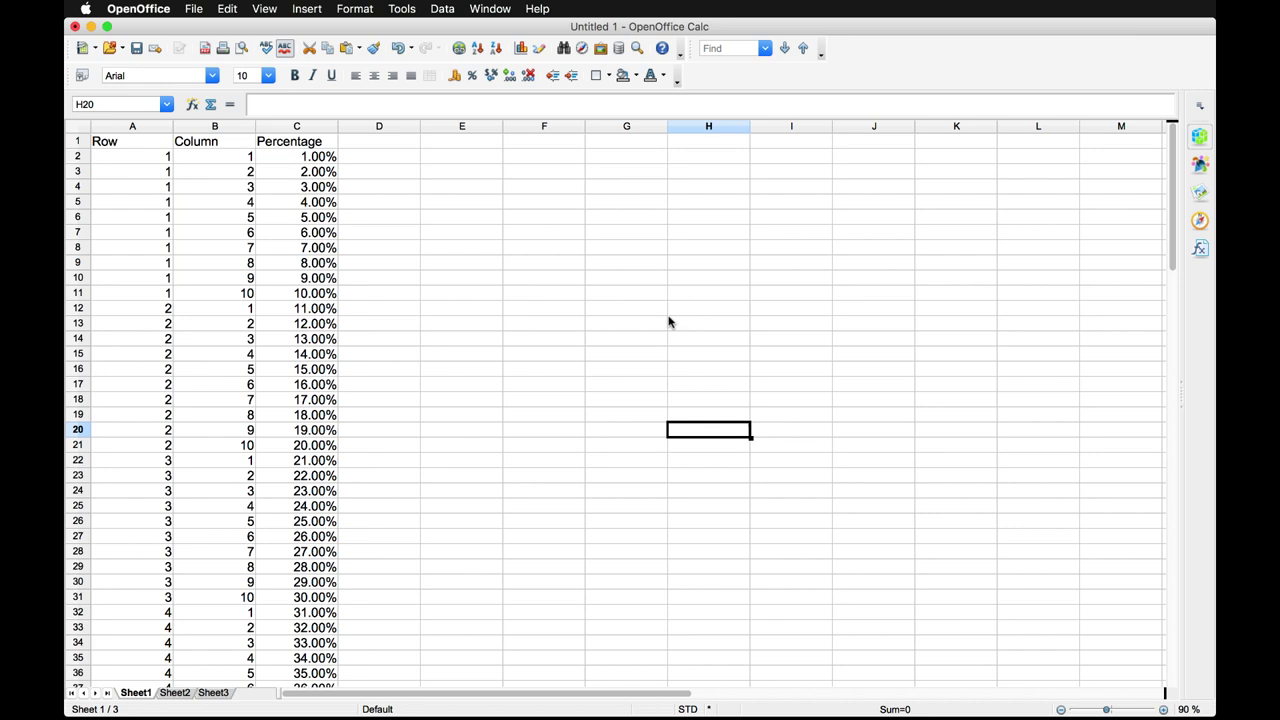
# Switch to Tableau and connect to the Excel file Waffle Template.xls as an additional data source.
pyautogui.press('super+Tab')
pyautogui.press('super+Tab')
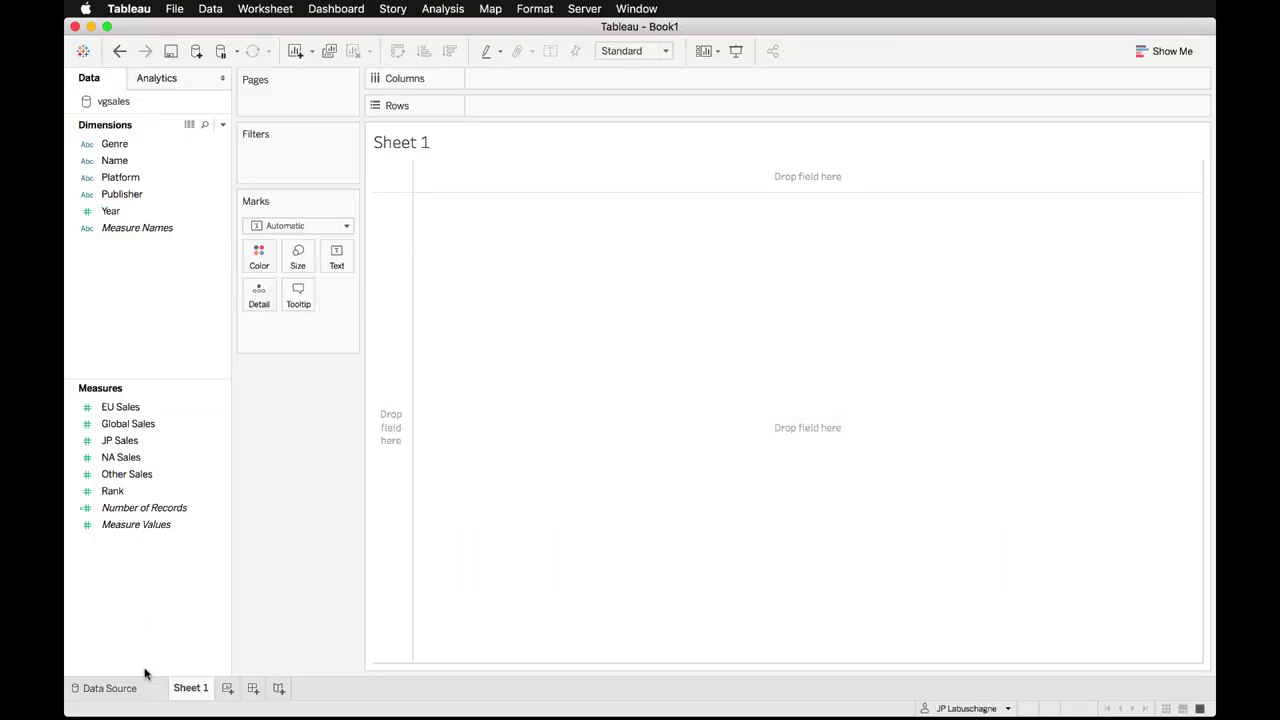
pyautogui.click(125, 689)
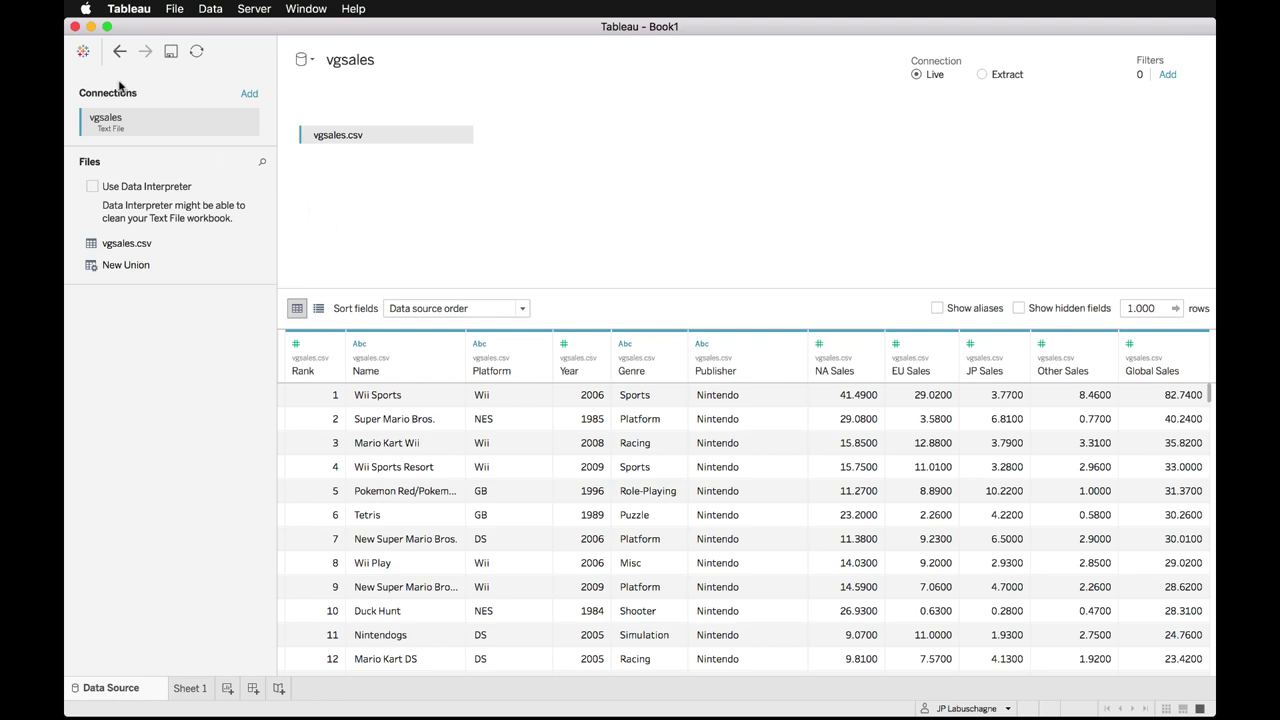
pyautogui.click(81, 54)
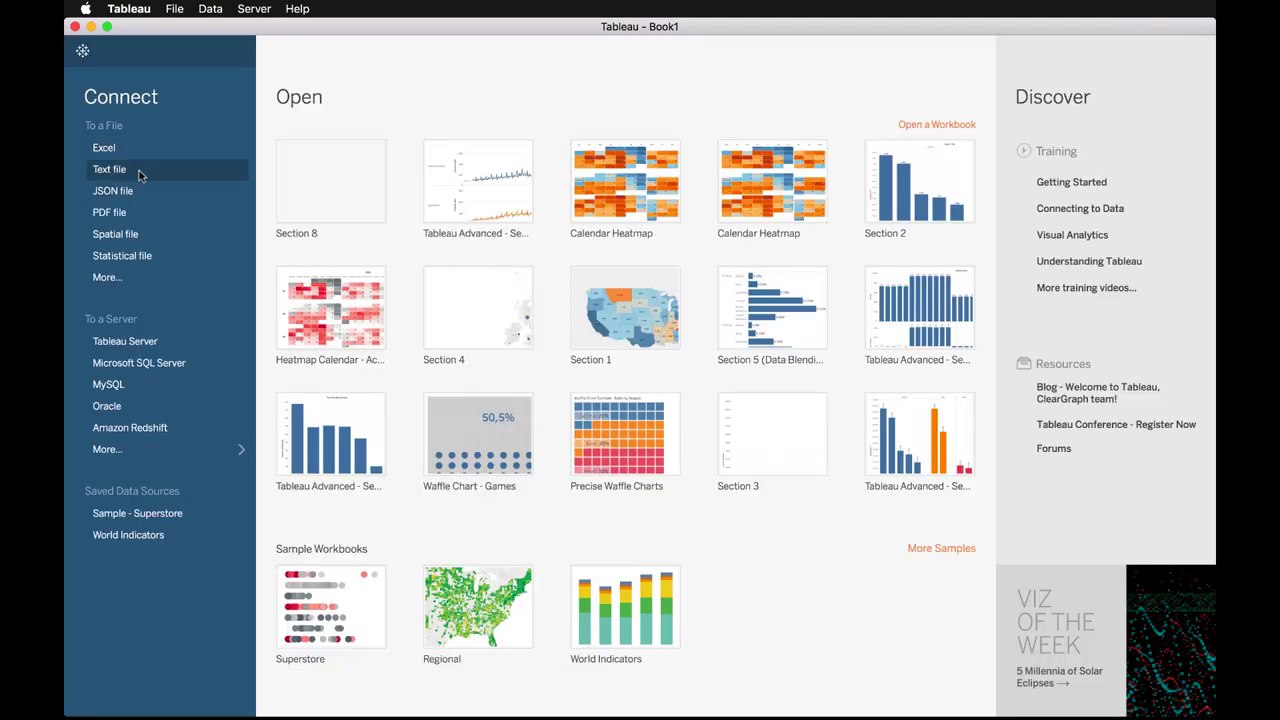
pyautogui.click(104, 148)
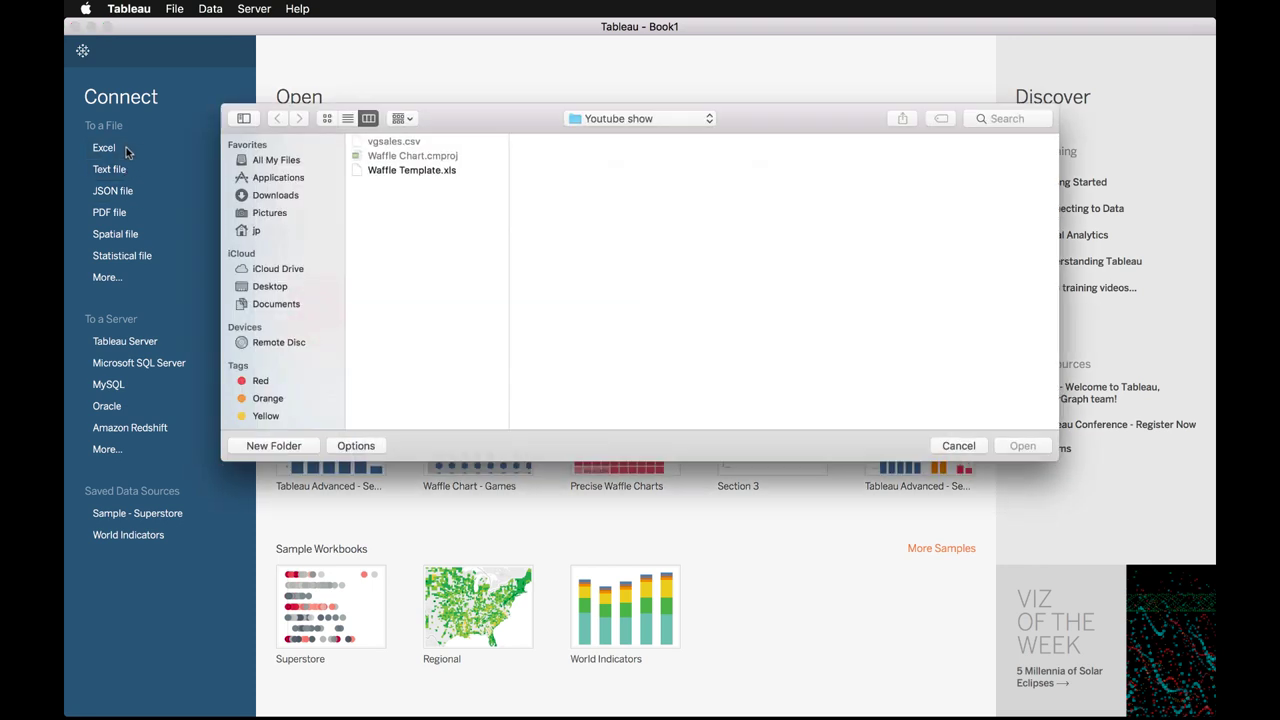
pyautogui.click(430, 170)
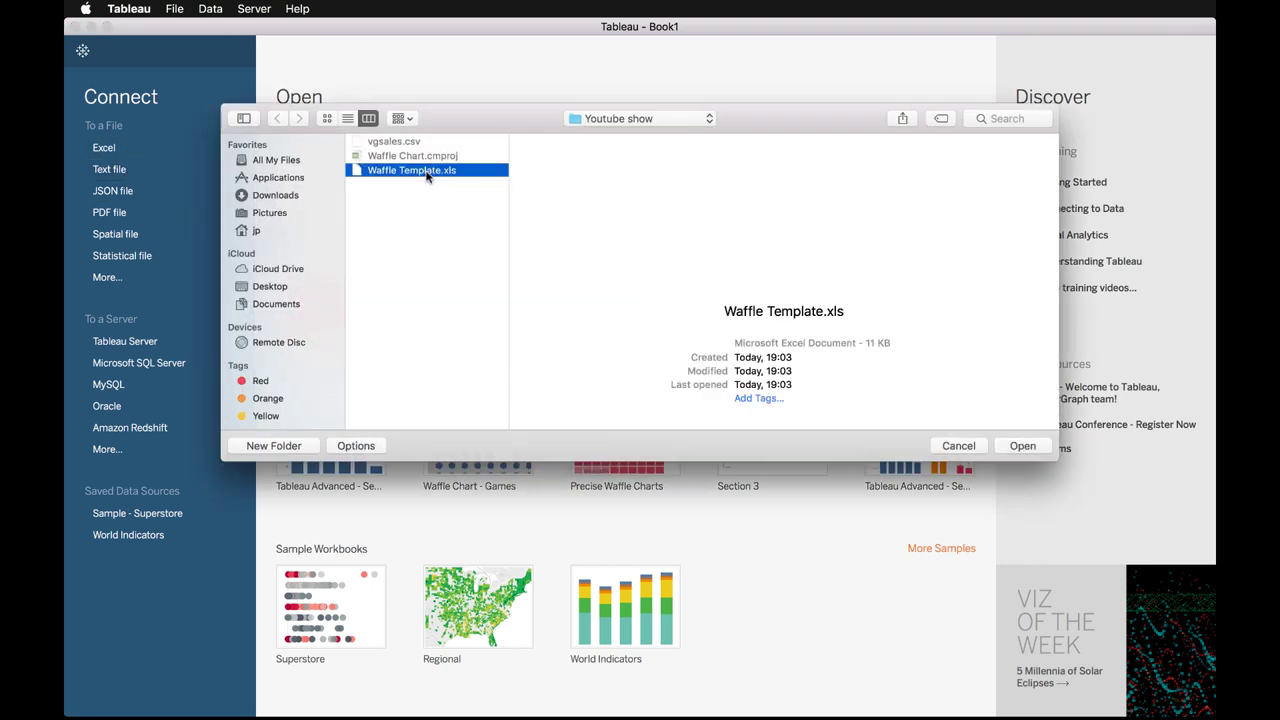
pyautogui.click(1022, 446)
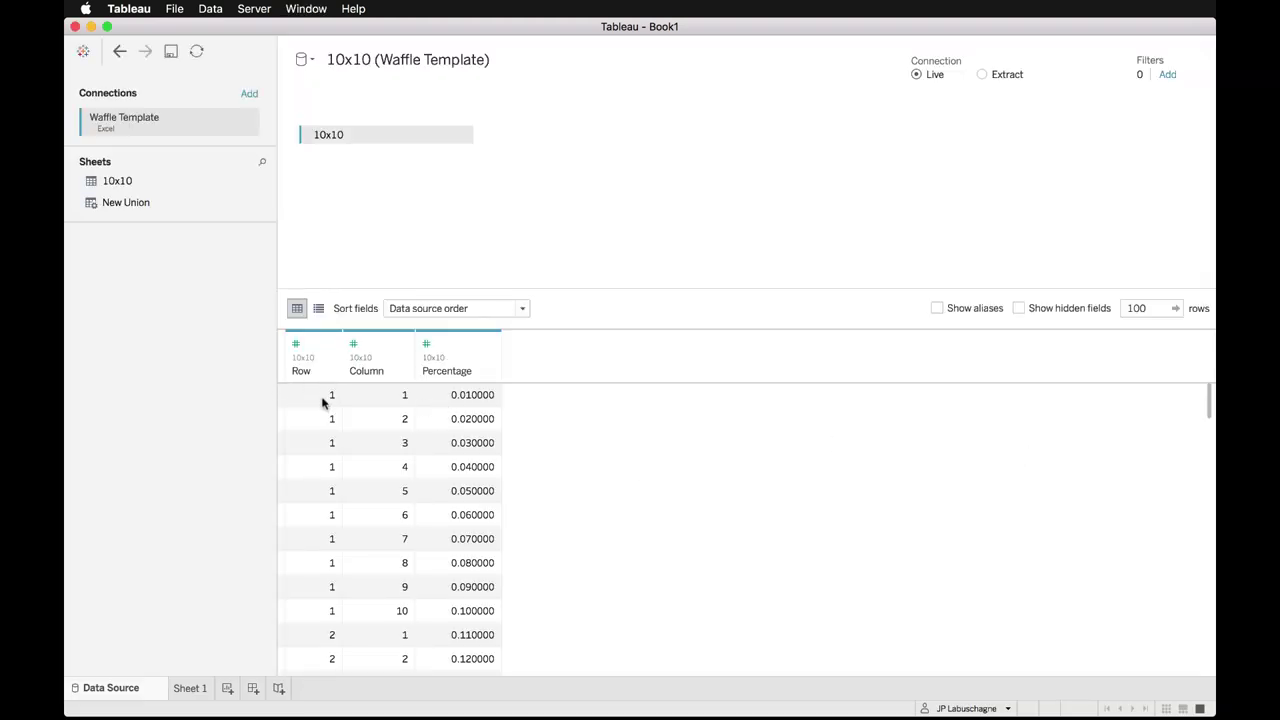
# On Sheet 1, place the template's Column measure on Columns and Row on Rows, and turn off measure aggregation.
pyautogui.moveTo(1209, 392); pyautogui.dragTo(1163, 374)
pyautogui.click(355, 59)
pyautogui.click(190, 689)
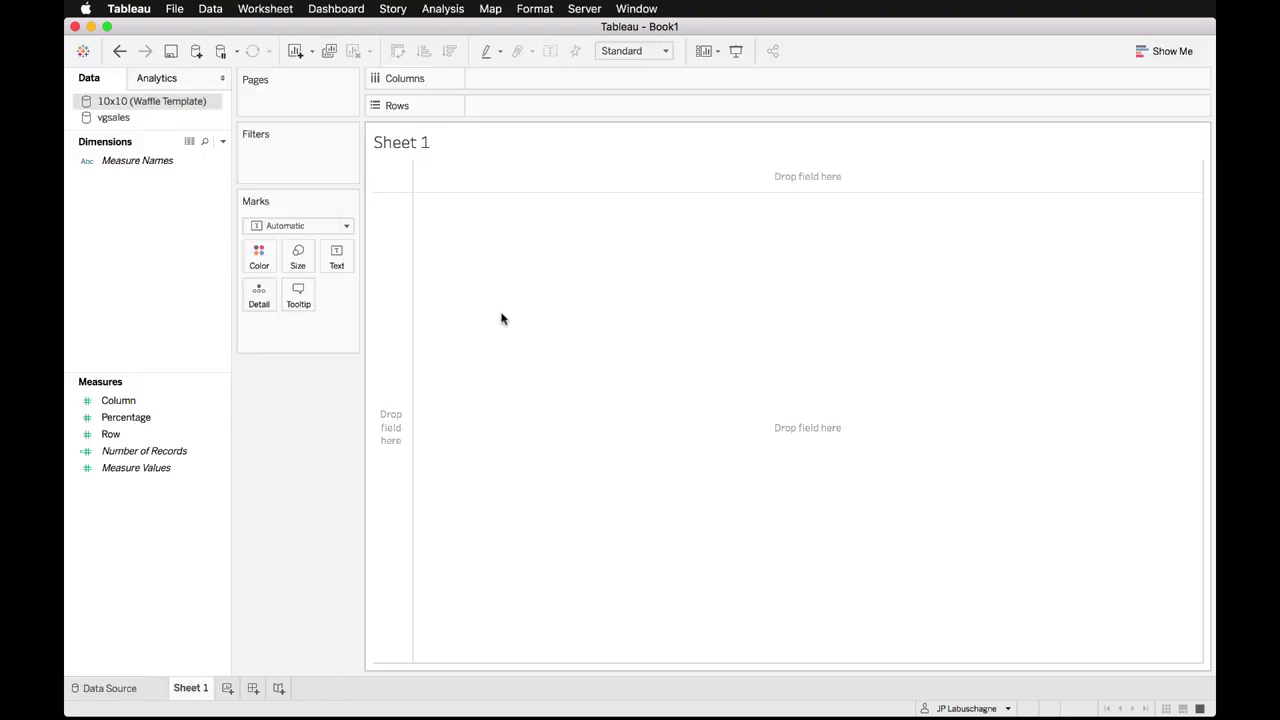
pyautogui.moveTo(117, 400); pyautogui.dragTo(545, 78)
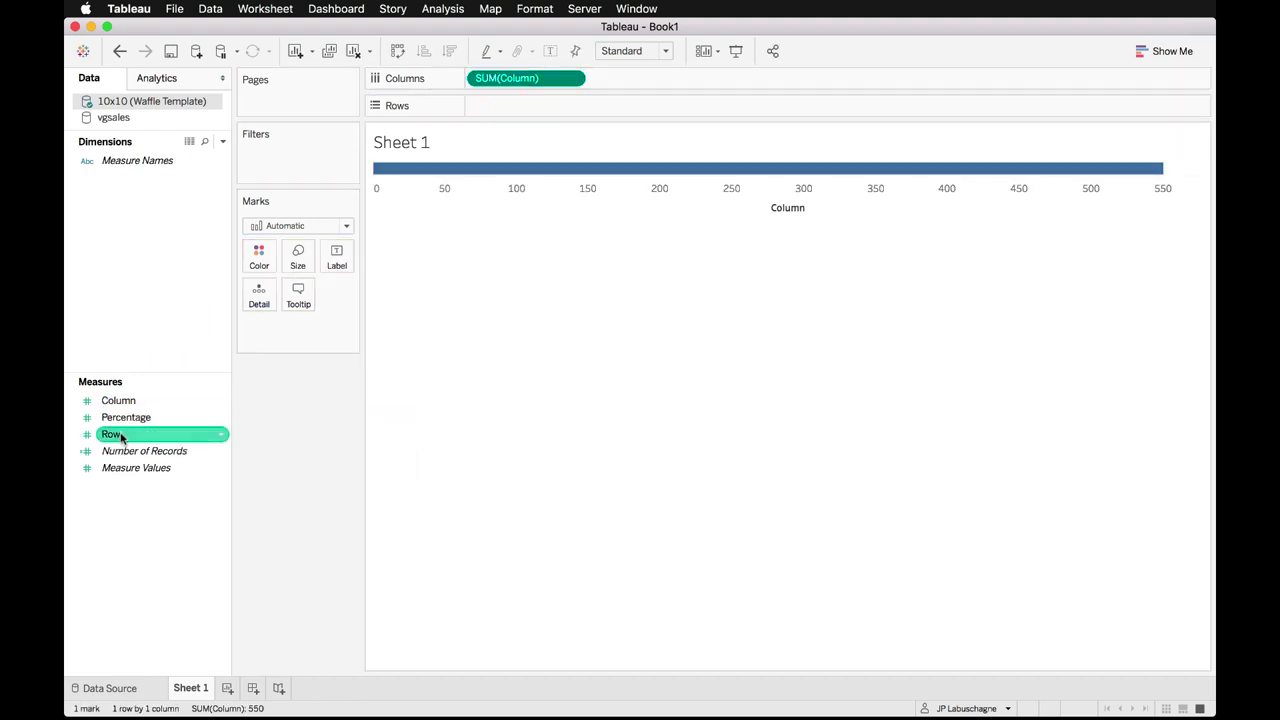
pyautogui.moveTo(118, 435); pyautogui.dragTo(534, 106)
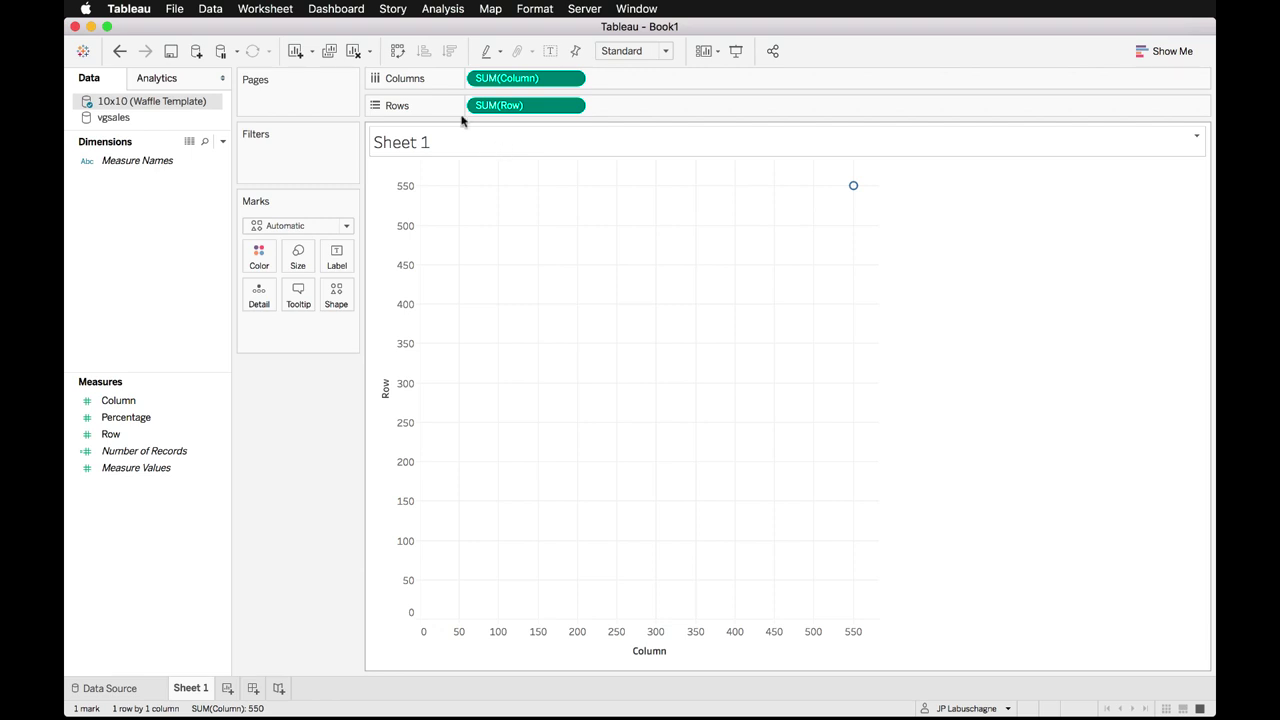
pyautogui.click(436, 10)
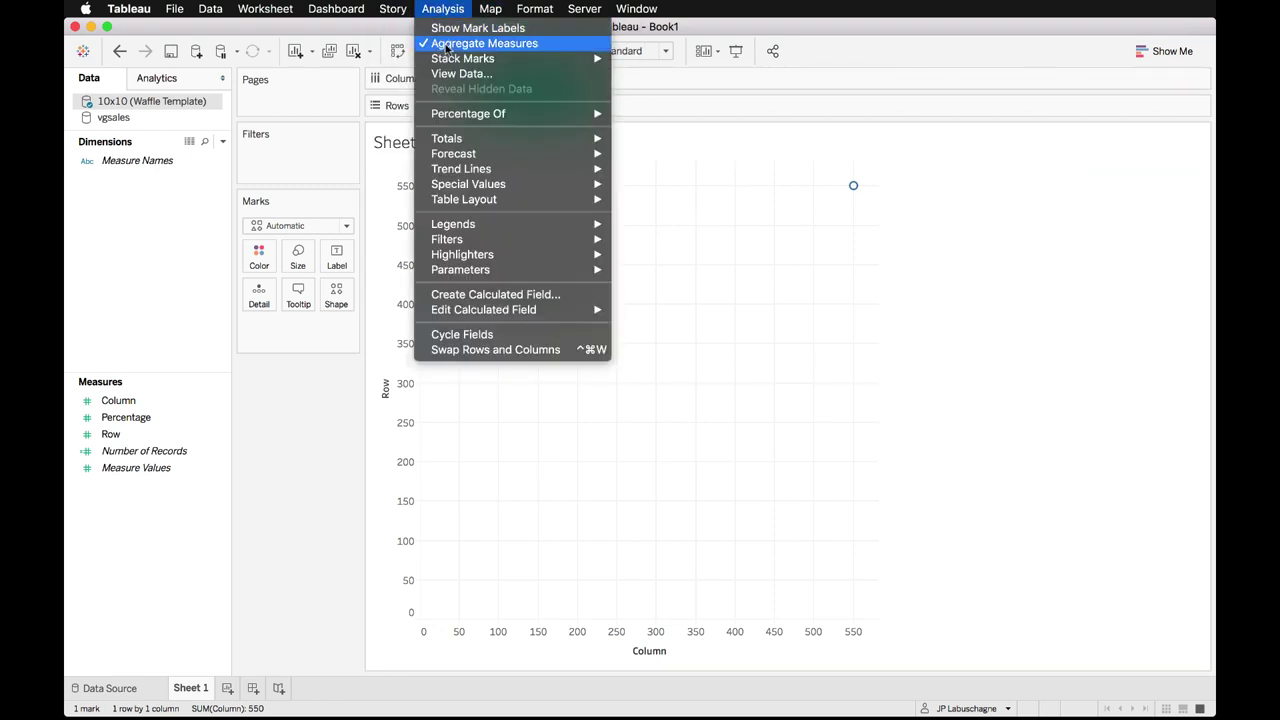
pyautogui.click(437, 44)
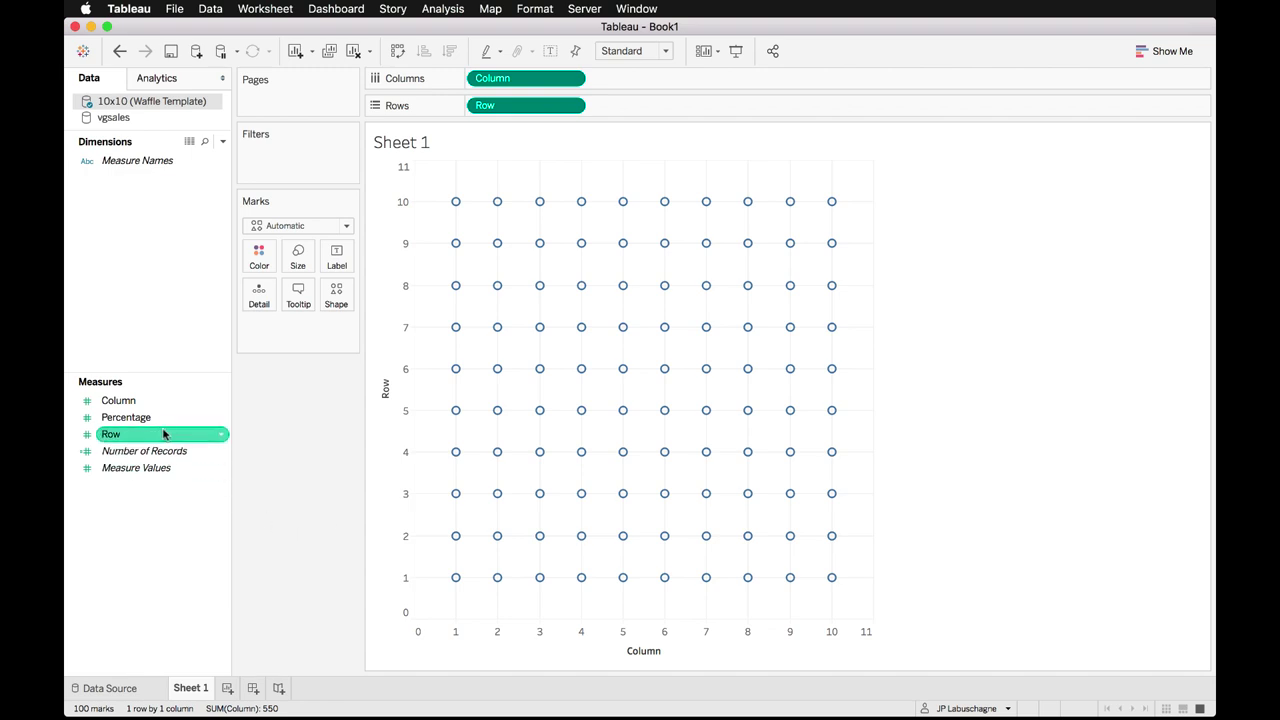
# Label the marks with Percentage, and remove that label field again.
pyautogui.moveTo(165, 421); pyautogui.dragTo(337, 262)
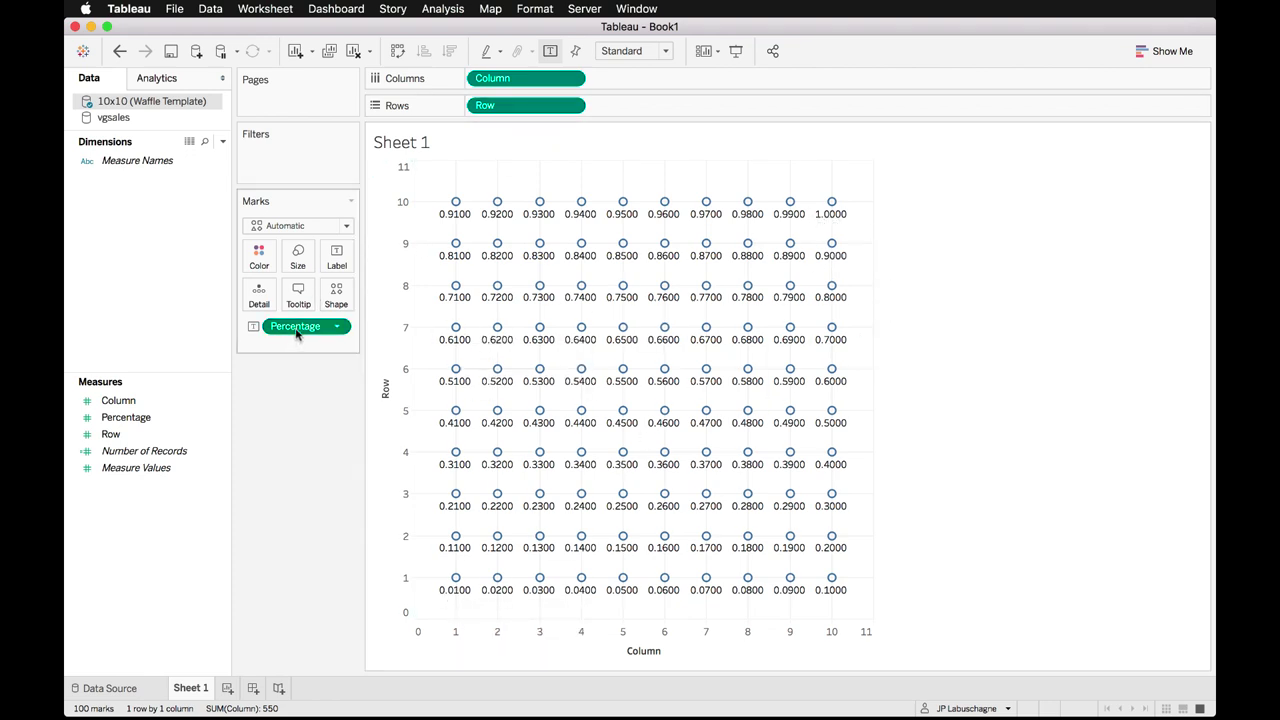
pyautogui.moveTo(299, 330); pyautogui.dragTo(240, 452)
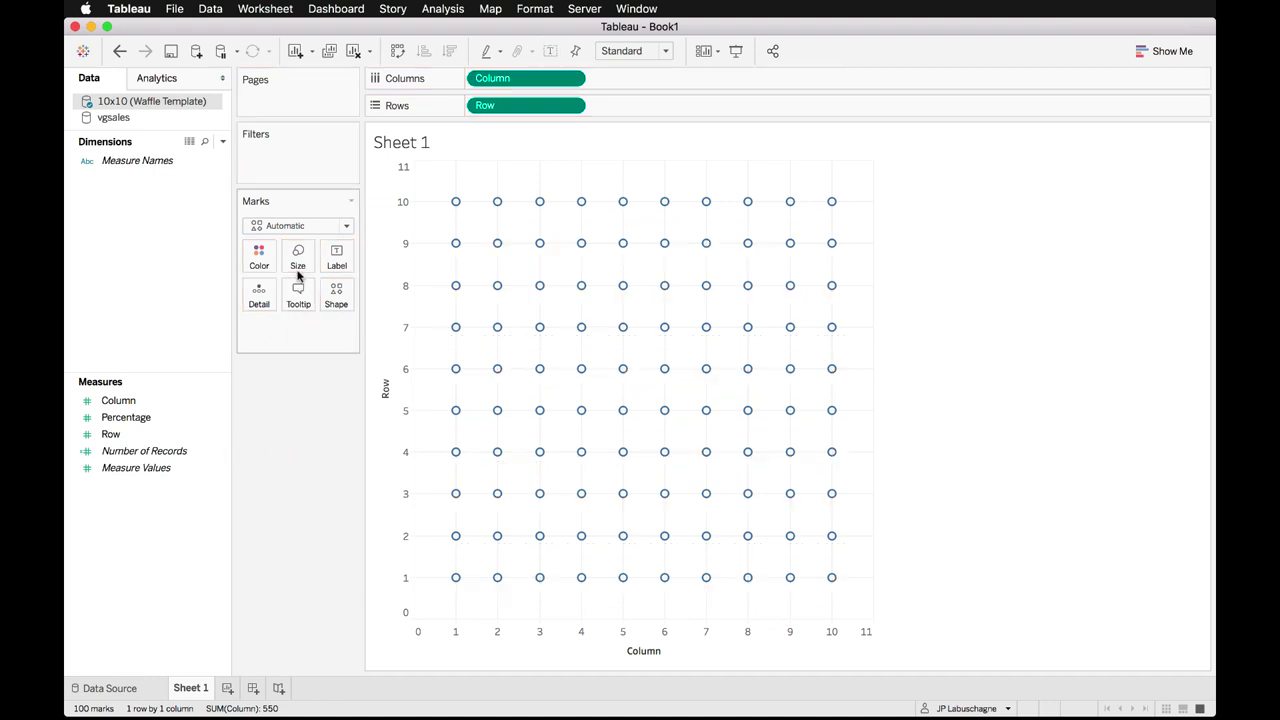
# Change the mark type to Square and enlarge the marks until they nearly fill the grid cells.
pyautogui.click(314, 228)
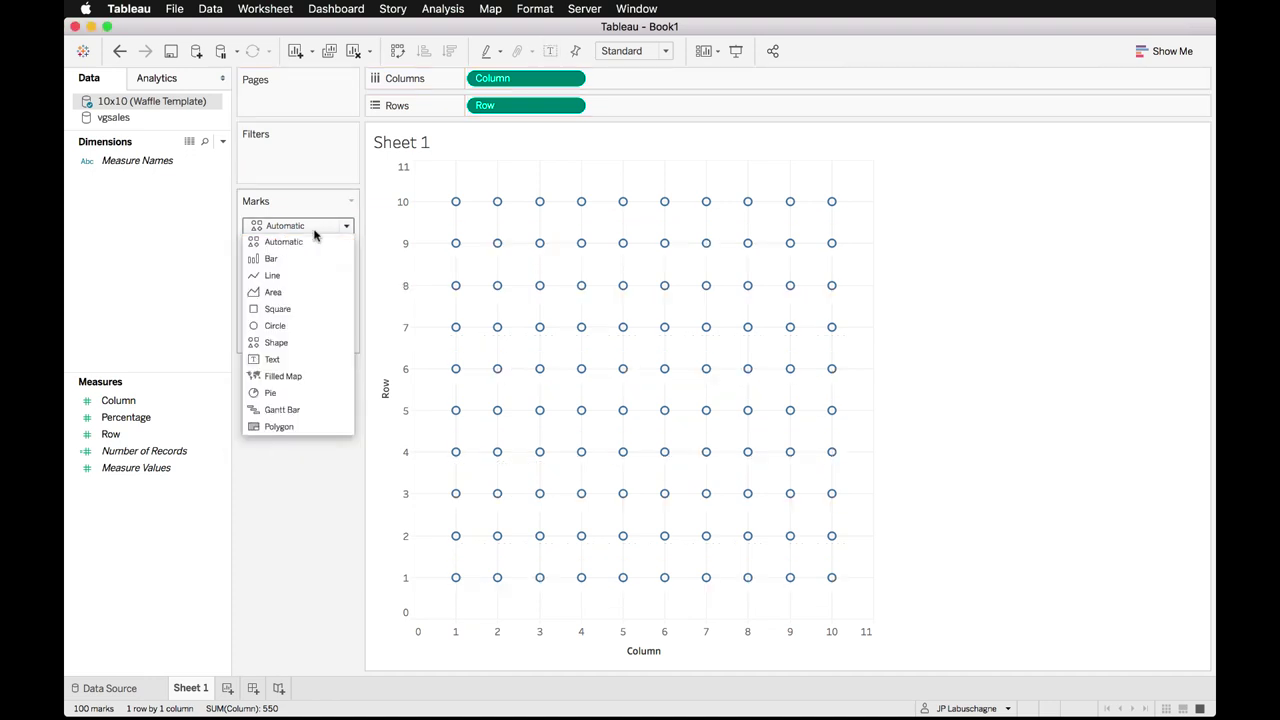
pyautogui.click(300, 308)
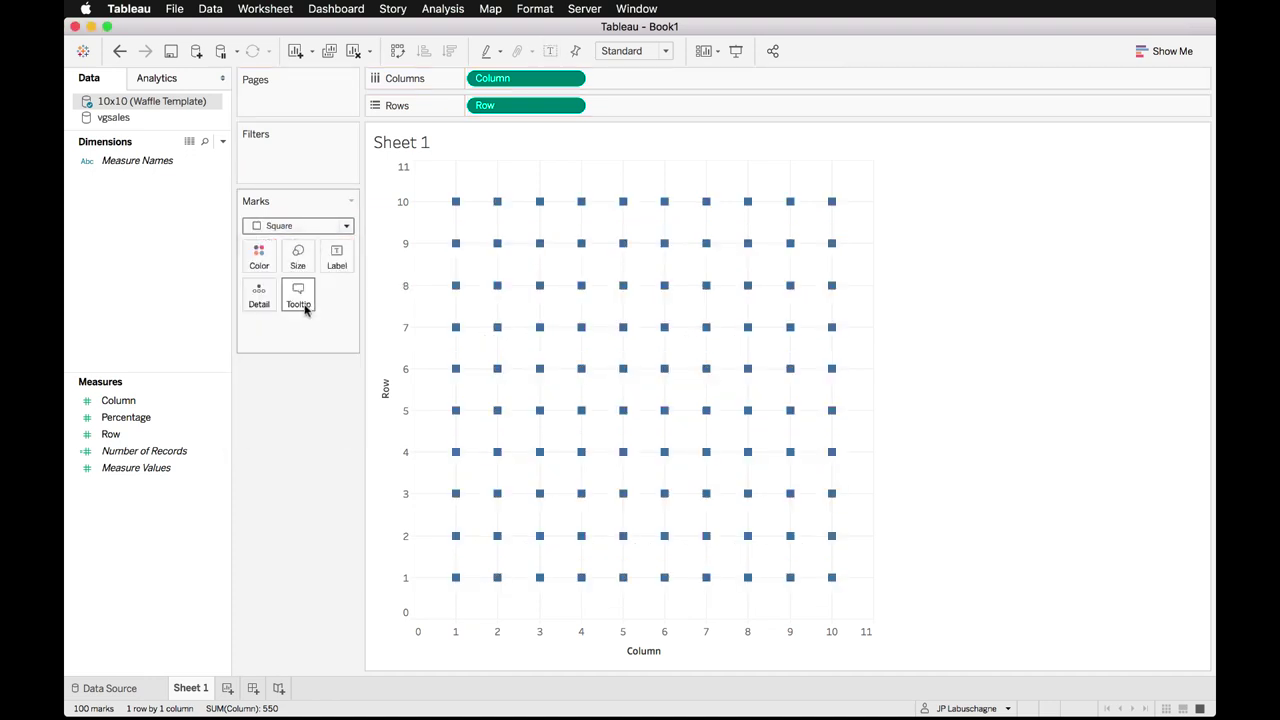
pyautogui.click(297, 256)
pyautogui.moveTo(357, 299); pyautogui.dragTo(390, 298)
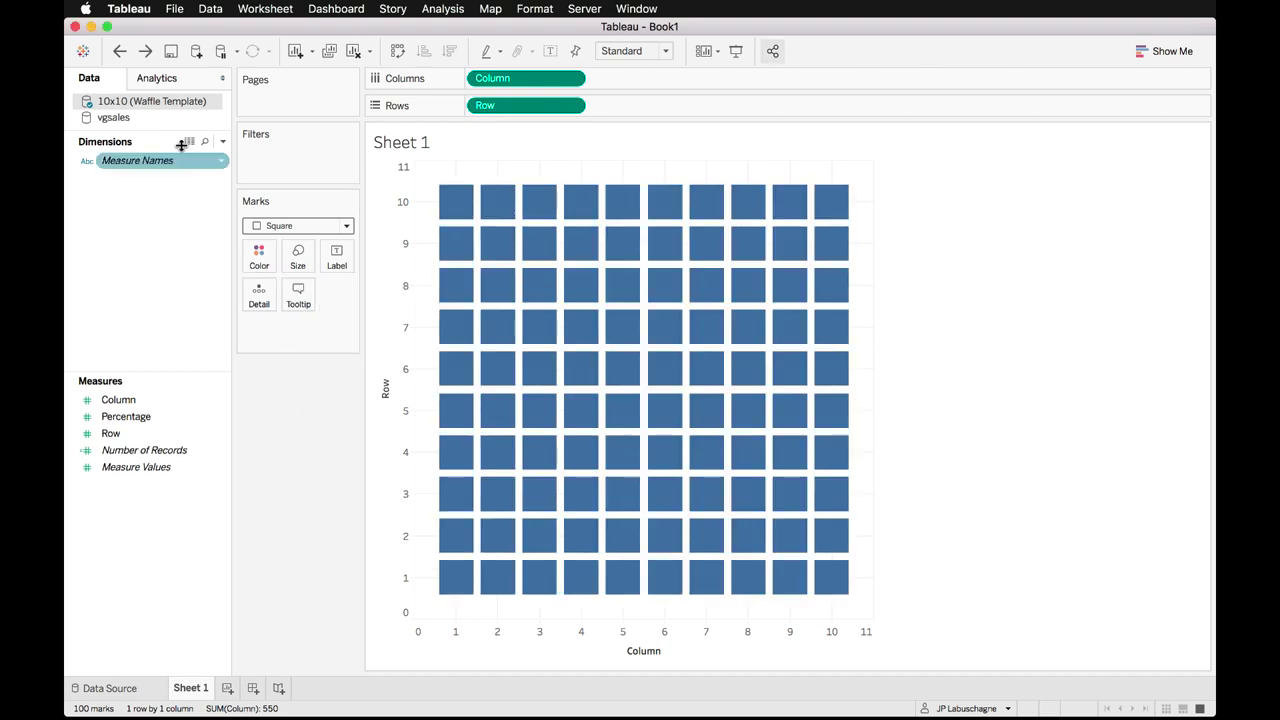
# Examine the underlying rows and sales columns of the vgsales data source, then close the data view.
pyautogui.click(160, 118)
pyautogui.click(189, 141)
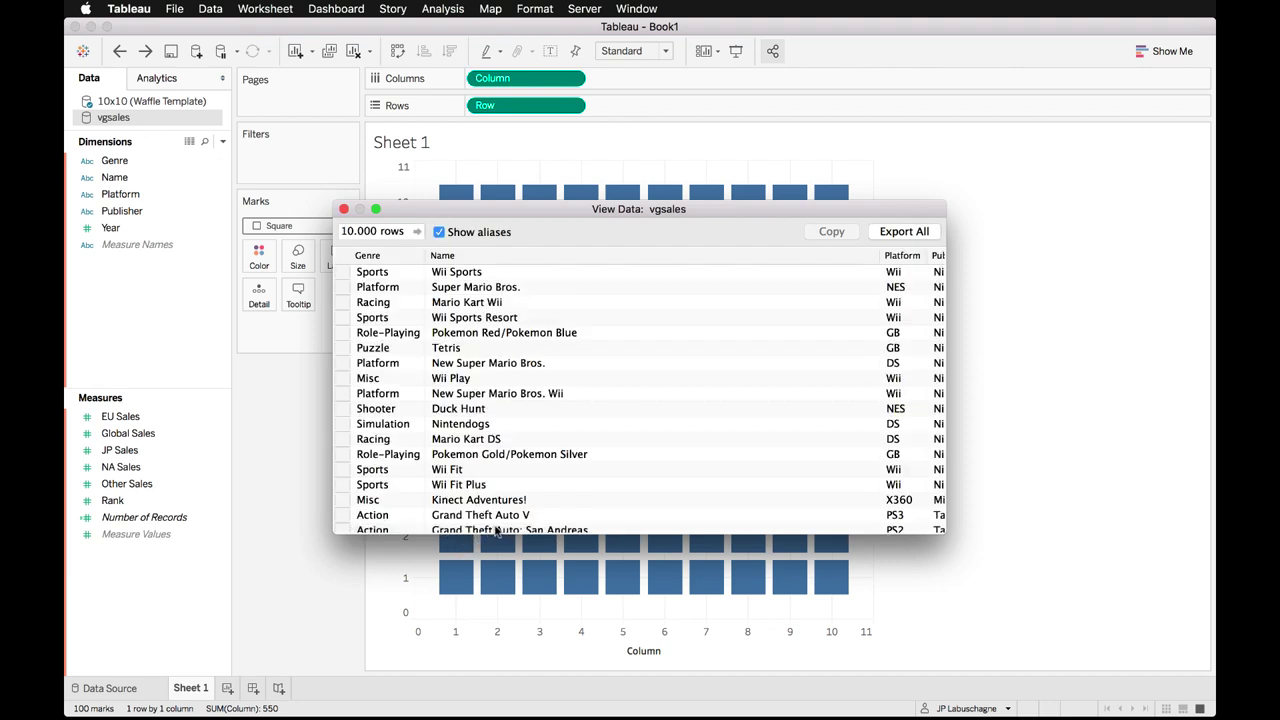
pyautogui.hscroll(10, 893, 389)
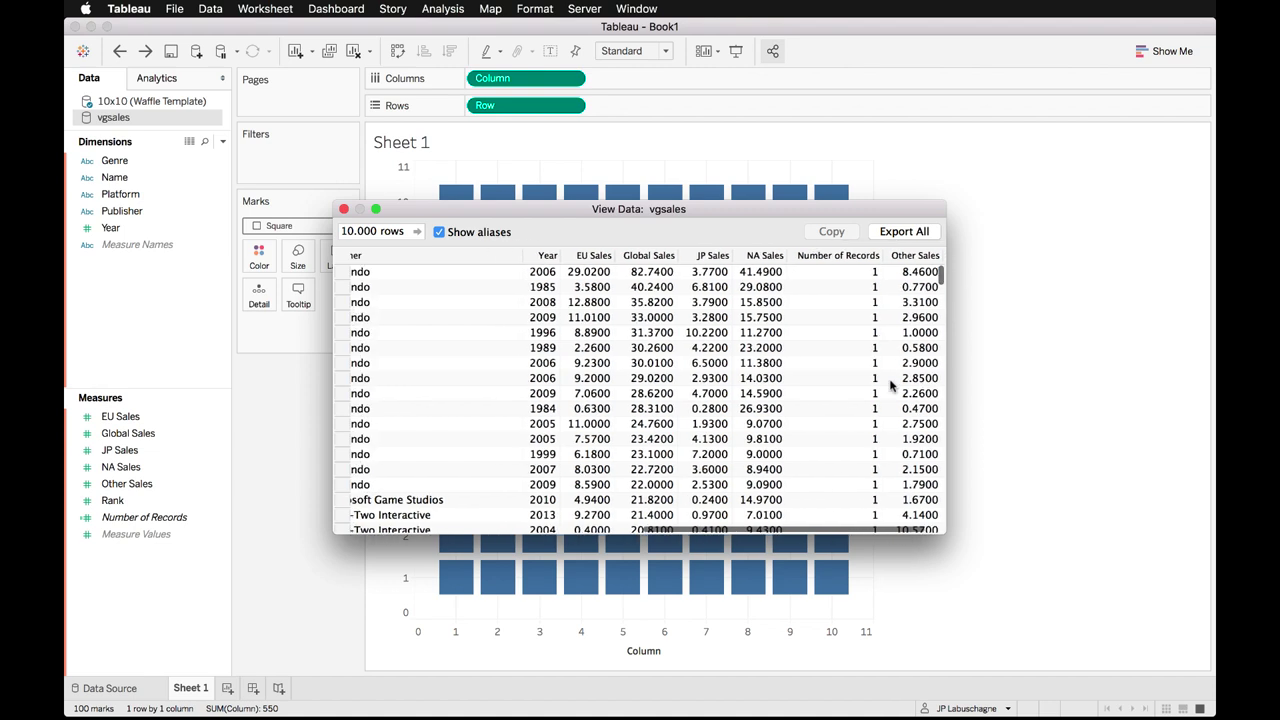
pyautogui.hscroll(3, 890, 385)
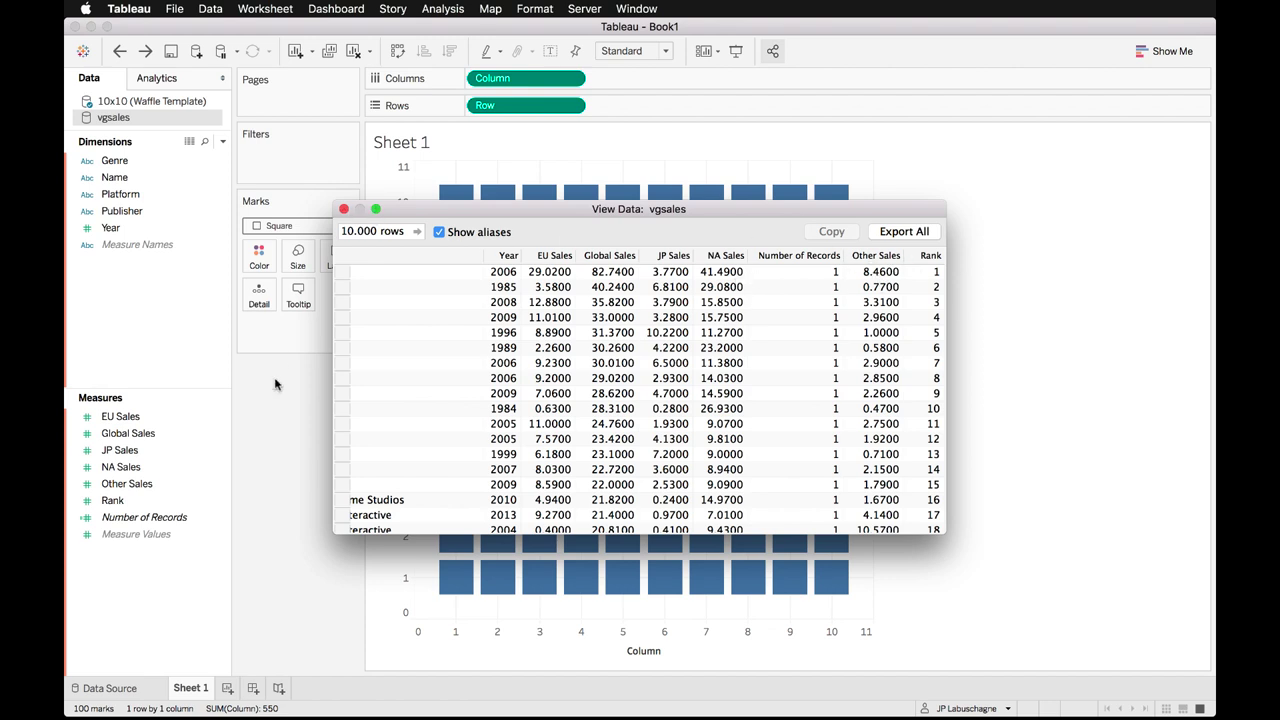
pyautogui.click(344, 209)
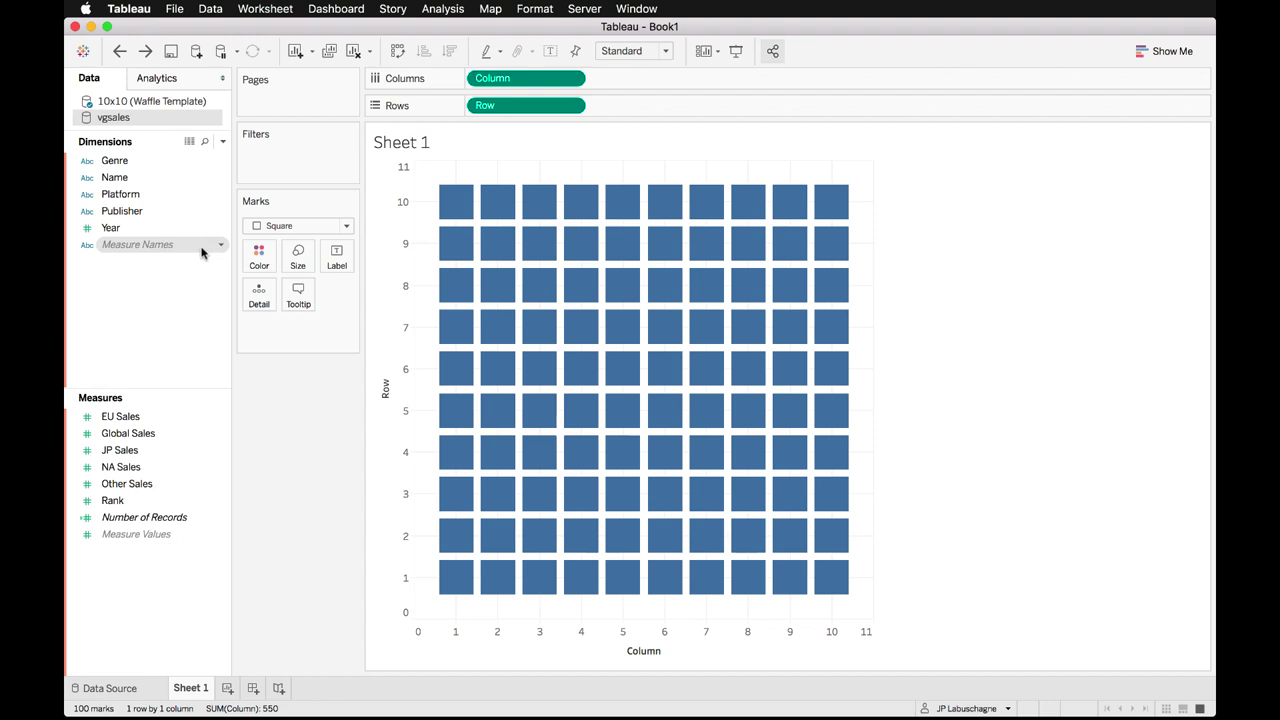
# Start a calculated field in the vgsales data source and name it NA Sales Portion.
pyautogui.rightClick(140, 592)
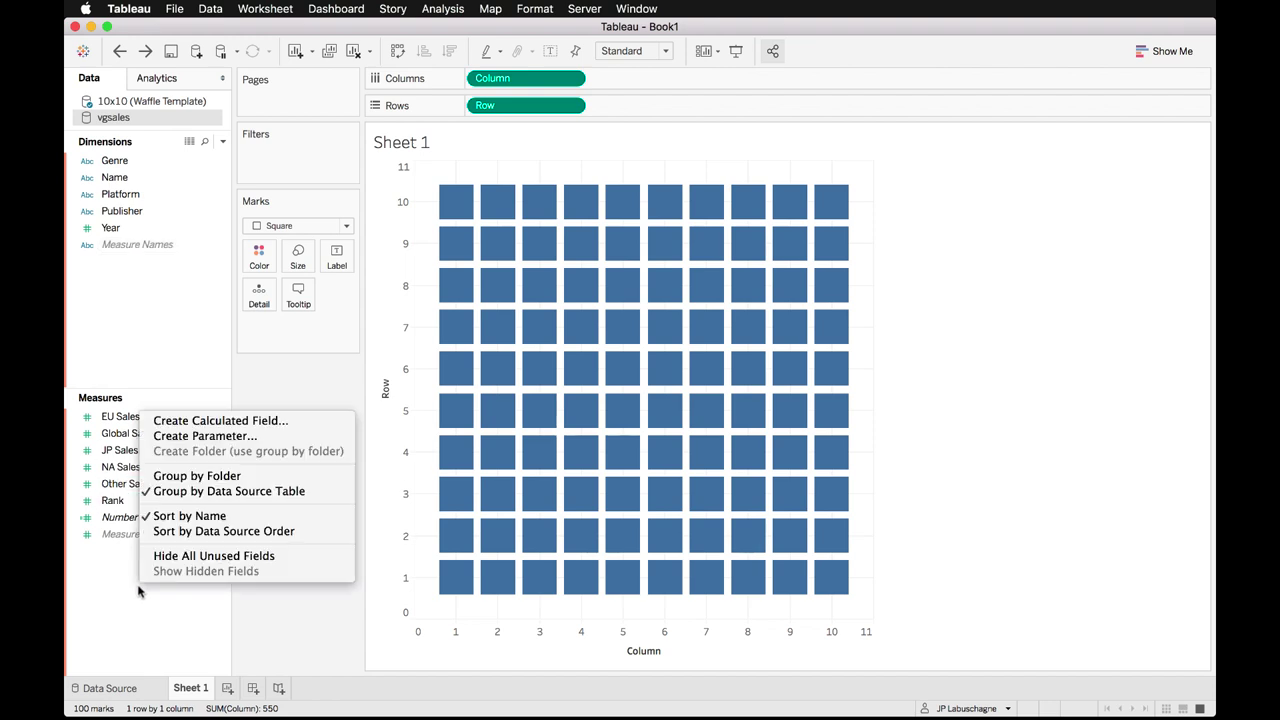
pyautogui.click(244, 421)
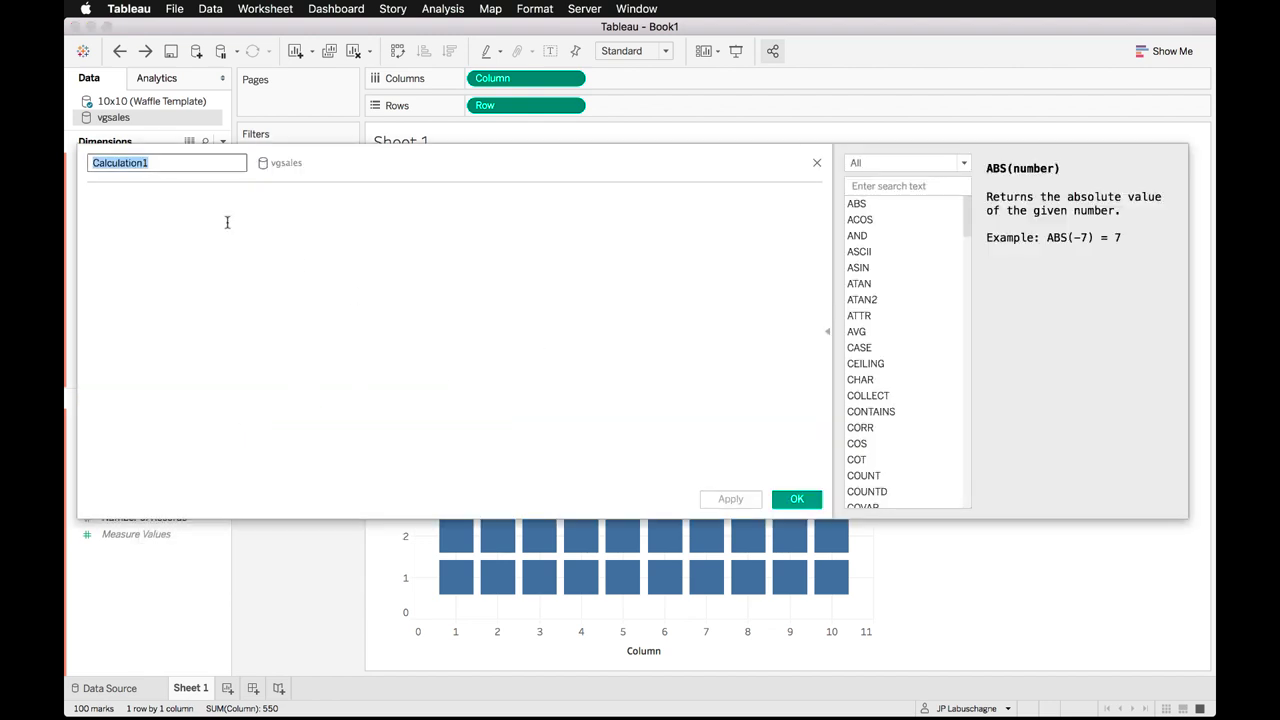
pyautogui.write('NA Sales Por')
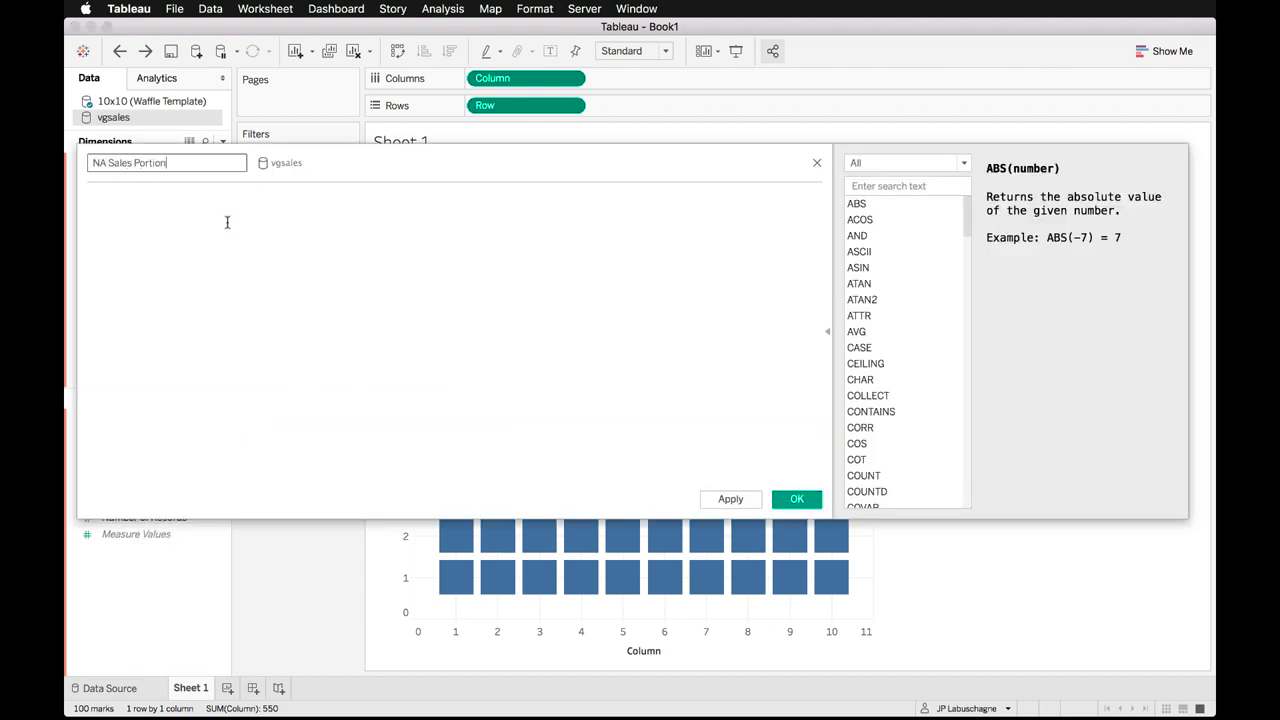
# Define NA Sales Portion as sum([NA Sales])/sum([Global Sales]) and save the calculation.
pyautogui.click(227, 222)
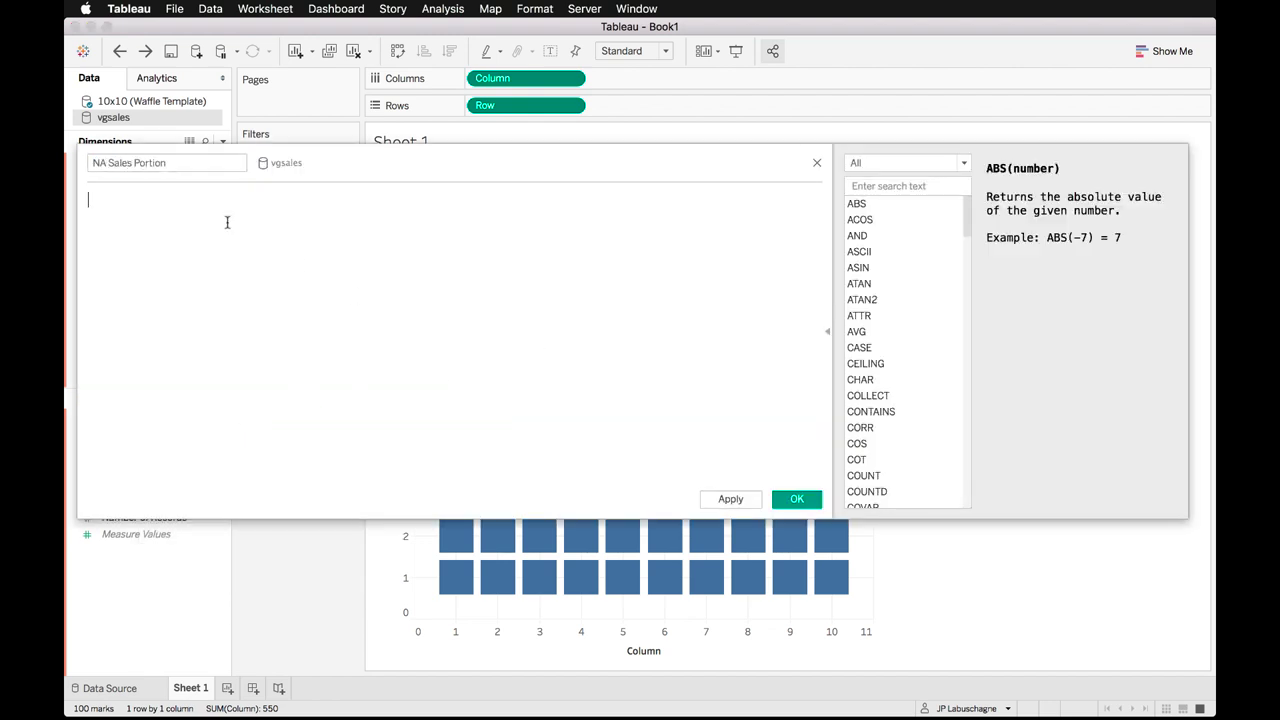
pyautogui.write('sum(')
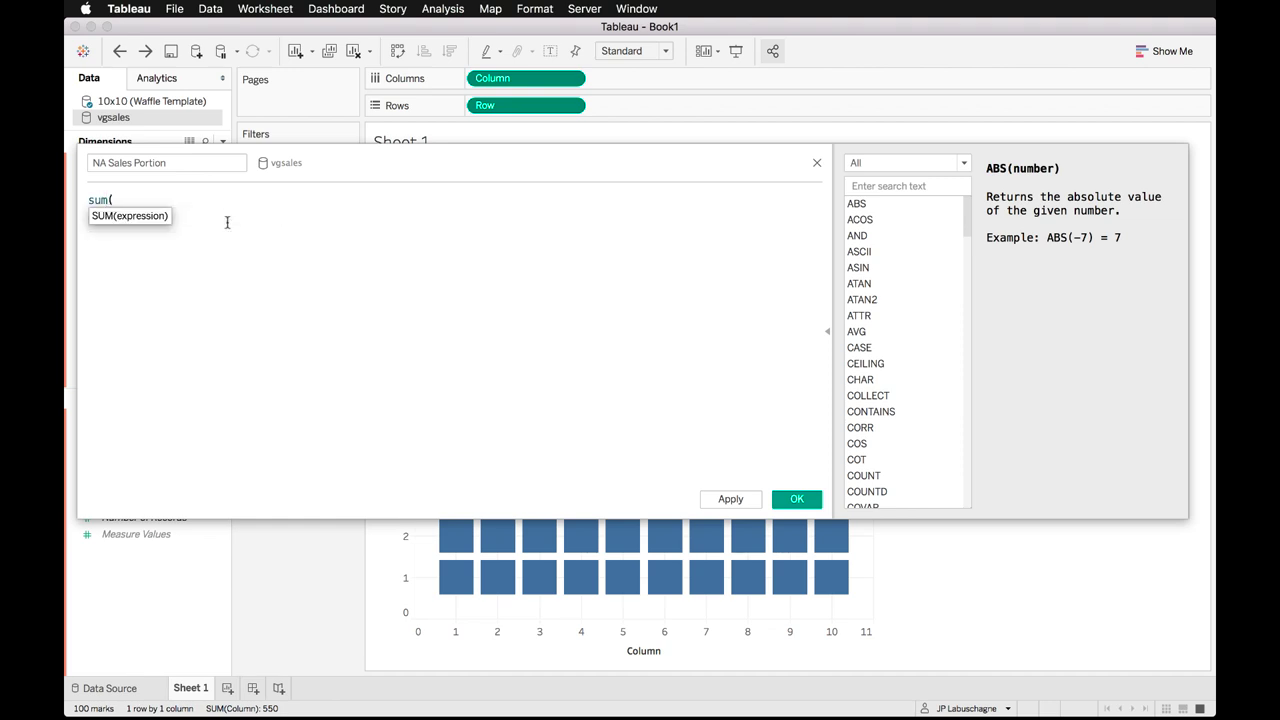
pyautogui.write('NA')
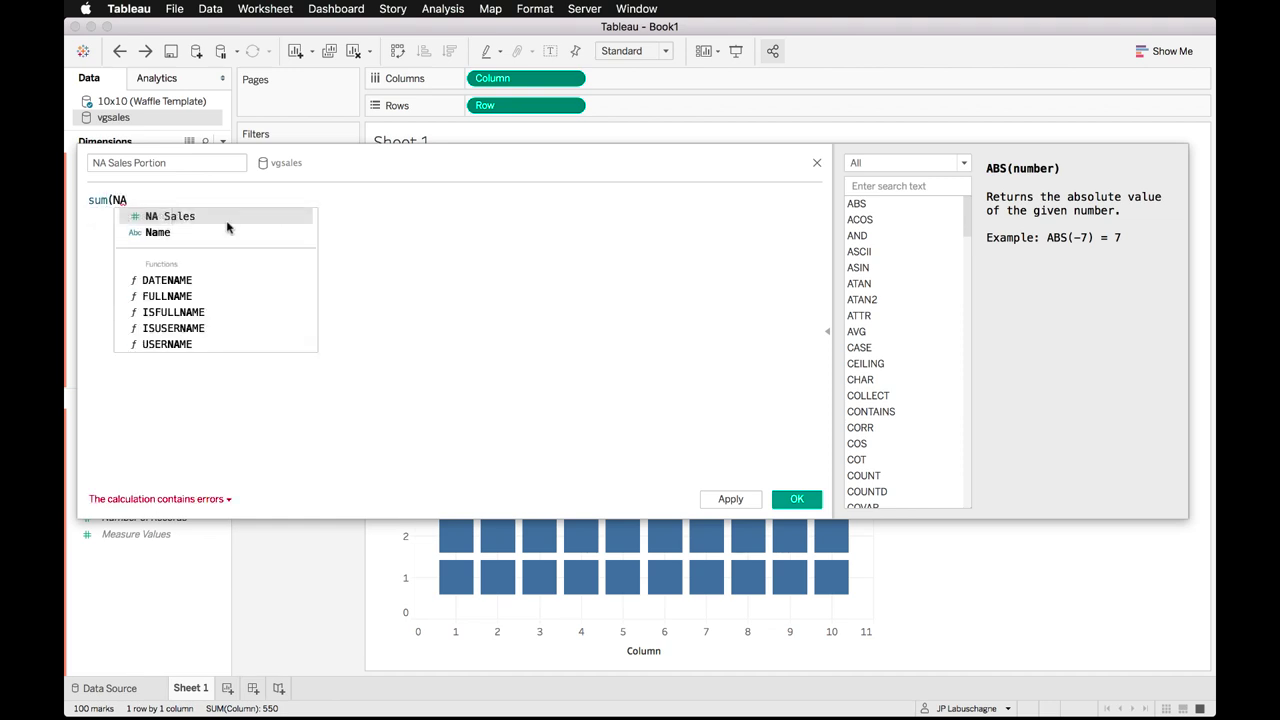
pyautogui.click(227, 221)
pyautogui.write(')')
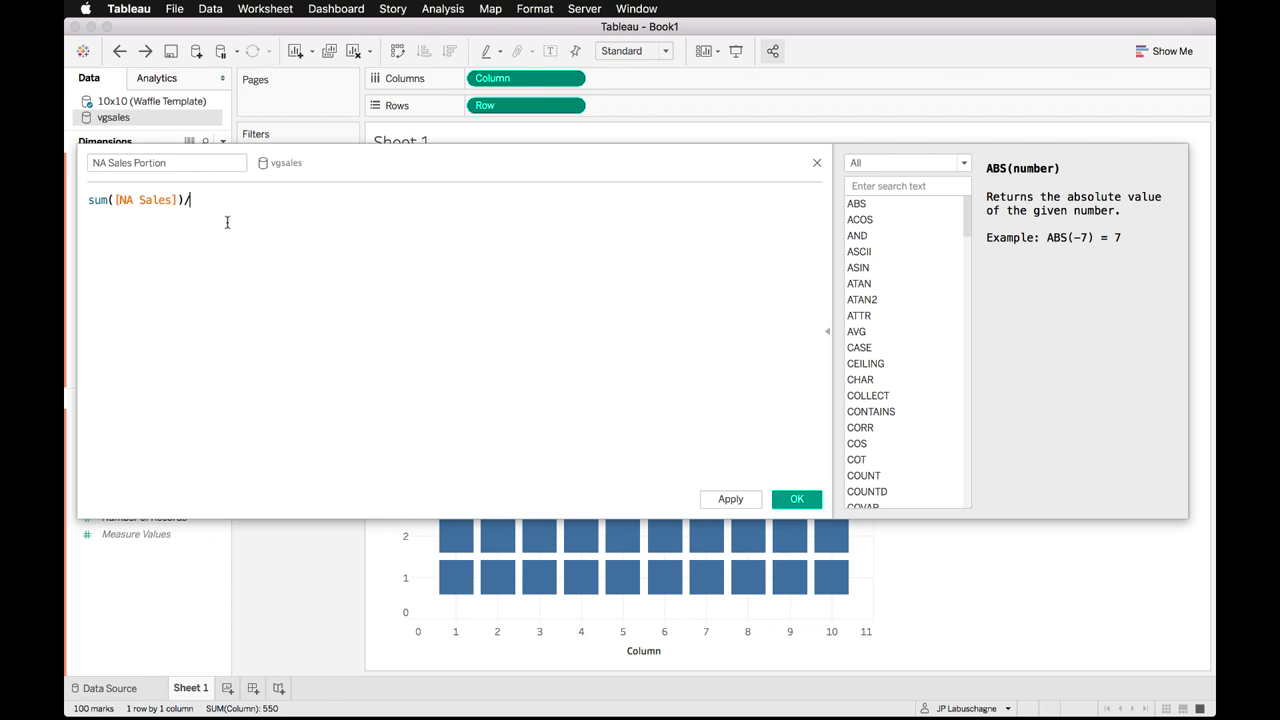
pyautogui.write('/sum')
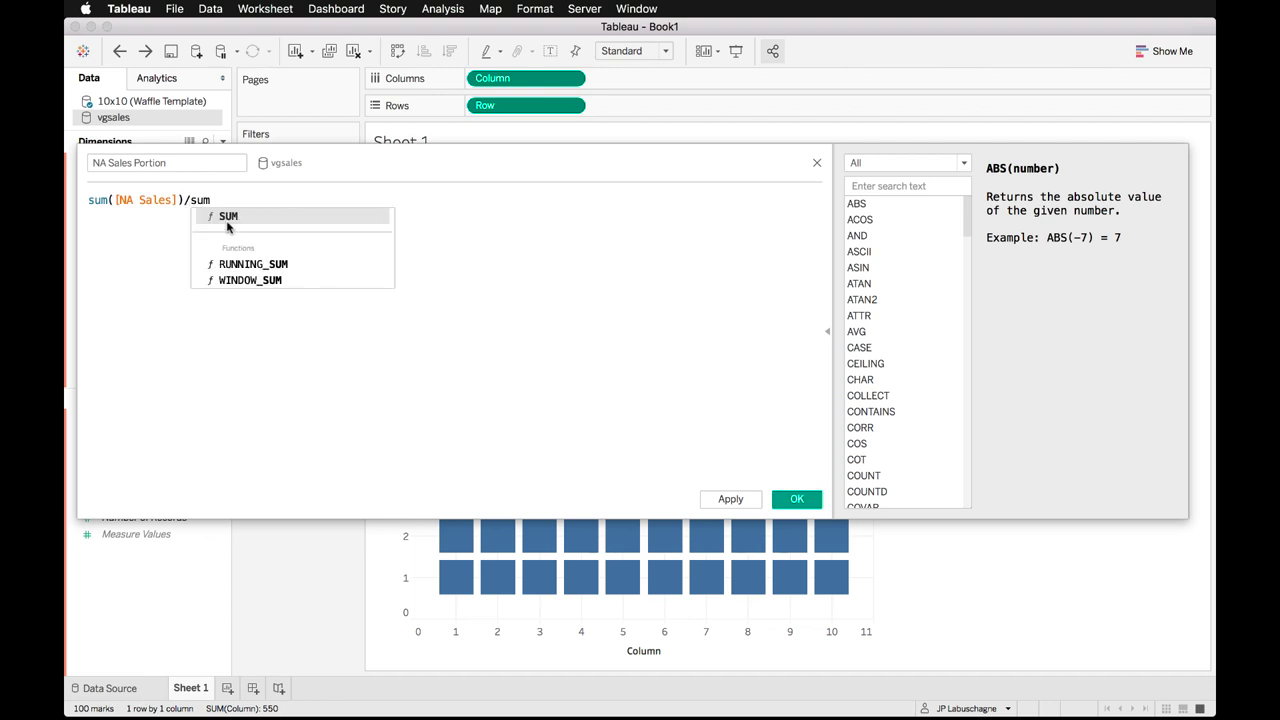
pyautogui.write('(')
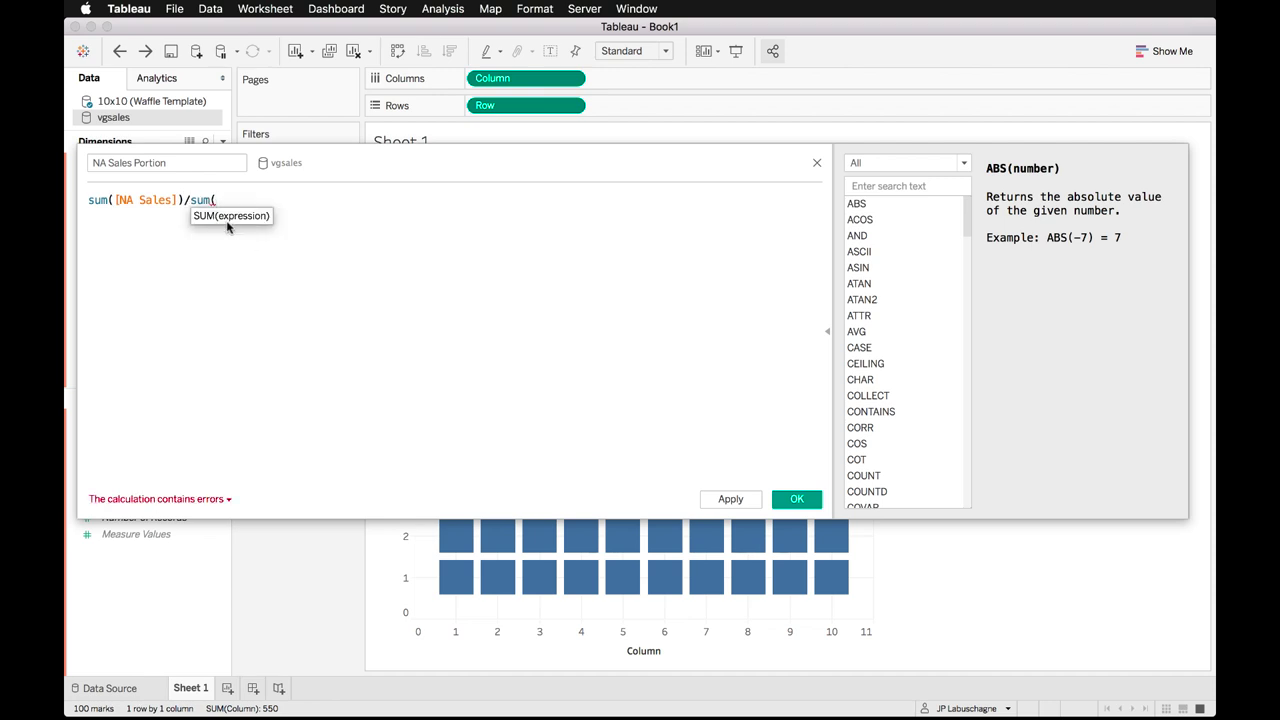
pyautogui.write('glo')
pyautogui.press('Return')
pyautogui.write(')')
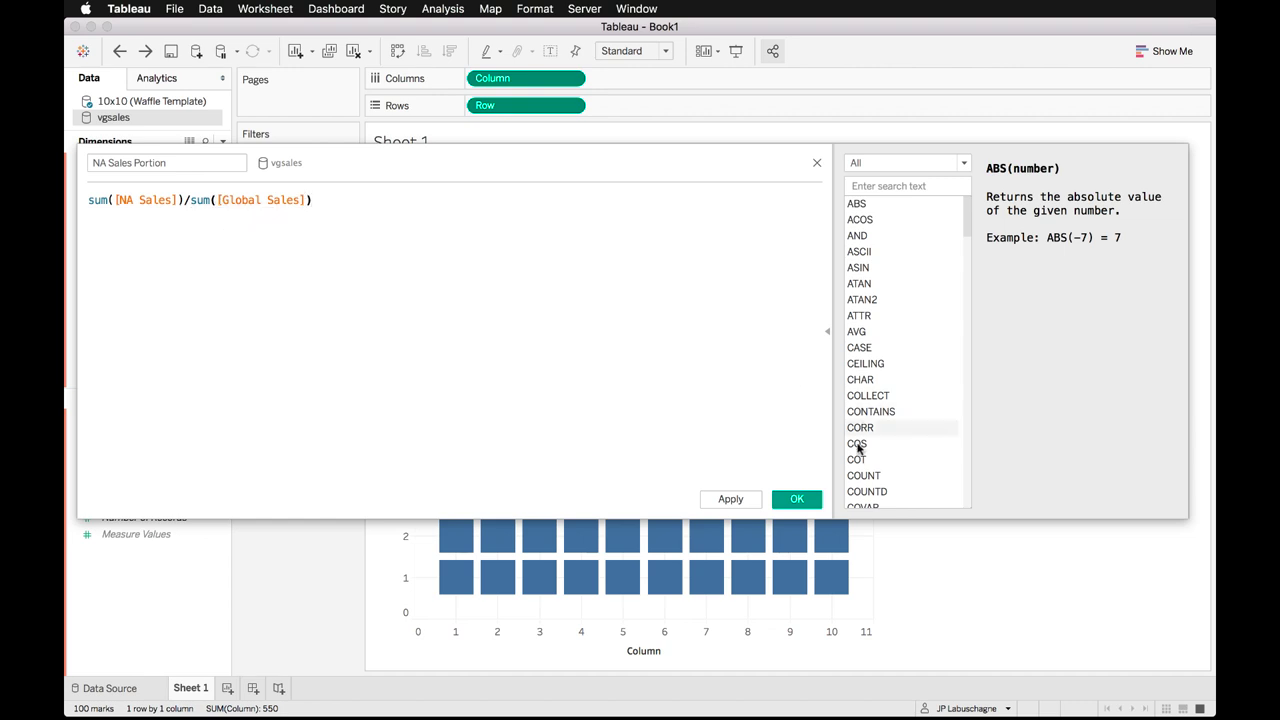
pyautogui.click(727, 502)
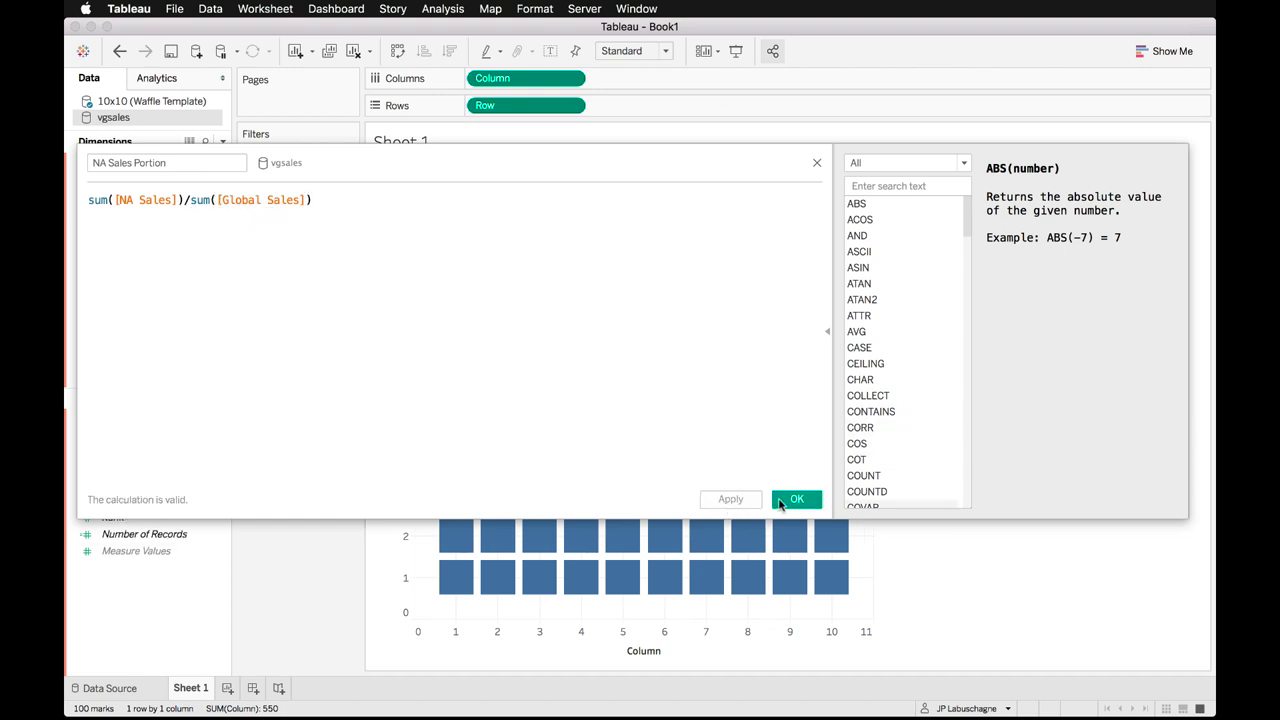
pyautogui.click(796, 499)
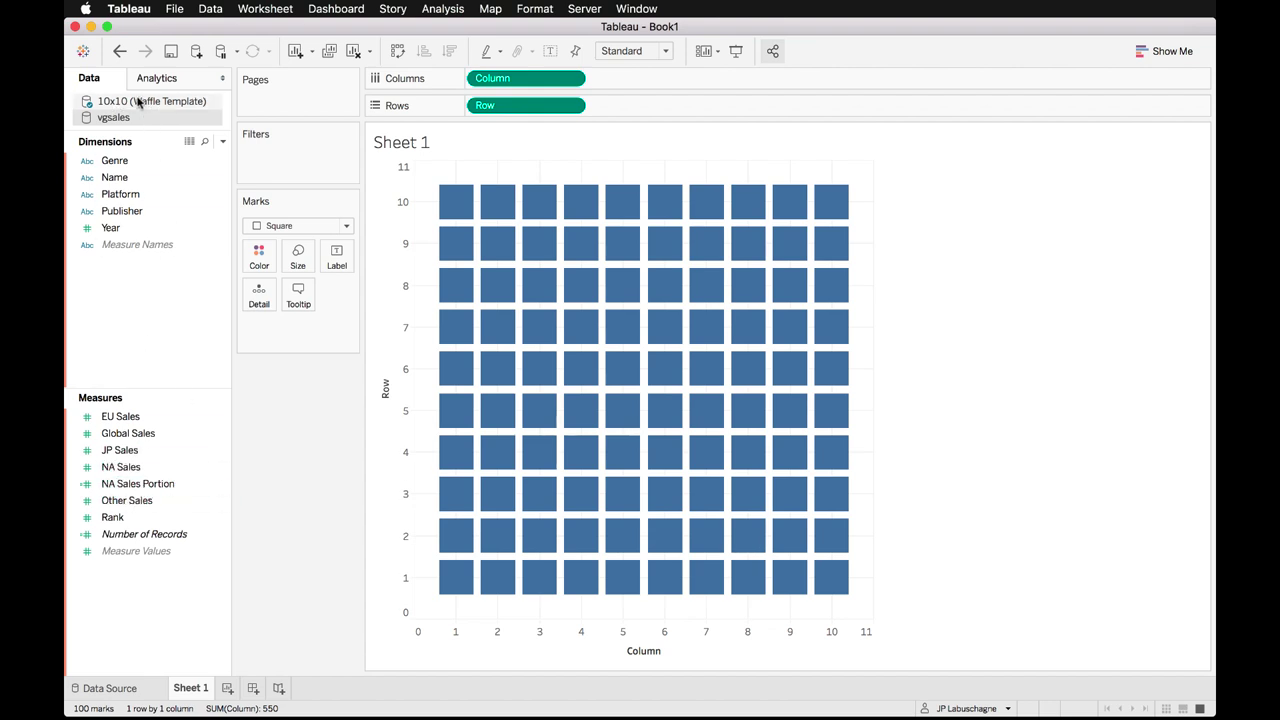
# Start a calculated field in the 10x10 (Waffle Template) data source and name it NA Colour.
pyautogui.click(152, 105)
pyautogui.rightClick(148, 520)
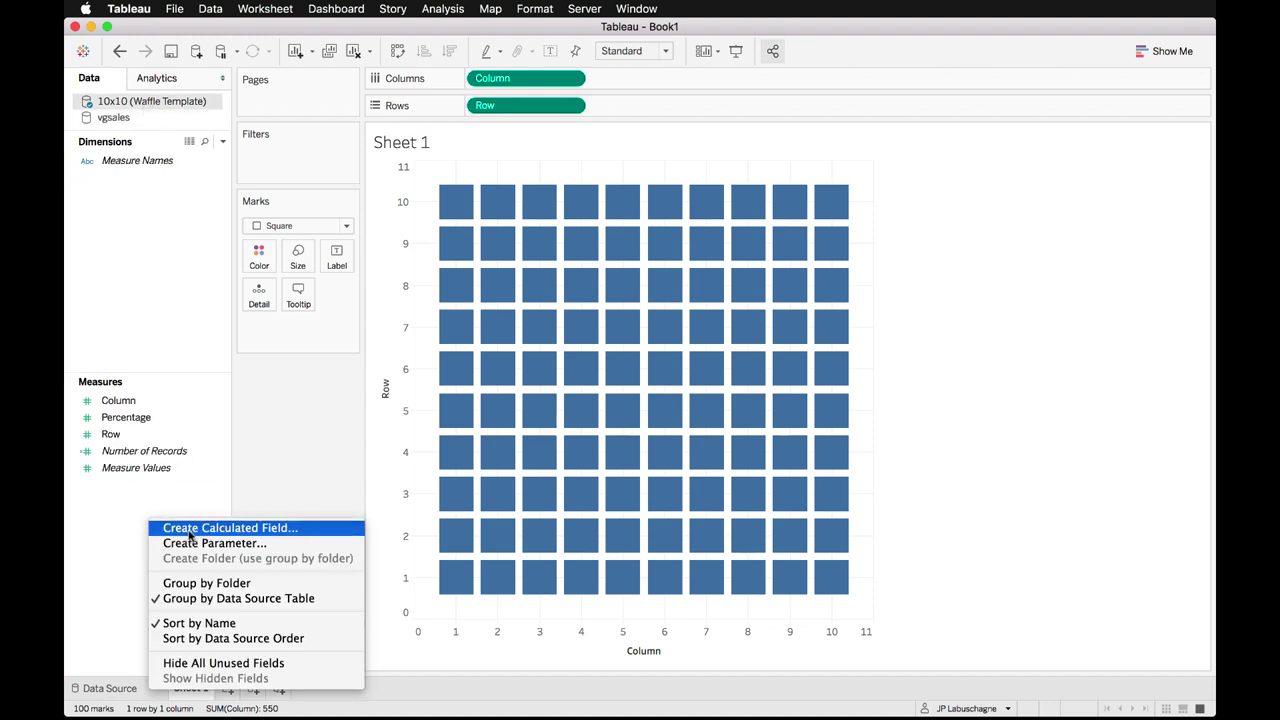
pyautogui.click(189, 530)
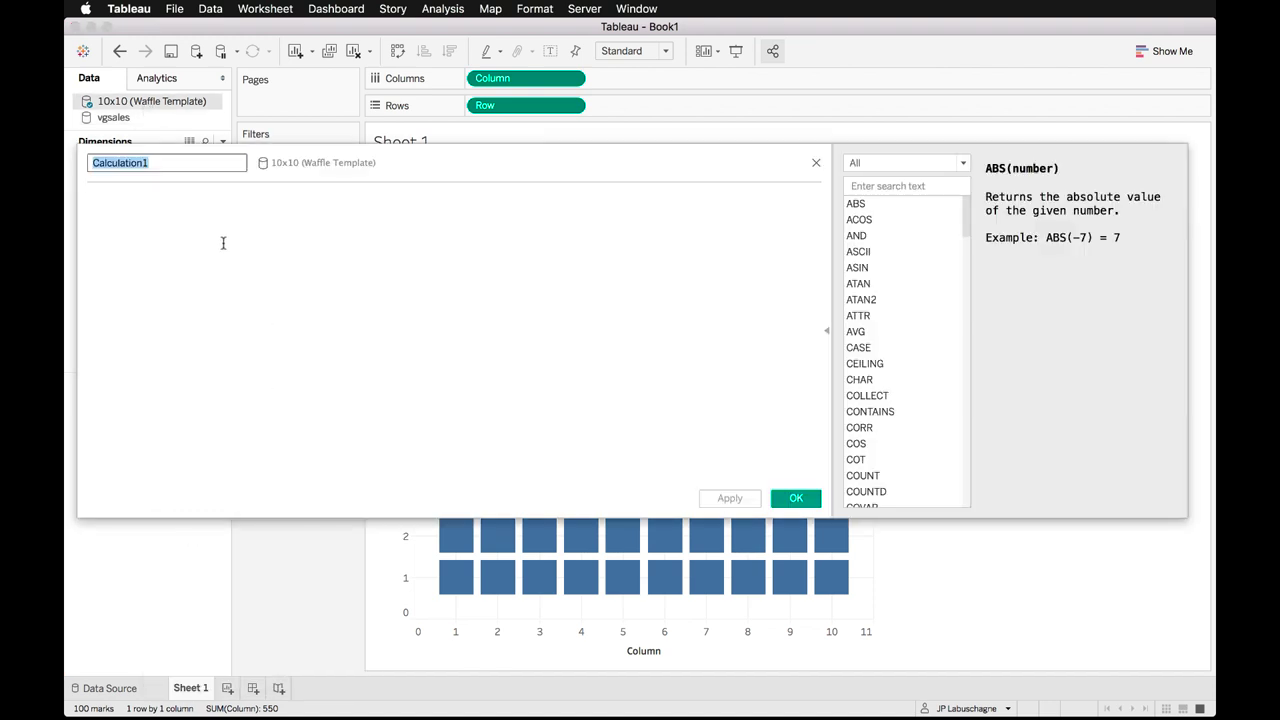
pyautogui.write('NA Colour')
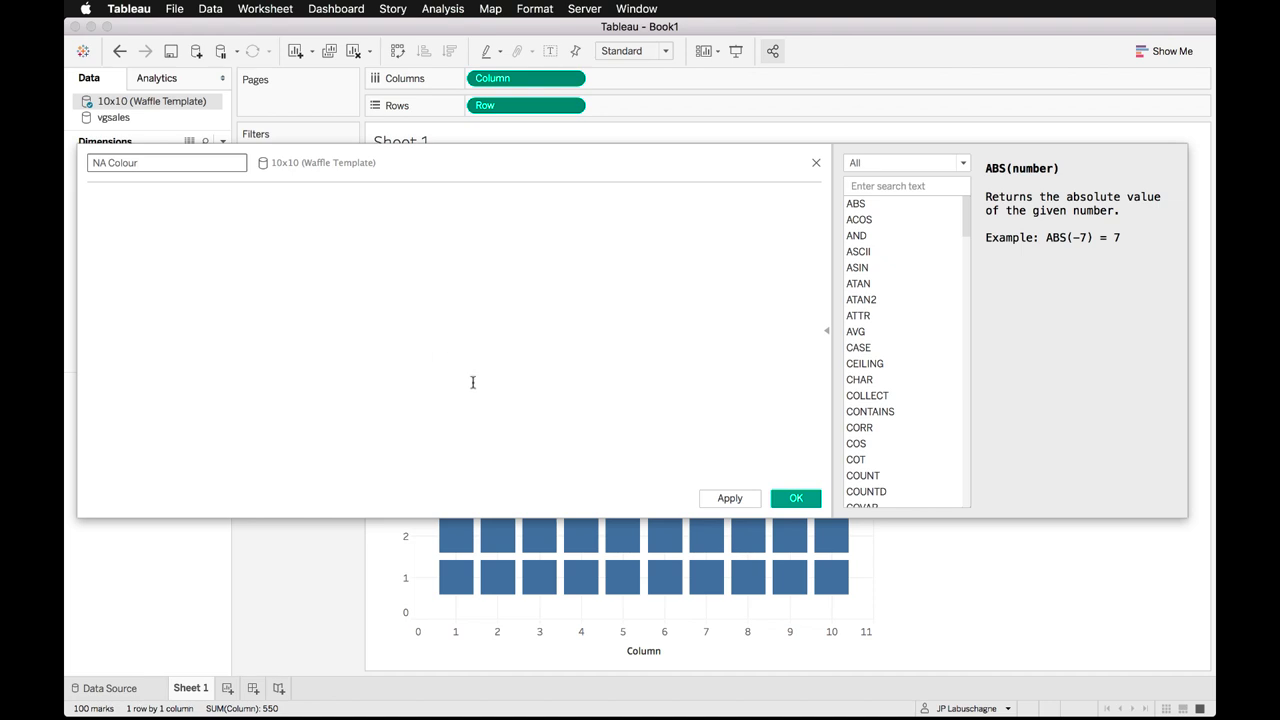
# Define NA Colour as [vgsales].[NA Sales Portion]>=sum([Percentage]) and save the calculation.
pyautogui.click(283, 250)
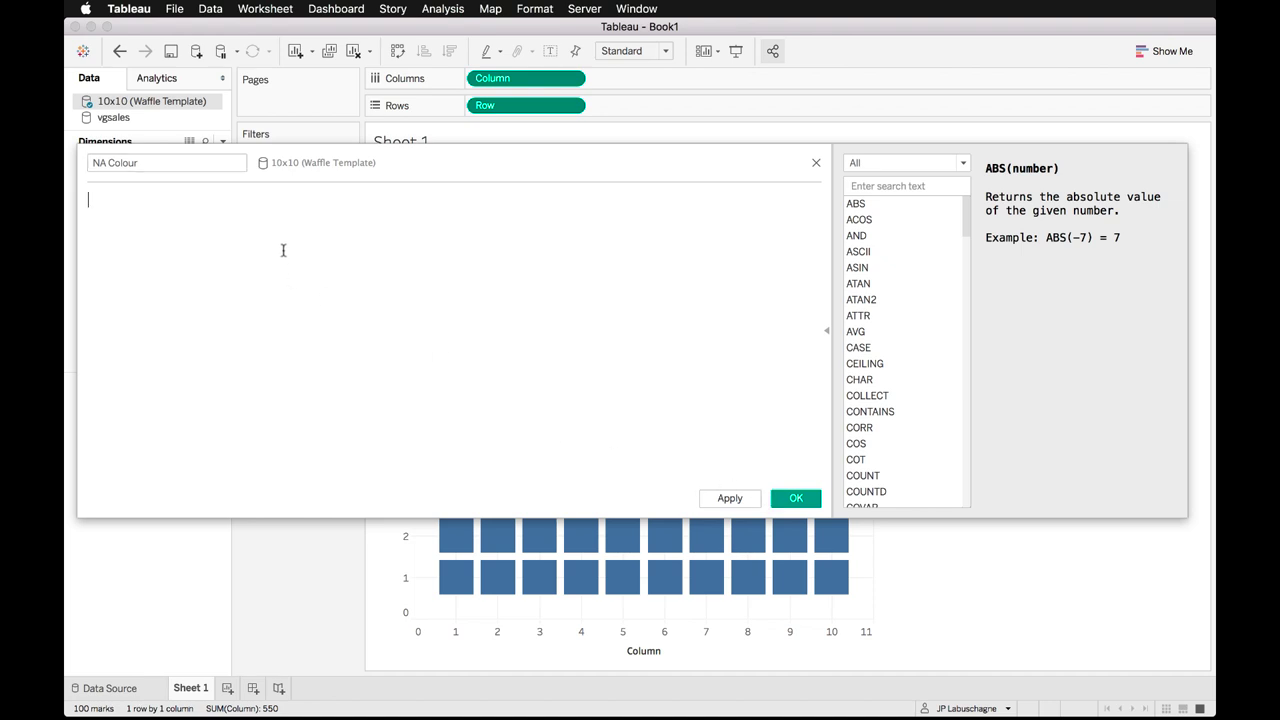
pyautogui.write('NA')
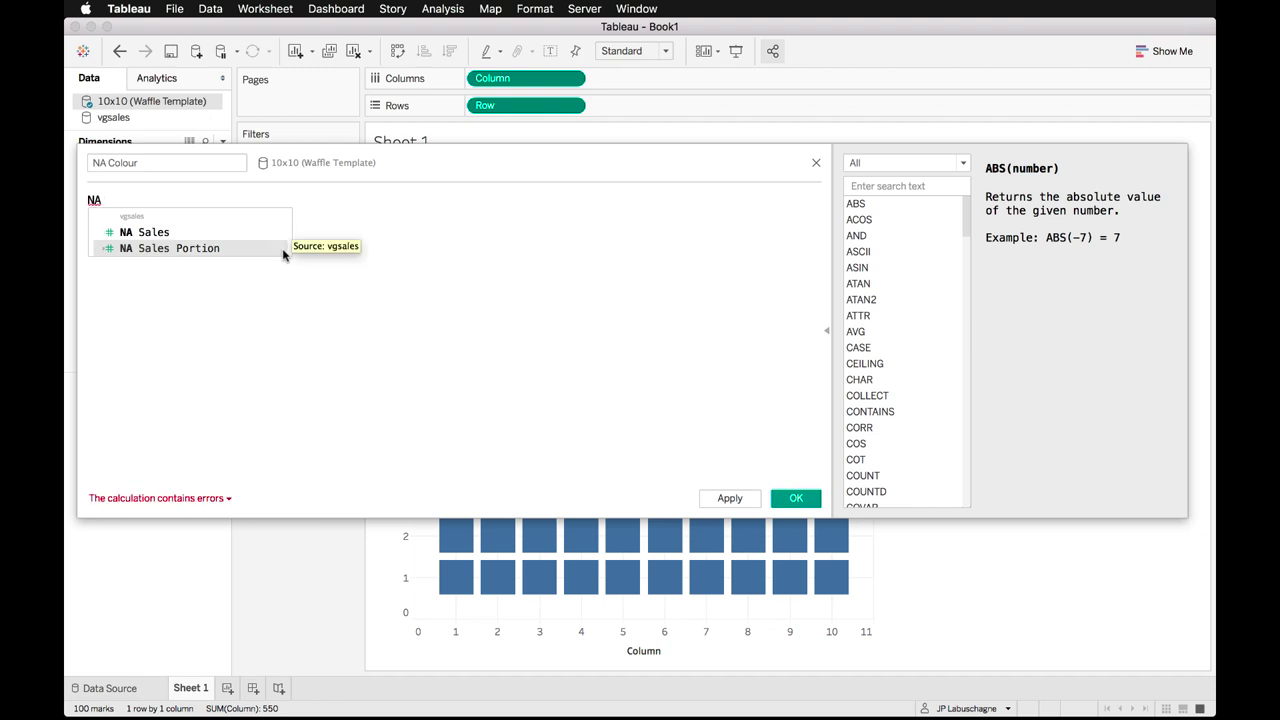
pyautogui.click(283, 250)
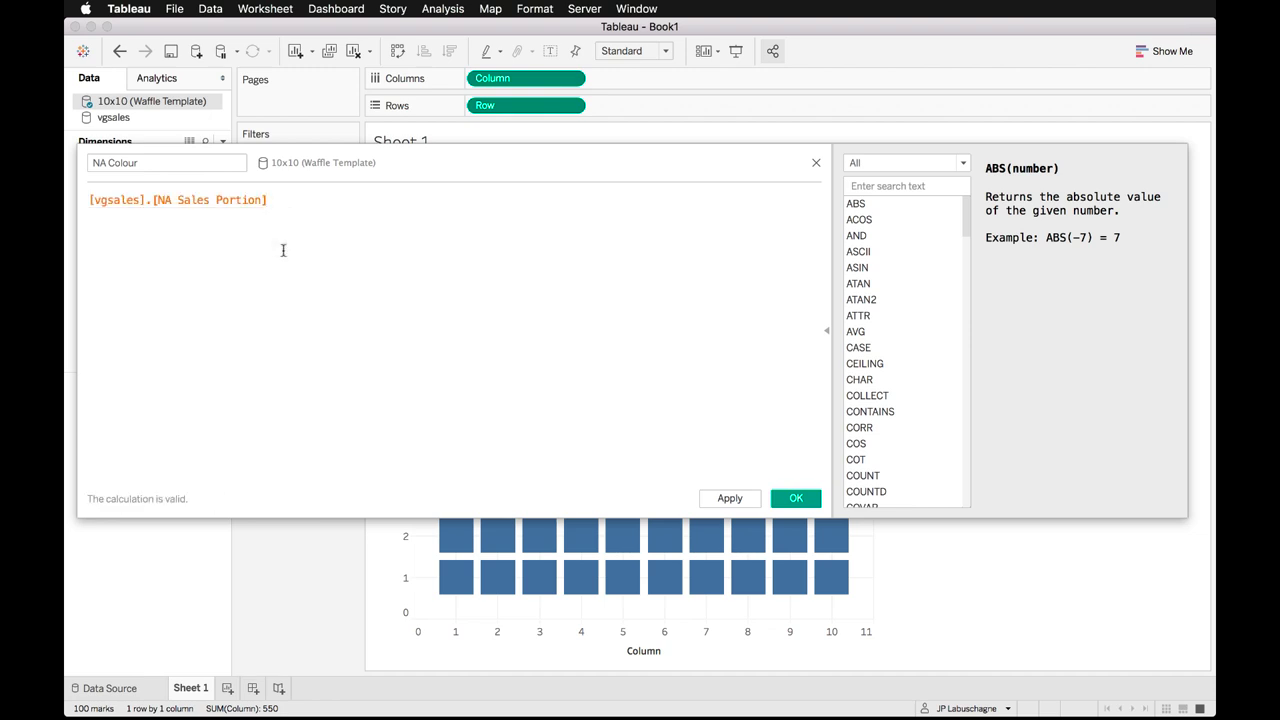
pyautogui.write('>=sum(')
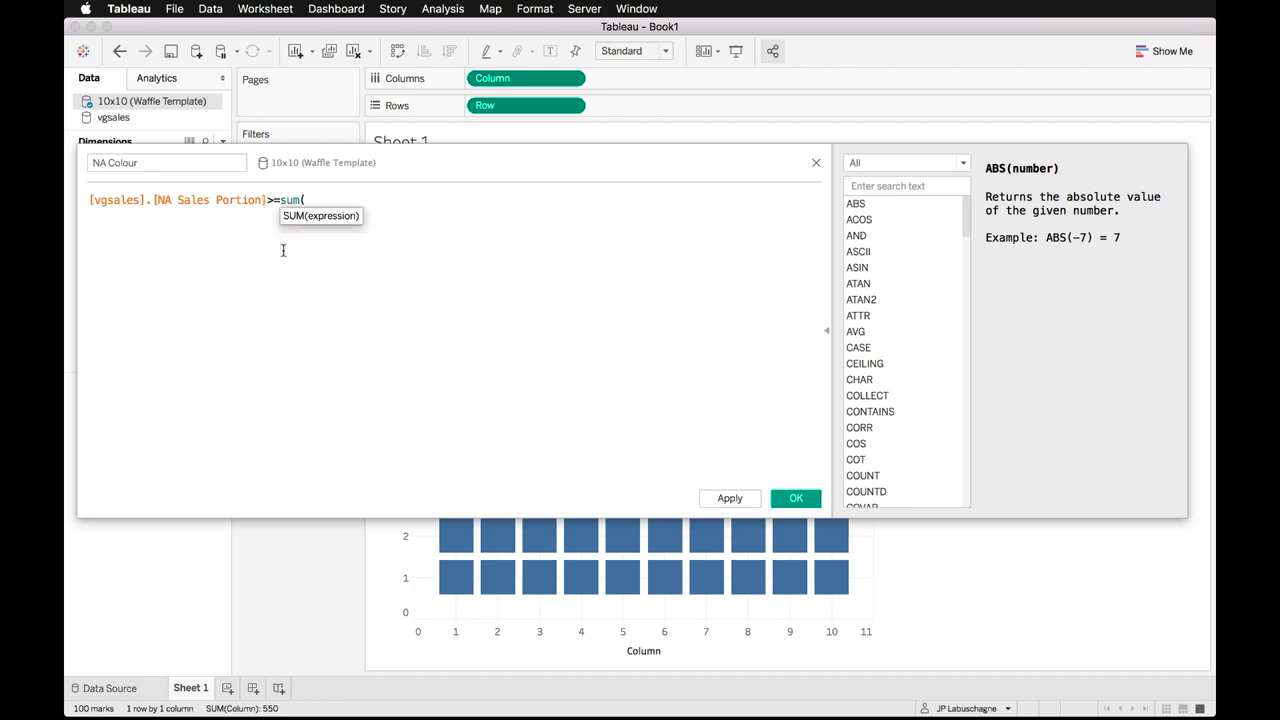
pyautogui.write('perce')
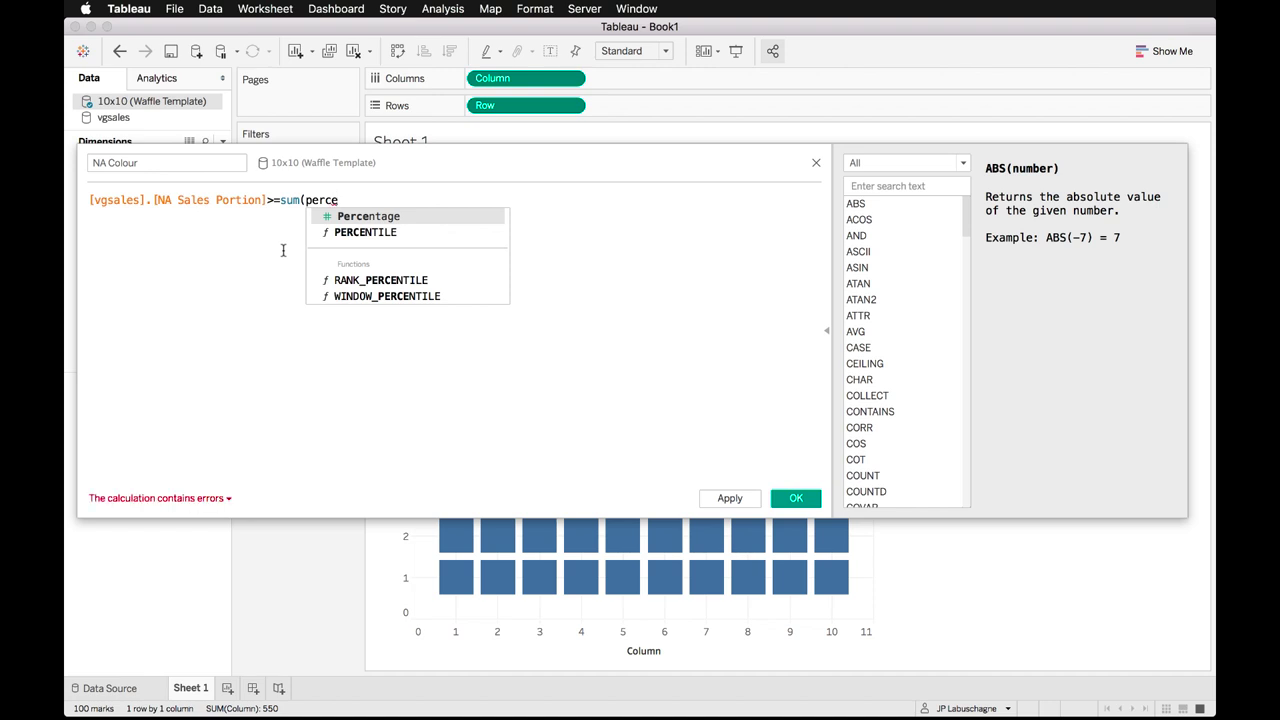
pyautogui.press('Return')
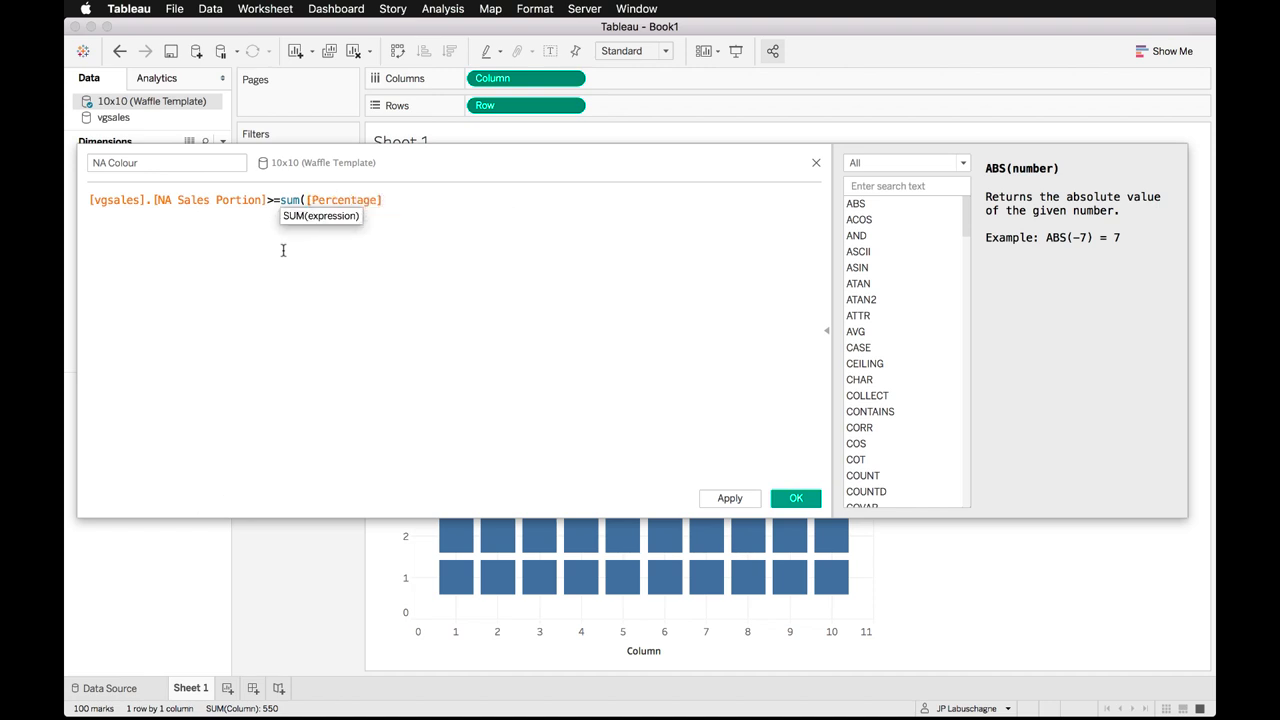
pyautogui.write(')')
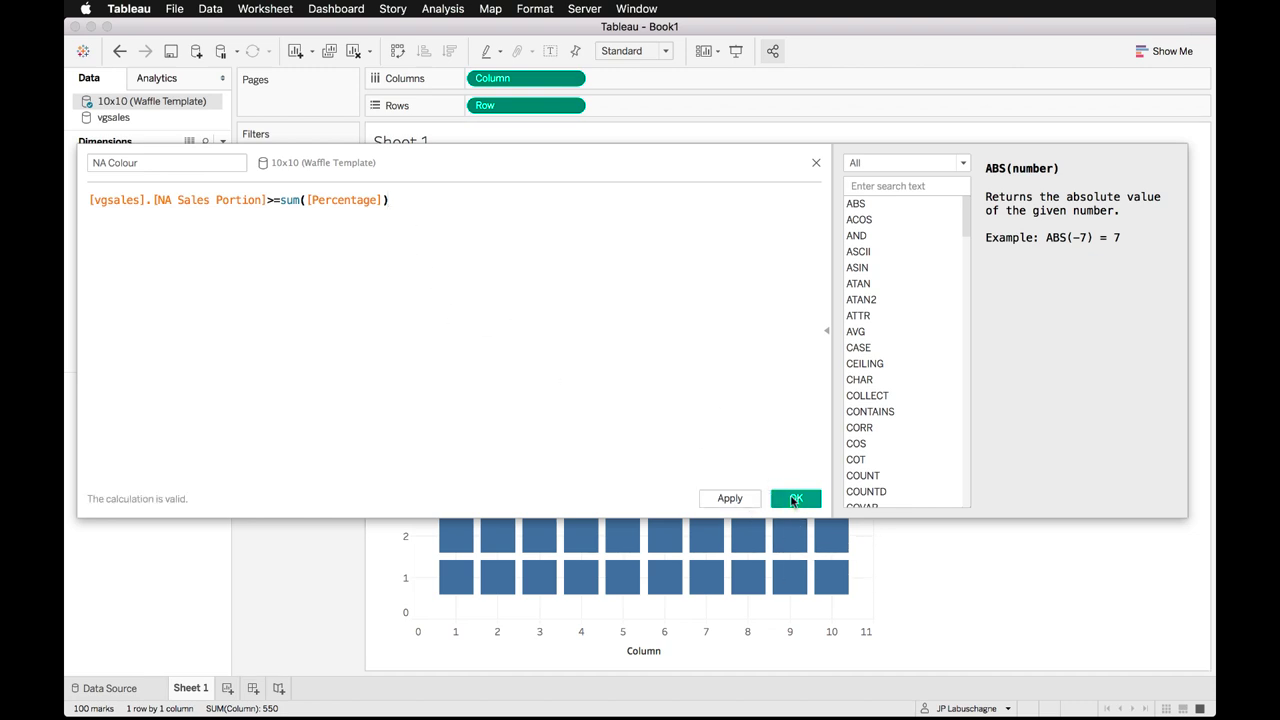
pyautogui.click(795, 498)
# Color the waffle squares by the NA Colour field.
pyautogui.click(136, 420)
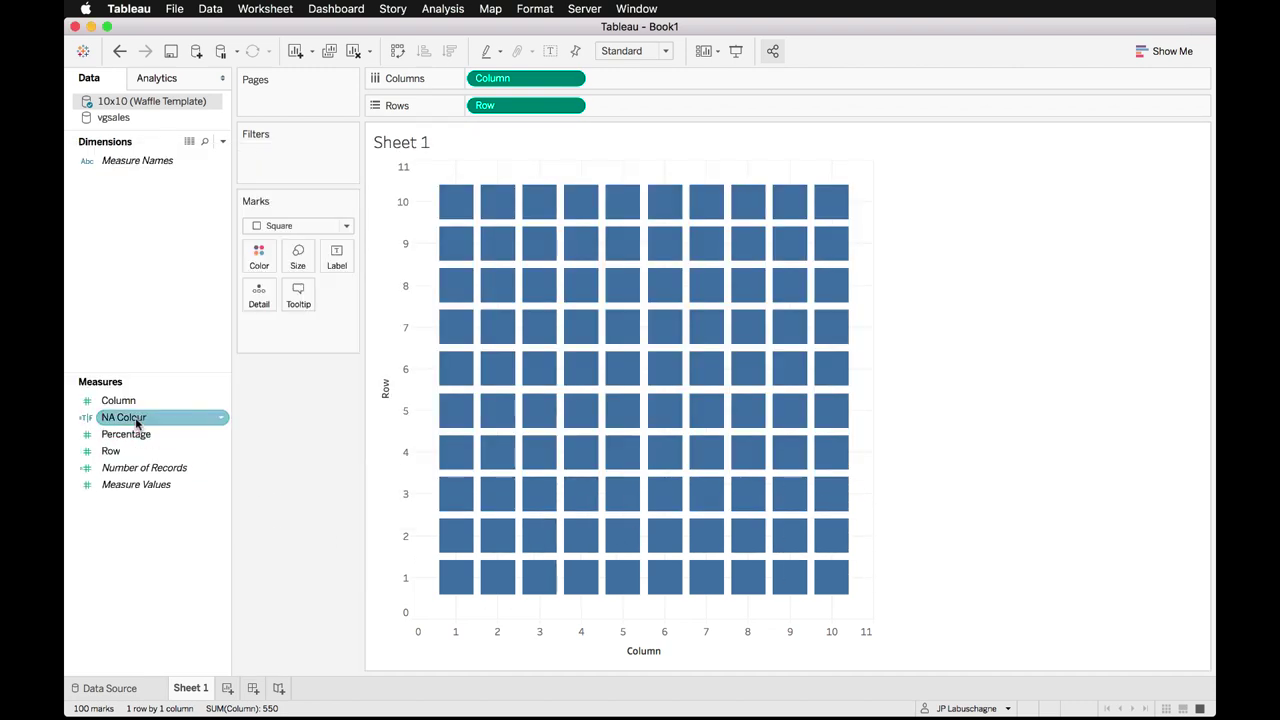
pyautogui.moveTo(131, 420); pyautogui.dragTo(252, 257)
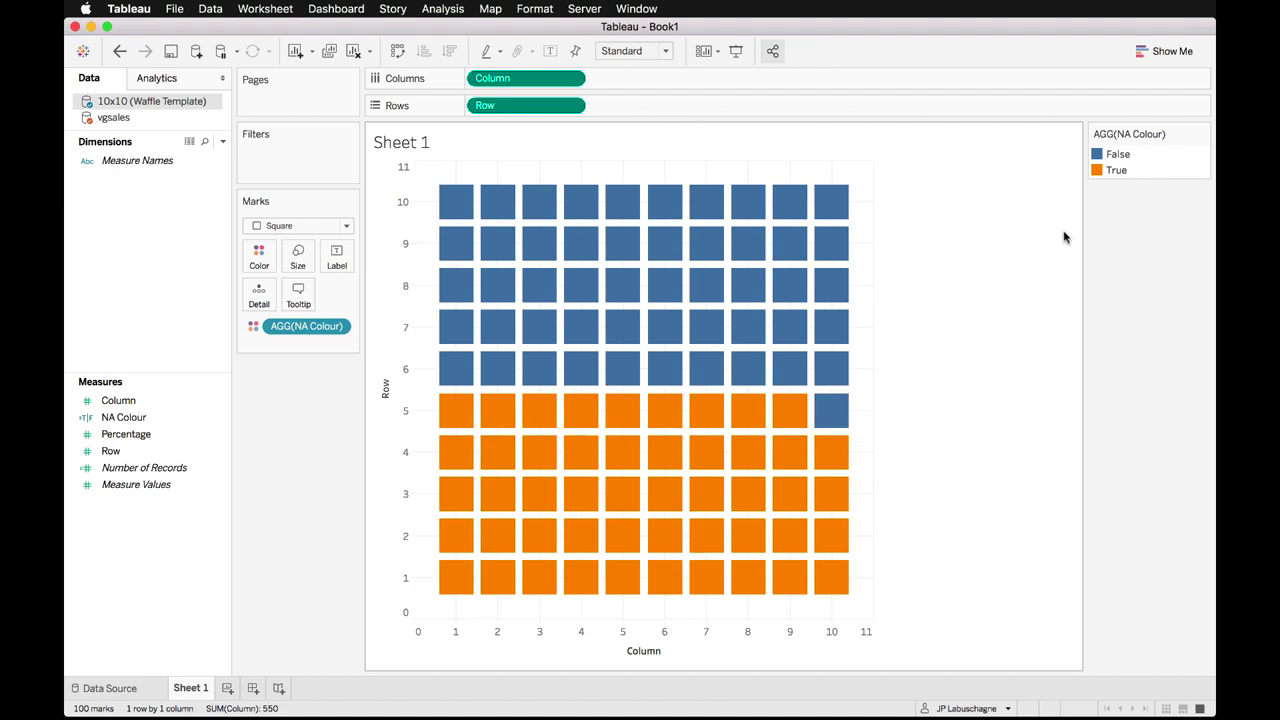
# Recolor the NA Colour values, using blue for True and light gray from the Seattle Grays palette for False.
pyautogui.click(259, 256)
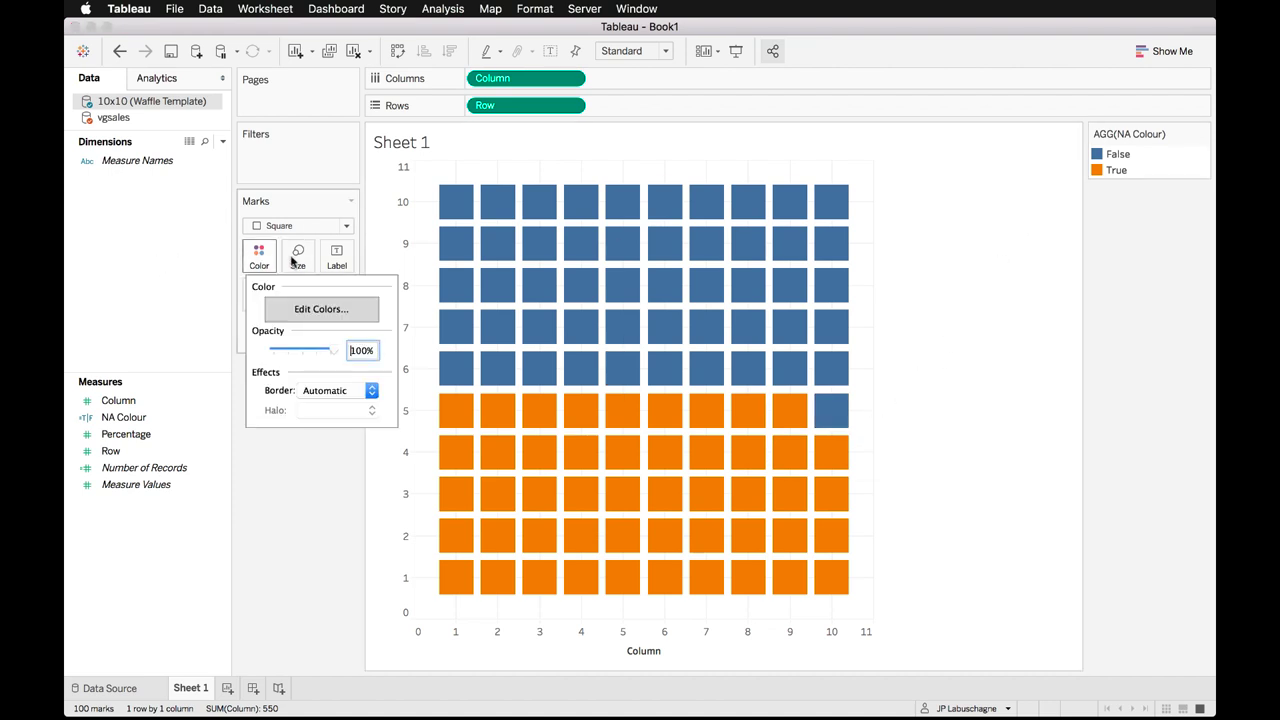
pyautogui.click(297, 311)
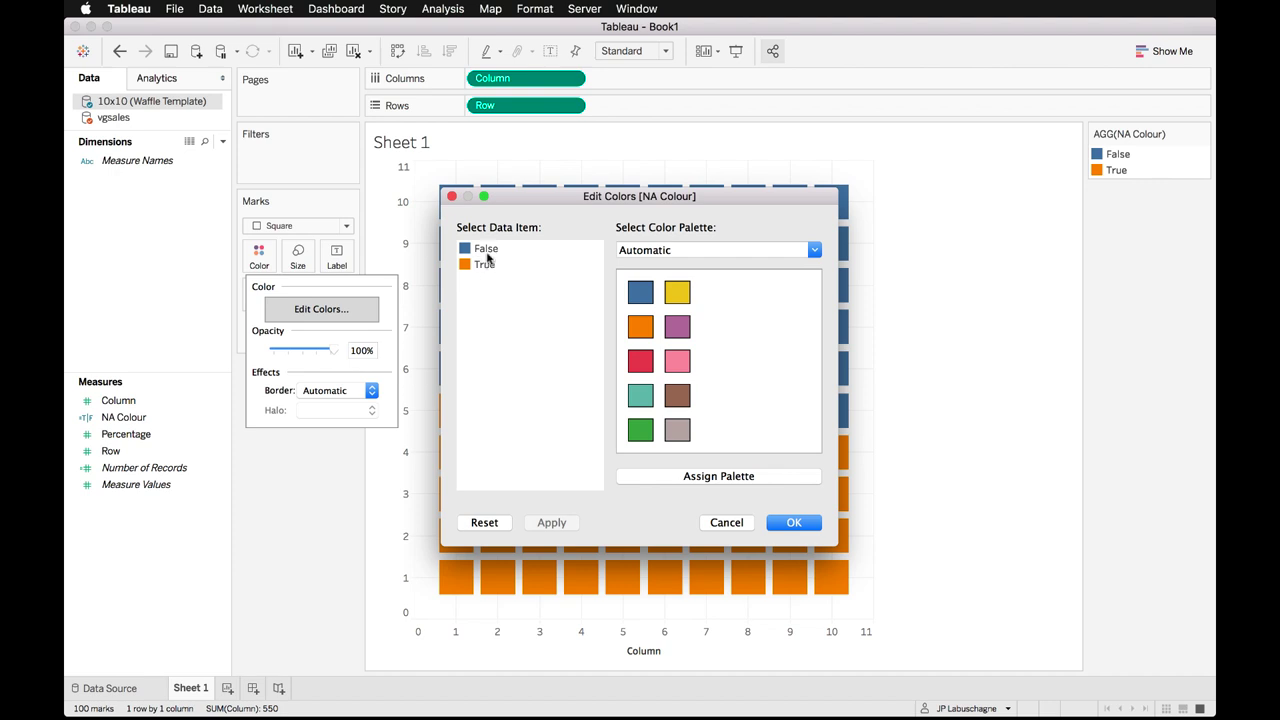
pyautogui.click(482, 264)
pyautogui.click(640, 291)
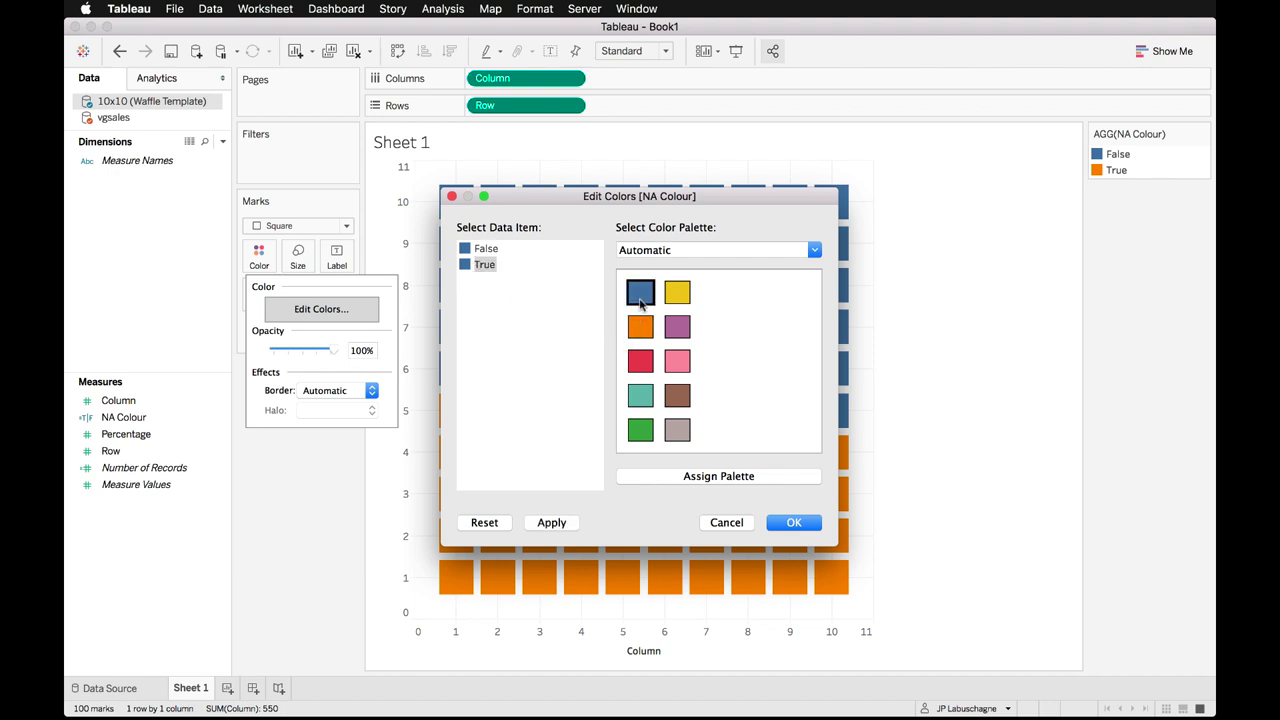
pyautogui.click(655, 252)
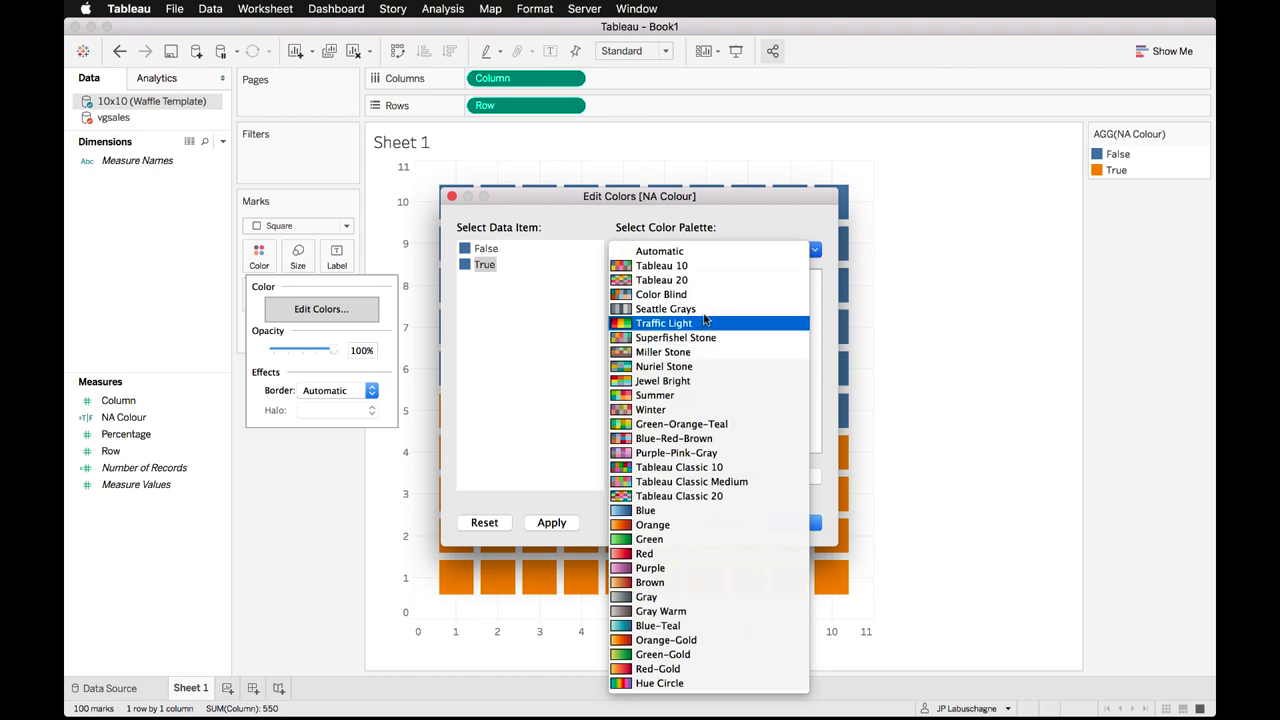
pyautogui.click(636, 304)
pyautogui.click(466, 249)
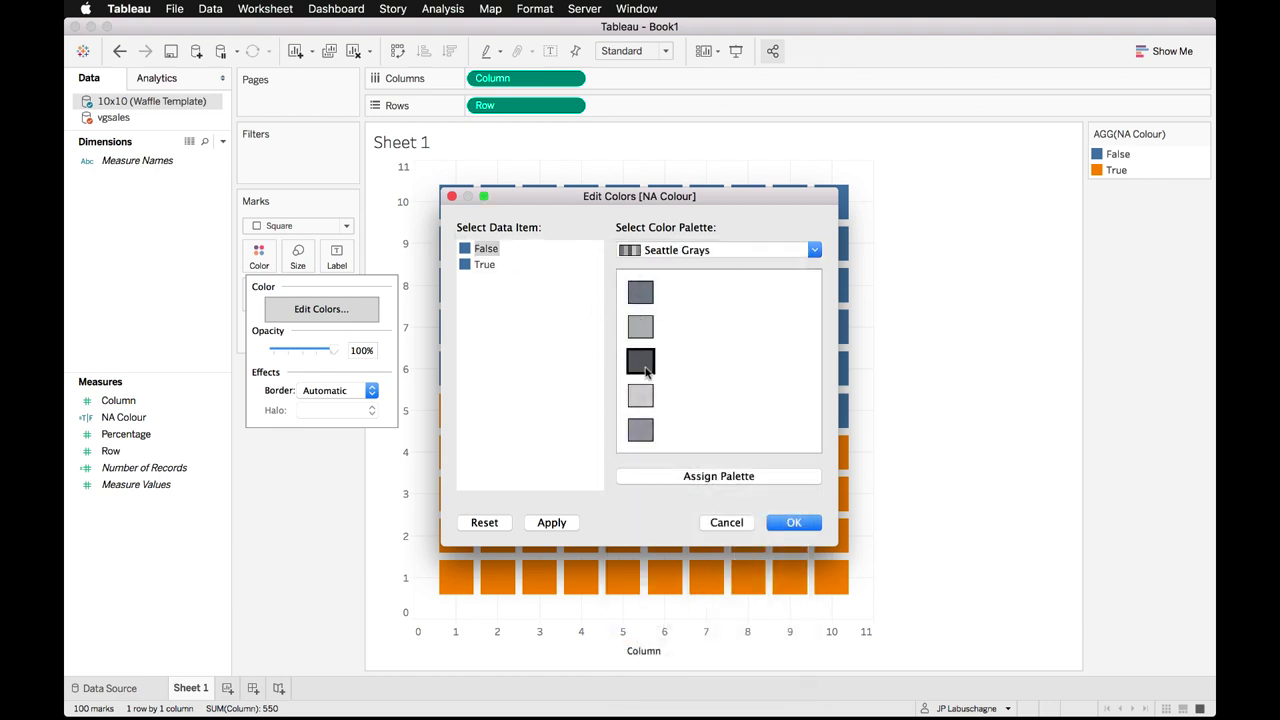
pyautogui.click(640, 398)
pyautogui.click(785, 525)
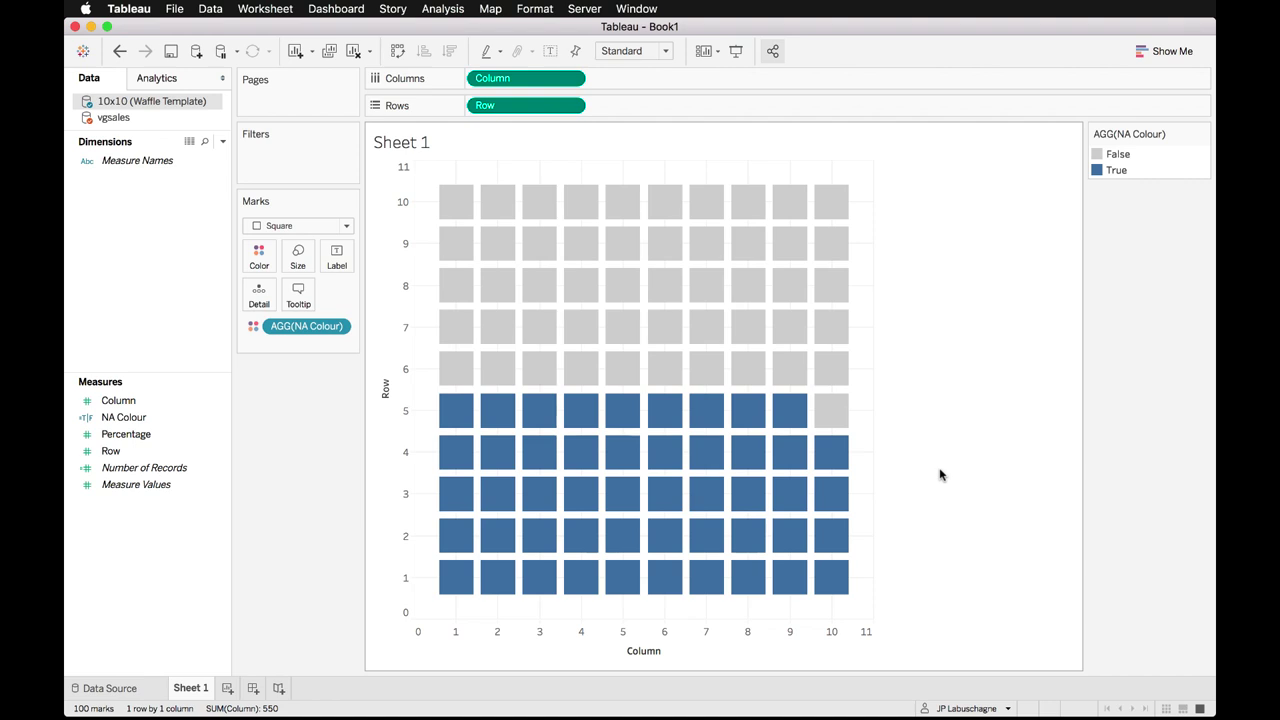
# Hide the headers of both the Row axis and the Column axis.
pyautogui.rightClick(387, 392)
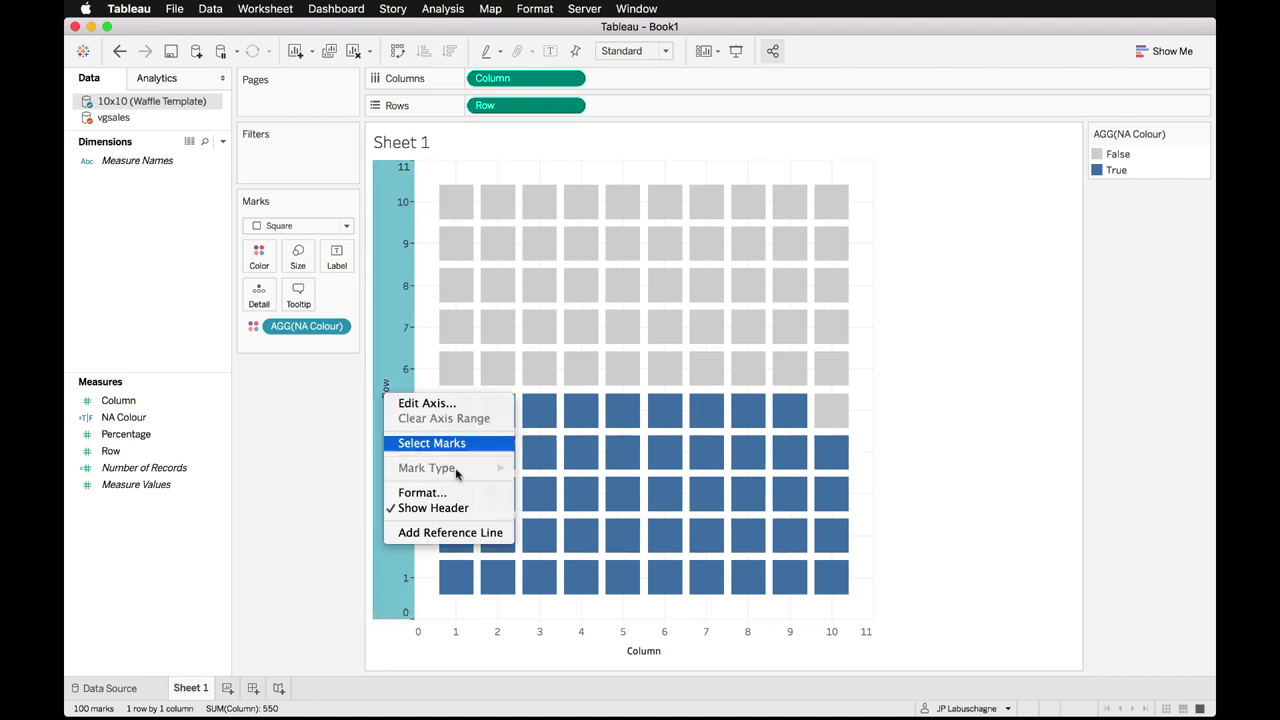
pyautogui.click(467, 510)
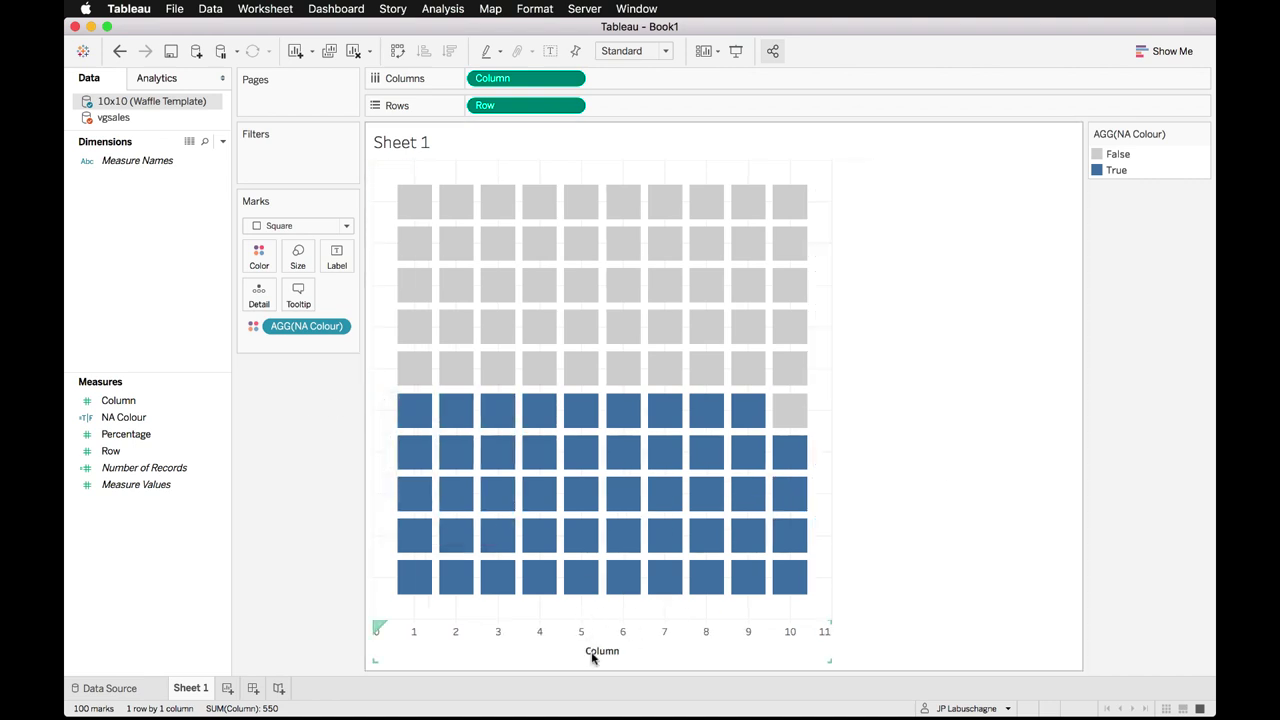
pyautogui.rightClick(598, 649)
pyautogui.click(660, 616)
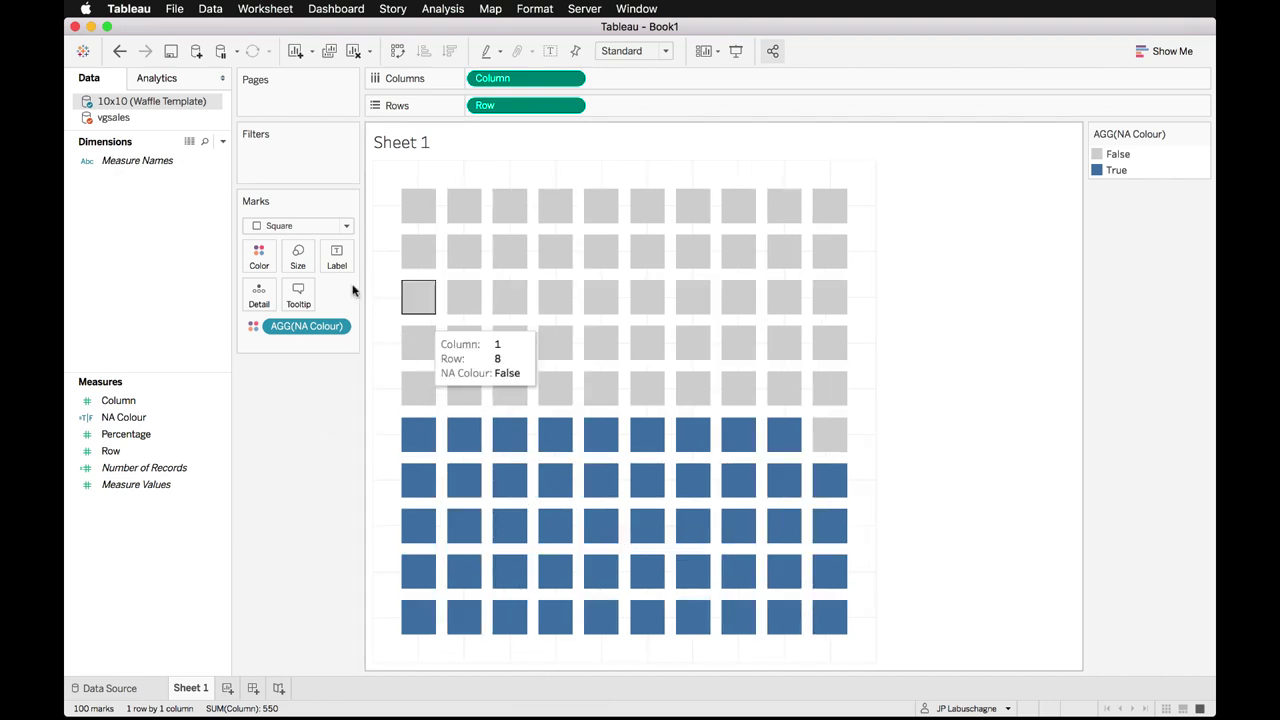
# Set the sheet's grid lines to None and close the formatting options.
pyautogui.rightClick(612, 186)
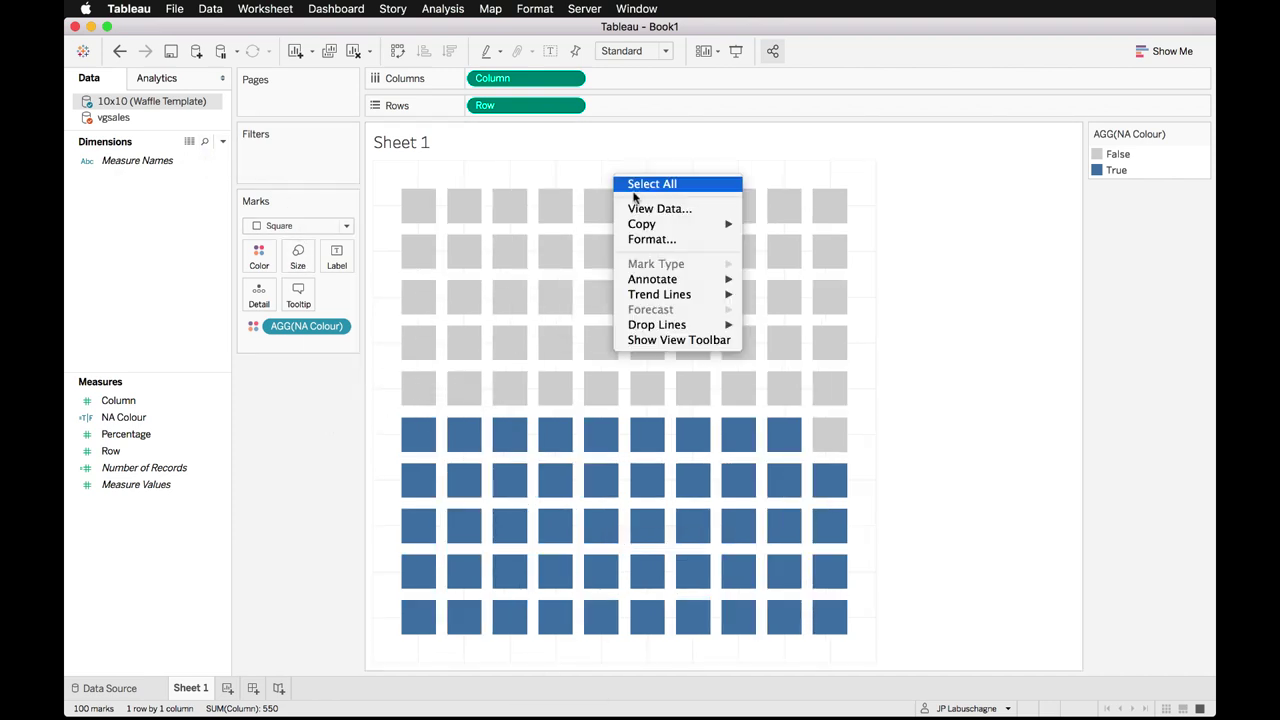
pyautogui.click(418, 245)
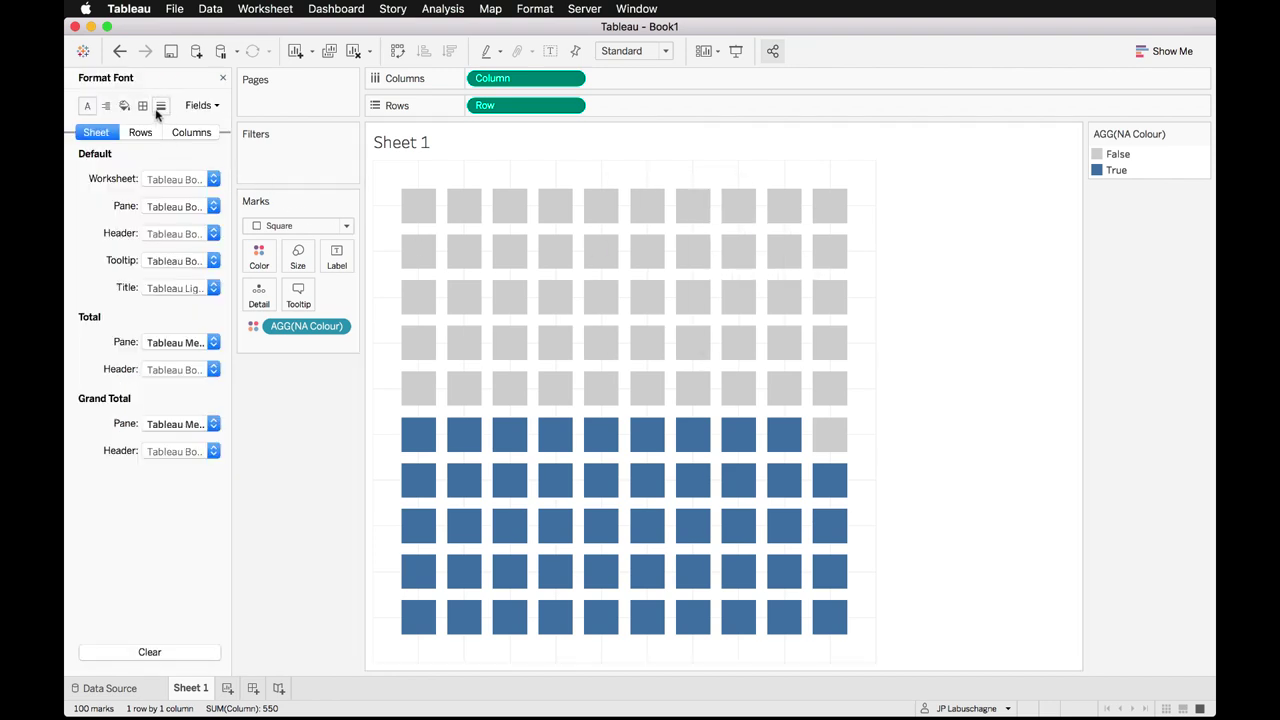
pyautogui.click(143, 106)
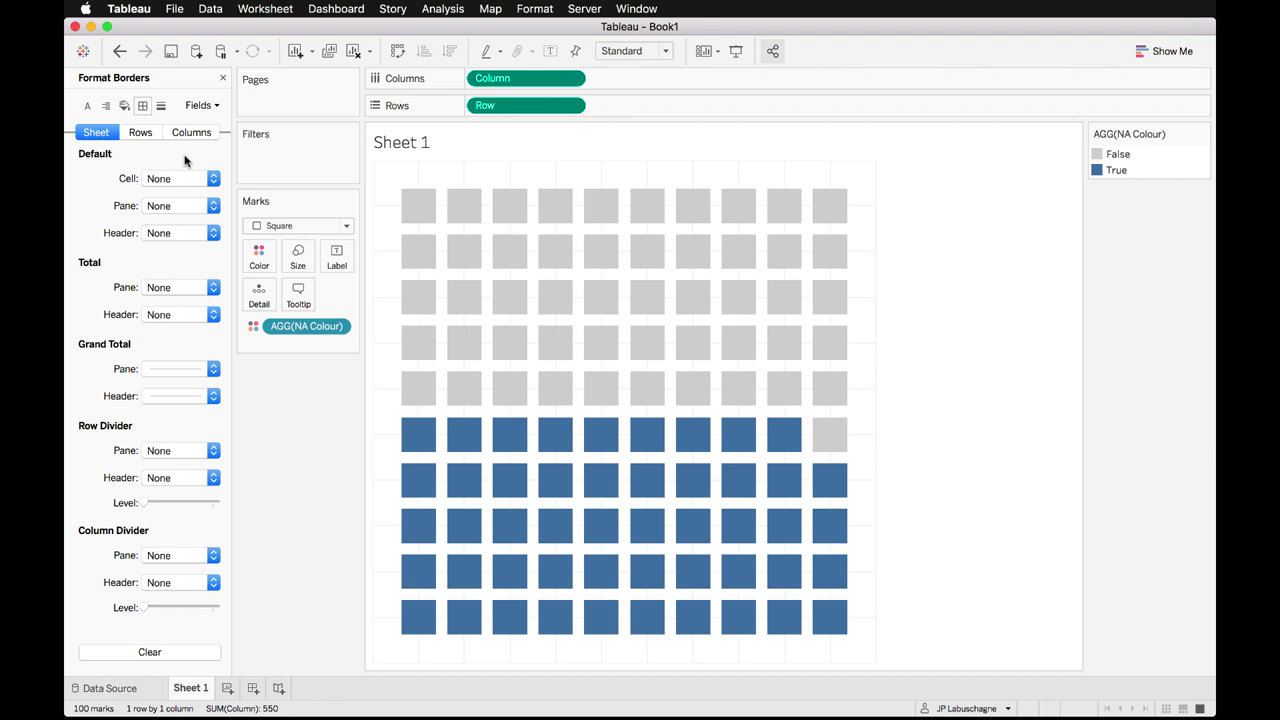
pyautogui.click(160, 105)
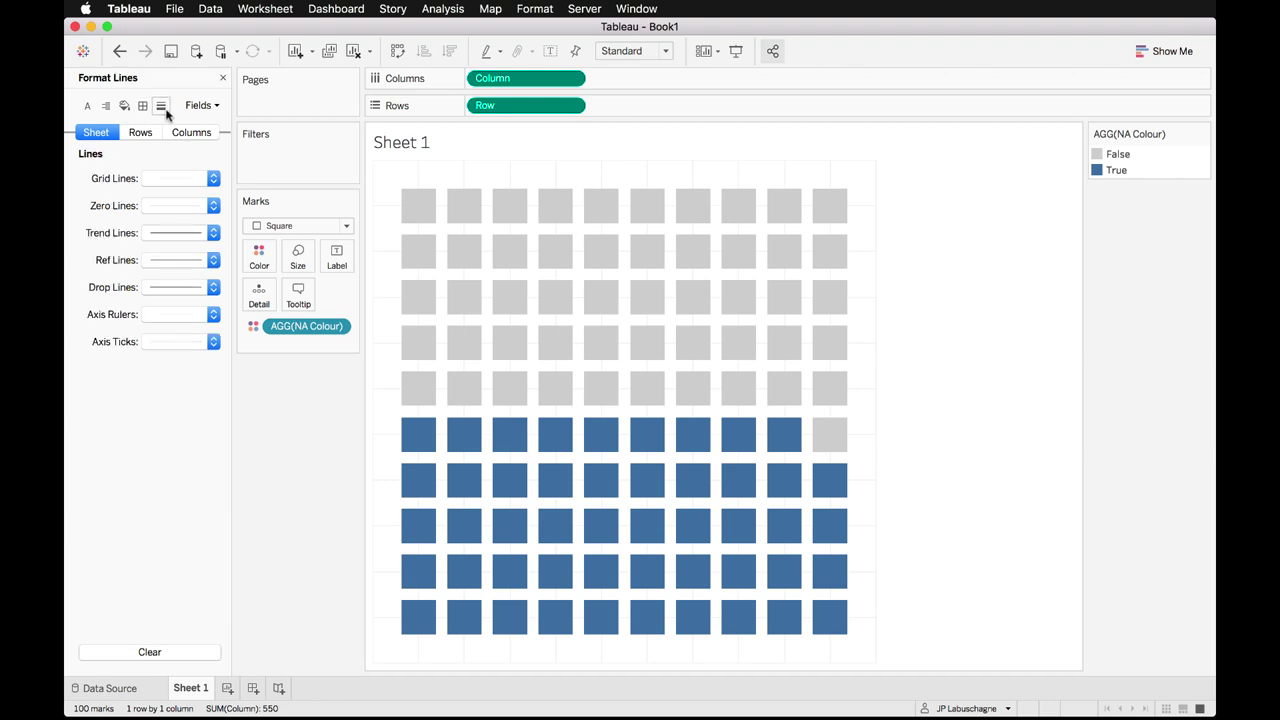
pyautogui.click(178, 180)
pyautogui.click(201, 202)
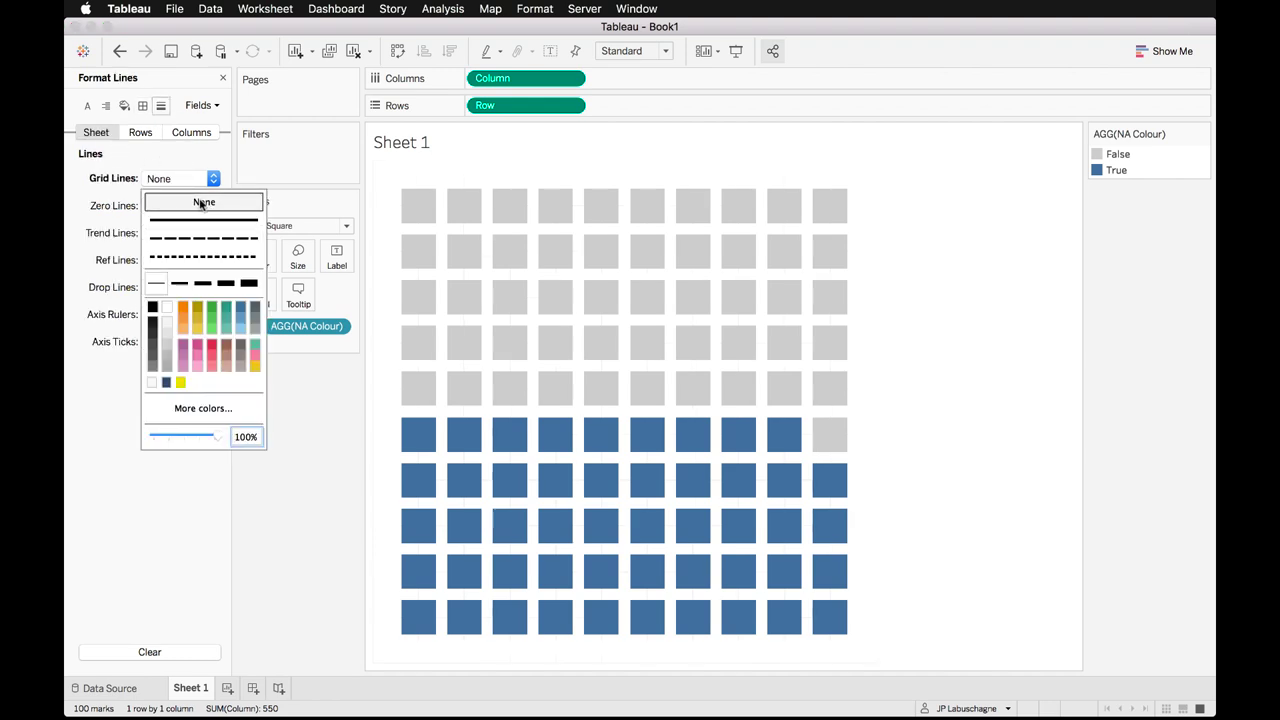
pyautogui.click(120, 188)
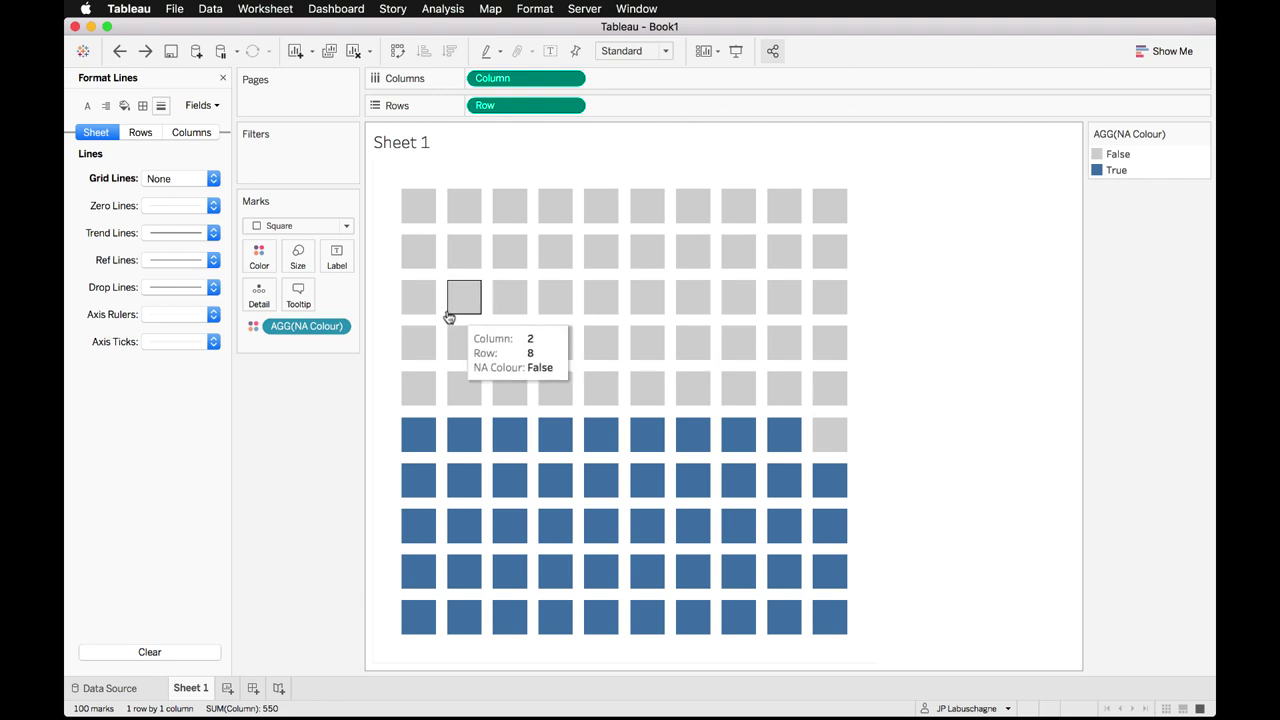
pyautogui.click(222, 80)
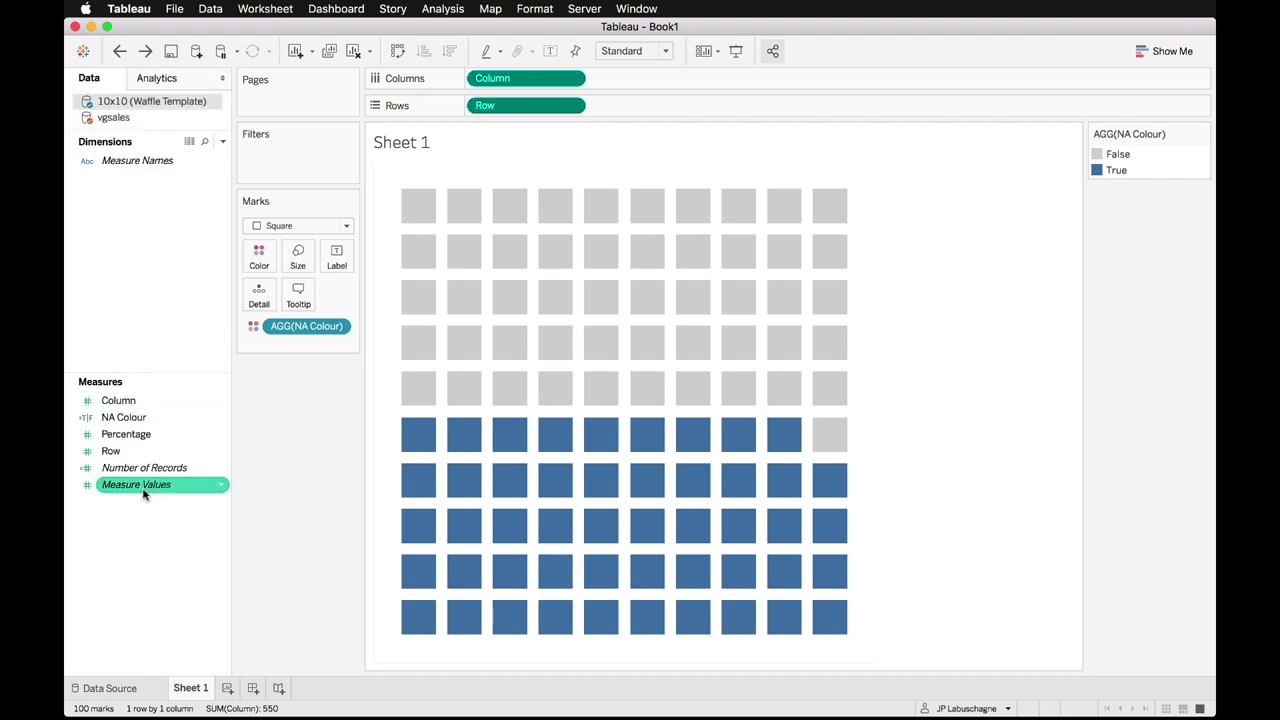
# Add the NA Sales Portion measure from the vgsales data source to the marks as Detail.
pyautogui.click(106, 118)
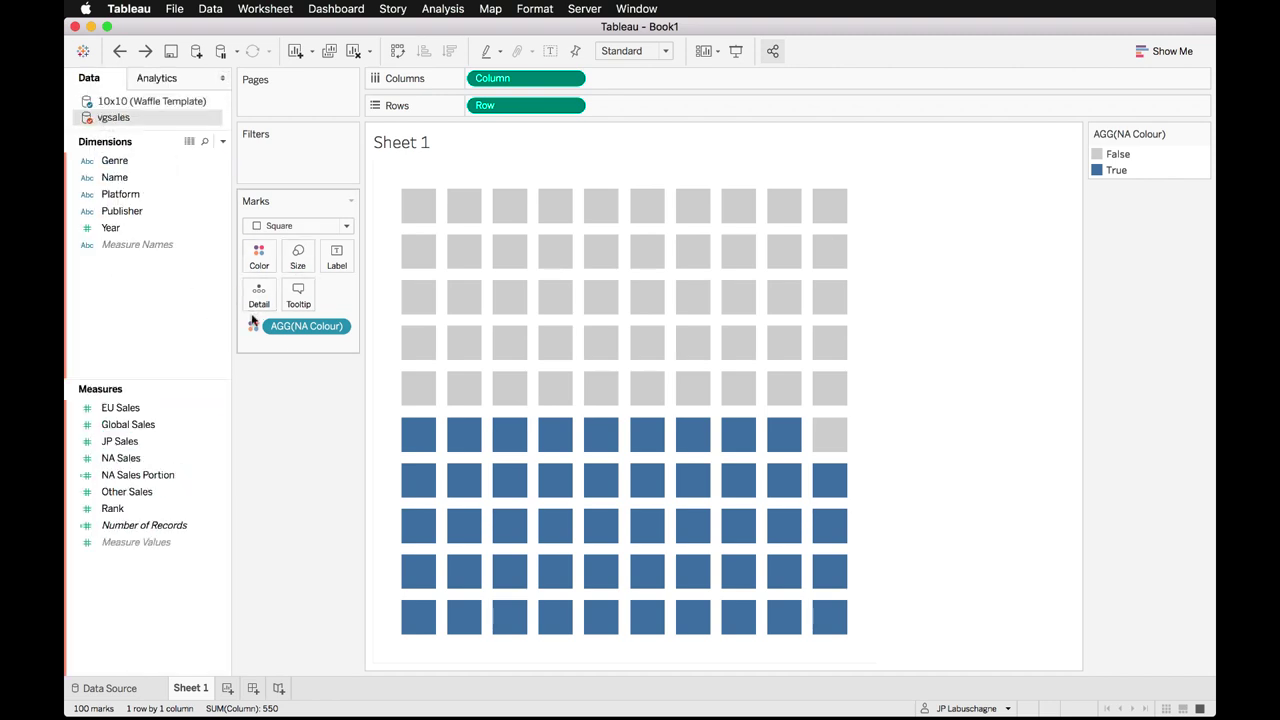
pyautogui.click(133, 492)
pyautogui.click(141, 480)
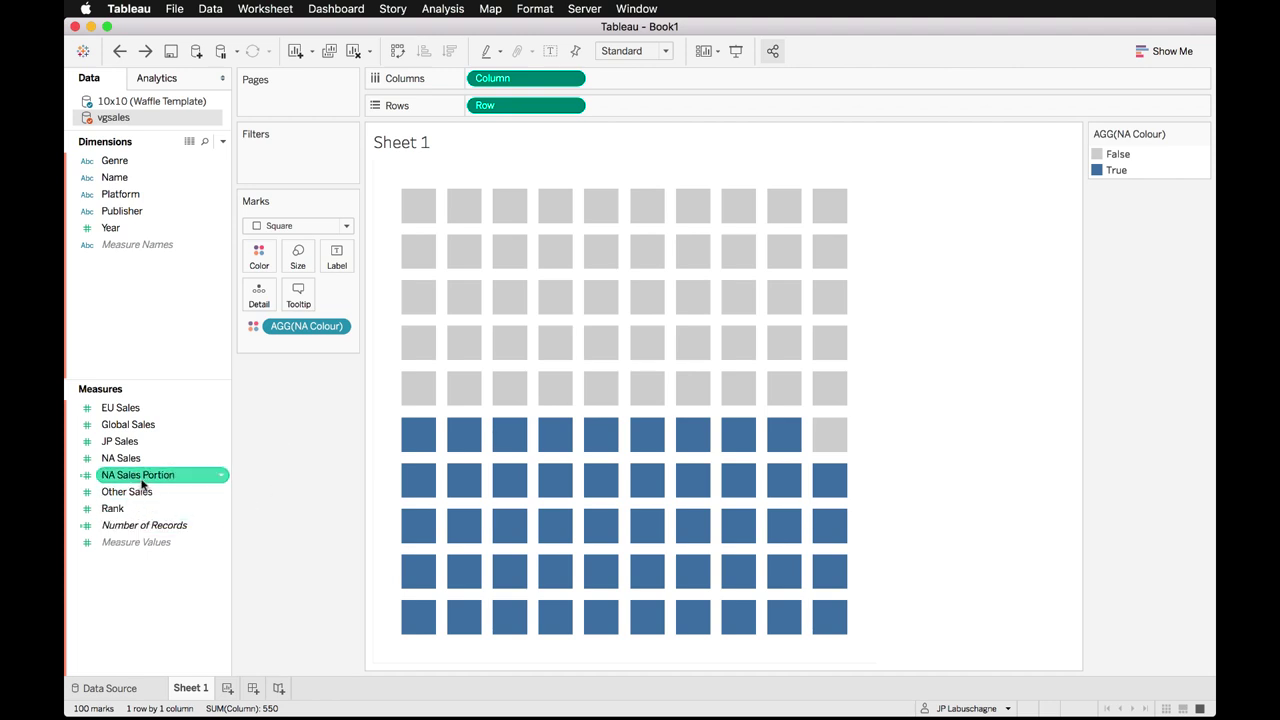
pyautogui.moveTo(148, 482); pyautogui.dragTo(259, 310)
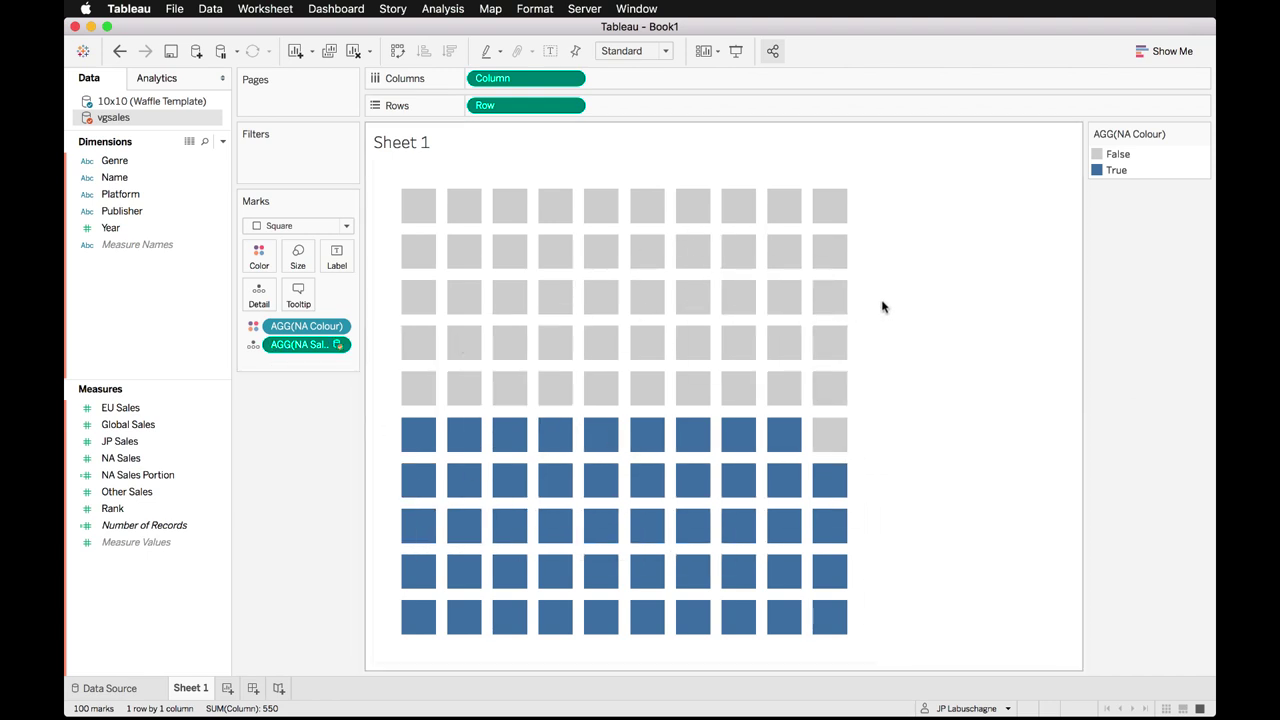
# Start a mark annotation on the waffle square at column 5, row 9.
pyautogui.moveTo(596, 254)
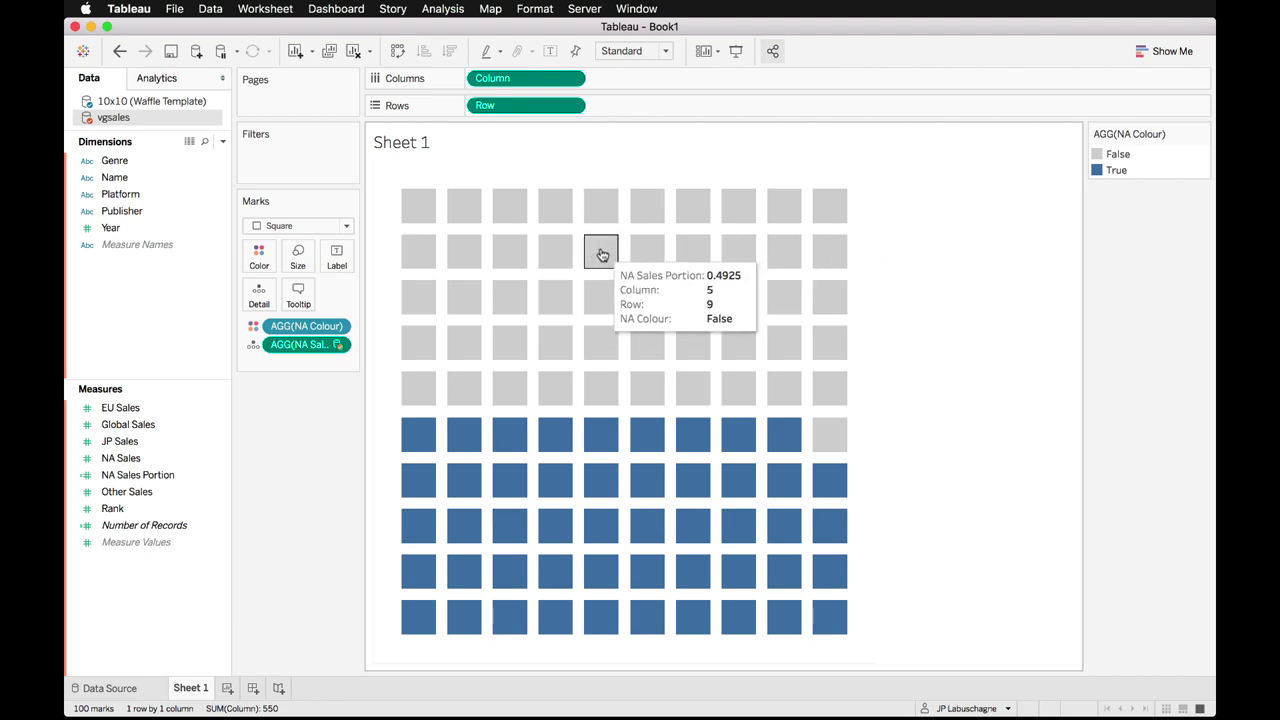
pyautogui.rightClick(601, 254)
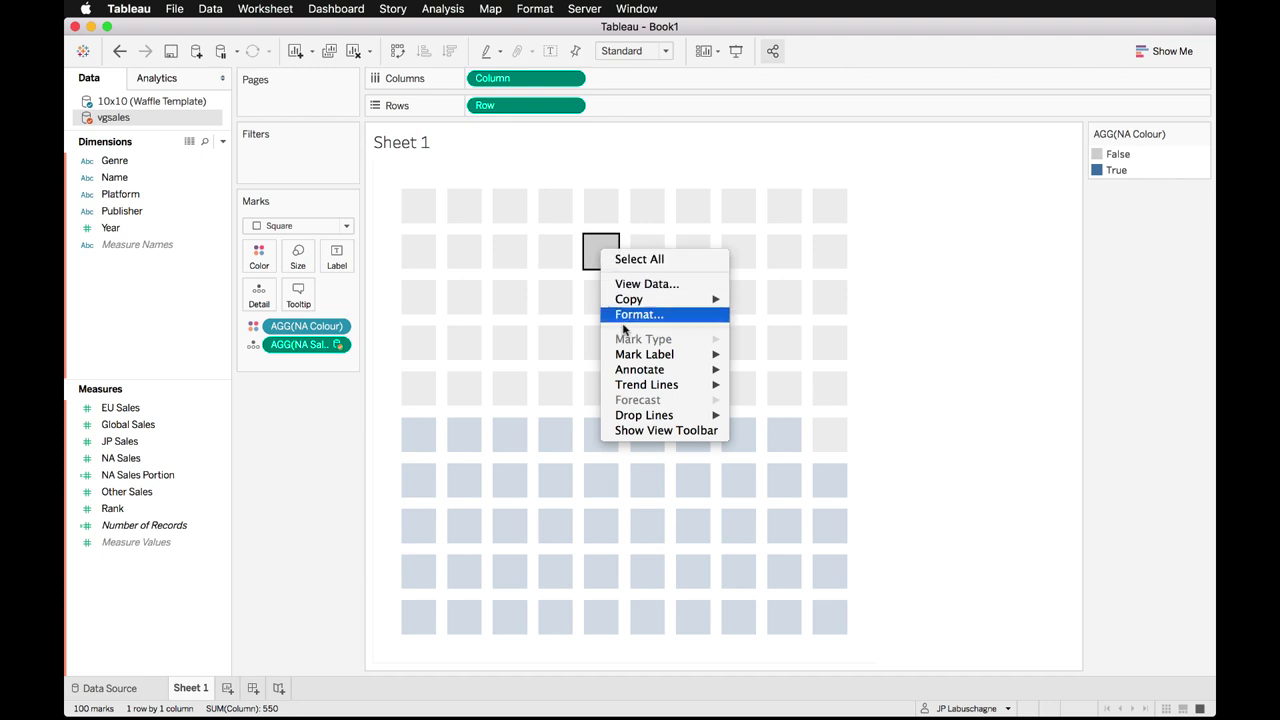
pyautogui.moveTo(626, 373)
pyautogui.click(764, 372)
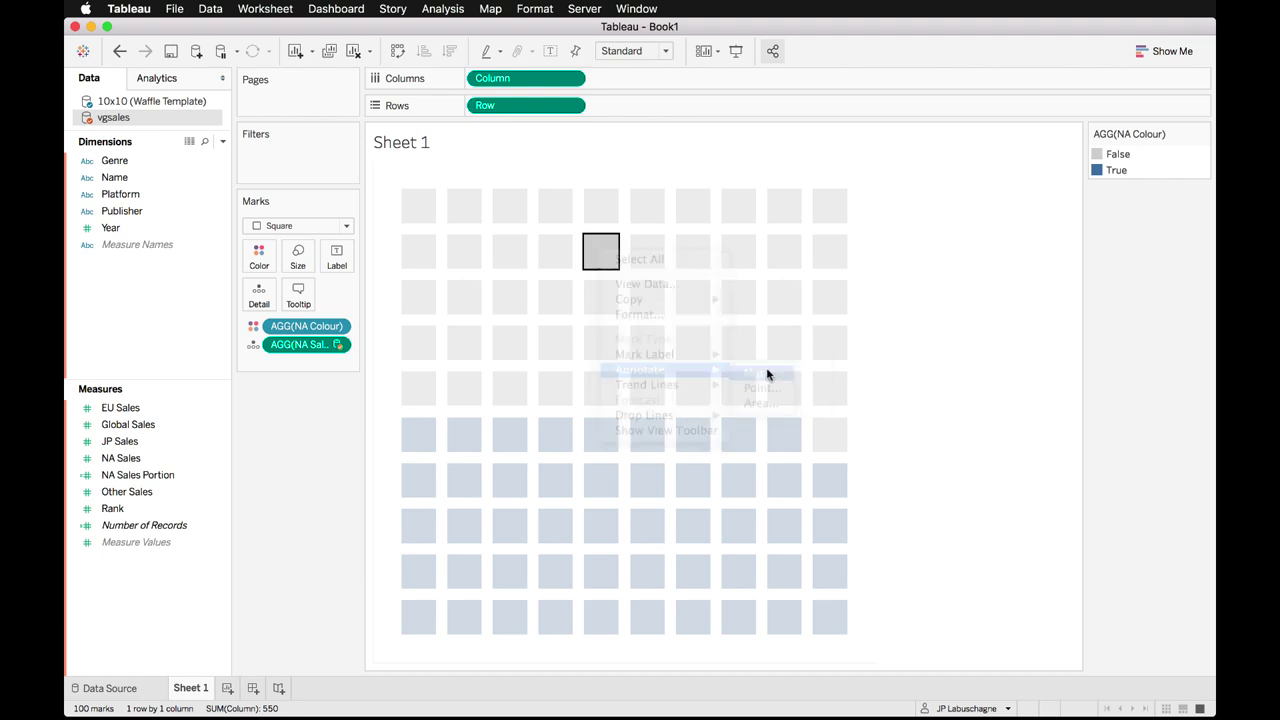
pyautogui.moveTo(764, 369); pyautogui.dragTo(288, 213)
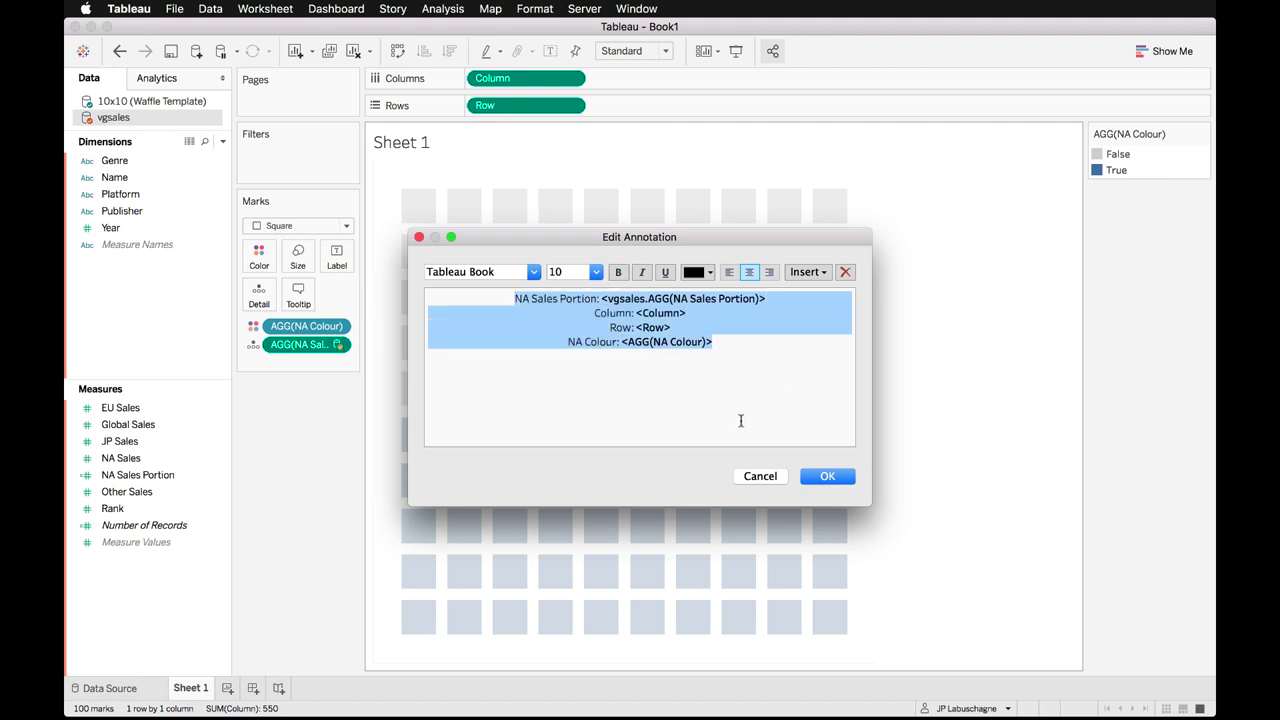
# Reduce the annotation text to the <vgsales.AGG(NA Sales Portion)> field, deleting its label and the Column, Row and NA Colour lines.
pyautogui.click(730, 381)
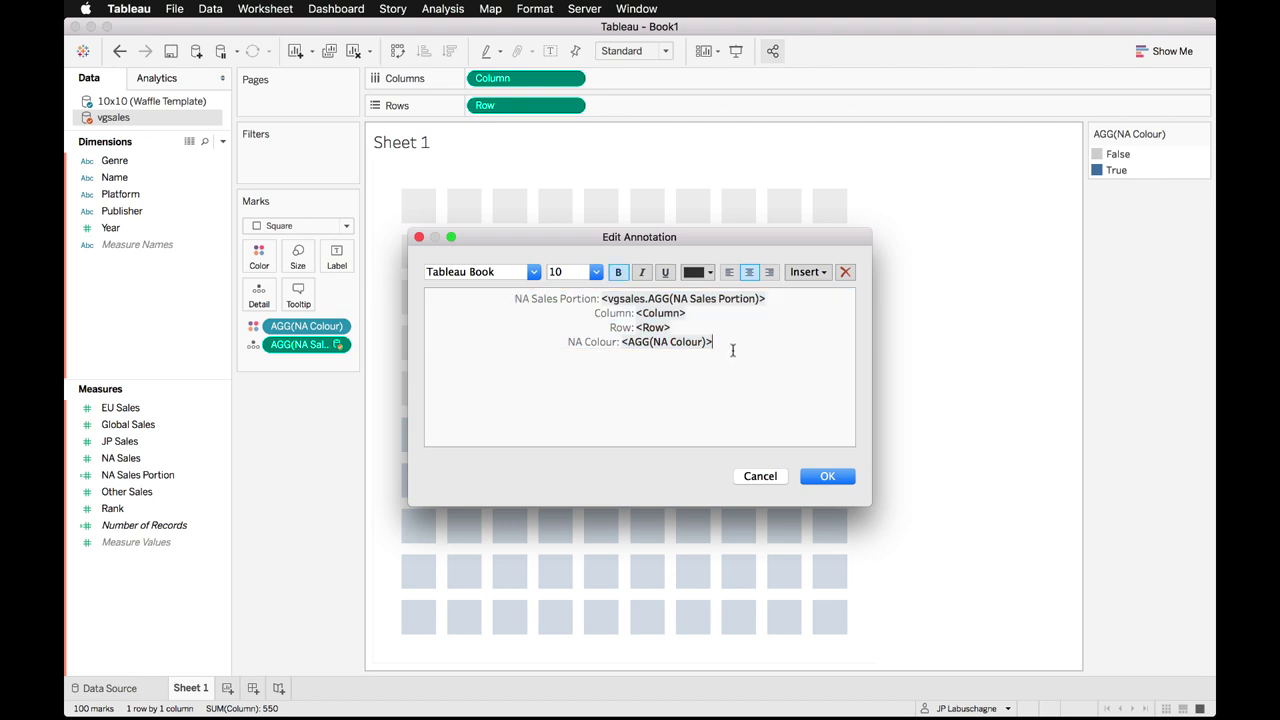
pyautogui.moveTo(774, 297); pyautogui.dragTo(667, 298)
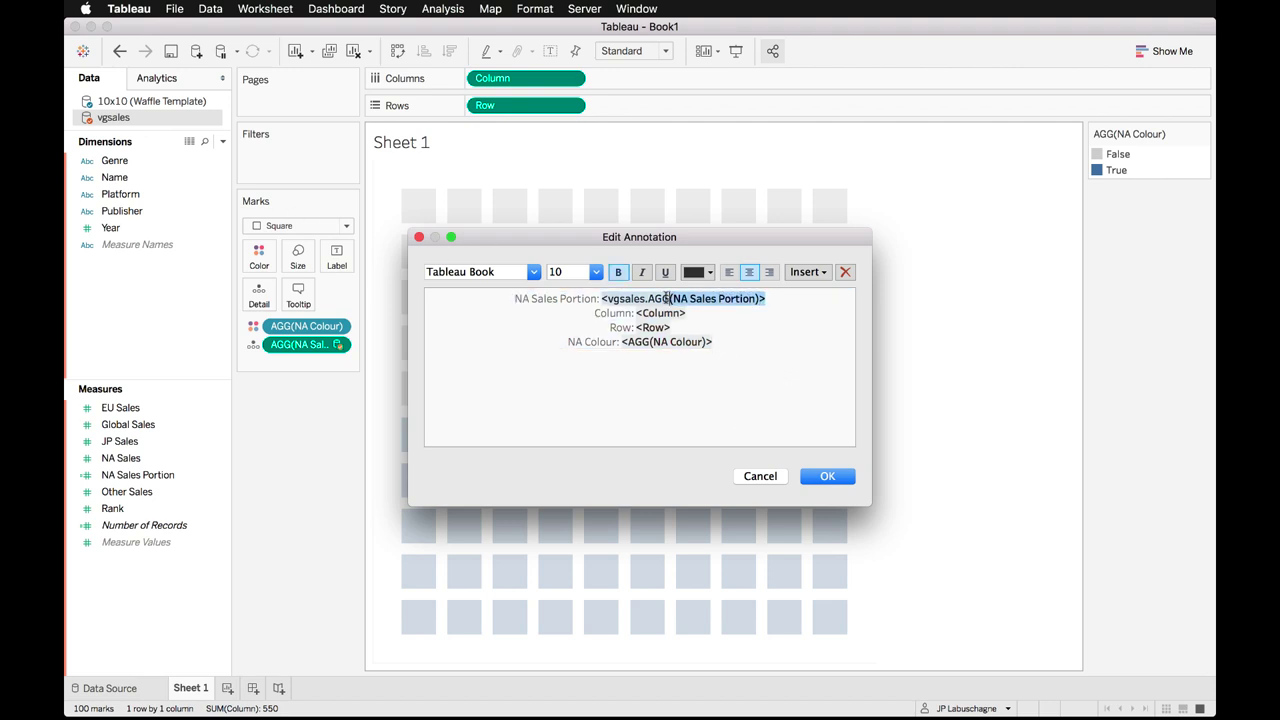
pyautogui.click(731, 331)
pyautogui.moveTo(726, 345); pyautogui.dragTo(567, 316)
pyautogui.press('BackSpace')
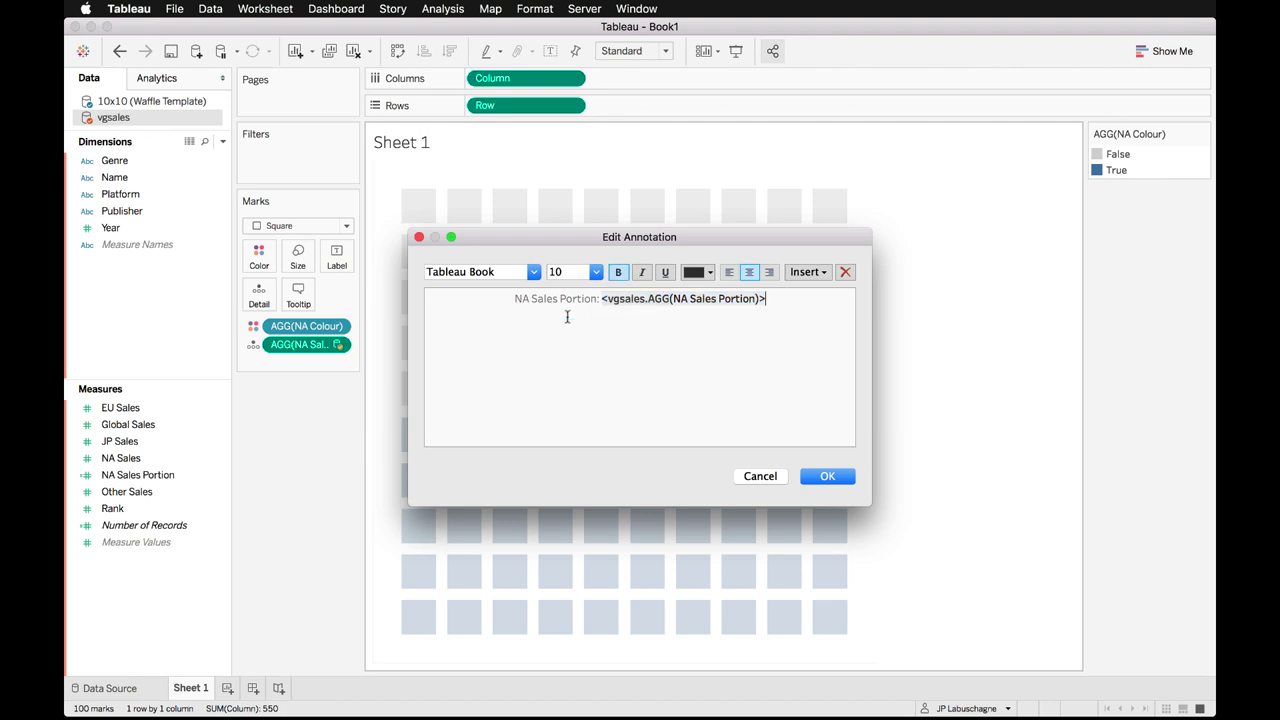
pyautogui.click(596, 300)
pyautogui.press('BackSpace')
pyautogui.press('BackSpace')
pyautogui.press('BackSpace')
pyautogui.press('BackSpace')
pyautogui.press('BackSpace')
pyautogui.press('BackSpace')
pyautogui.press('BackSpace')
pyautogui.press('BackSpace')
pyautogui.press('BackSpace')
pyautogui.press('BackSpace')
pyautogui.press('BackSpace')
pyautogui.press('BackSpace')
pyautogui.press('BackSpace')
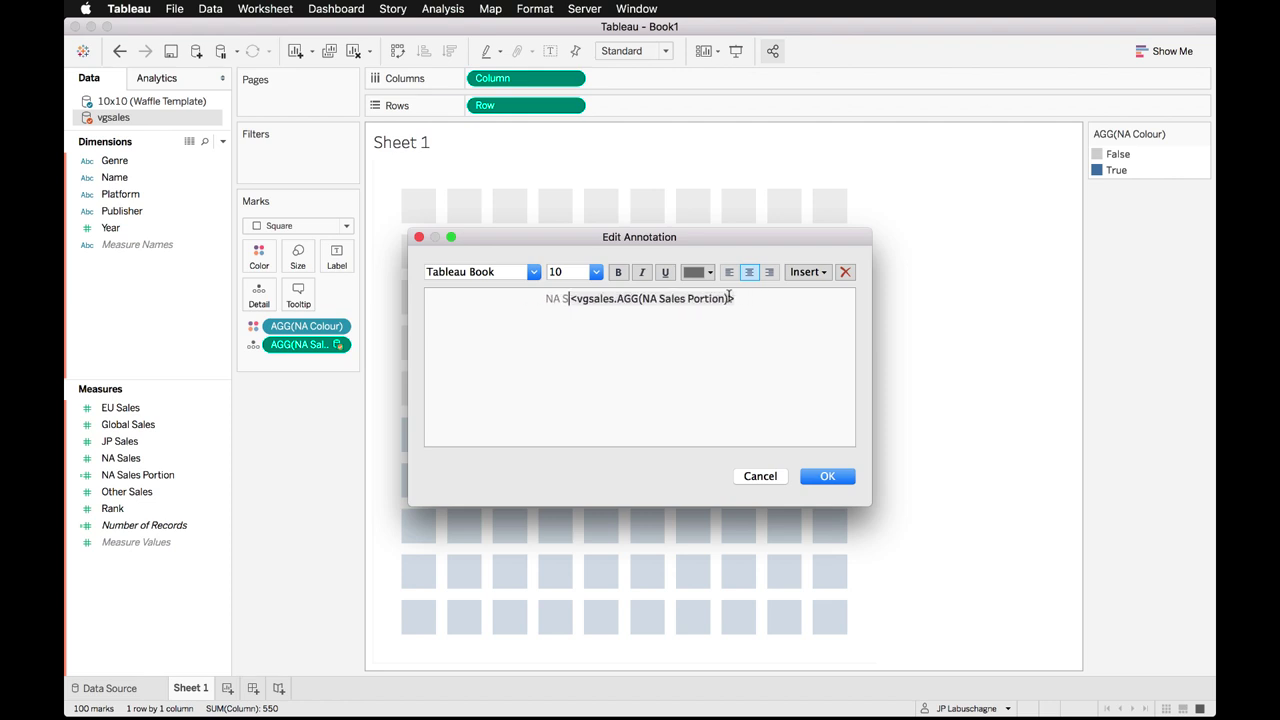
pyautogui.press('BackSpace')
pyautogui.press('BackSpace')
pyautogui.press('BackSpace')
pyautogui.press('BackSpace')
# Format the annotation's field text at size 24 in blue, toggle its bold style, and save the annotation.
pyautogui.moveTo(729, 297); pyautogui.dragTo(386, 291)
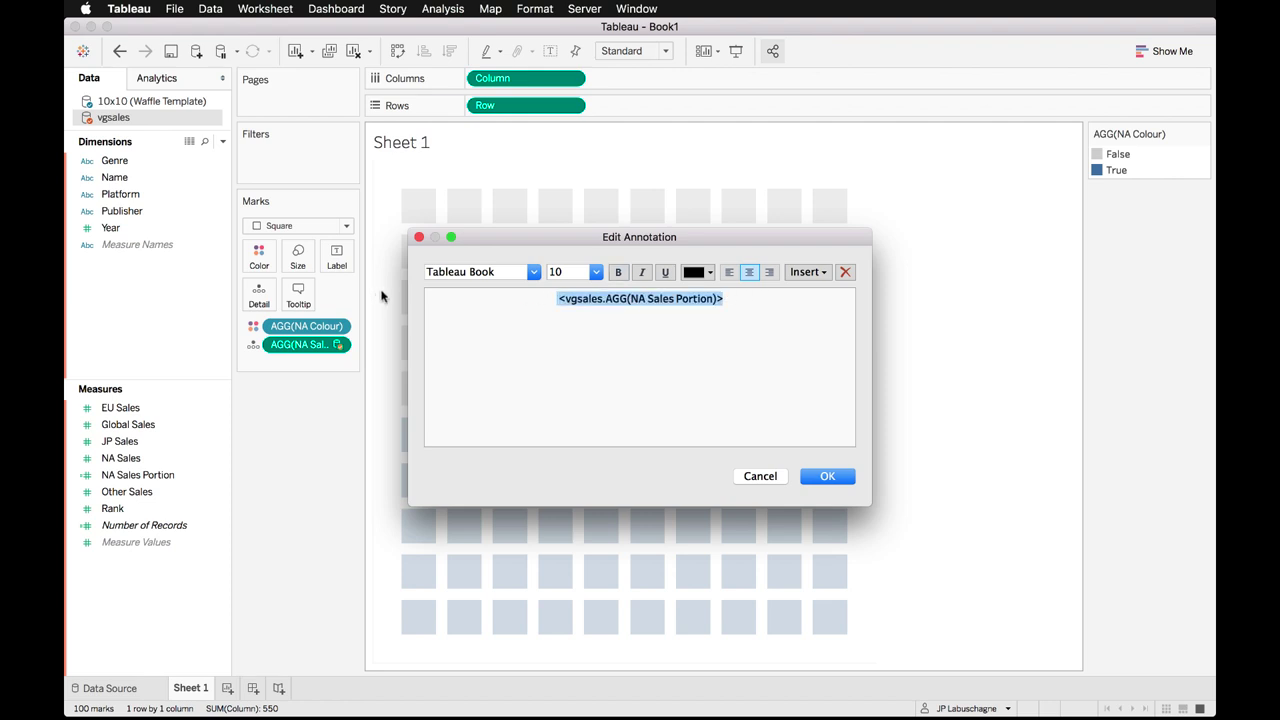
pyautogui.click(594, 273)
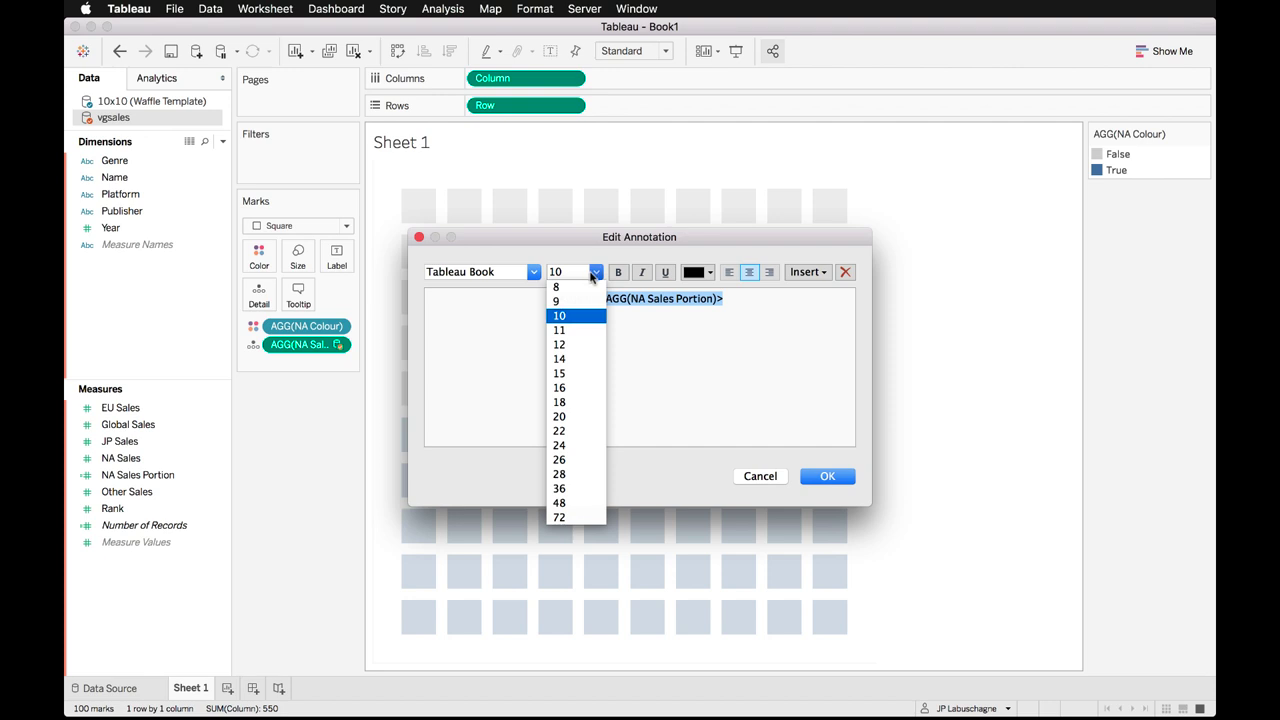
pyautogui.click(567, 445)
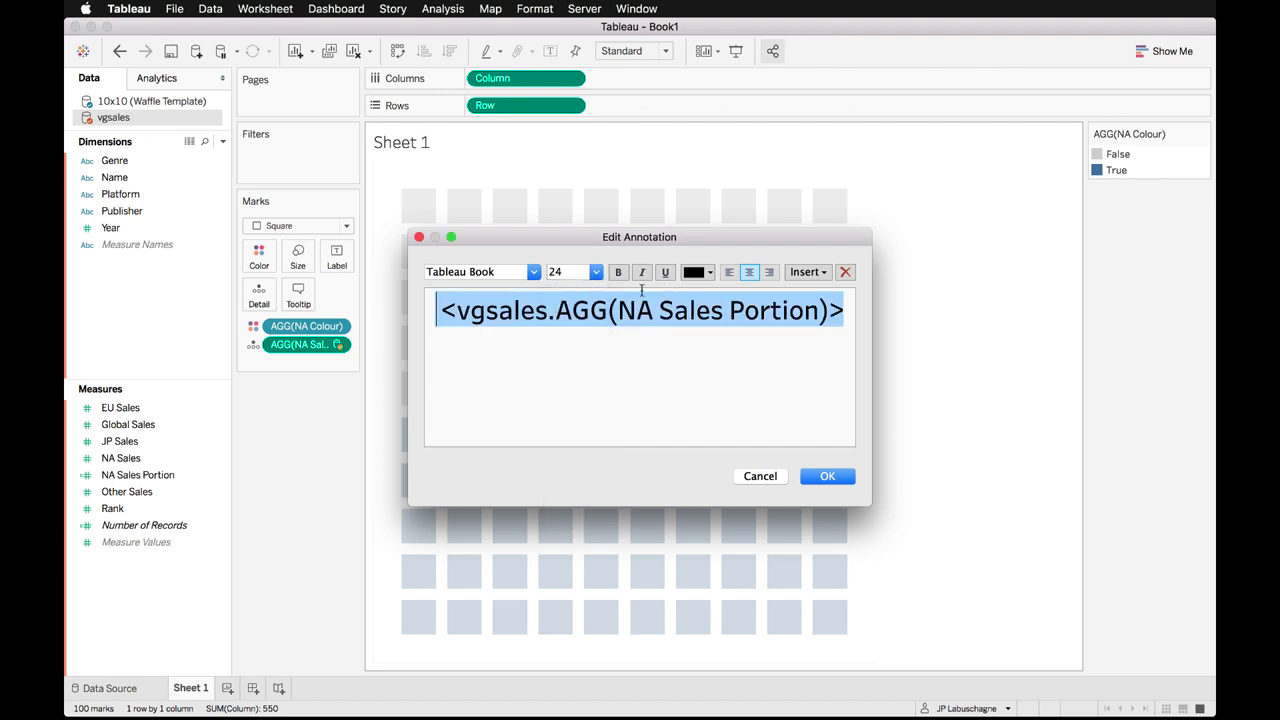
pyautogui.click(710, 274)
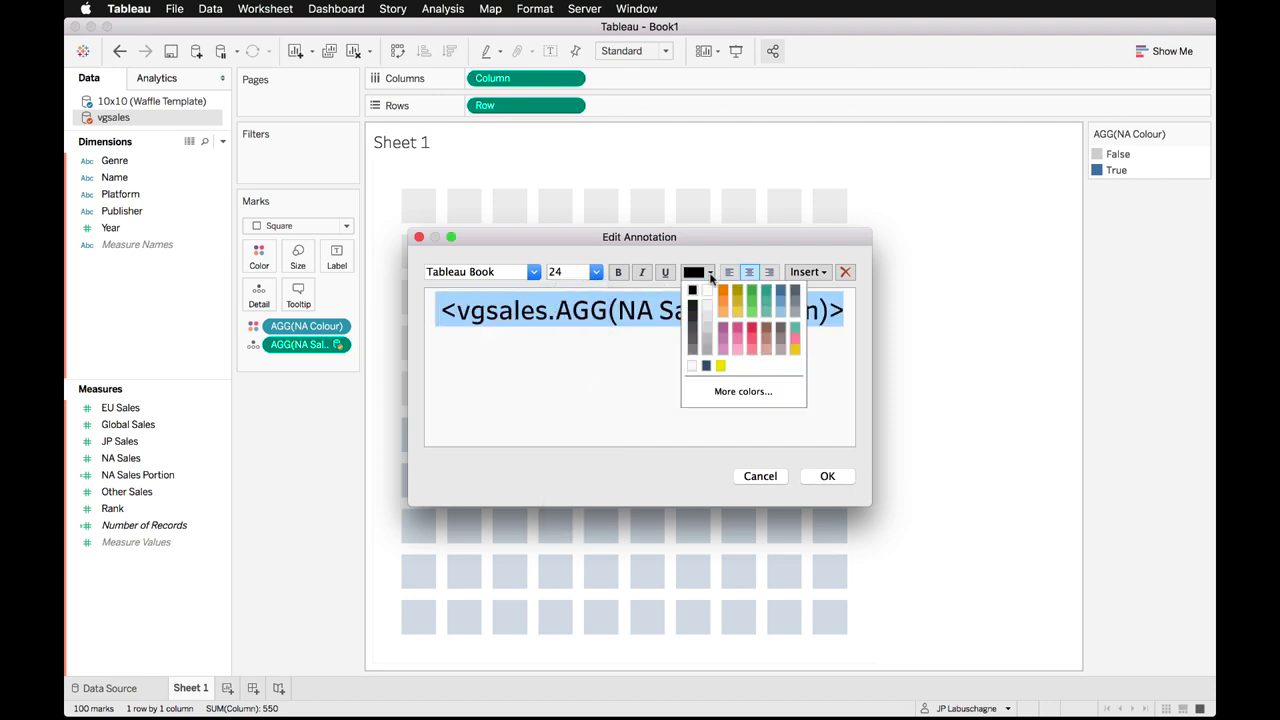
pyautogui.click(779, 292)
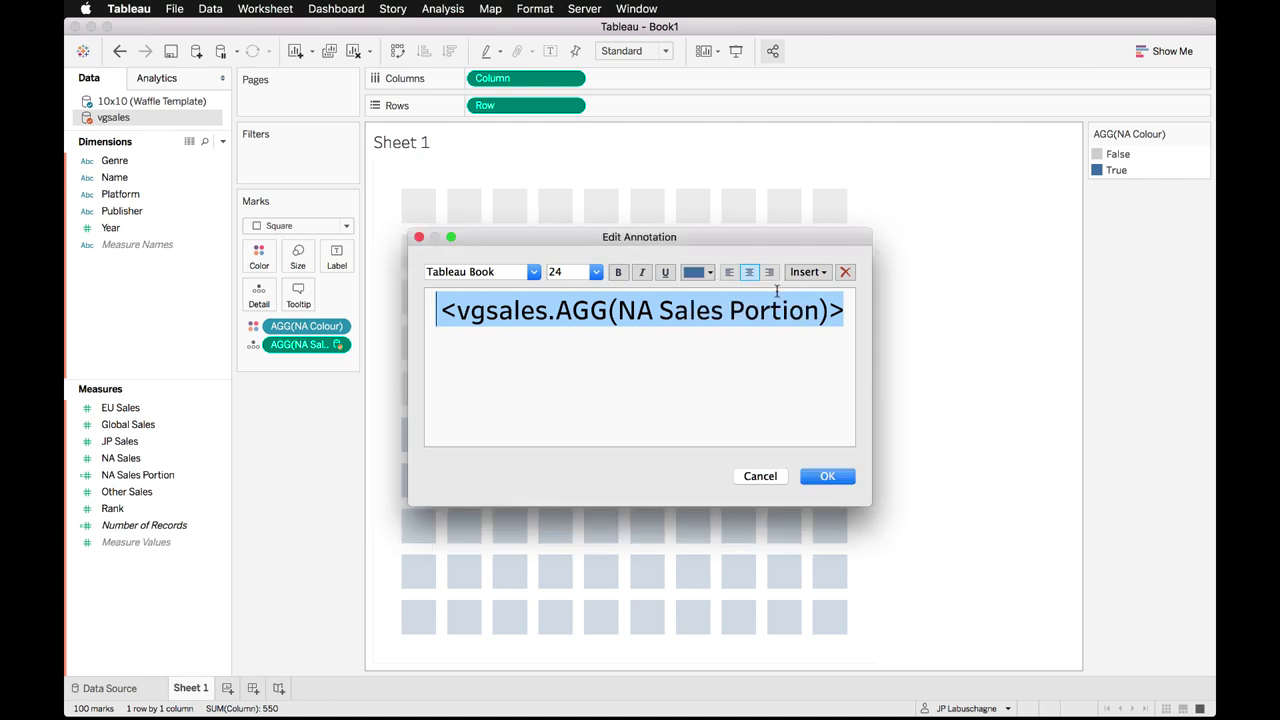
pyautogui.click(618, 272)
pyautogui.click(822, 476)
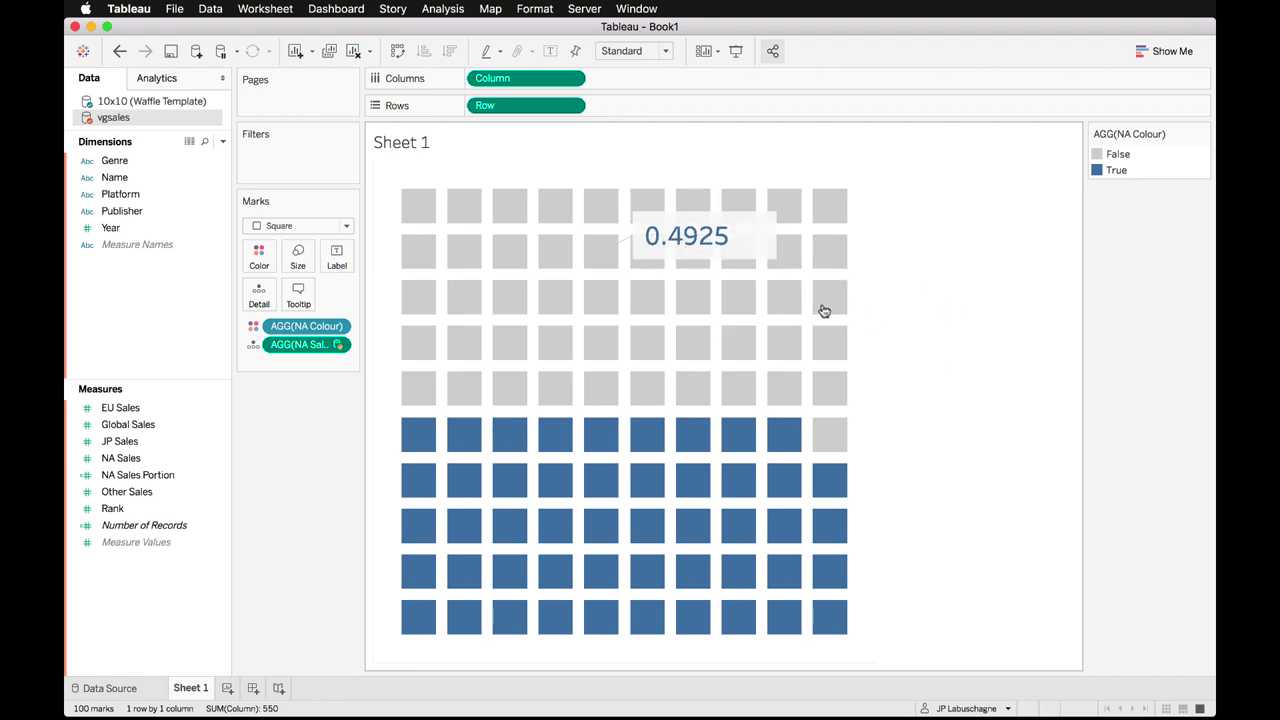
pyautogui.rightClick(677, 237)
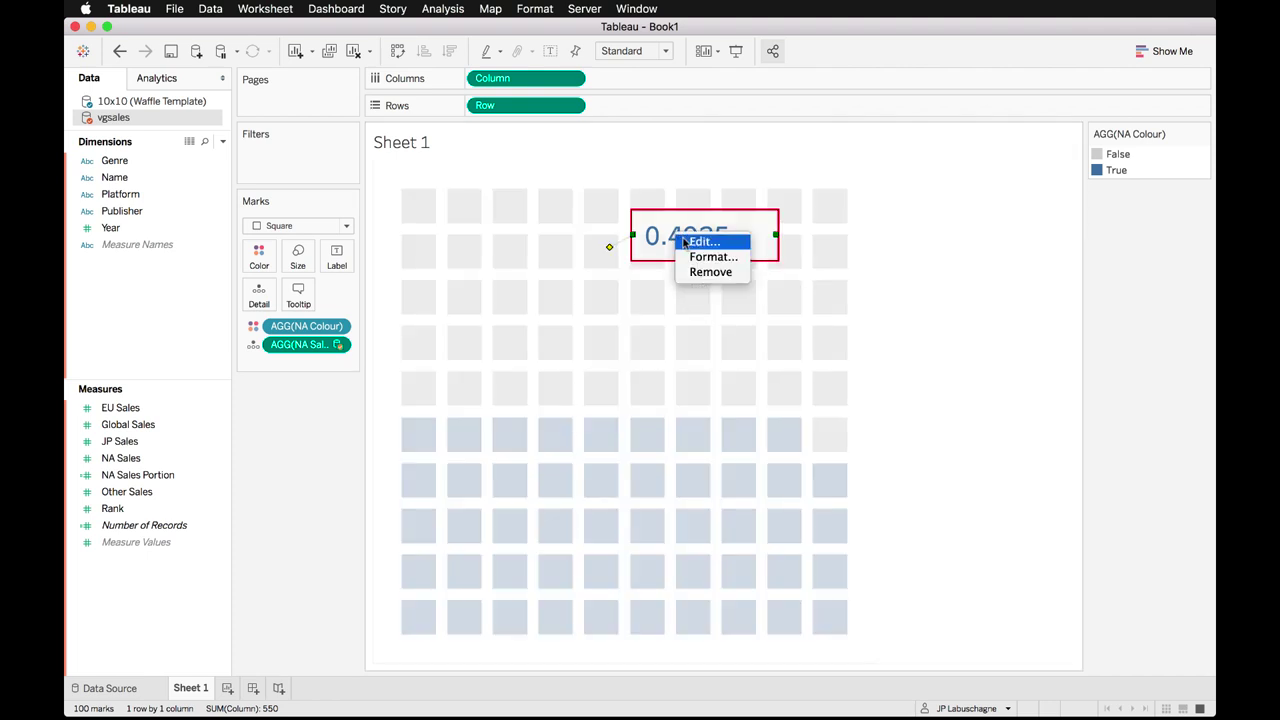
pyautogui.click(703, 254)
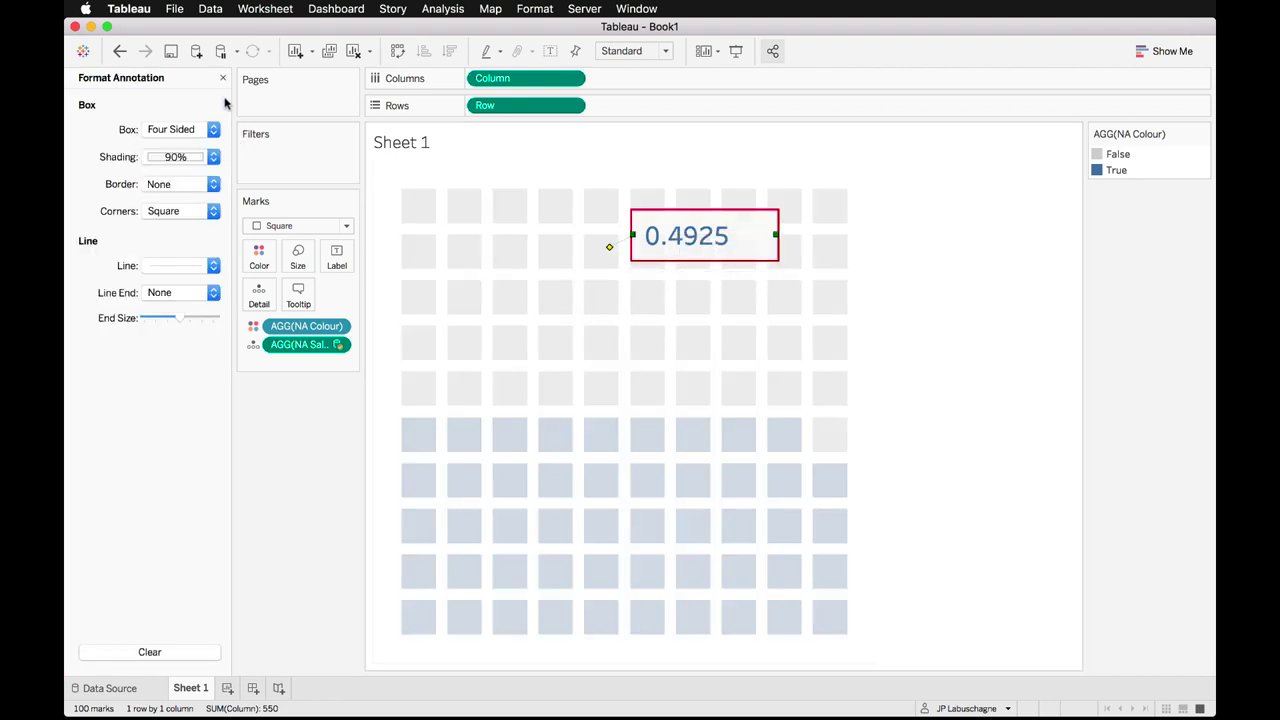
pyautogui.click(224, 80)
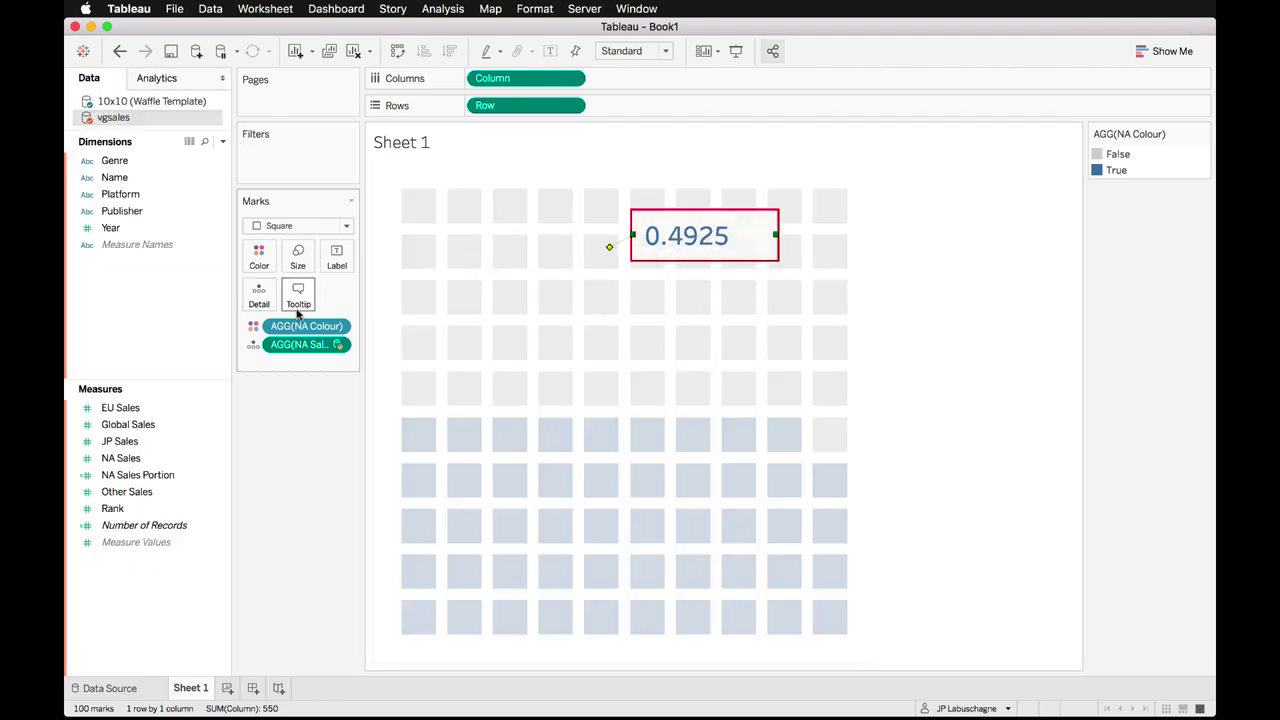
# Format the axis numbers of AGG(NA Sales Portion) as Percentage with 1 decimal place.
pyautogui.click(336, 327)
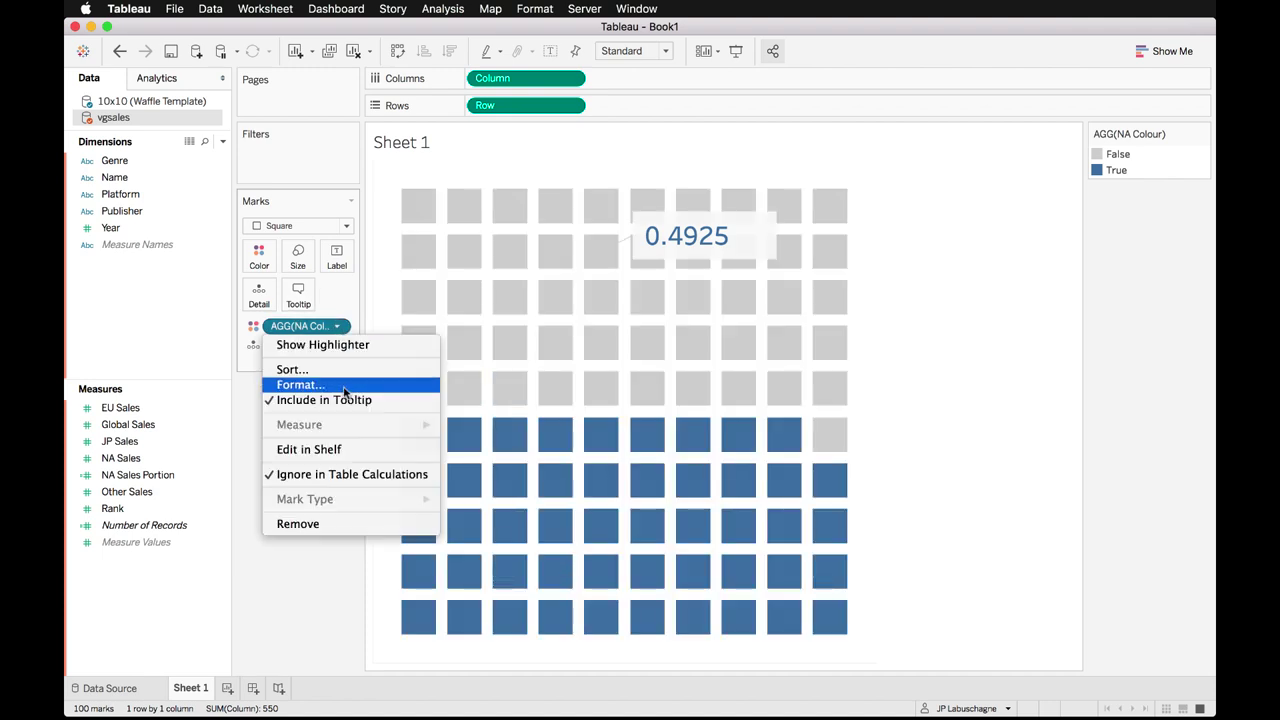
pyautogui.click(350, 384)
pyautogui.click(204, 108)
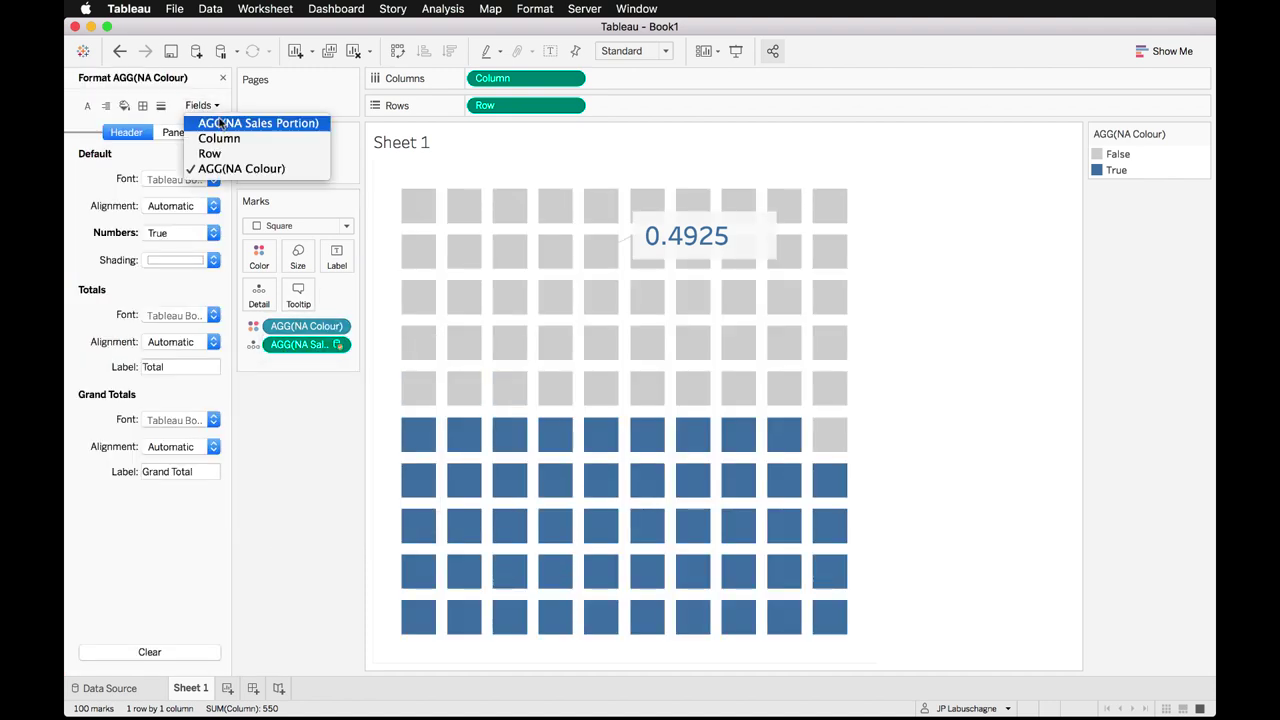
pyautogui.click(284, 124)
pyautogui.click(213, 288)
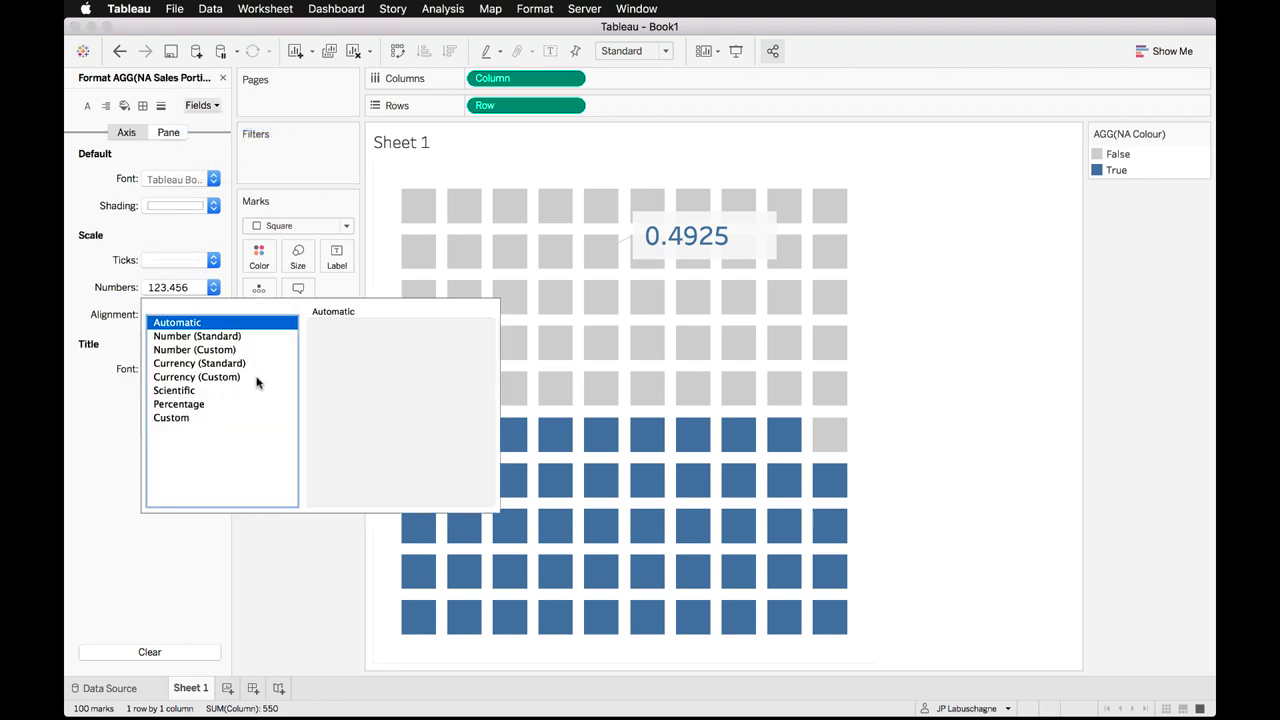
pyautogui.click(225, 404)
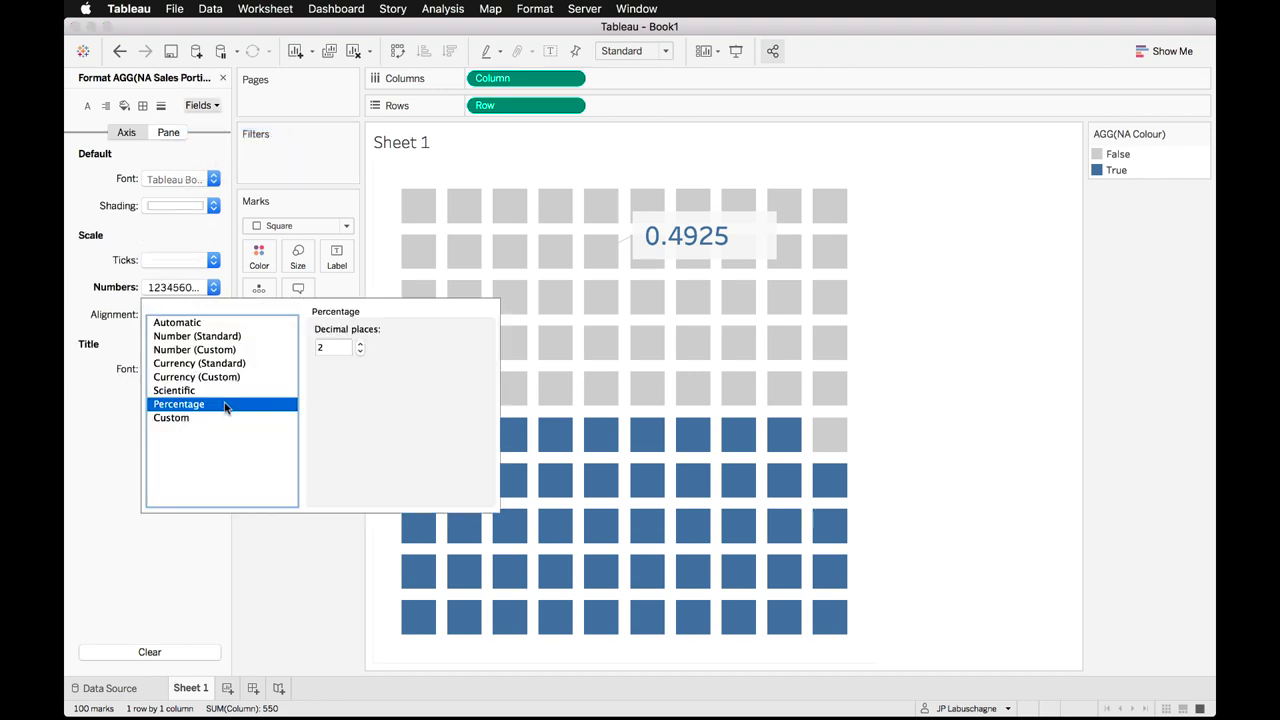
pyautogui.click(360, 351)
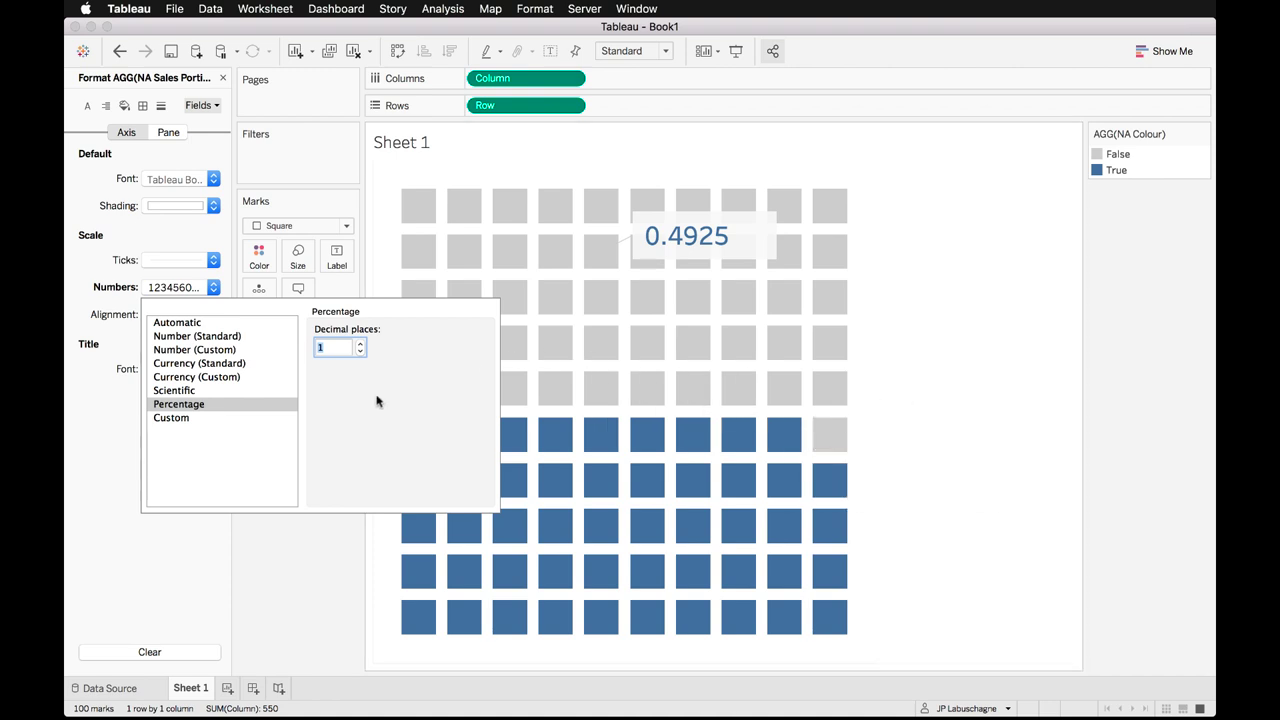
pyautogui.click(316, 525)
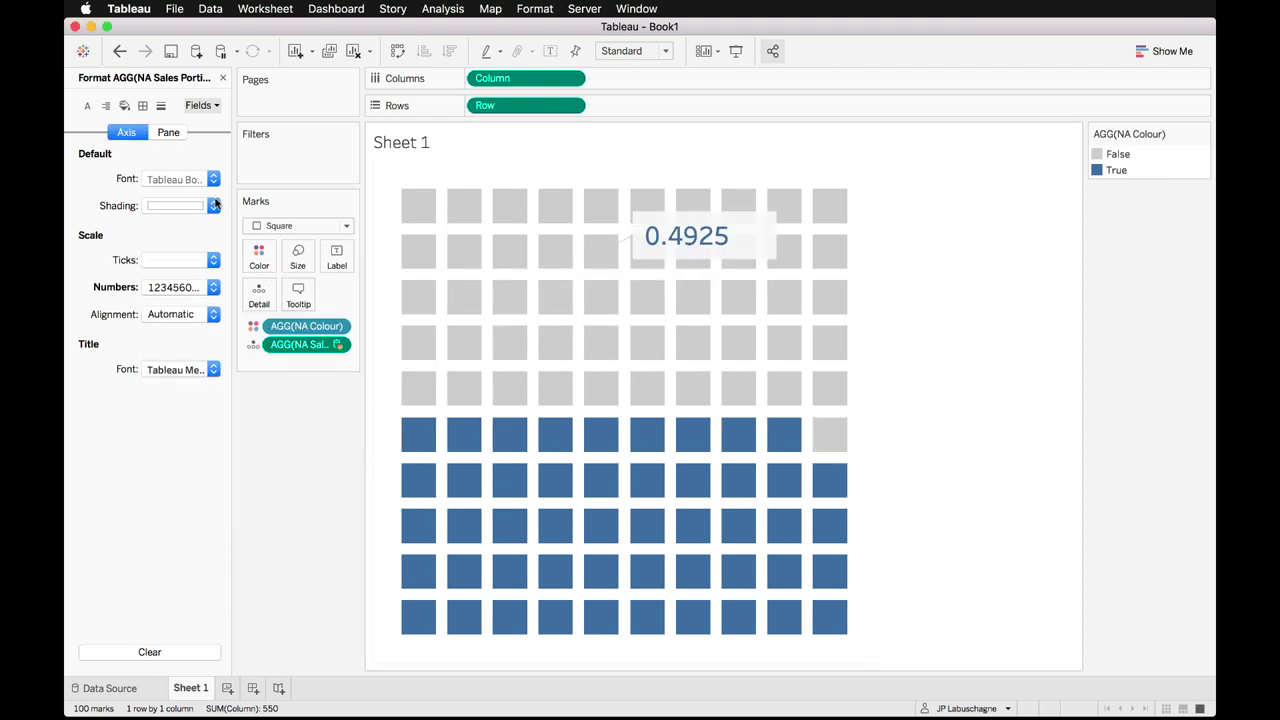
# Set the default pane number format of AGG(NA Sales Portion) to Percentage with 1 decimal place.
pyautogui.click(168, 132)
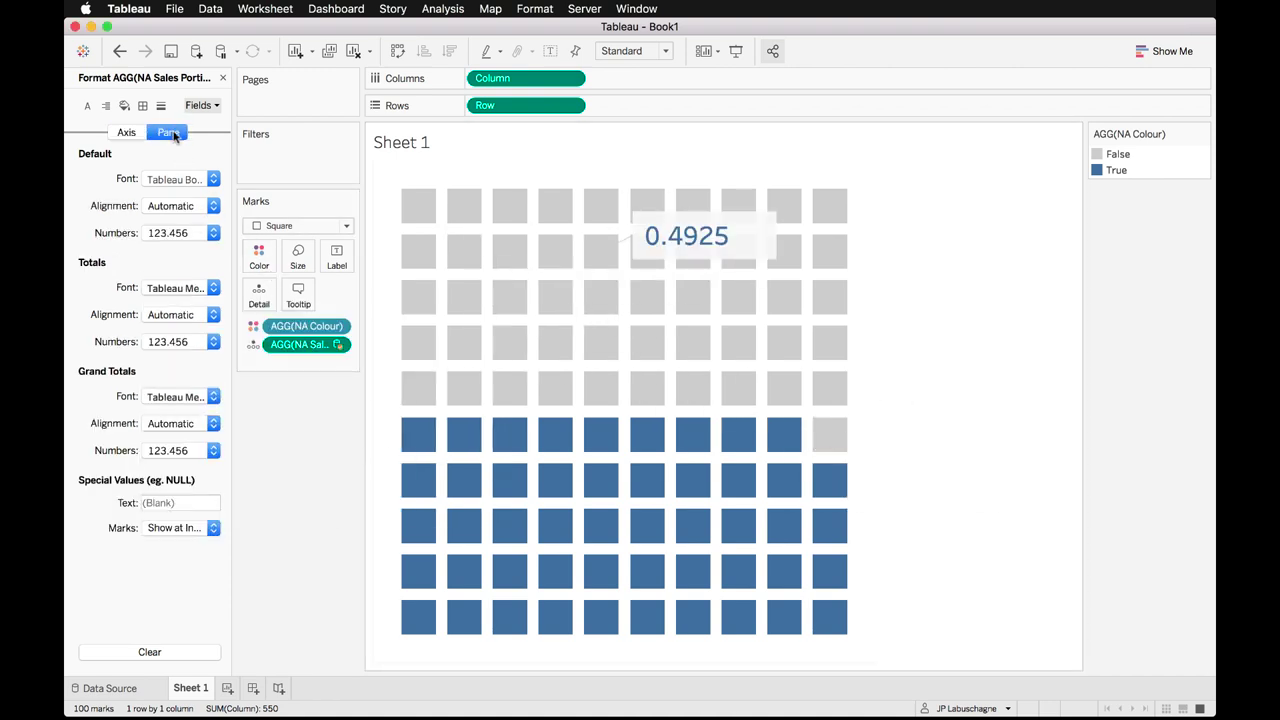
pyautogui.click(201, 232)
pyautogui.click(204, 350)
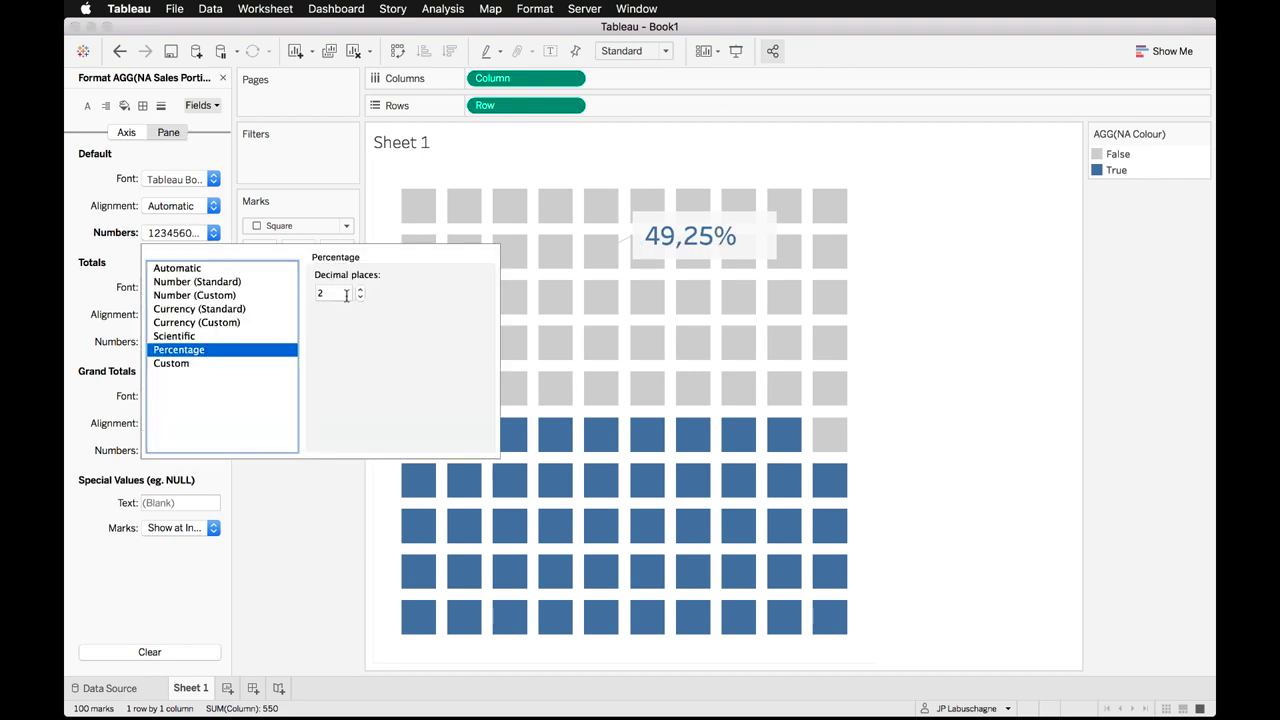
pyautogui.click(361, 297)
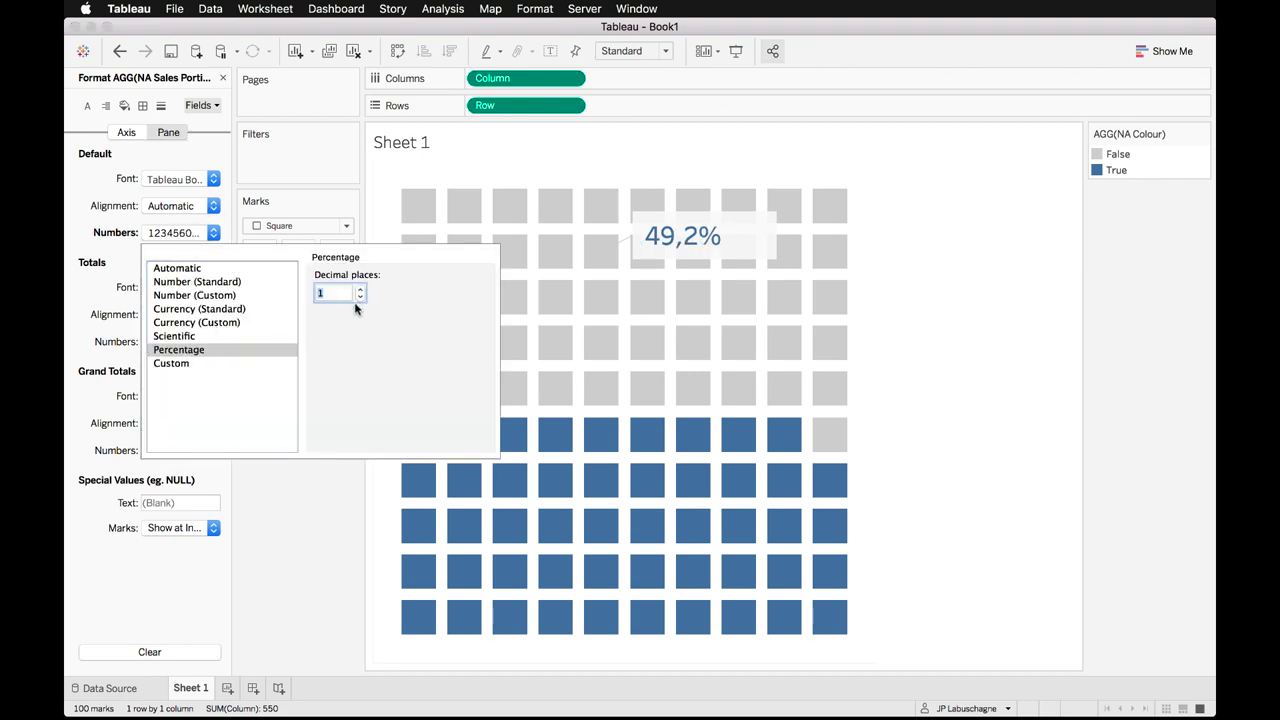
pyautogui.click(940, 290)
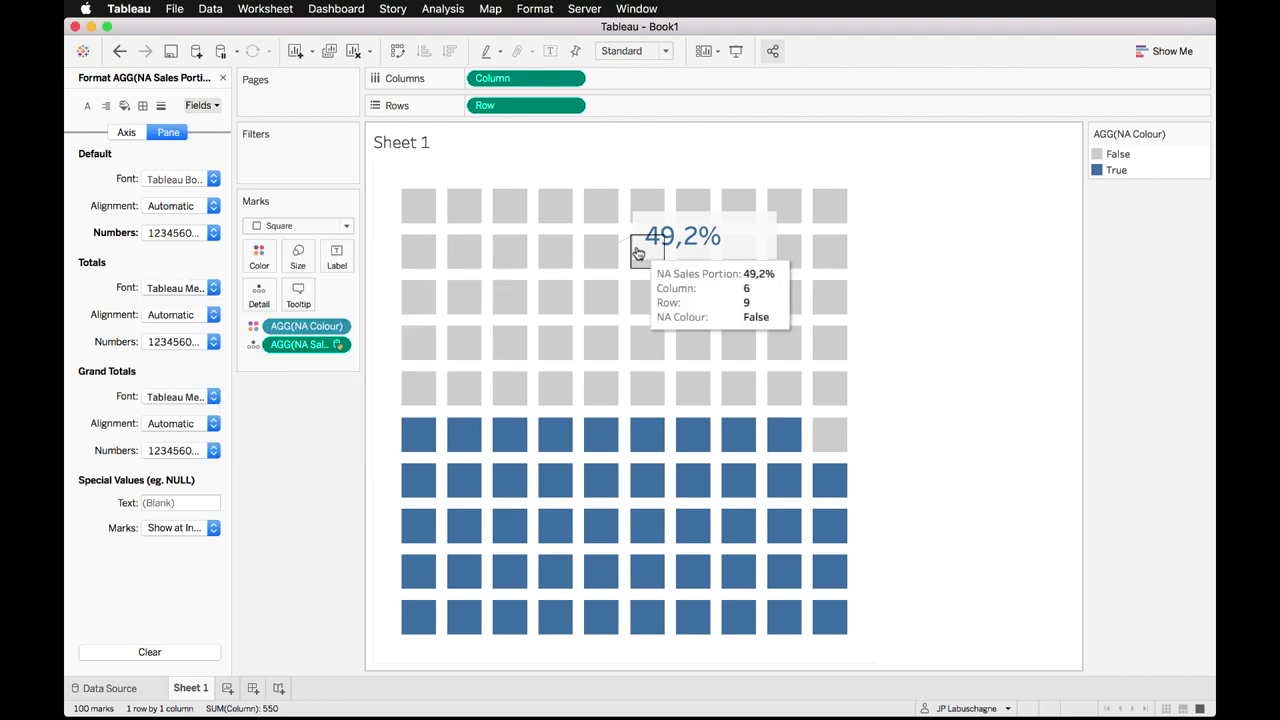
# Remove the annotation's leader line by setting its line format to None.
pyautogui.rightClick(693, 232)
pyautogui.click(710, 256)
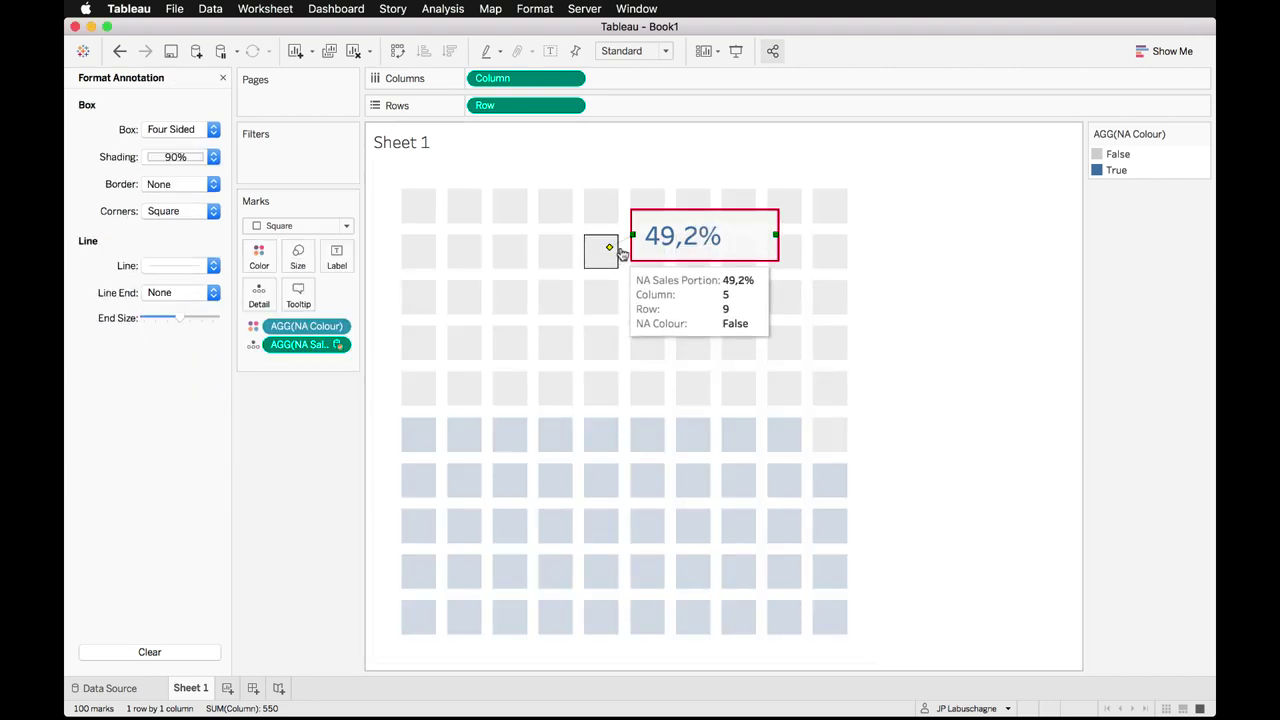
pyautogui.click(208, 267)
pyautogui.click(192, 292)
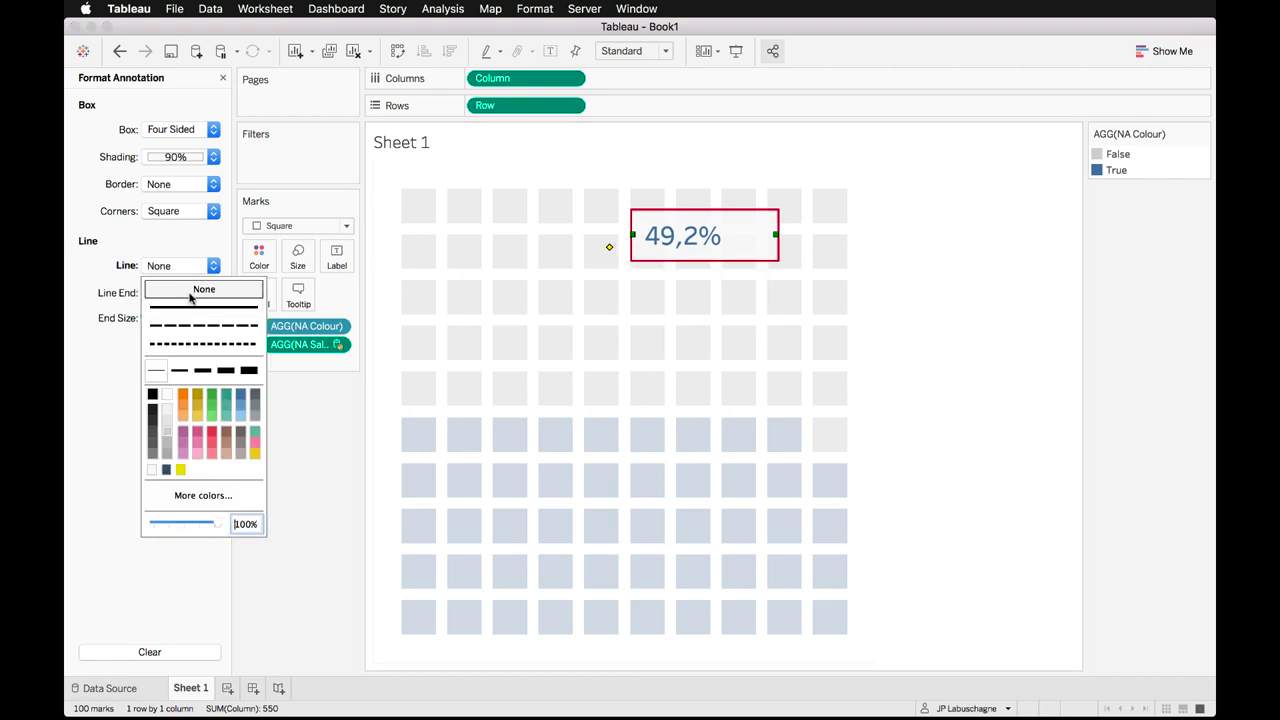
# Narrow the annotation box so it fits more closely around the percentage text, and deselect it.
pyautogui.click(776, 240)
pyautogui.click(751, 233)
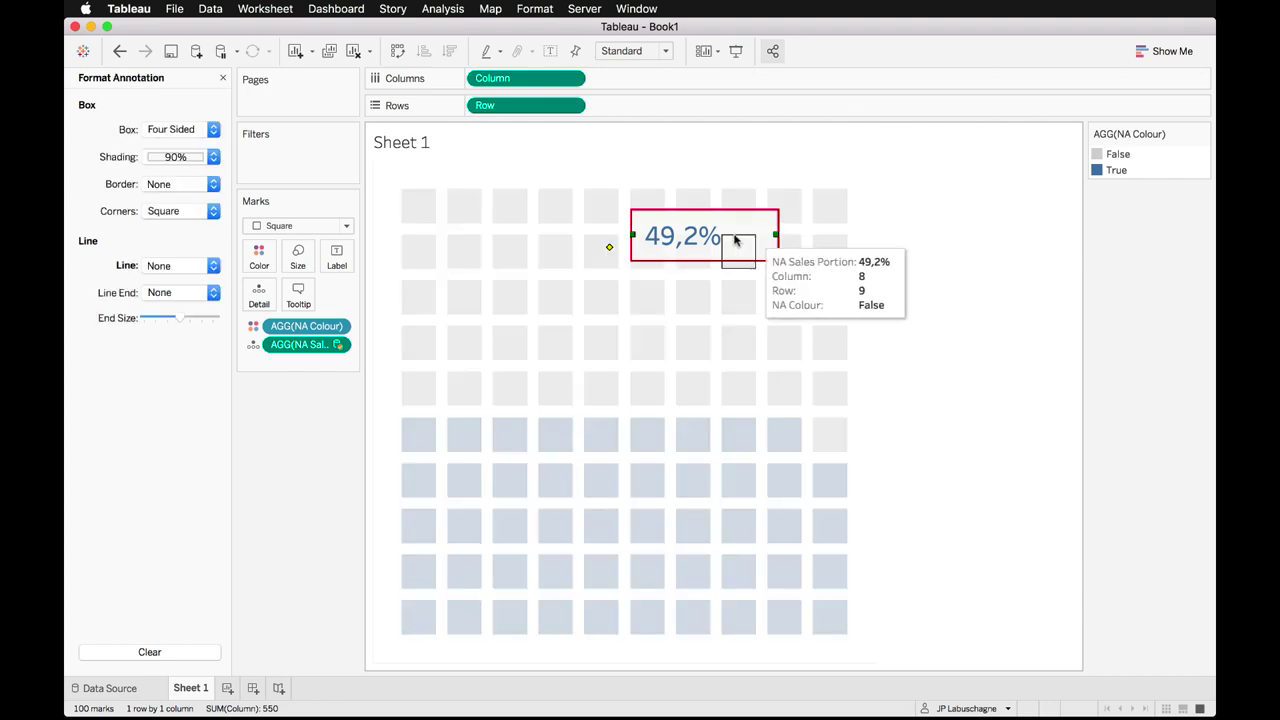
pyautogui.moveTo(752, 234); pyautogui.dragTo(748, 235)
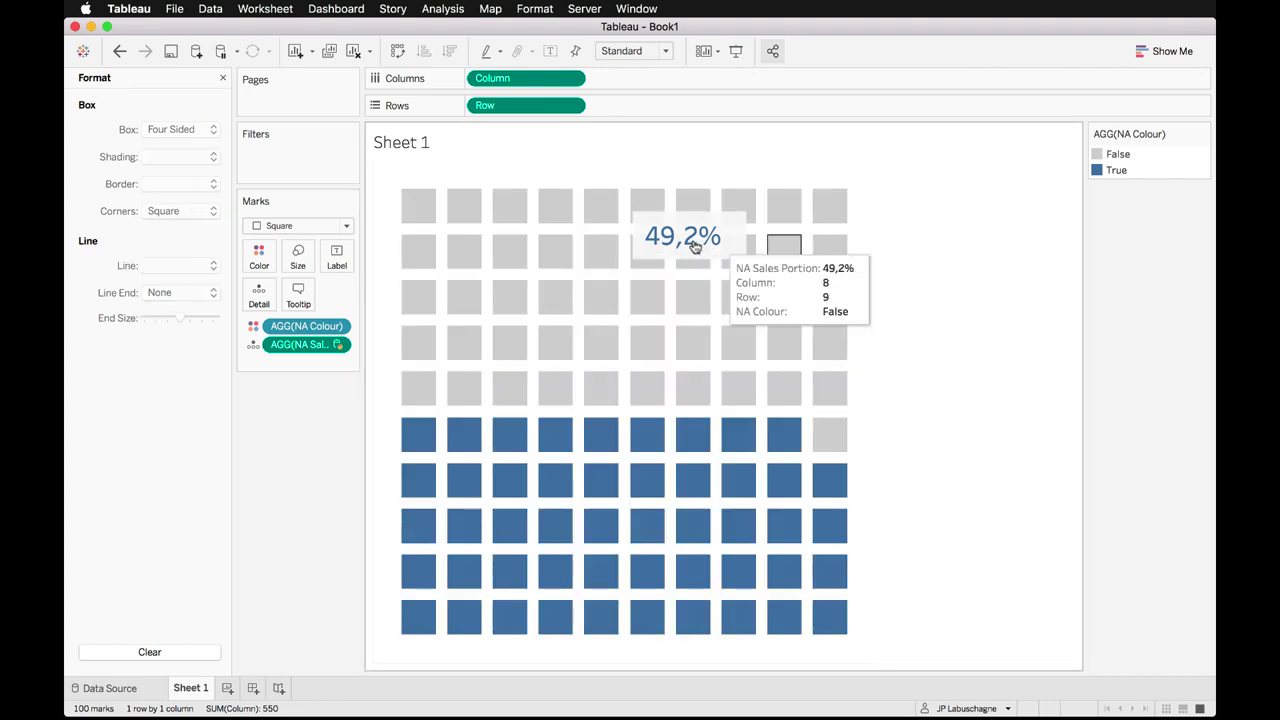
pyautogui.click(643, 251)
pyautogui.click(938, 217)
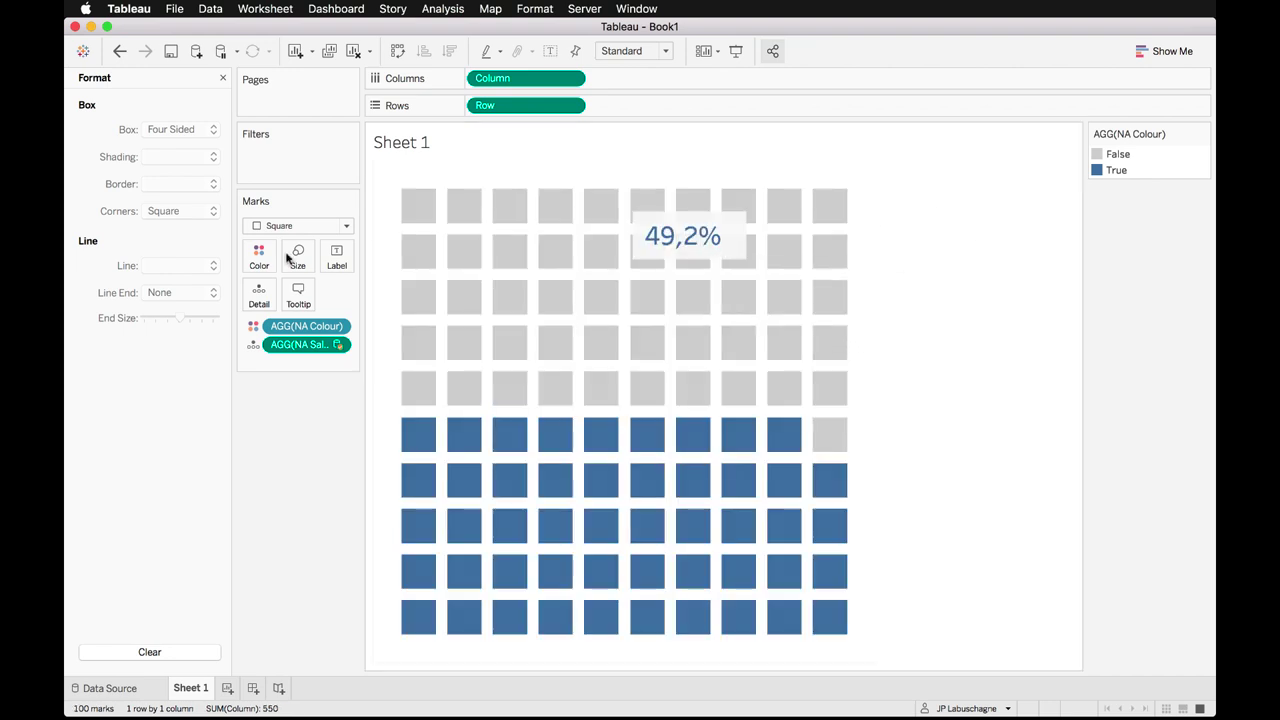
# Set the annotation box's shading to None so the squares behind it show through.
pyautogui.click(731, 231)
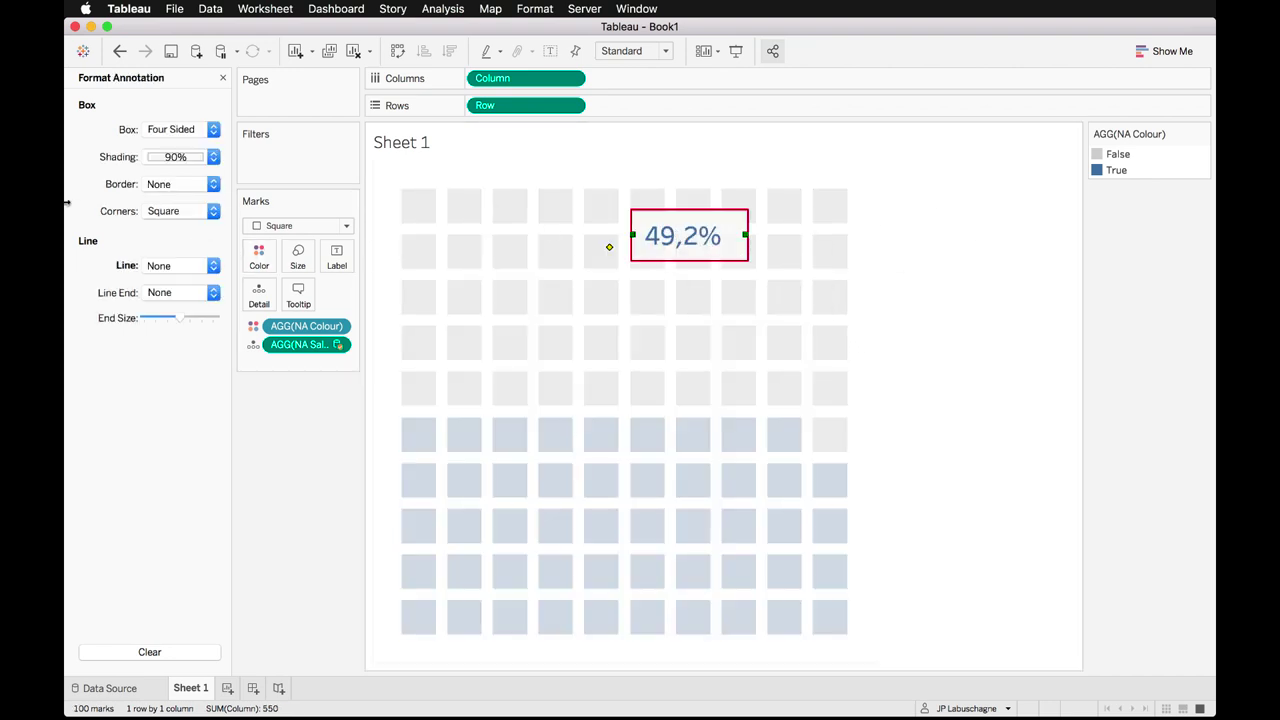
pyautogui.click(172, 157)
pyautogui.click(210, 183)
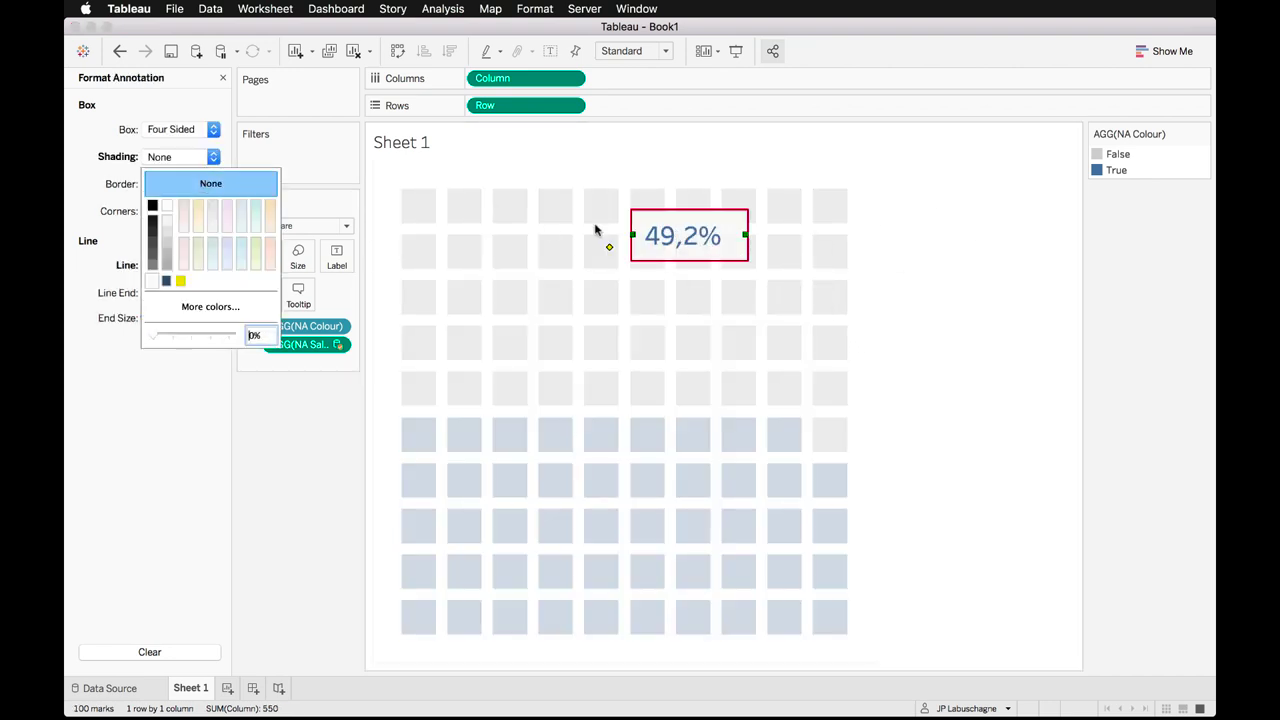
pyautogui.click(1043, 263)
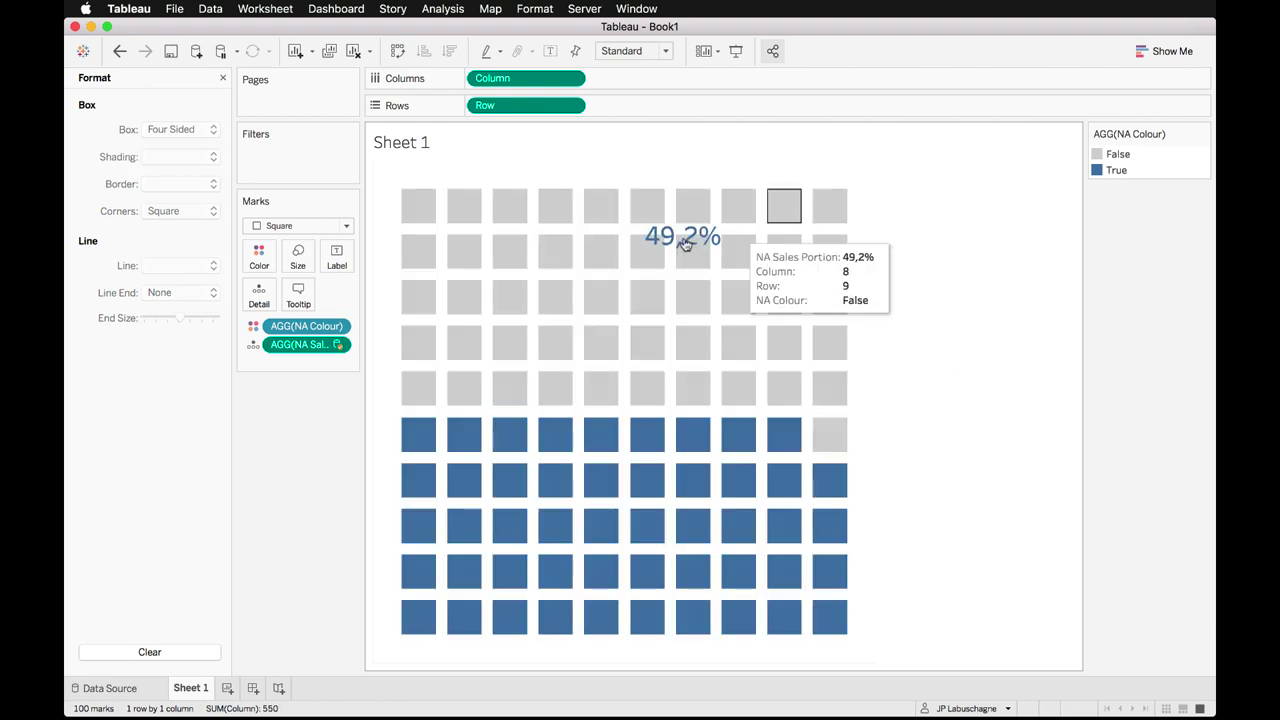
# Move the percentage annotation so it is centred over the waffle square at column 5, row 9.
pyautogui.click(682, 236)
pyautogui.moveTo(678, 233); pyautogui.dragTo(600, 246)
pyautogui.click(977, 277)
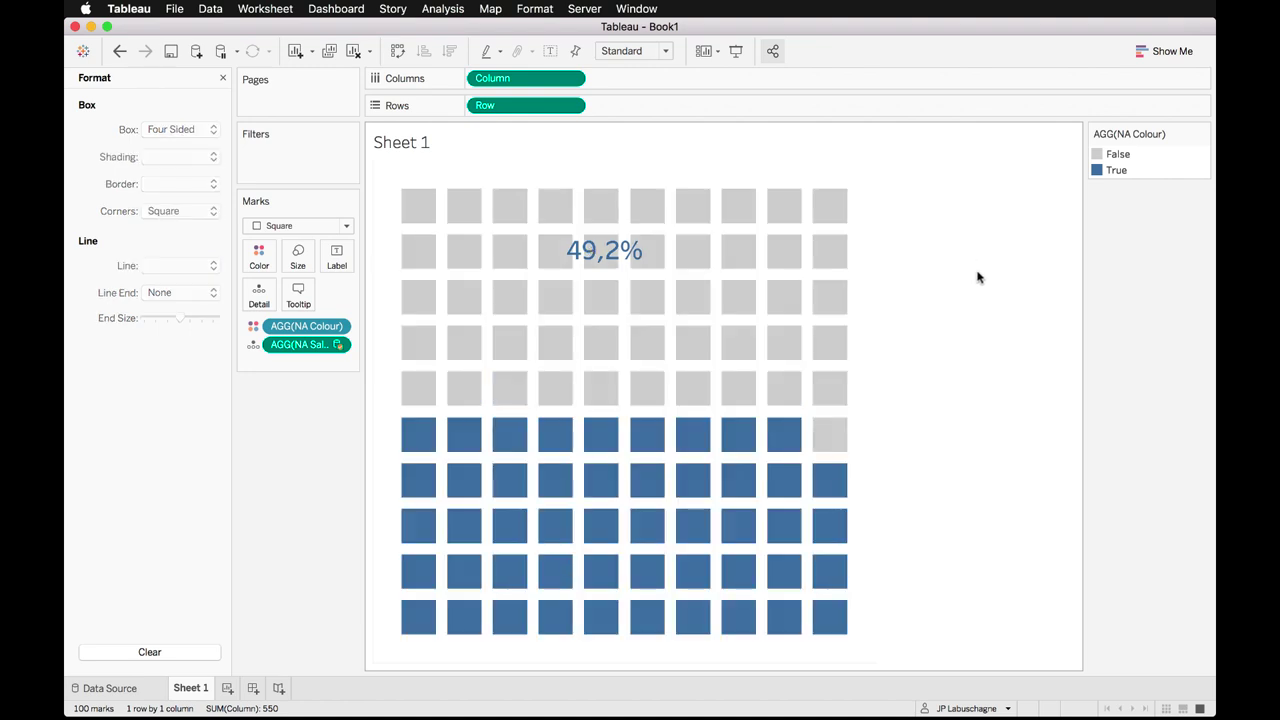
# Set the font size of the annotation's <vgsales.AGG(NA Sales Portion)> field to 36 and save the annotation.
pyautogui.doubleClick(616, 254)
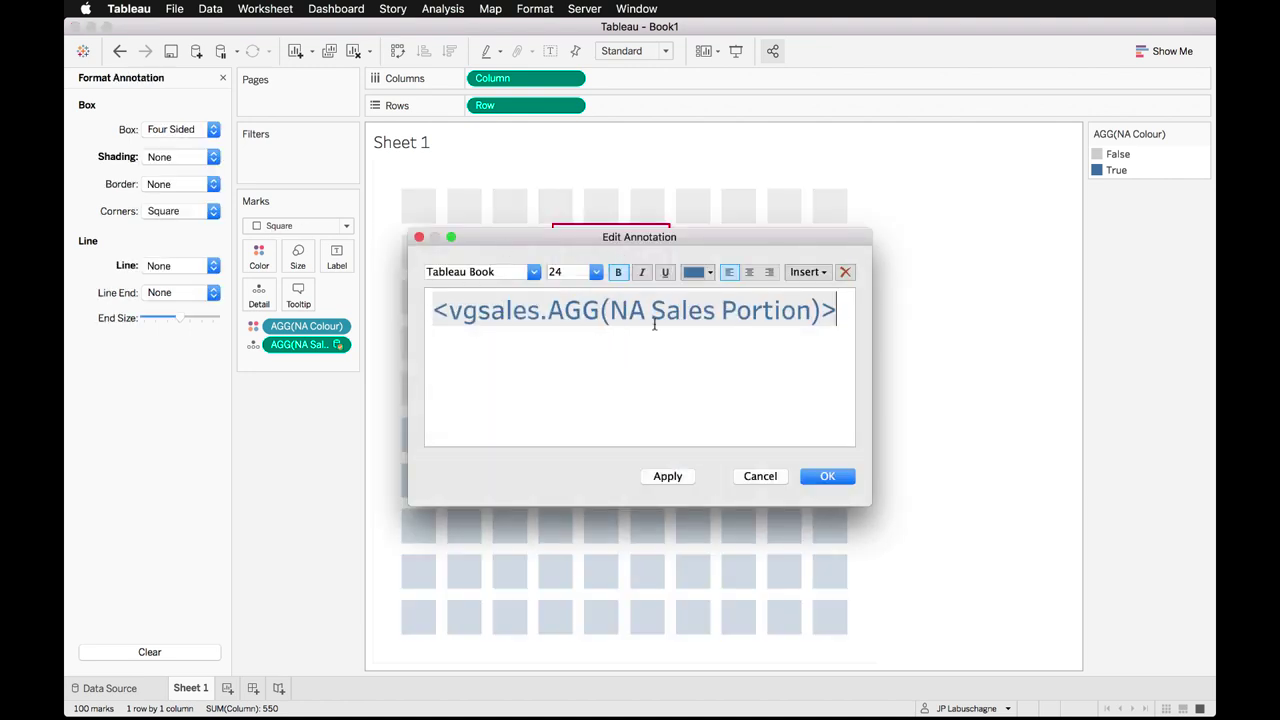
pyautogui.tripleClick(436, 313)
pyautogui.click(595, 273)
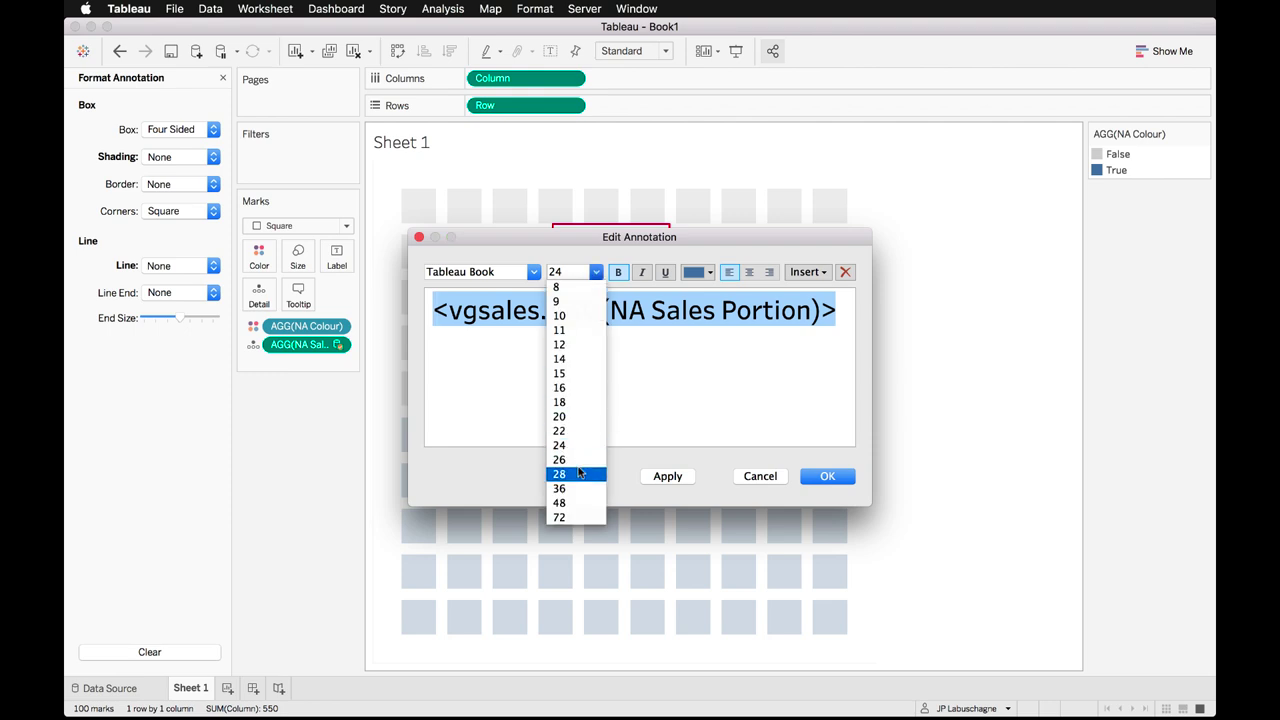
pyautogui.click(572, 488)
pyautogui.click(825, 477)
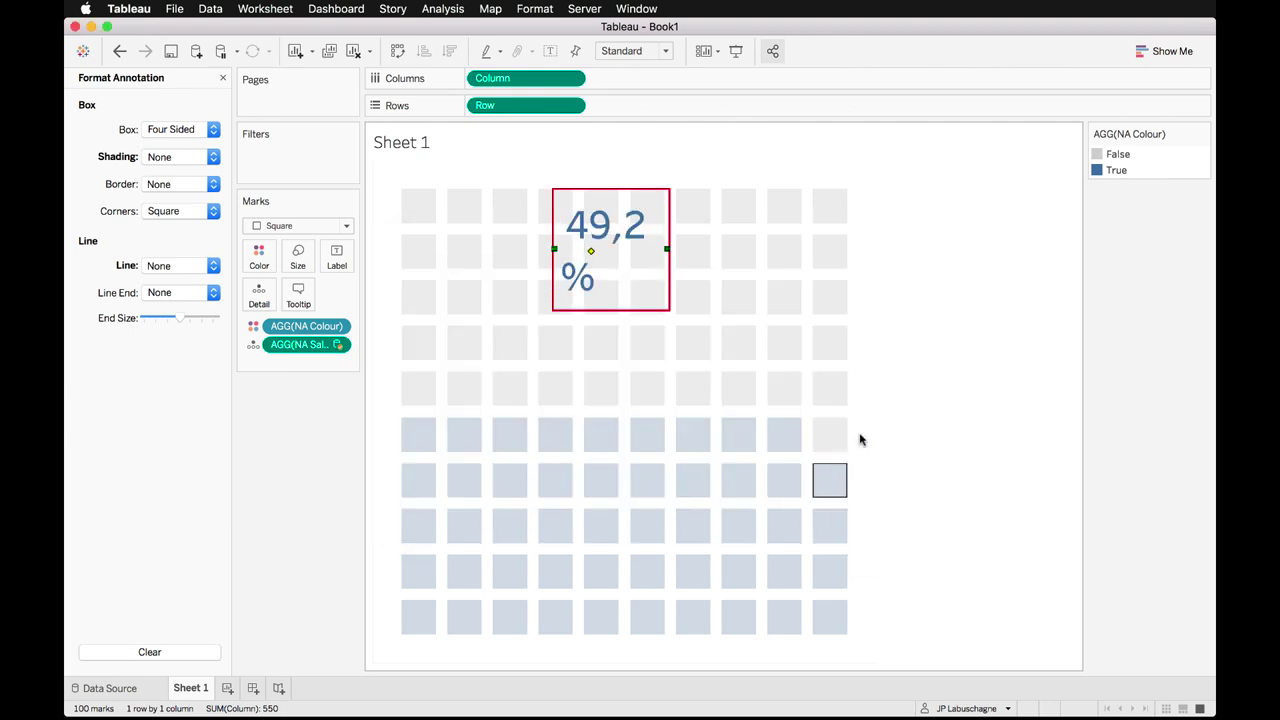
# Widen the annotation box on both sides so the enlarged percentage fits on one line, and deselect it.
pyautogui.moveTo(553, 248); pyautogui.dragTo(538, 248)
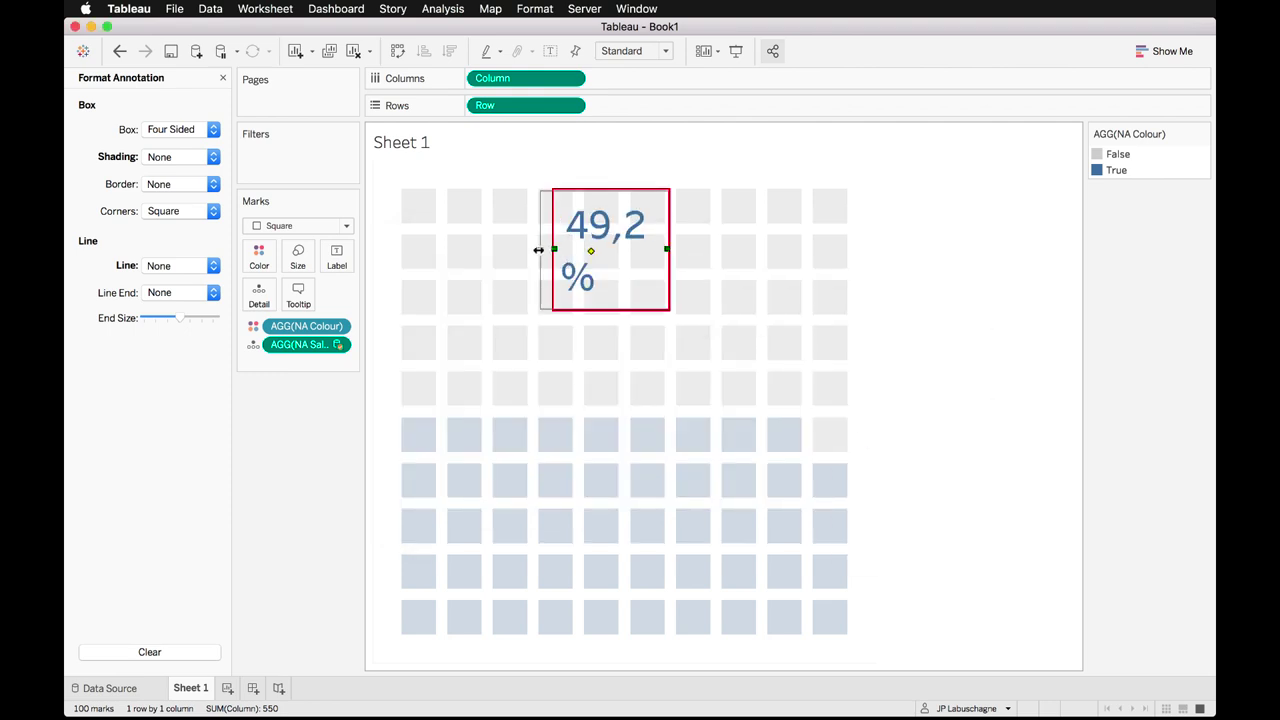
pyautogui.moveTo(669, 249); pyautogui.dragTo(700, 250)
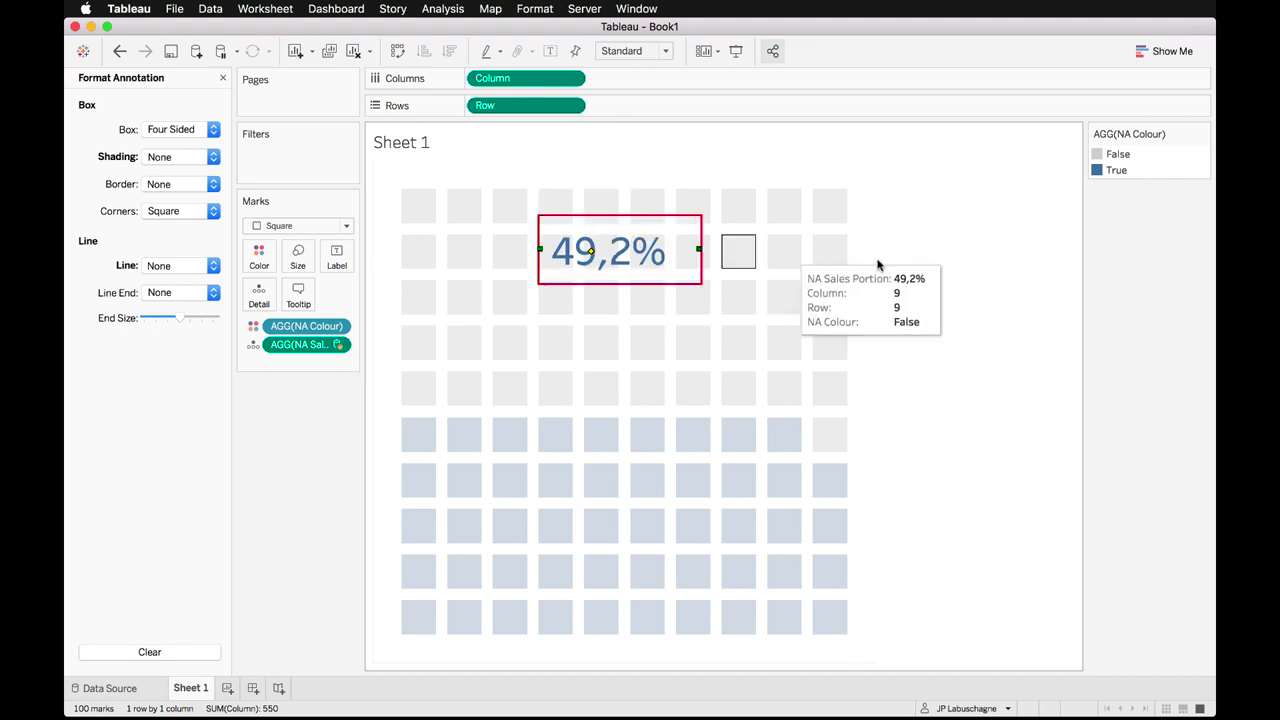
pyautogui.click(659, 276)
pyautogui.click(601, 255)
pyautogui.click(937, 285)
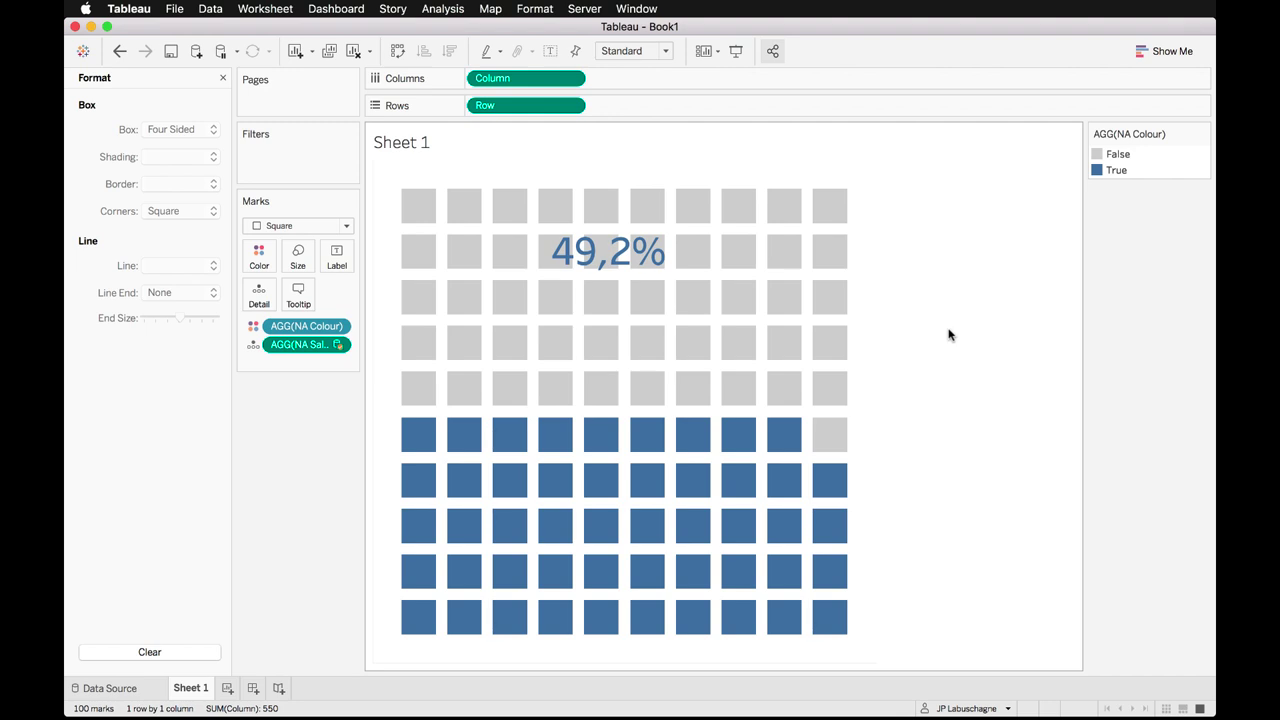
# Rename the worksheet Sheet 1 as NA and close the formatting pane.
pyautogui.doubleClick(190, 689)
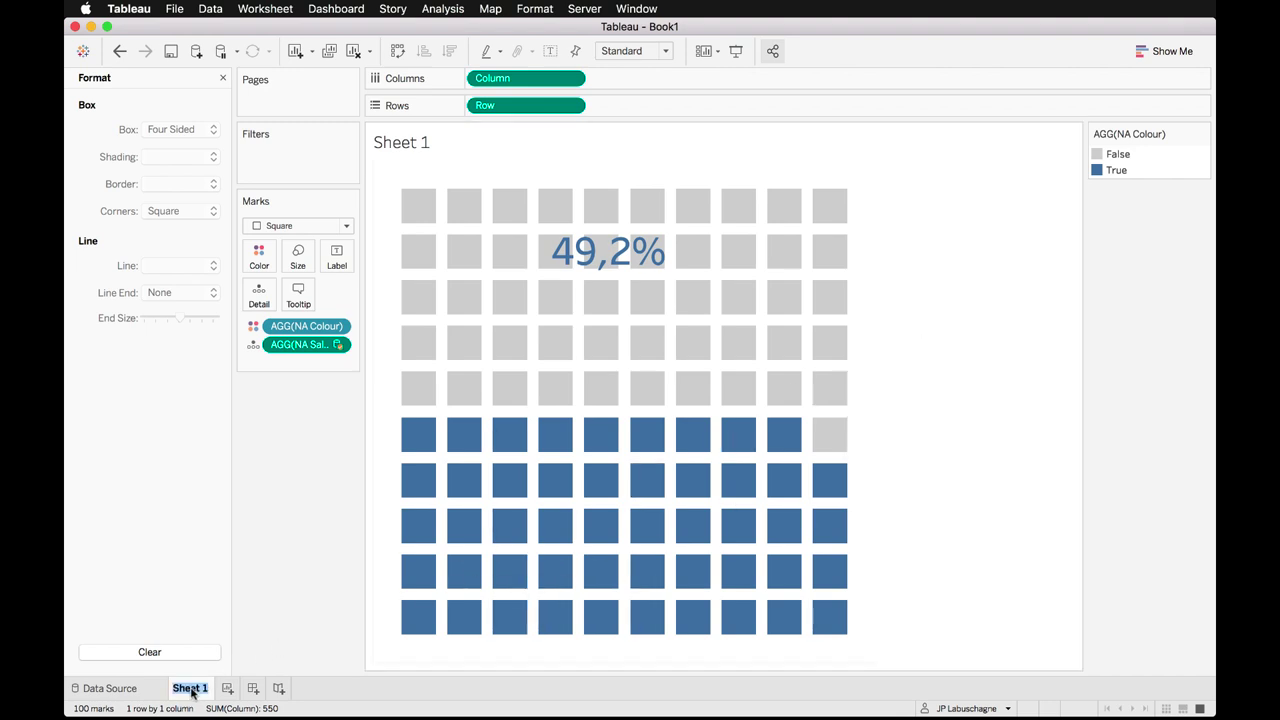
pyautogui.write('NA')
pyautogui.press('Return')
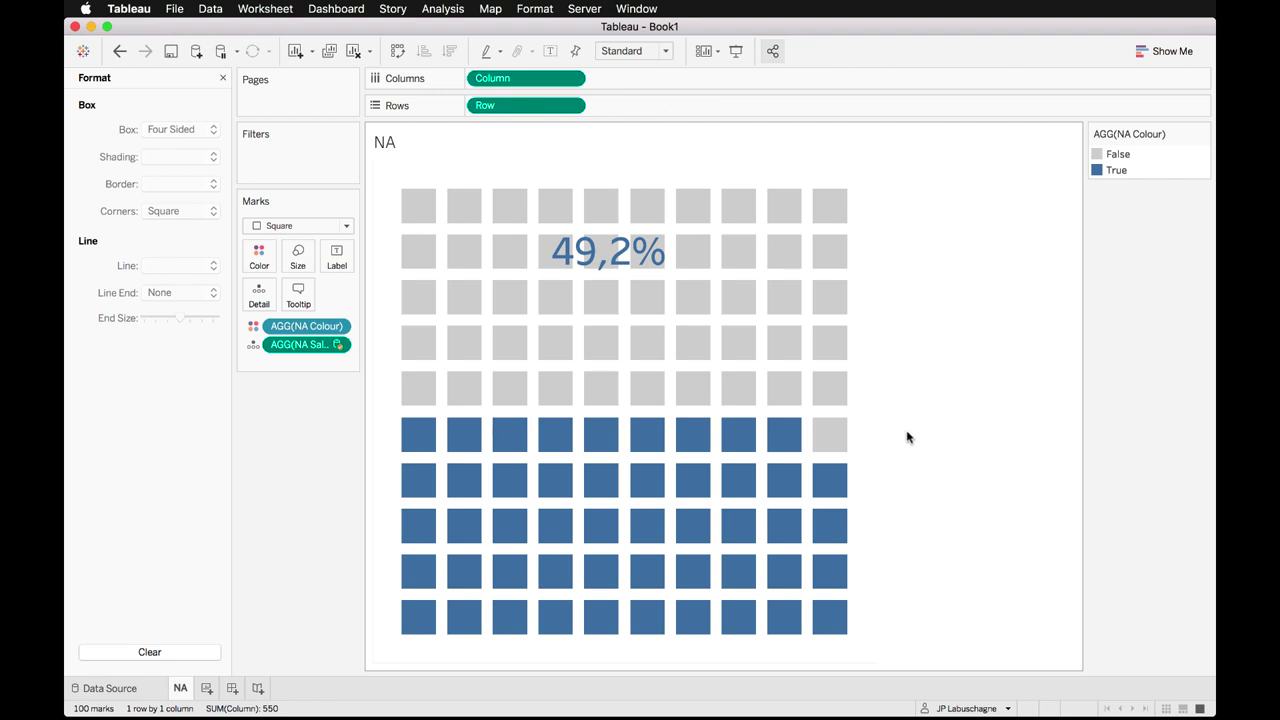
pyautogui.click(222, 78)
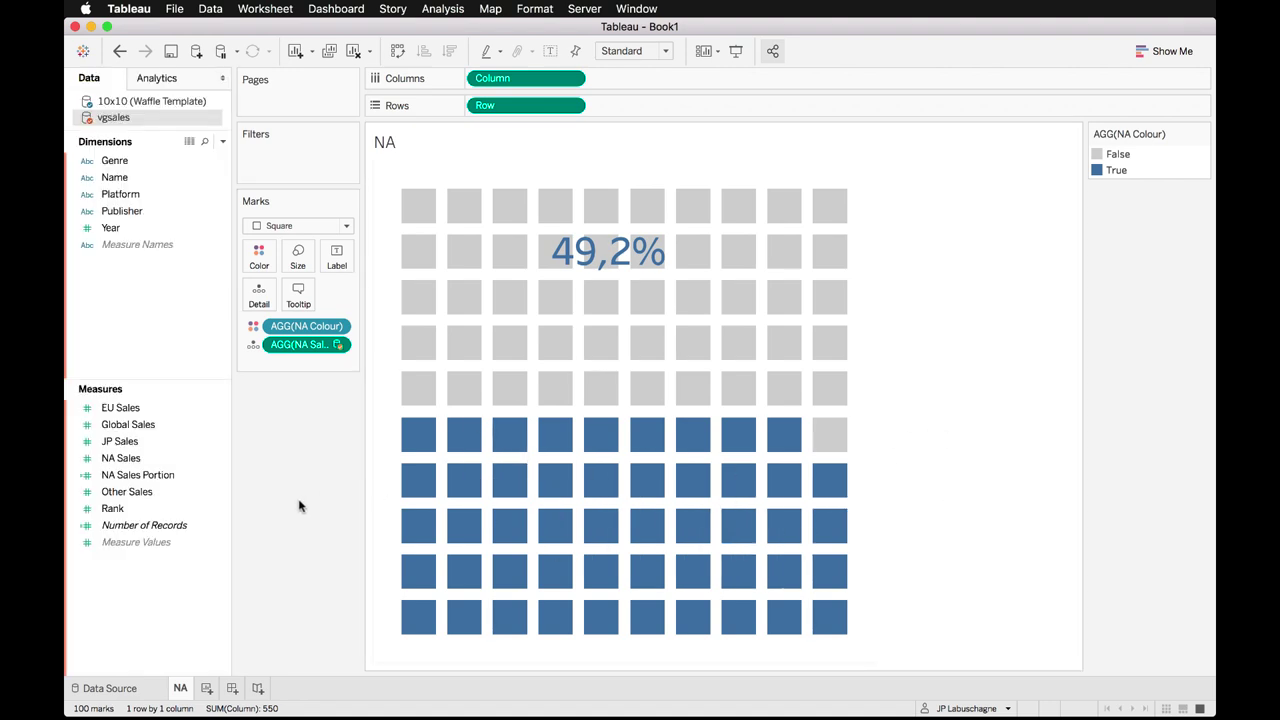
# Start a new calculated field in the vgsales data source and name it EU Sales Portion.
pyautogui.rightClick(144, 572)
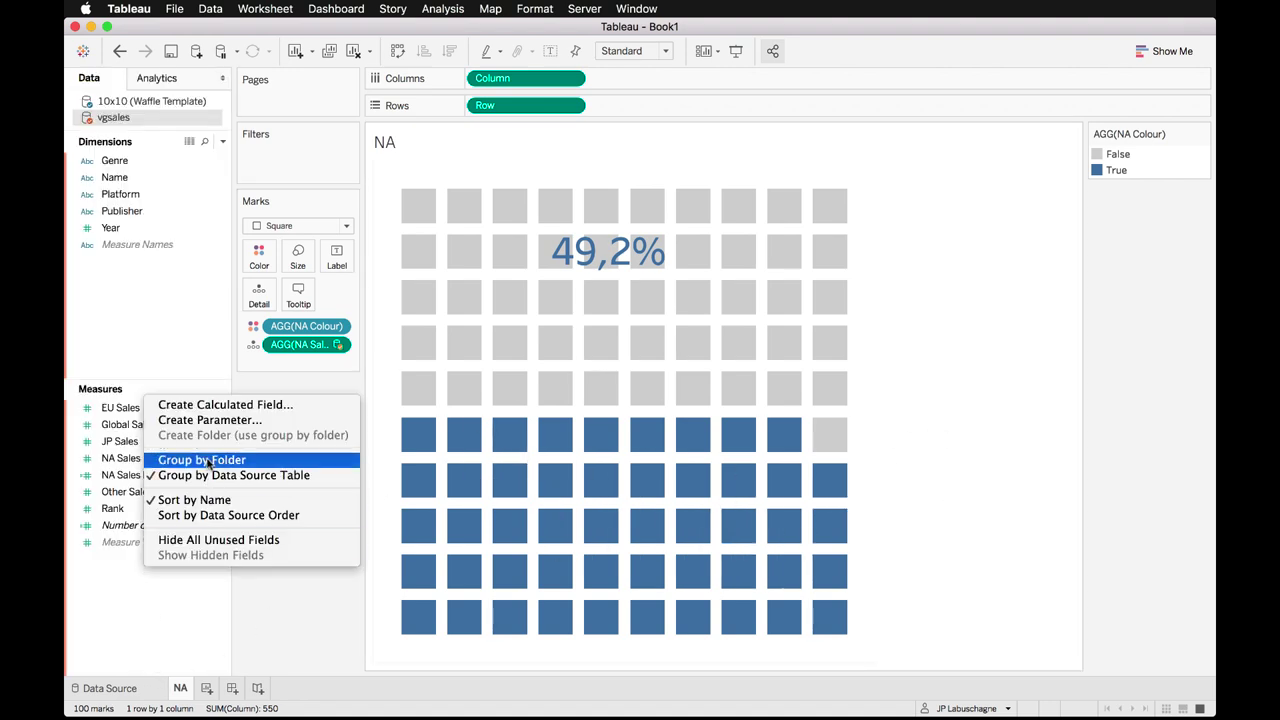
pyautogui.click(215, 403)
pyautogui.moveTo(373, 159); pyautogui.dragTo(603, 229)
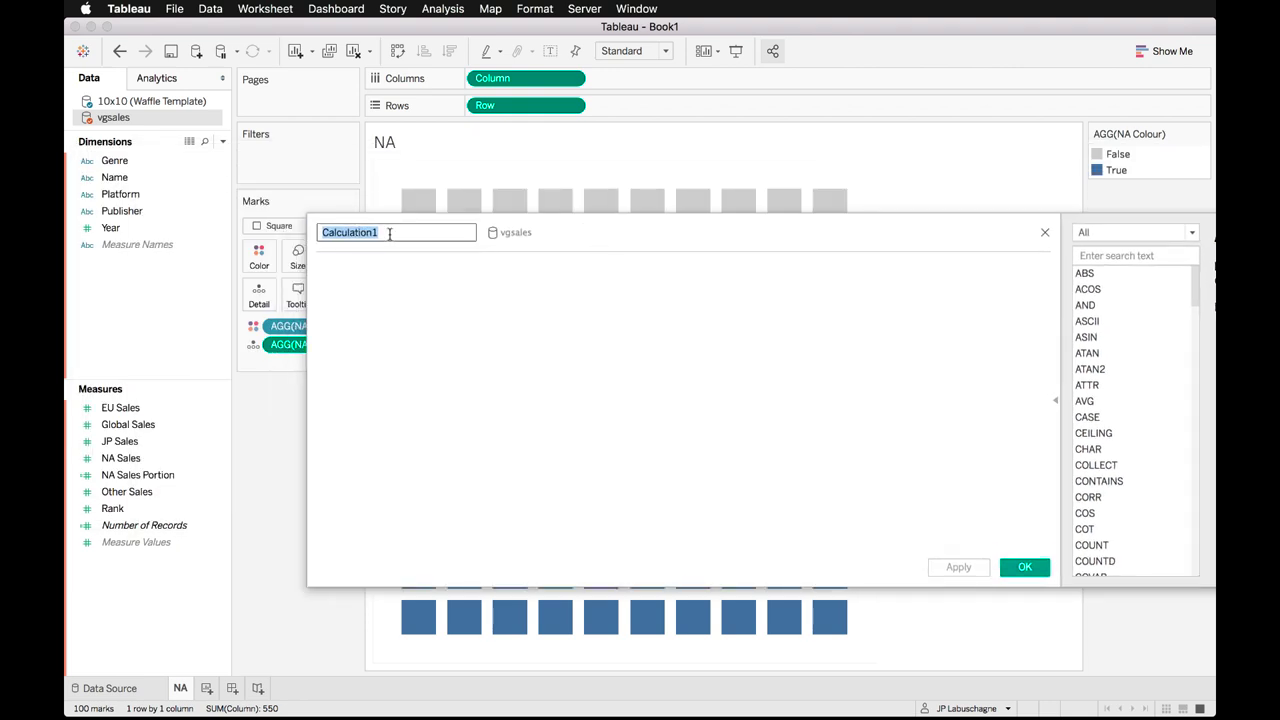
pyautogui.write('EU Sales Por')
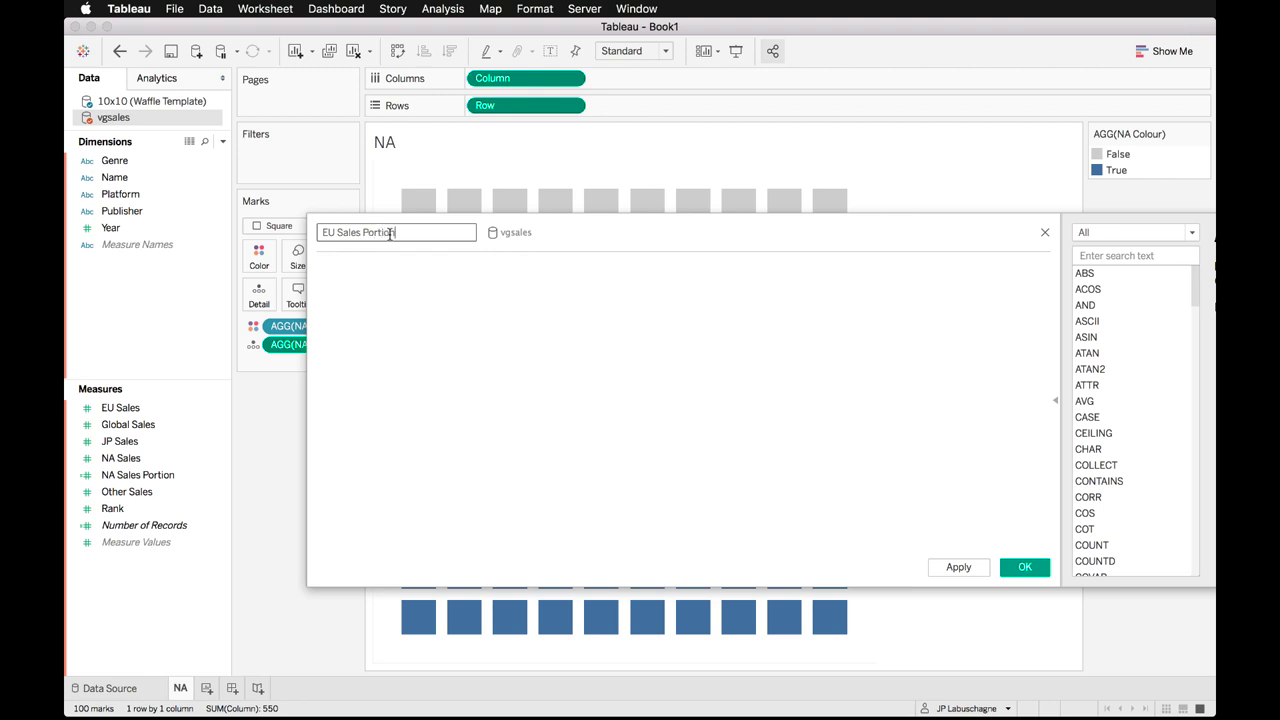
# Define EU Sales Portion as sum([EU Sales])/sum([Global Sales]), copy the formula and save the field.
pyautogui.click(414, 323)
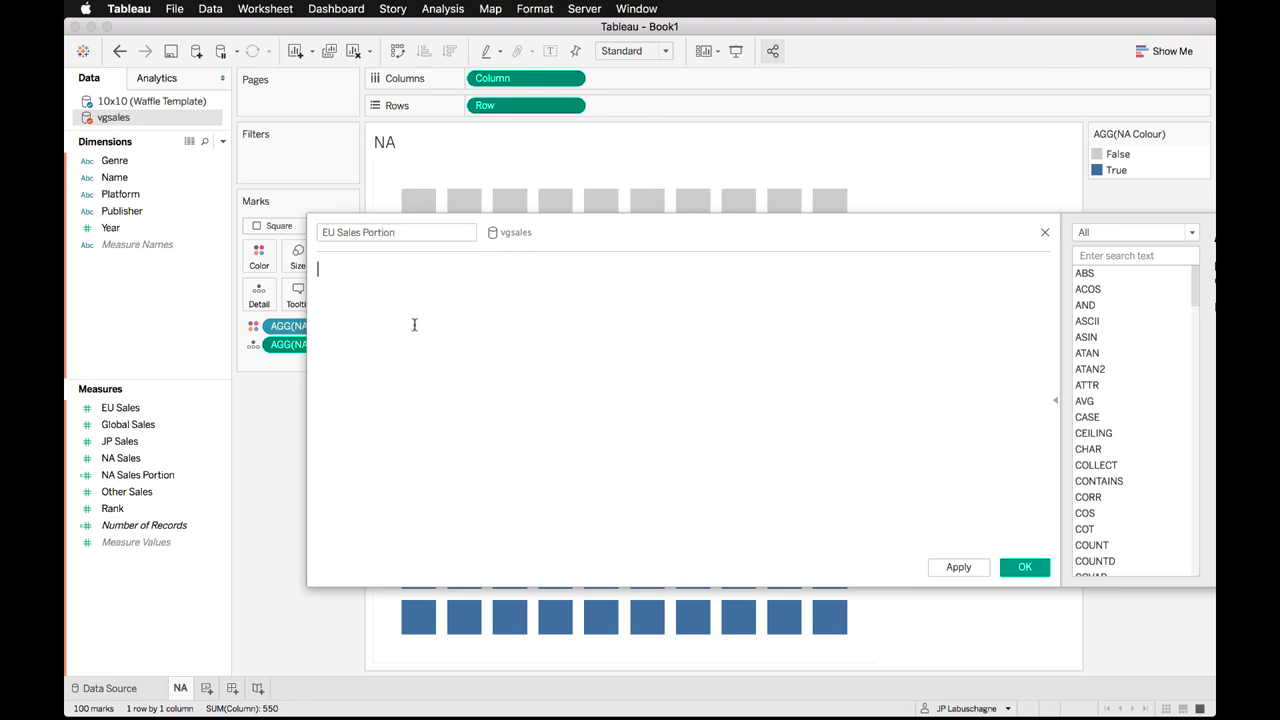
pyautogui.write('sum(')
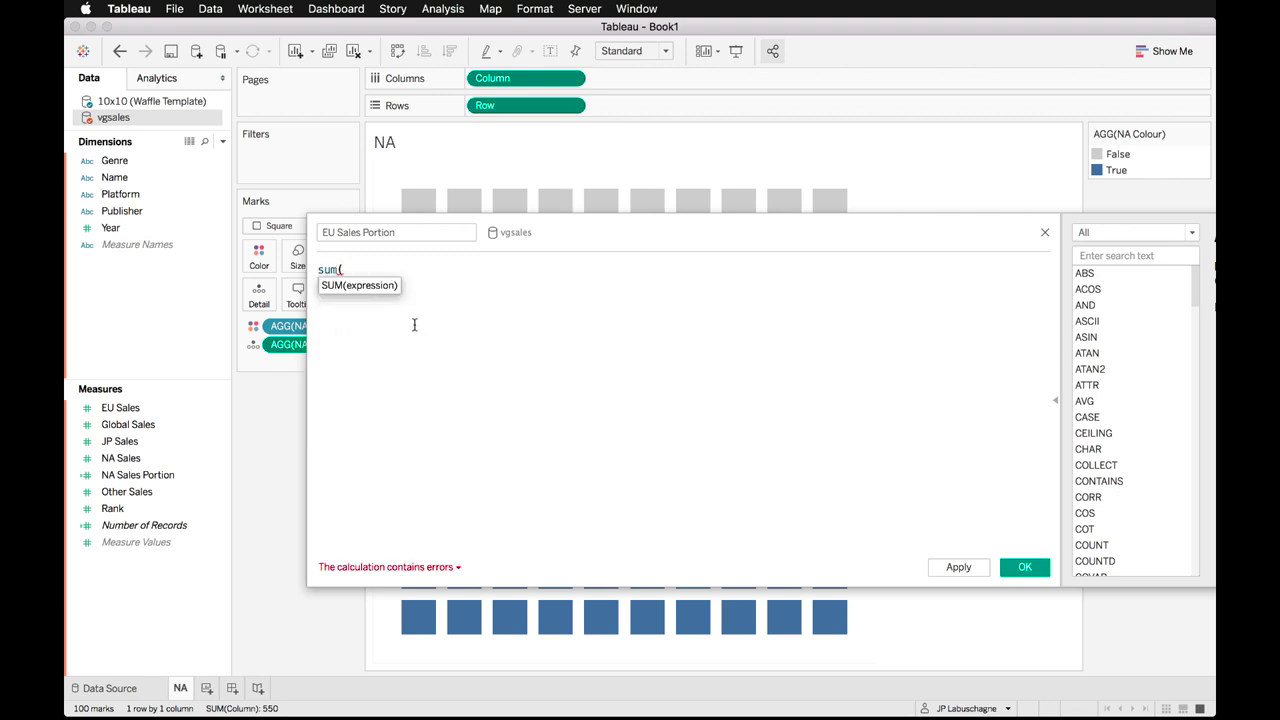
pyautogui.write('[E')
pyautogui.press('Return')
pyautogui.write(')/sum(gl')
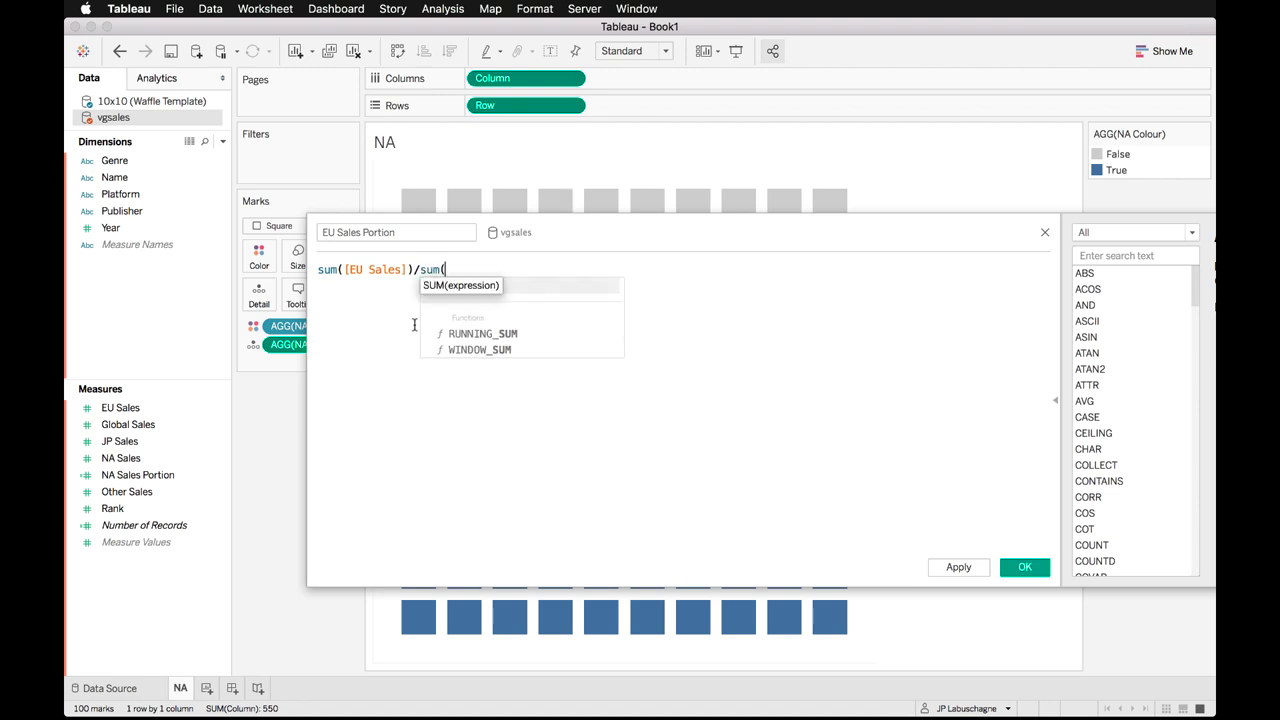
pyautogui.press('Return')
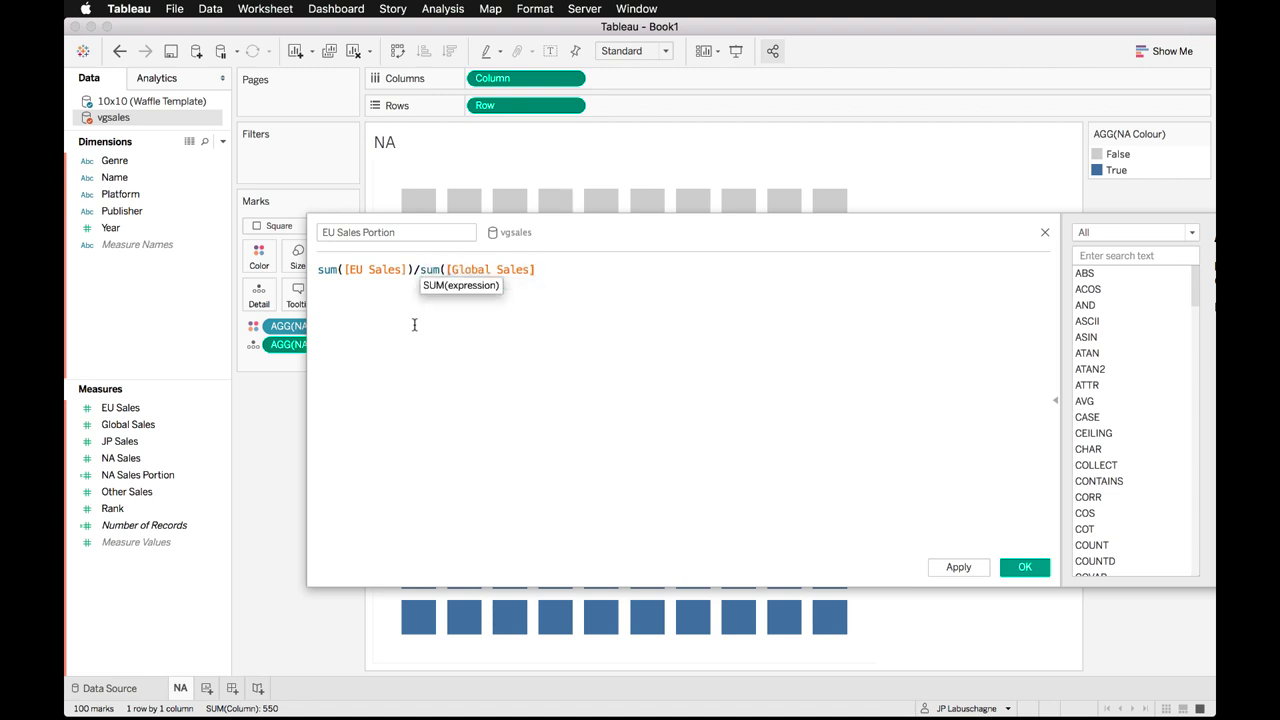
pyautogui.write(')')
pyautogui.press('super+a')
pyautogui.press('super+c')
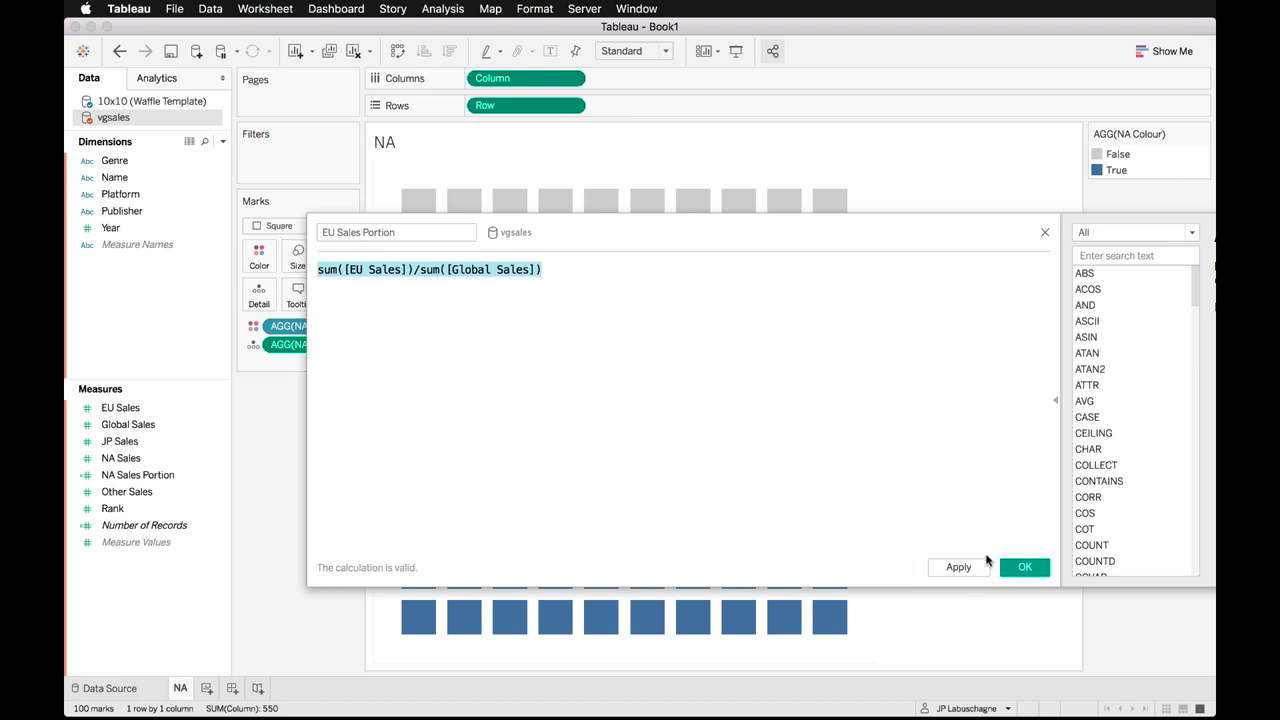
pyautogui.click(1016, 569)
# Start another calculated field in vgsales and name it JP Sales Portion.
pyautogui.rightClick(126, 594)
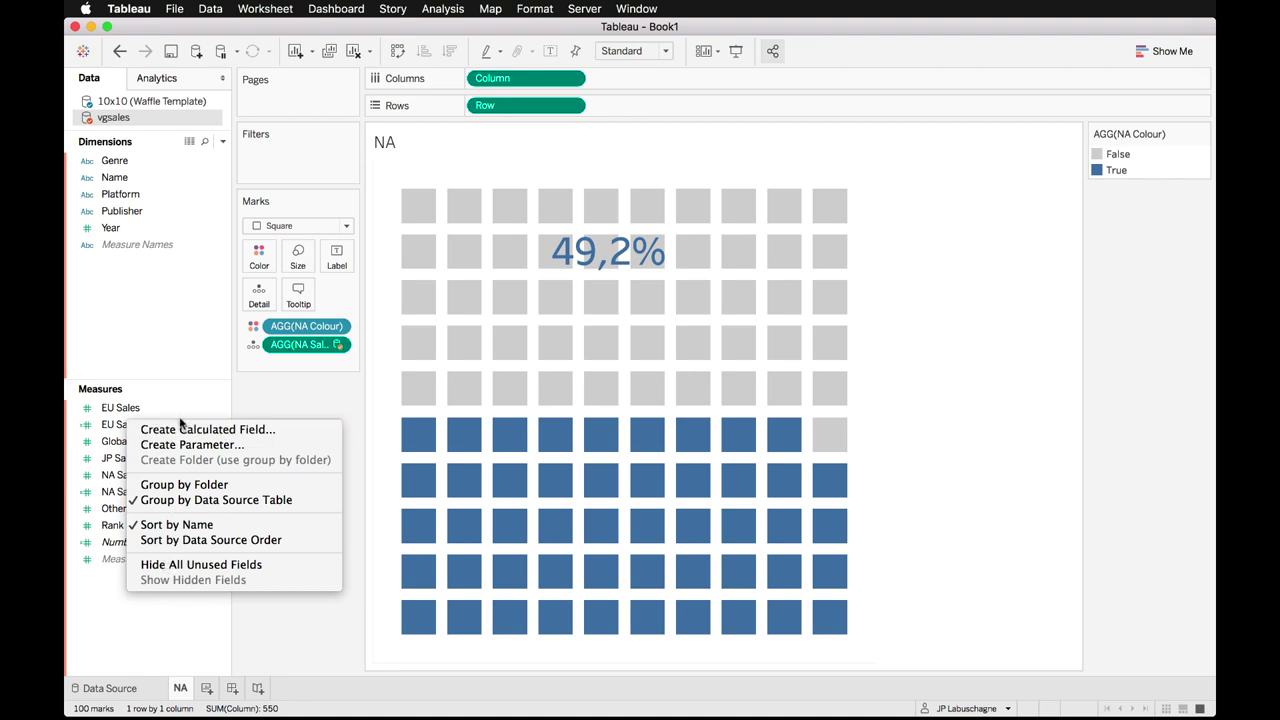
pyautogui.click(282, 438)
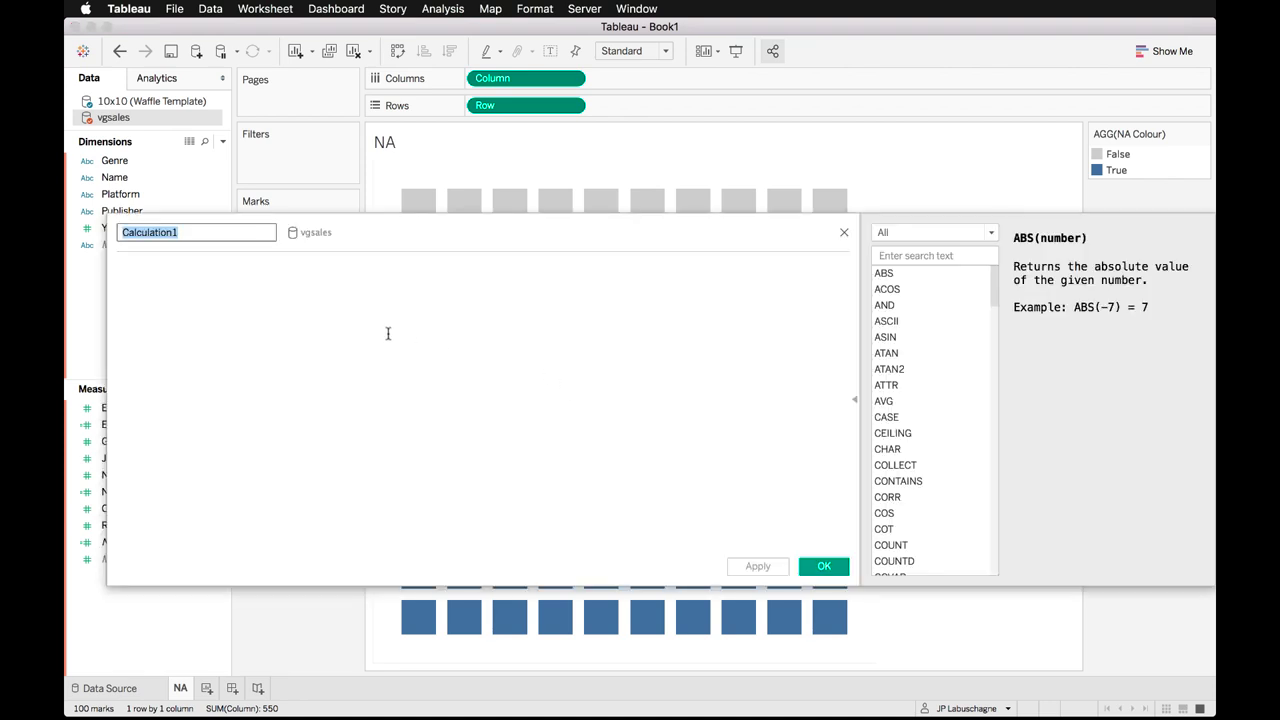
pyautogui.write('JP')
pyautogui.moveTo(392, 242); pyautogui.dragTo(564, 253)
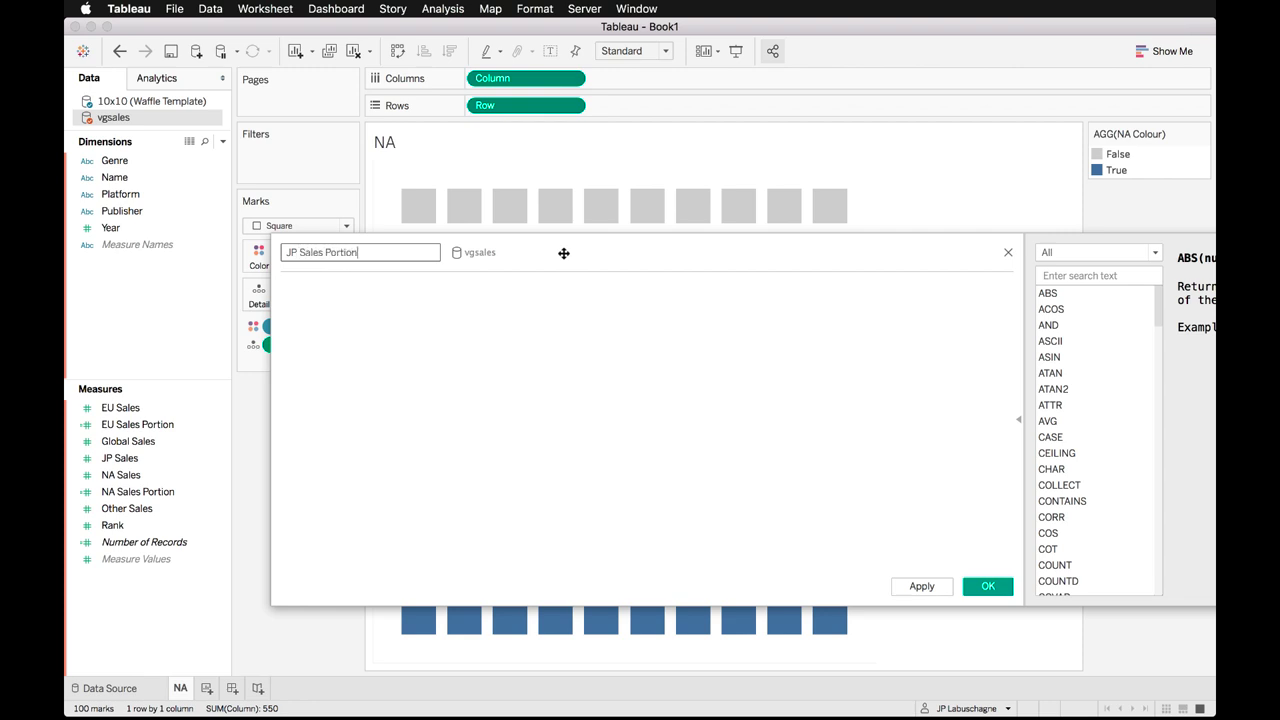
# Paste the copied formula into JP Sales Portion, change it to sum([JP Sales])/sum([Global Sales]) and save the field.
pyautogui.click(511, 403)
pyautogui.press('super+v')
pyautogui.click(342, 288)
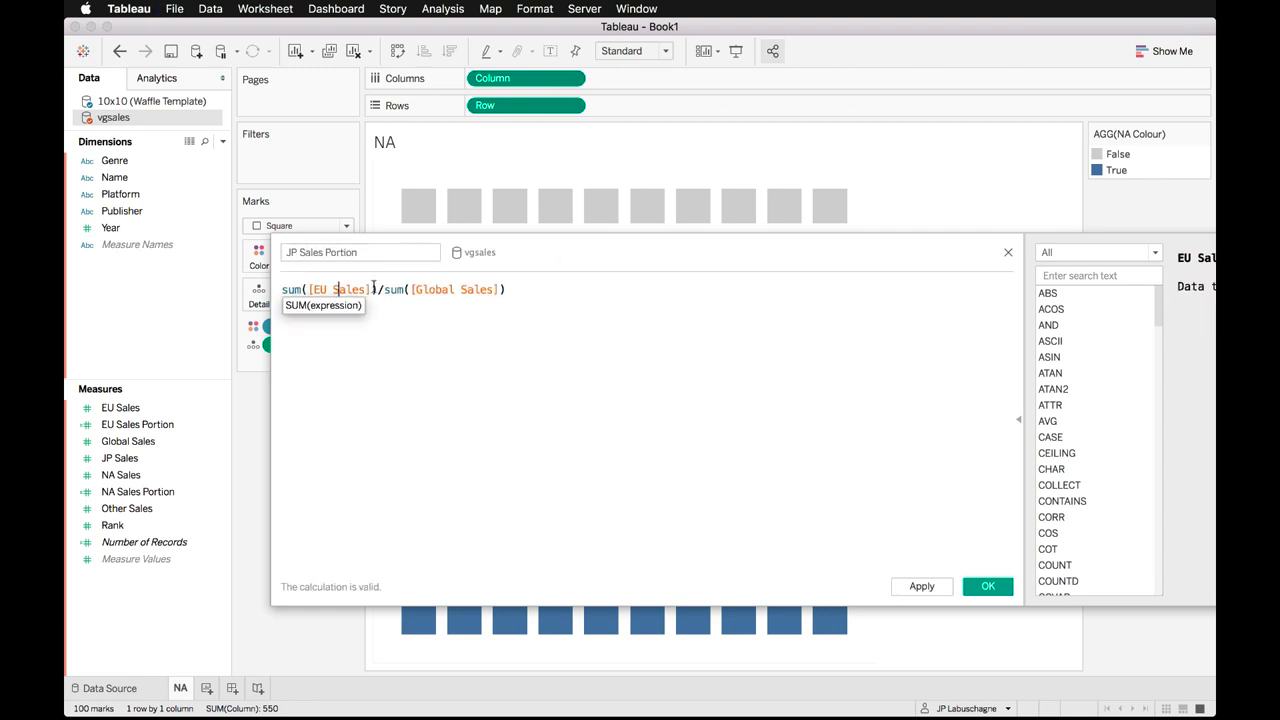
pyautogui.press('BackSpace')
pyautogui.press('BackSpace')
pyautogui.write('JP')
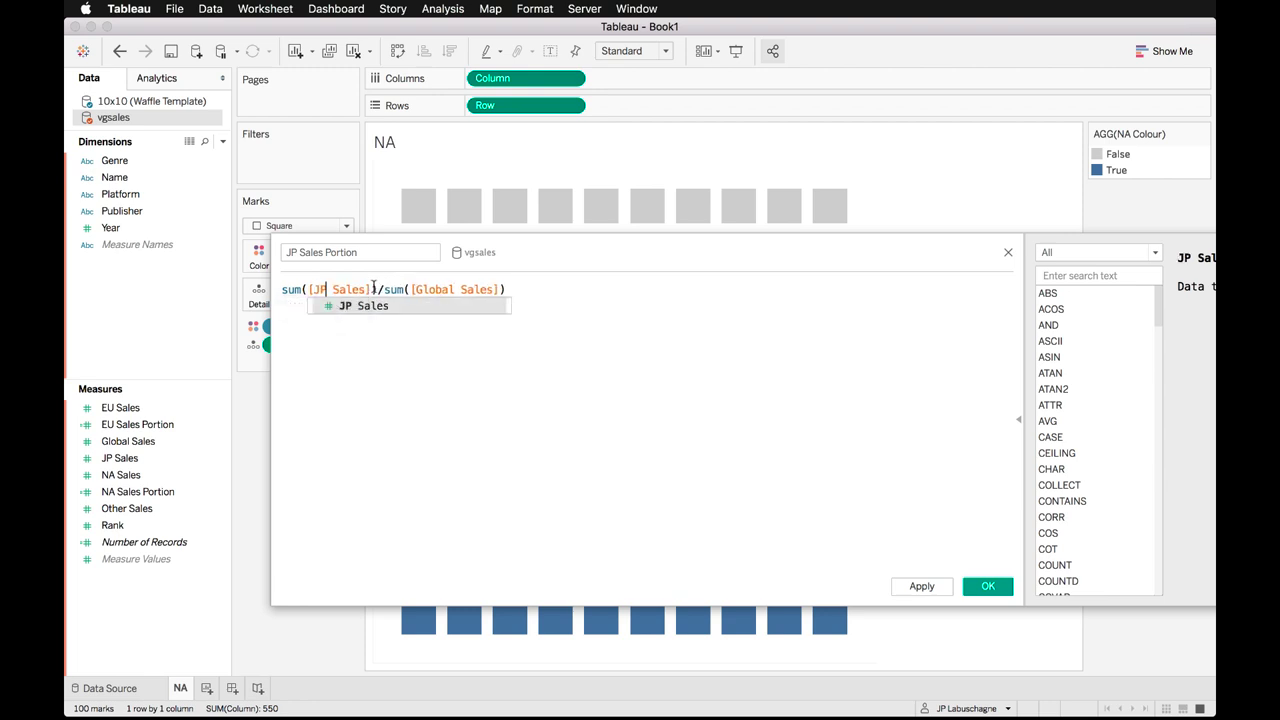
pyautogui.click(921, 586)
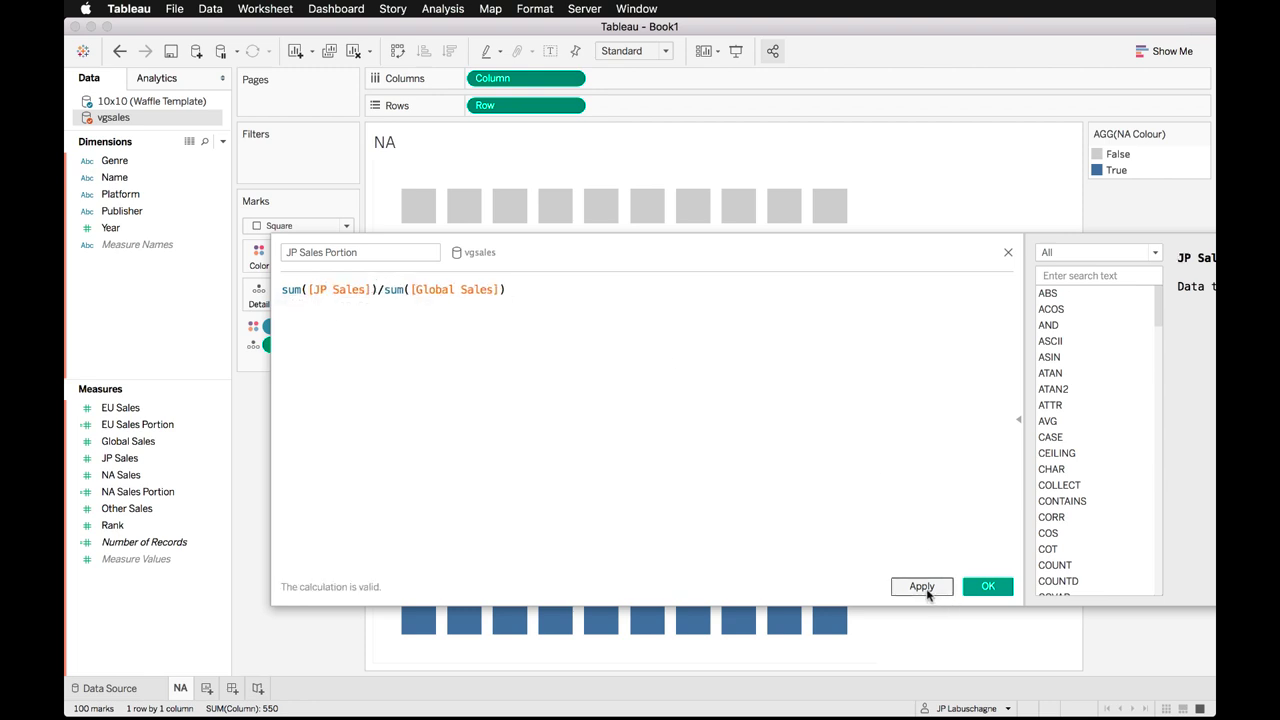
pyautogui.click(986, 587)
# Start another calculated field in vgsales and name it Other Sales Portion.
pyautogui.rightClick(143, 442)
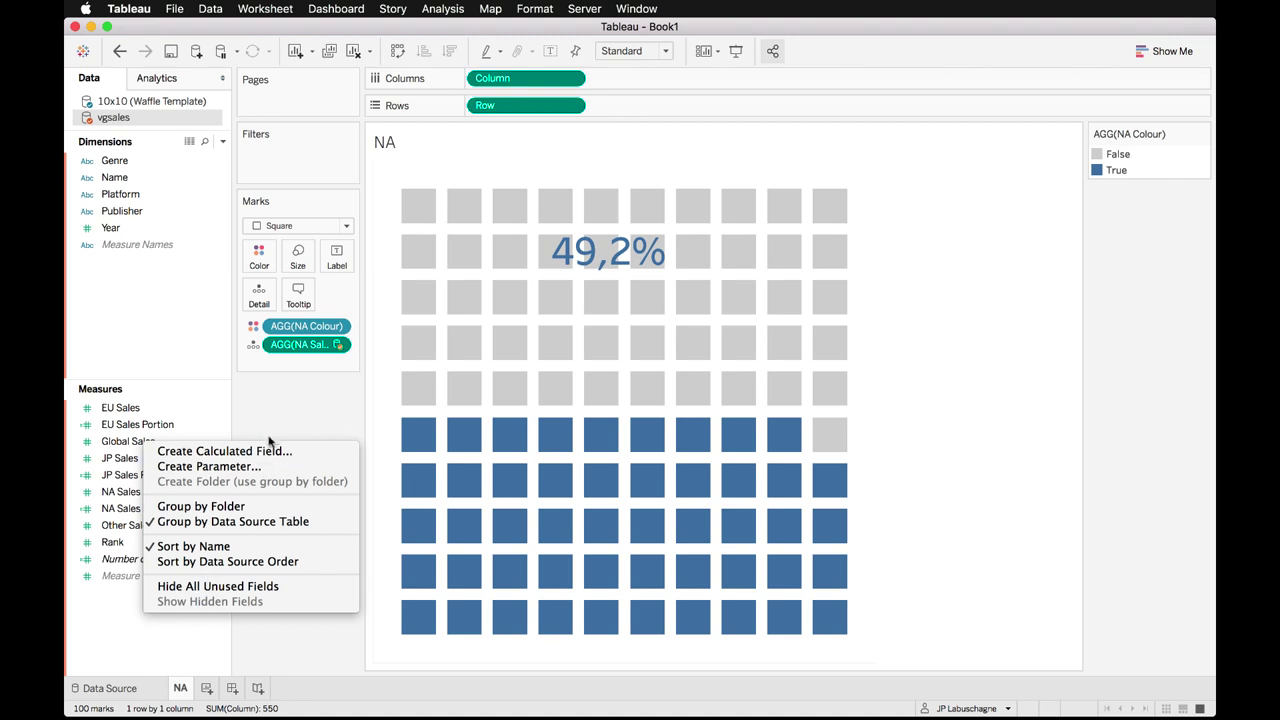
pyautogui.click(340, 451)
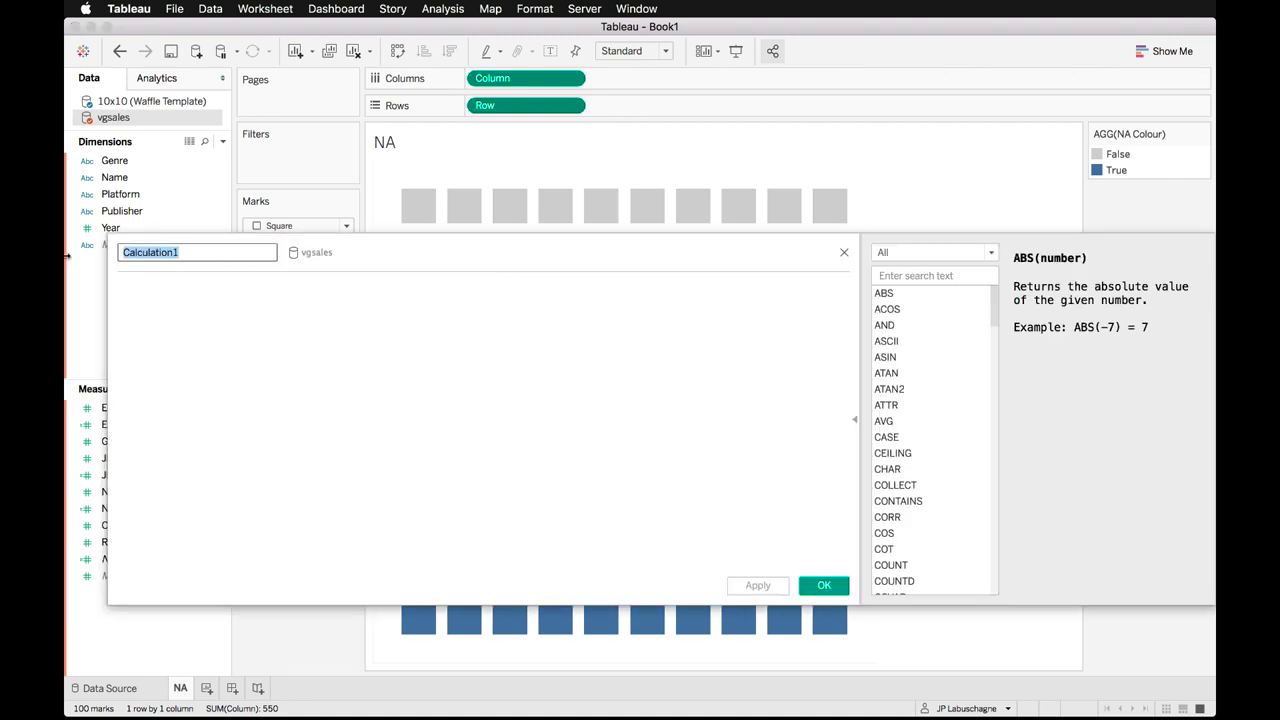
pyautogui.write('Ot')
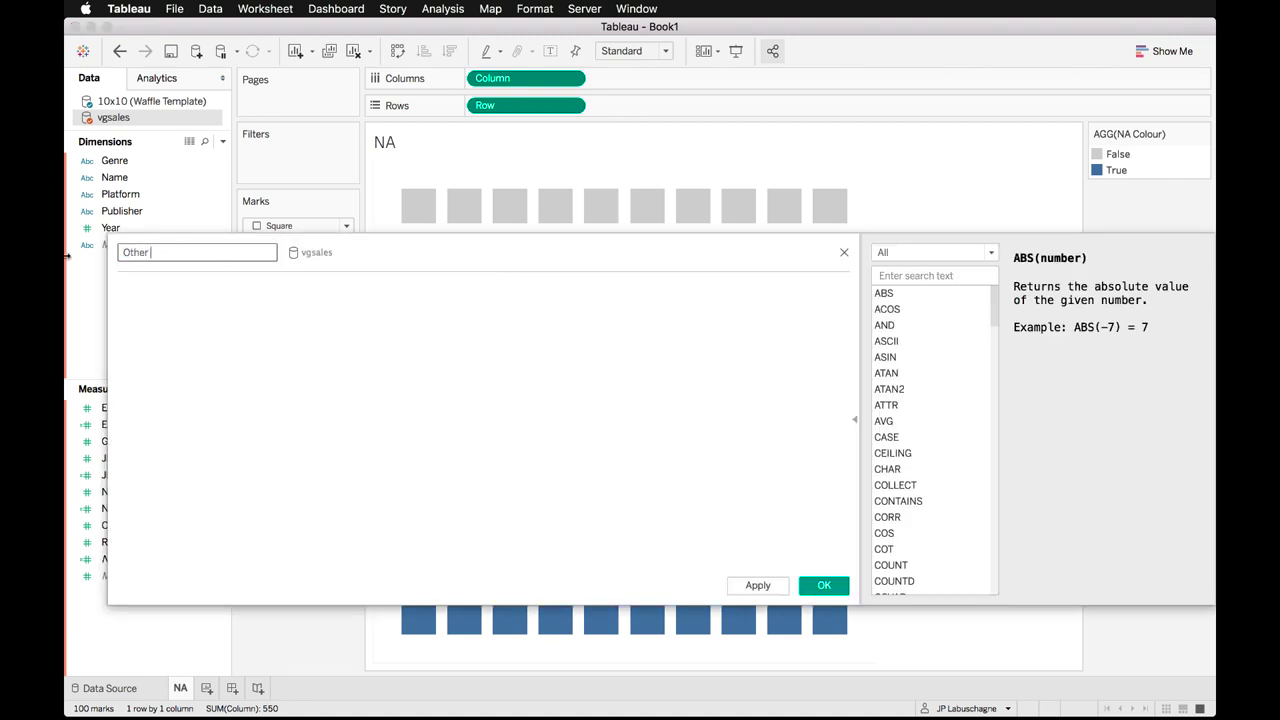
pyautogui.write('her')
pyautogui.moveTo(320, 264); pyautogui.dragTo(479, 251)
pyautogui.write('Sales Portion')
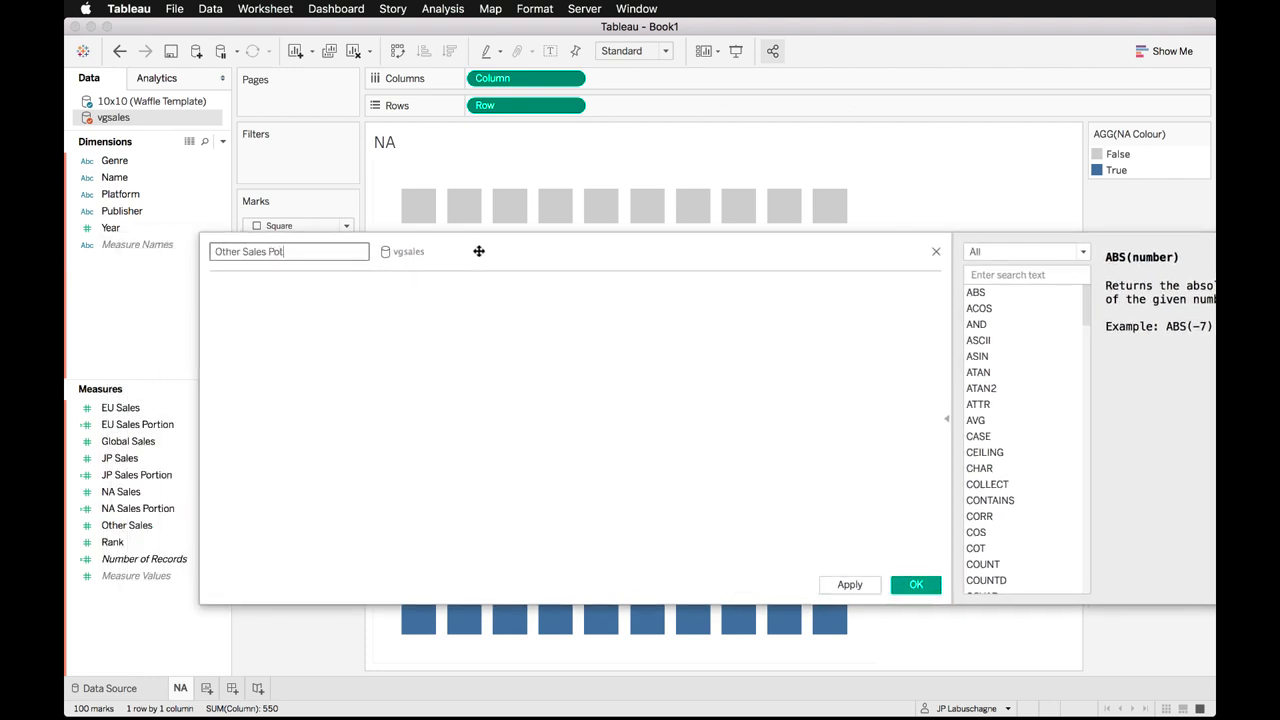
# Paste the copied formula into Other Sales Portion, change it to sum([Other Sales])/sum([Global Sales]) and save the field.
pyautogui.click(484, 311)
pyautogui.hotkey('ctrl', 'v')
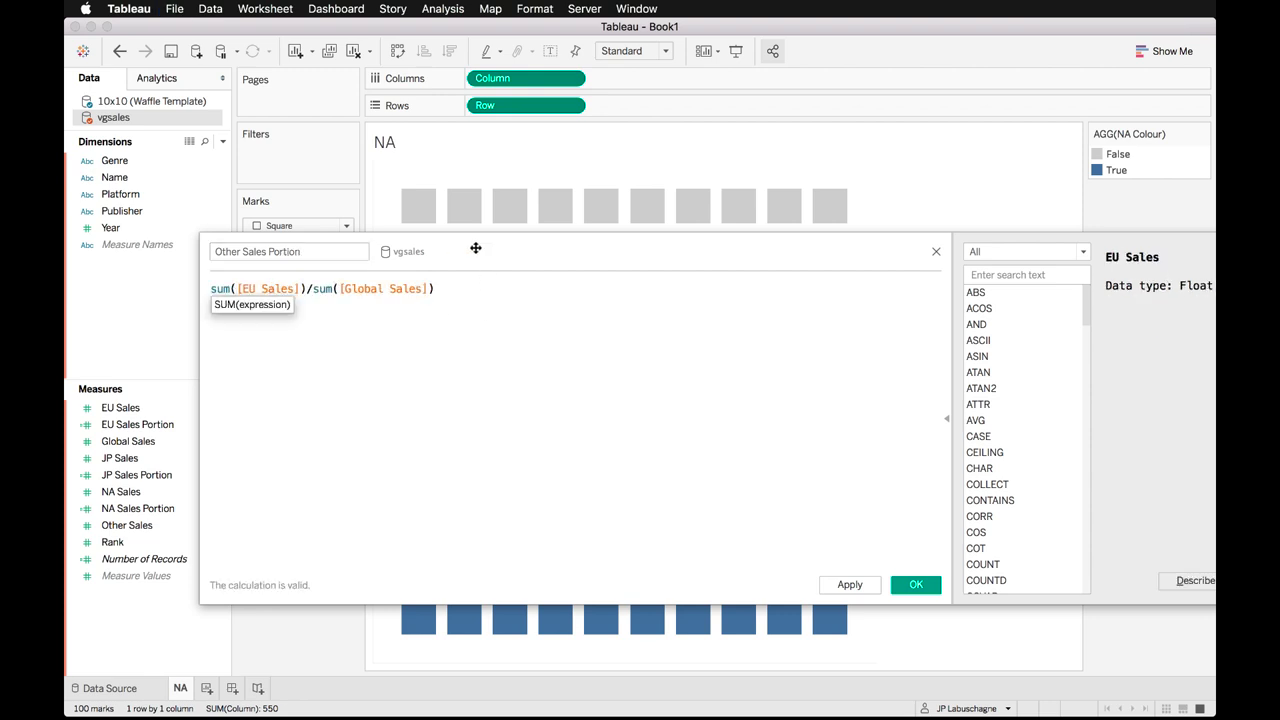
pyautogui.press('BackSpace')
pyautogui.press('BackSpace')
pyautogui.press('BackSpace')
pyautogui.write('O')
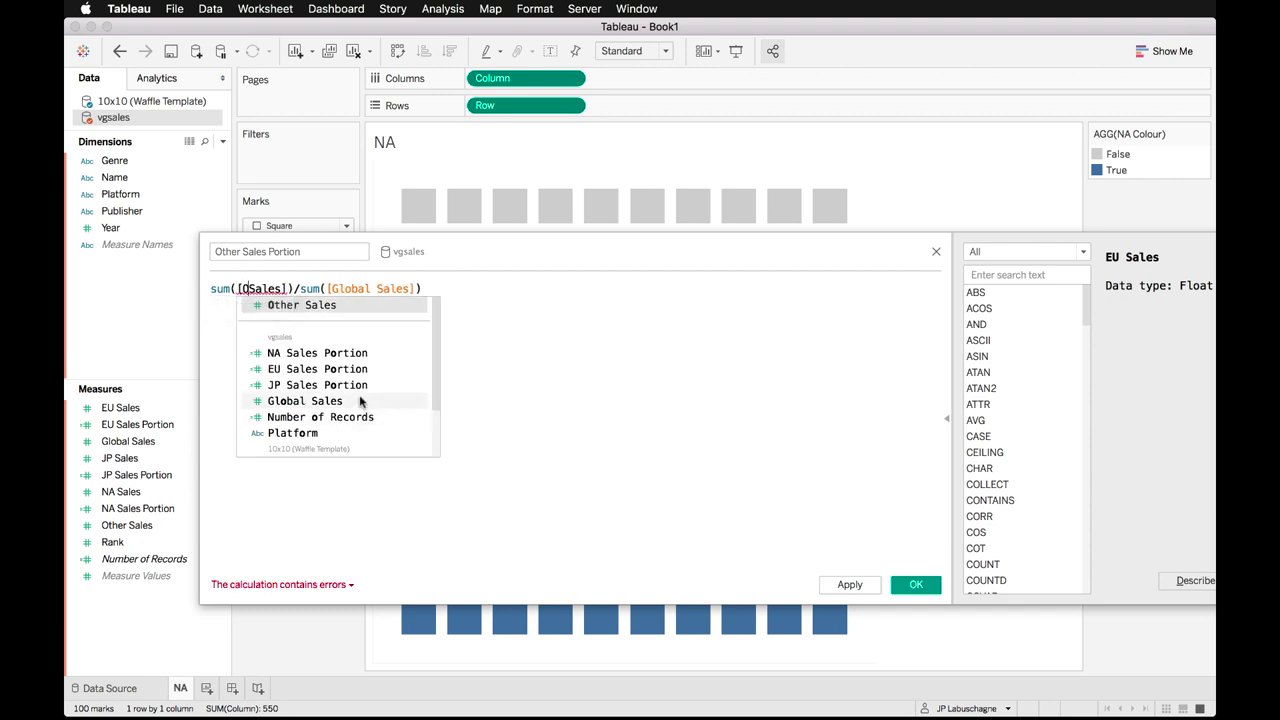
pyautogui.click(343, 306)
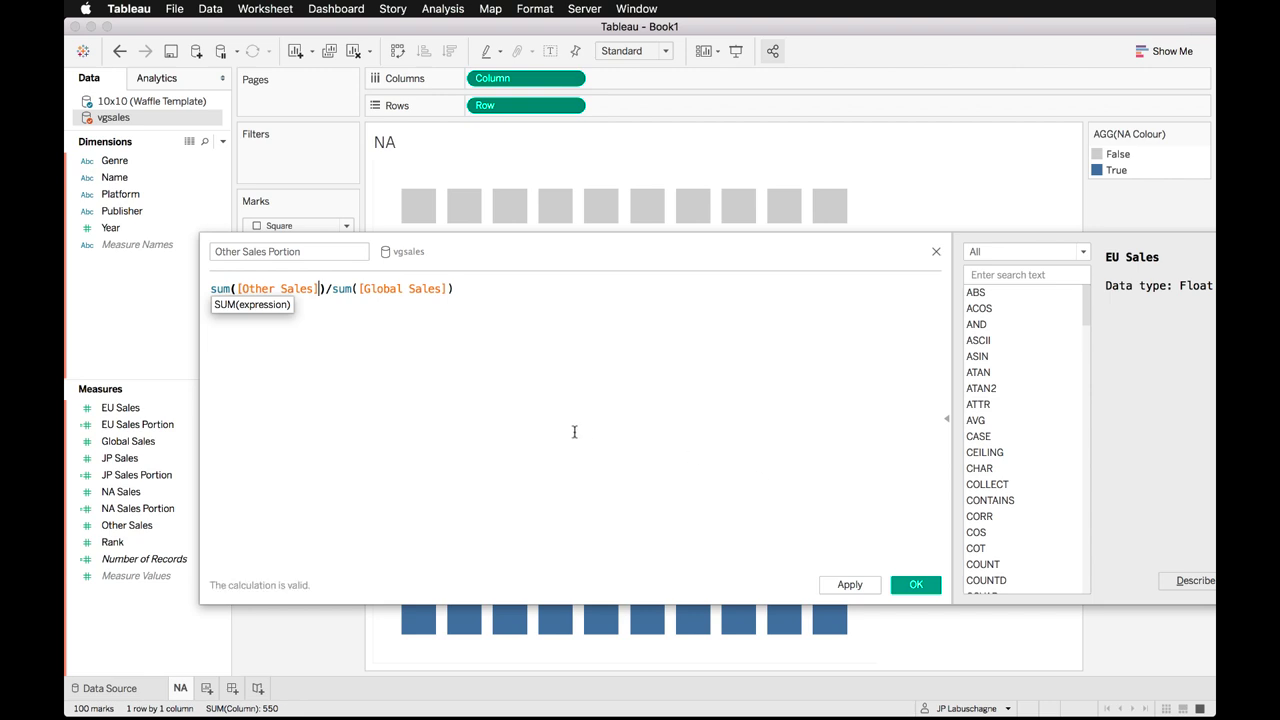
pyautogui.click(847, 586)
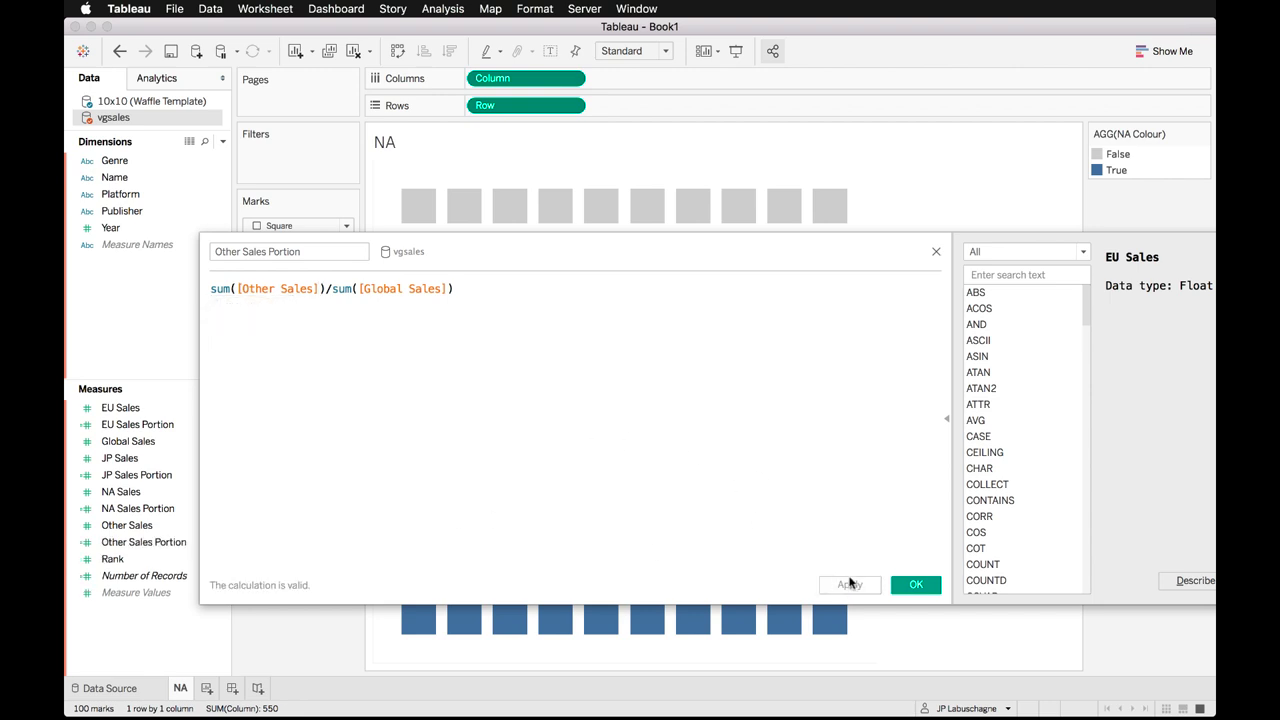
pyautogui.click(914, 590)
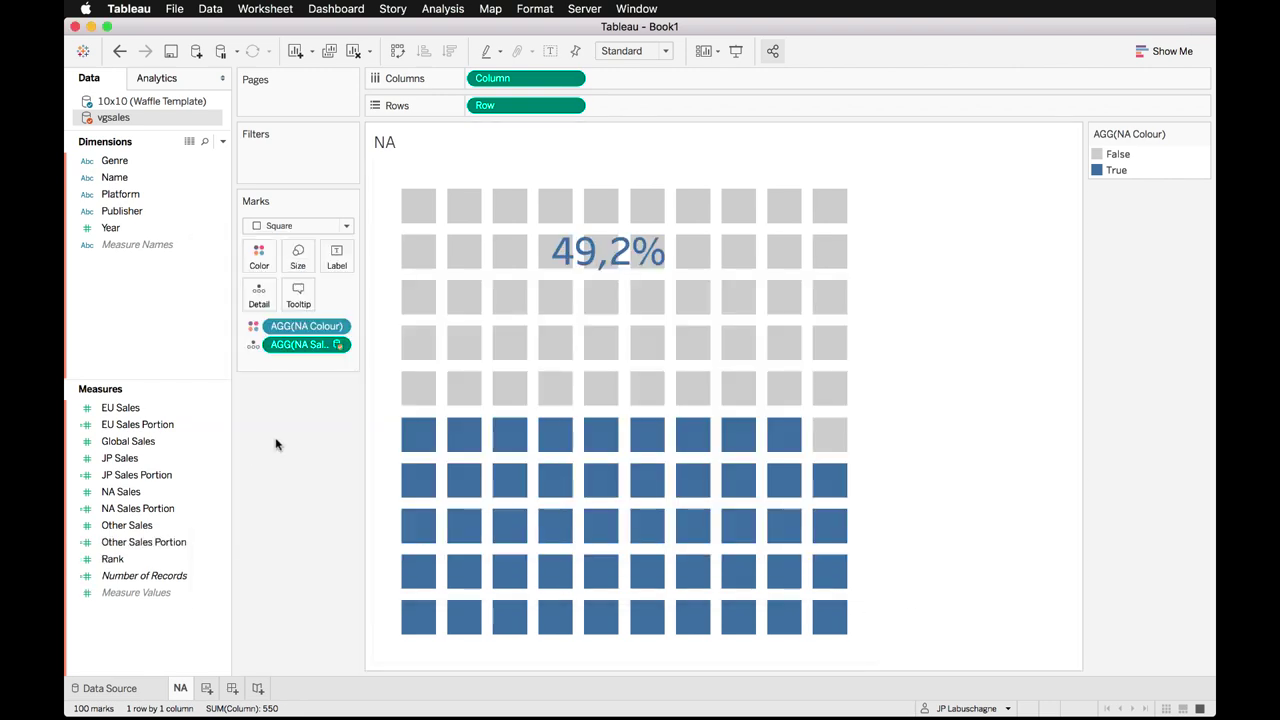
# Copy the whole formula of the NA Colour field in the 10x10 (Waffle Template) data source and close its editor.
pyautogui.click(148, 106)
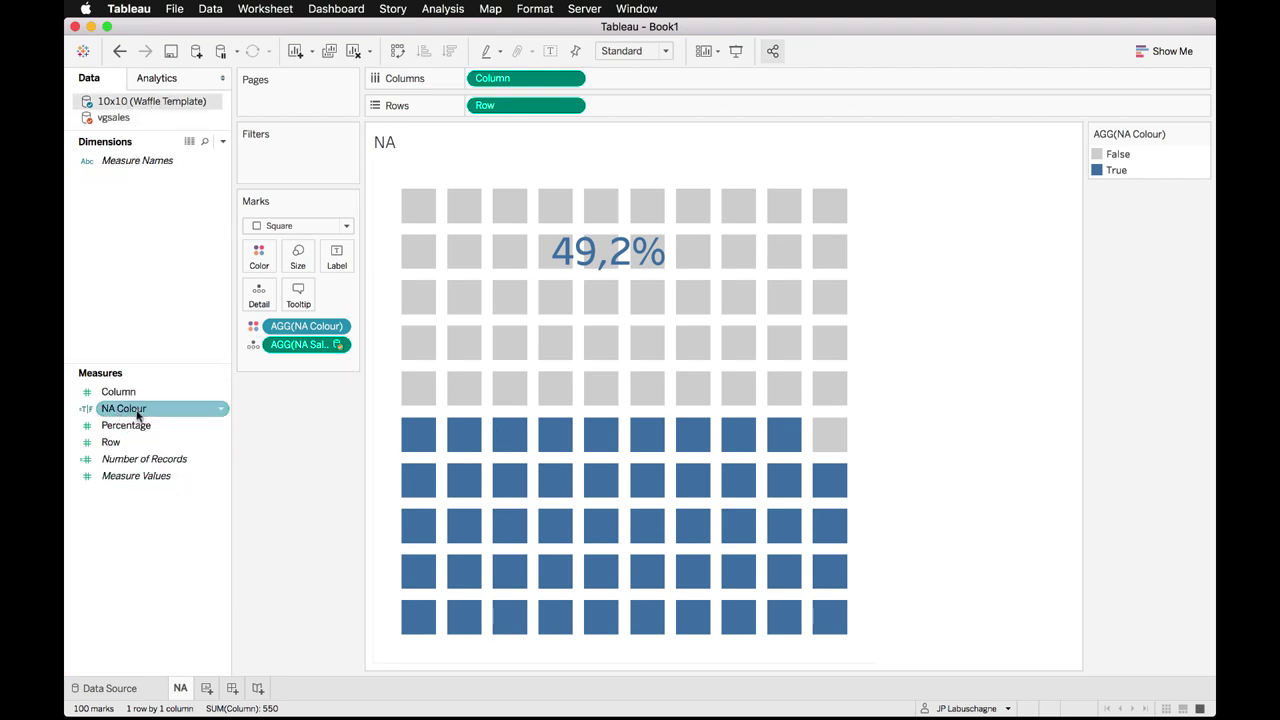
pyautogui.rightClick(213, 410)
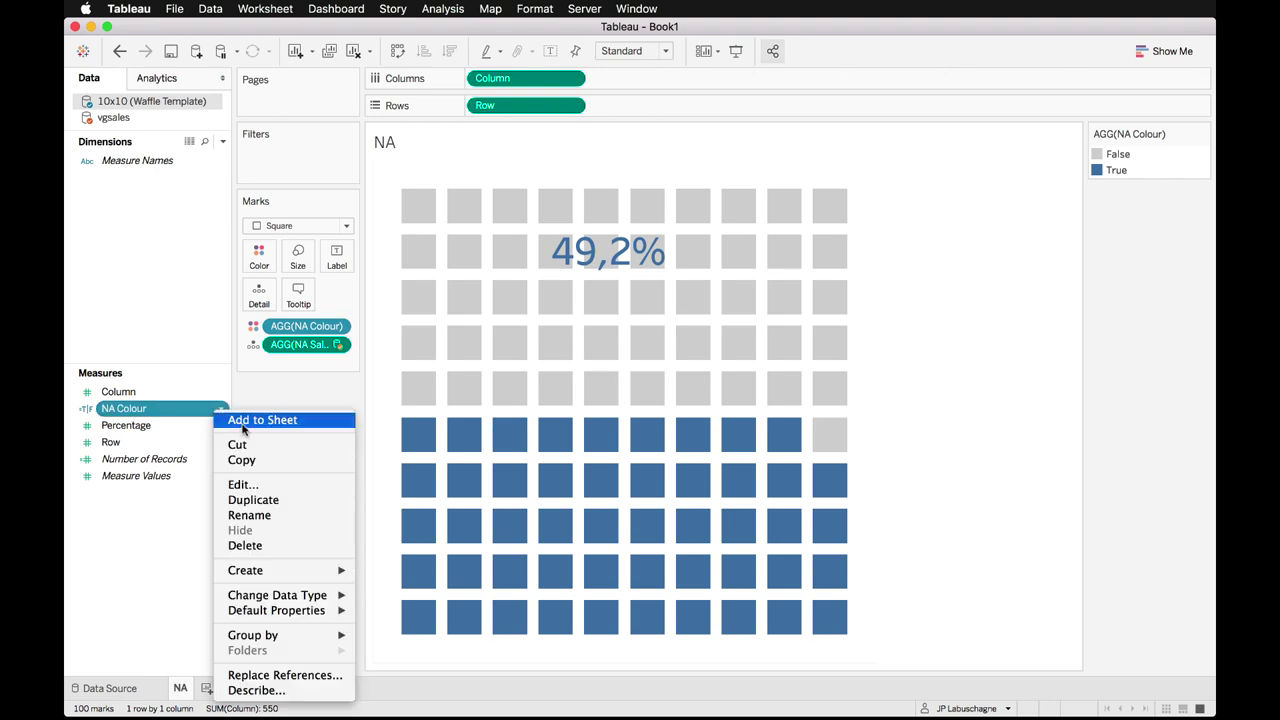
pyautogui.click(262, 486)
pyautogui.moveTo(428, 290); pyautogui.dragTo(72, 294)
pyautogui.press('cmd+c')
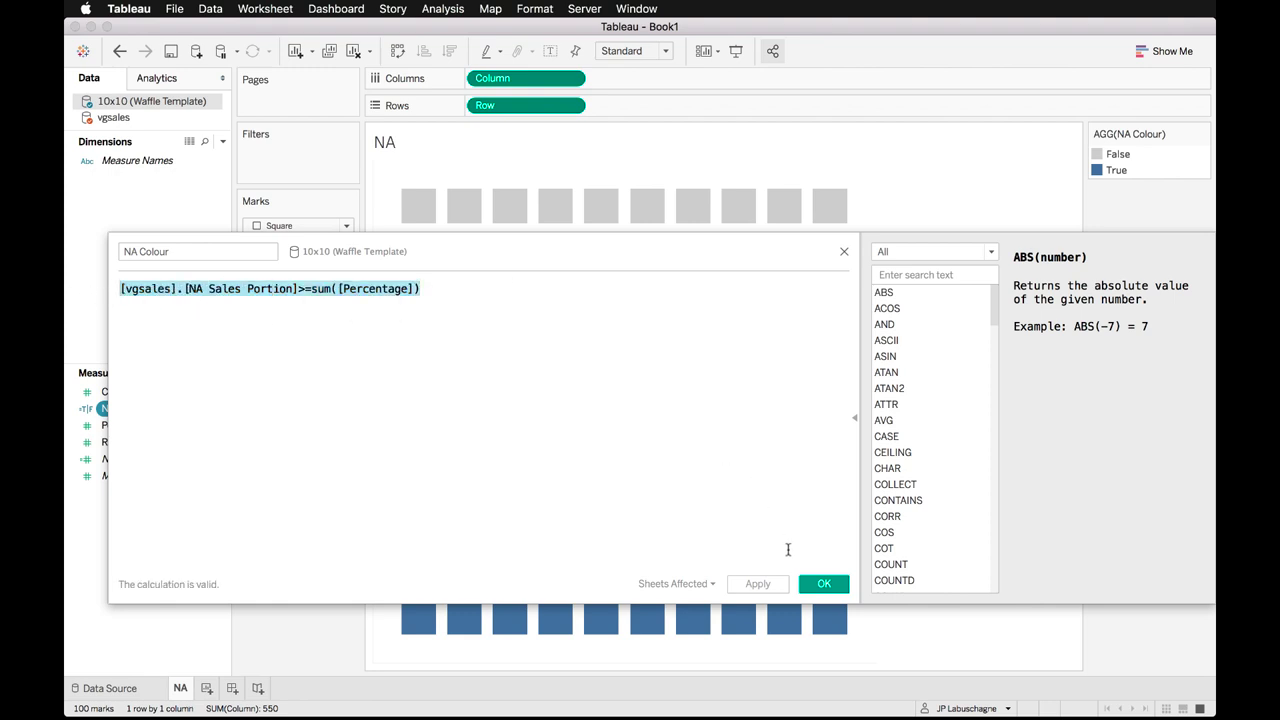
pyautogui.click(818, 580)
# Start a new calculated field in the 10x10 (Waffle Template) data source and name it EU Colour.
pyautogui.rightClick(126, 535)
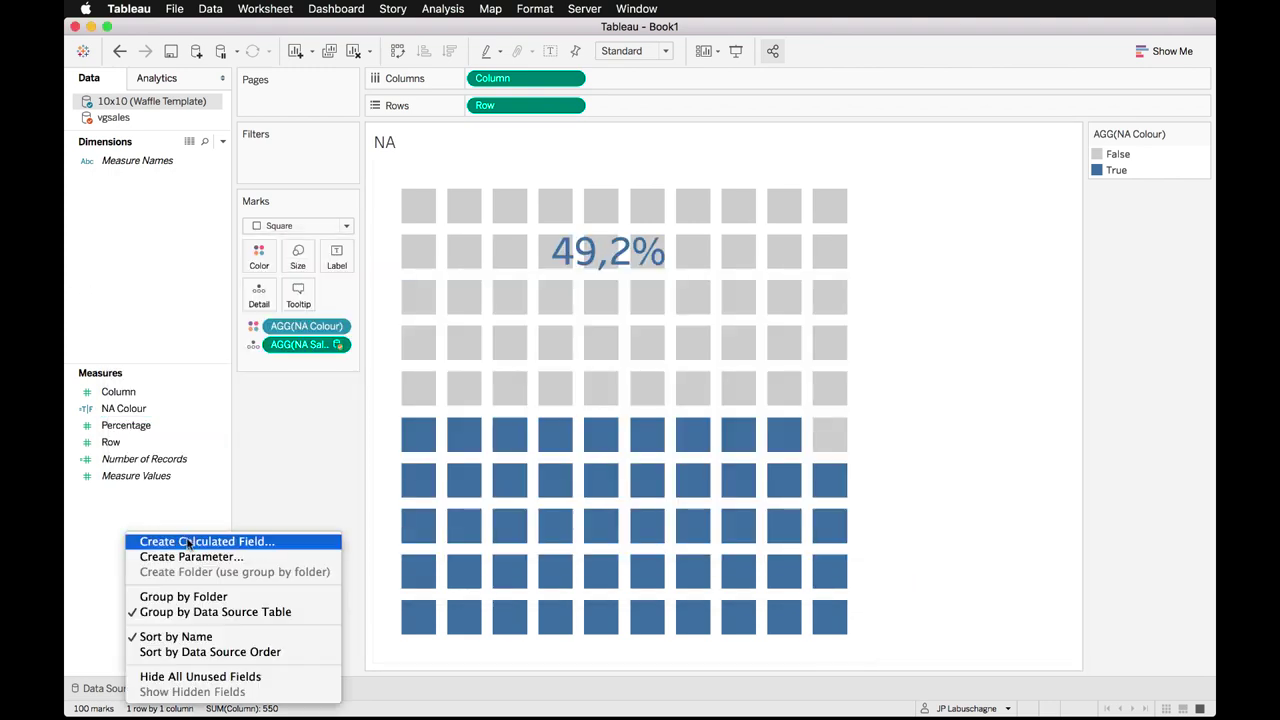
pyautogui.click(195, 542)
pyautogui.moveTo(356, 258); pyautogui.dragTo(448, 261)
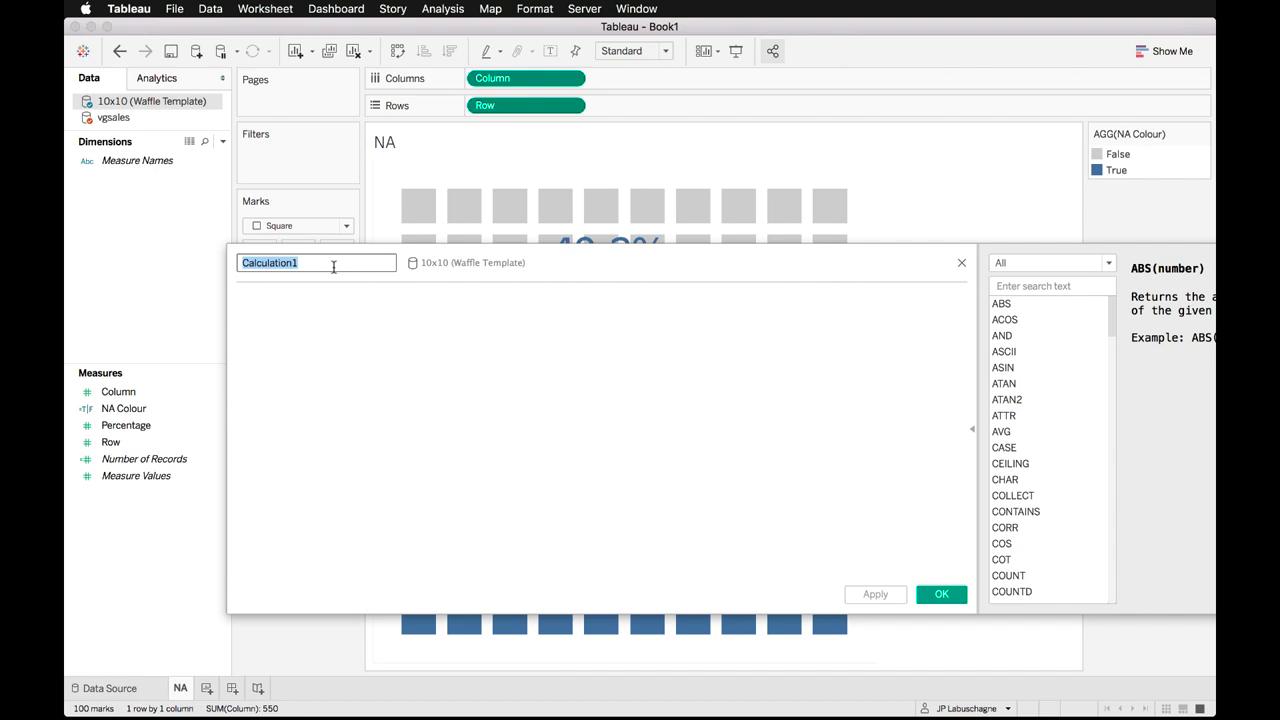
pyautogui.write('EU Colour')
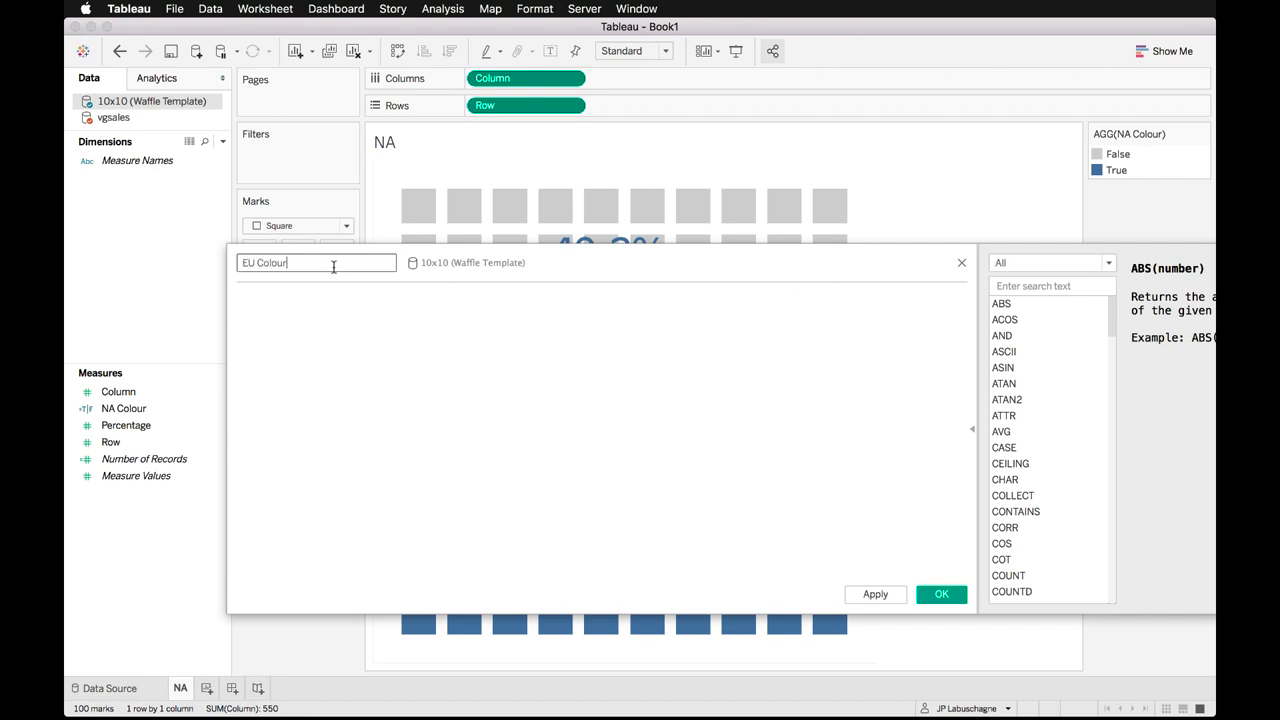
# Paste the copied formula into EU Colour, change it to [vgsales].[EU Sales Portion]>=sum([Percentage]) and save the field.
pyautogui.click(354, 344)
pyautogui.press('cmd+v')
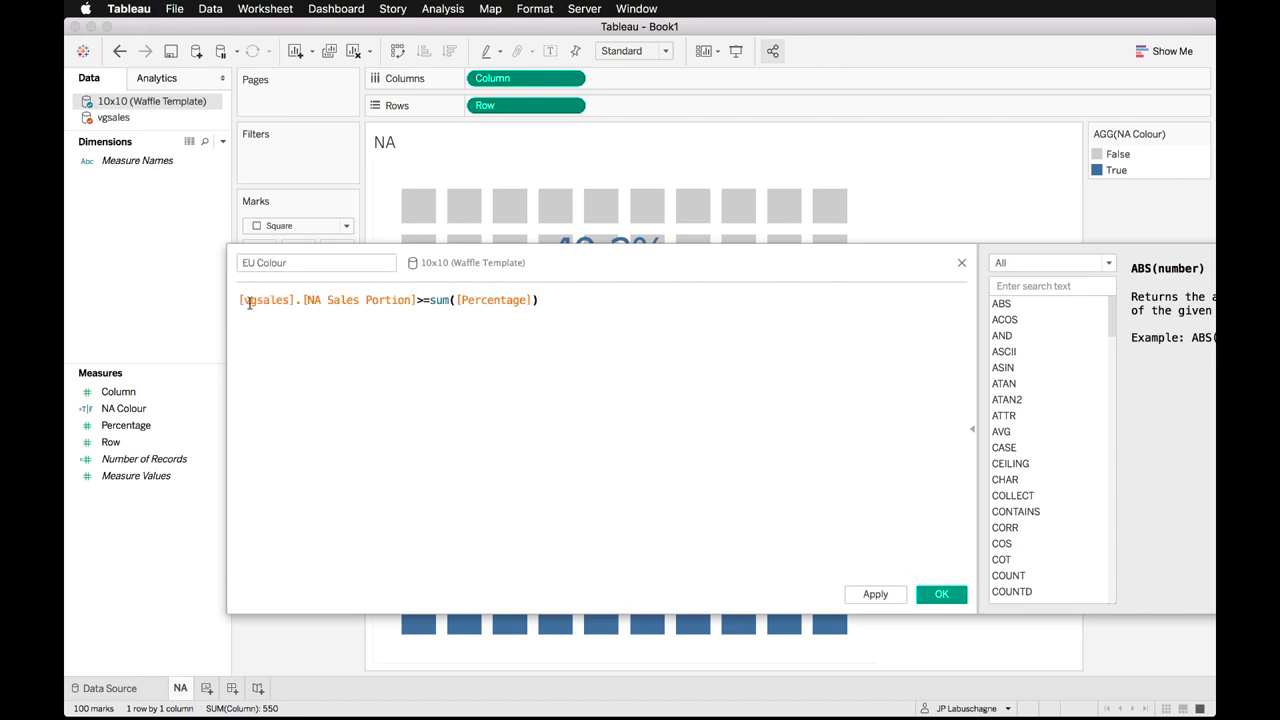
pyautogui.click(309, 299)
pyautogui.doubleClick(312, 299)
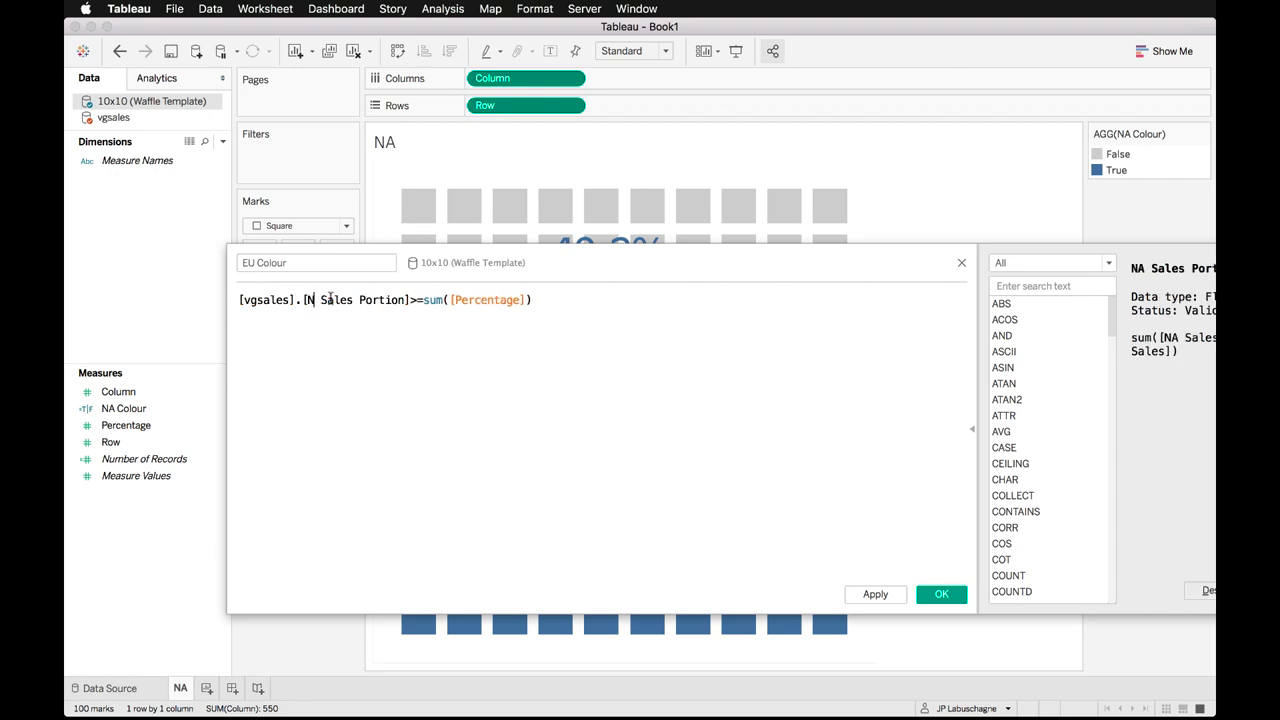
pyautogui.write('EU')
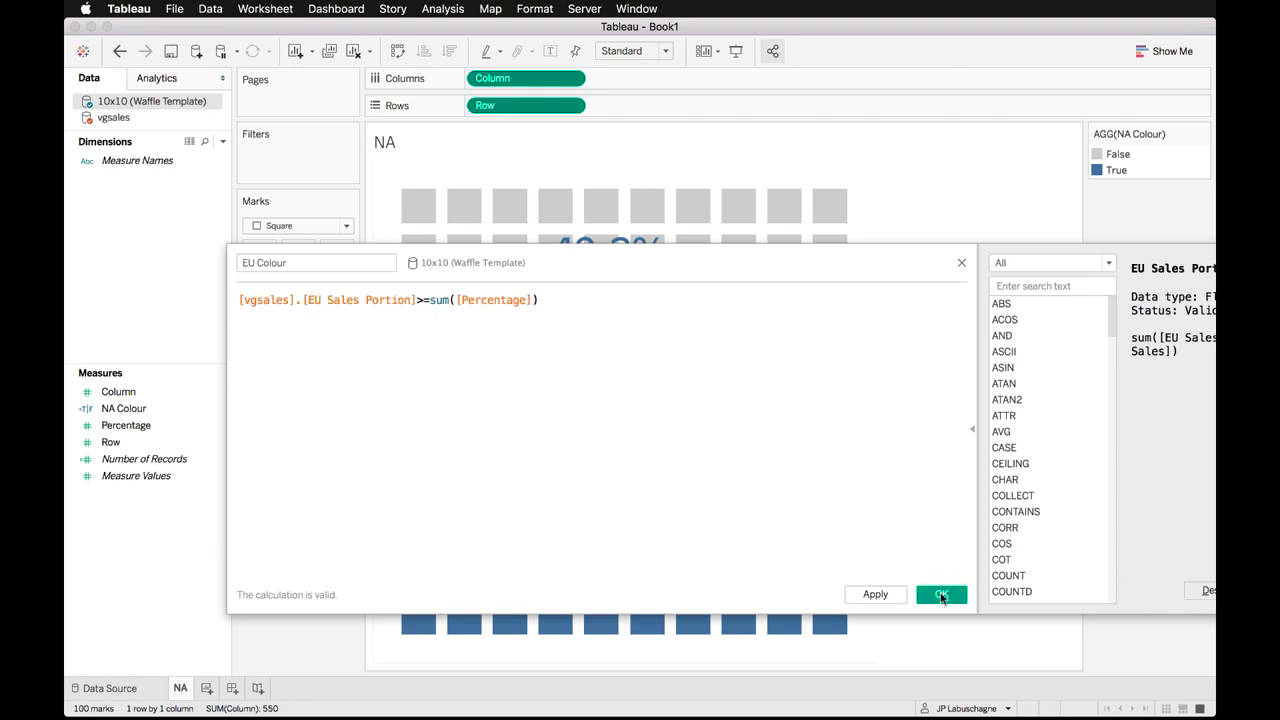
pyautogui.click(943, 594)
# Create a calculated field named JP Colour in the 10x10 (Waffle Template) data source and paste the copied colour formula into it.
pyautogui.rightClick(190, 570)
pyautogui.click(300, 405)
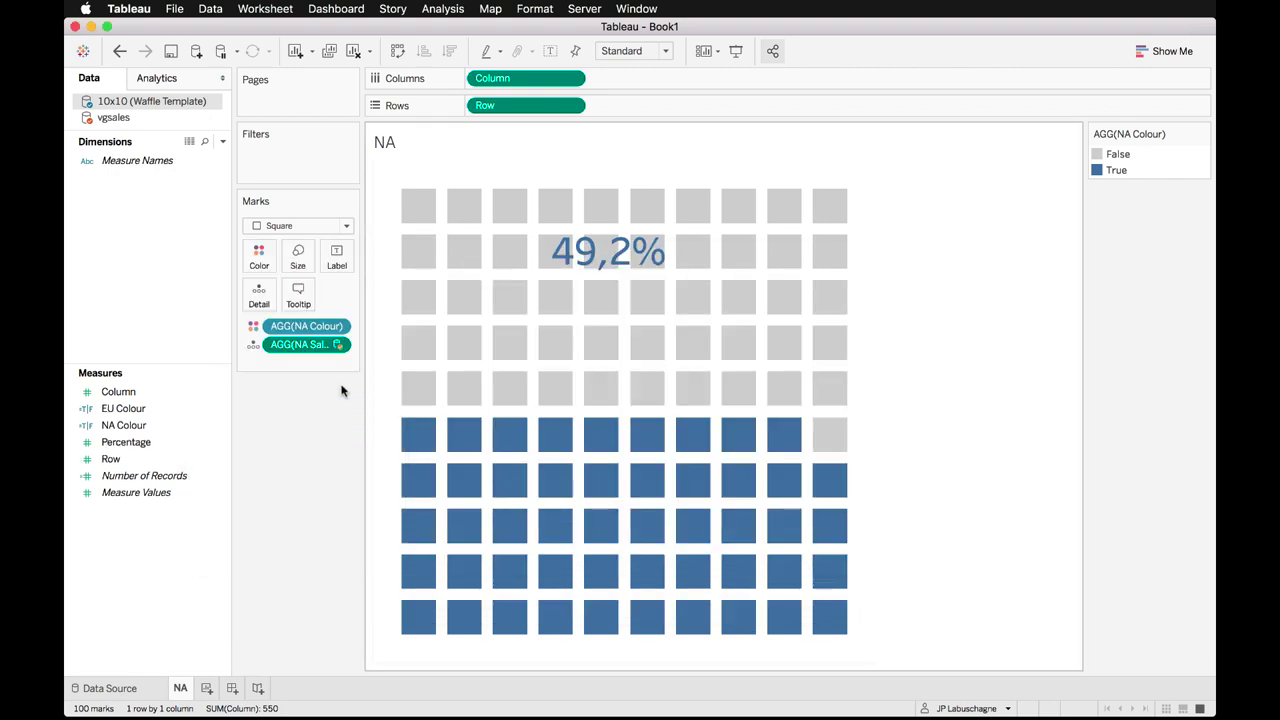
pyautogui.write('JP Colour')
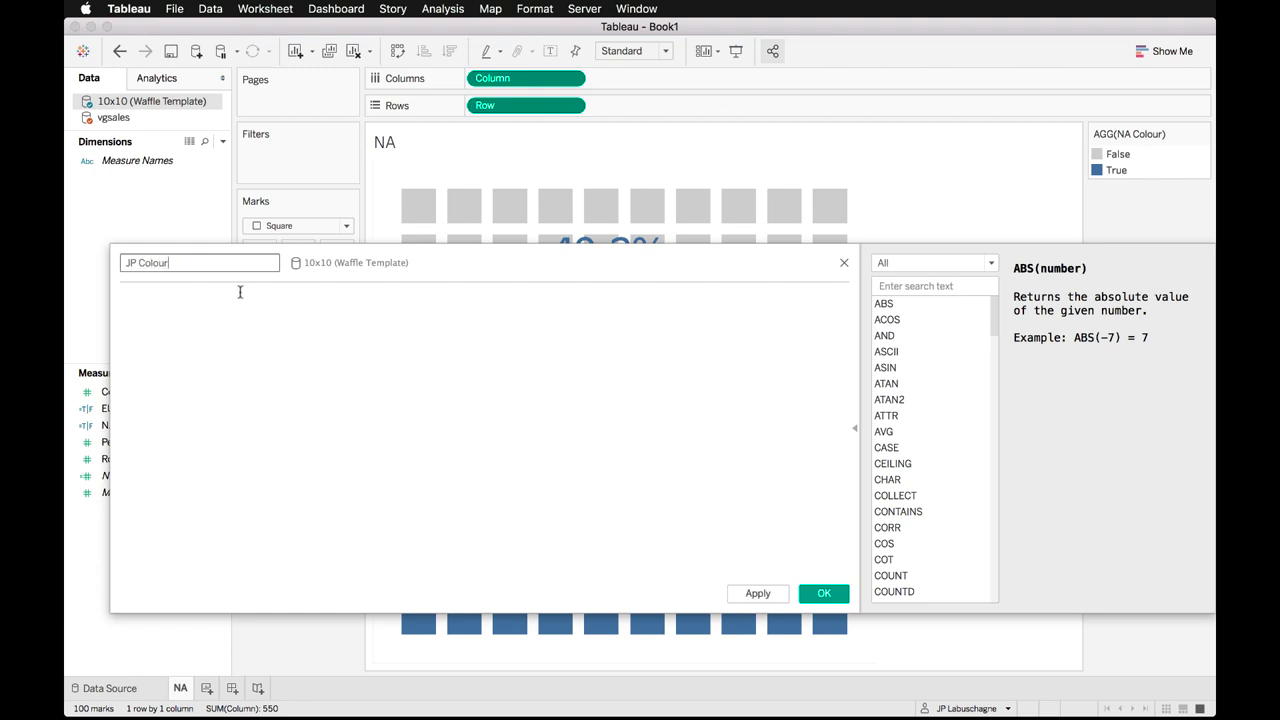
pyautogui.click(212, 322)
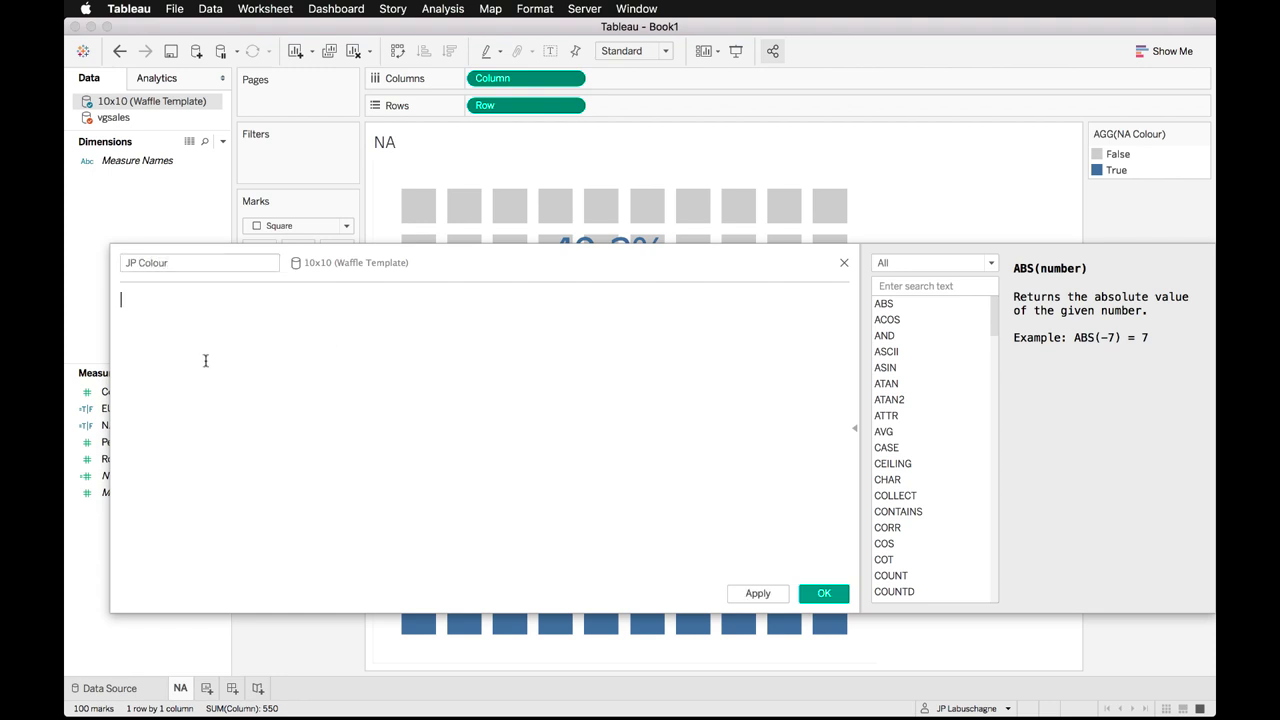
pyautogui.press('super+v')
# Replace the NA Sales Portion reference in the JP Colour formula with [vgsales].[JP Sales Portion] and save the field.
pyautogui.click(208, 300)
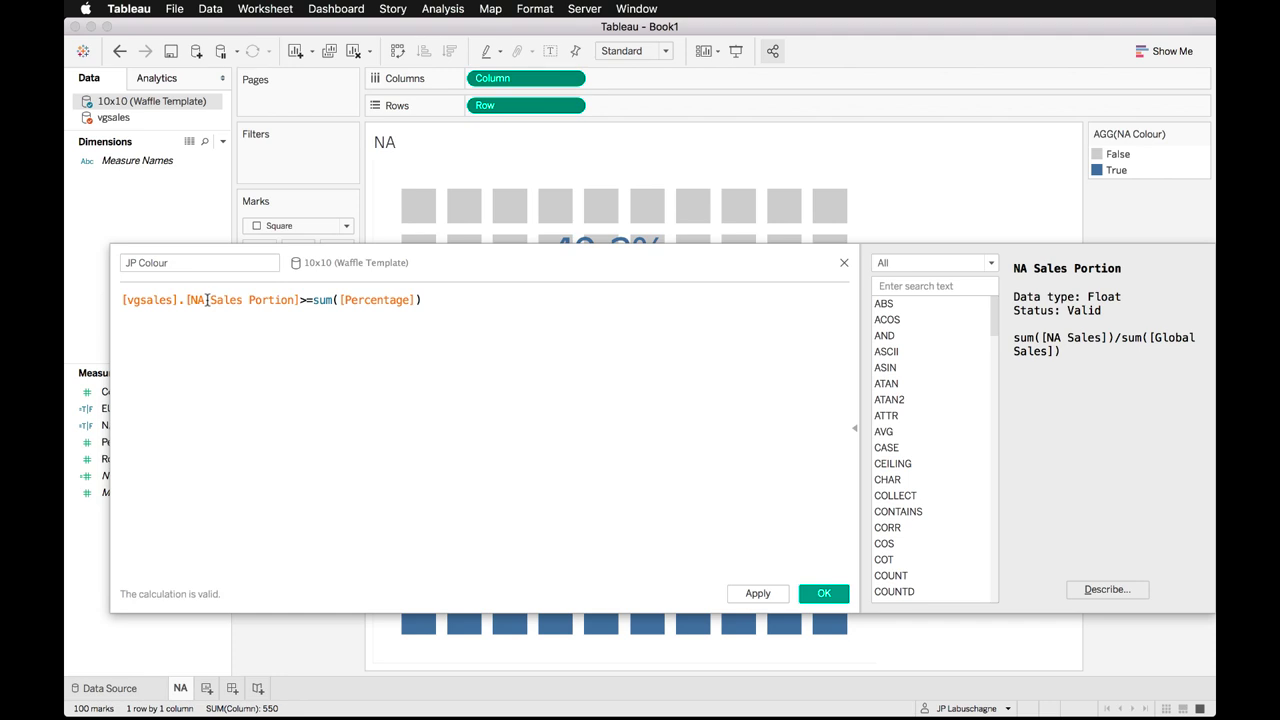
pyautogui.press('Left')
pyautogui.press('Left')
pyautogui.press('BackSpace')
pyautogui.press('BackSpace')
pyautogui.write('JP')
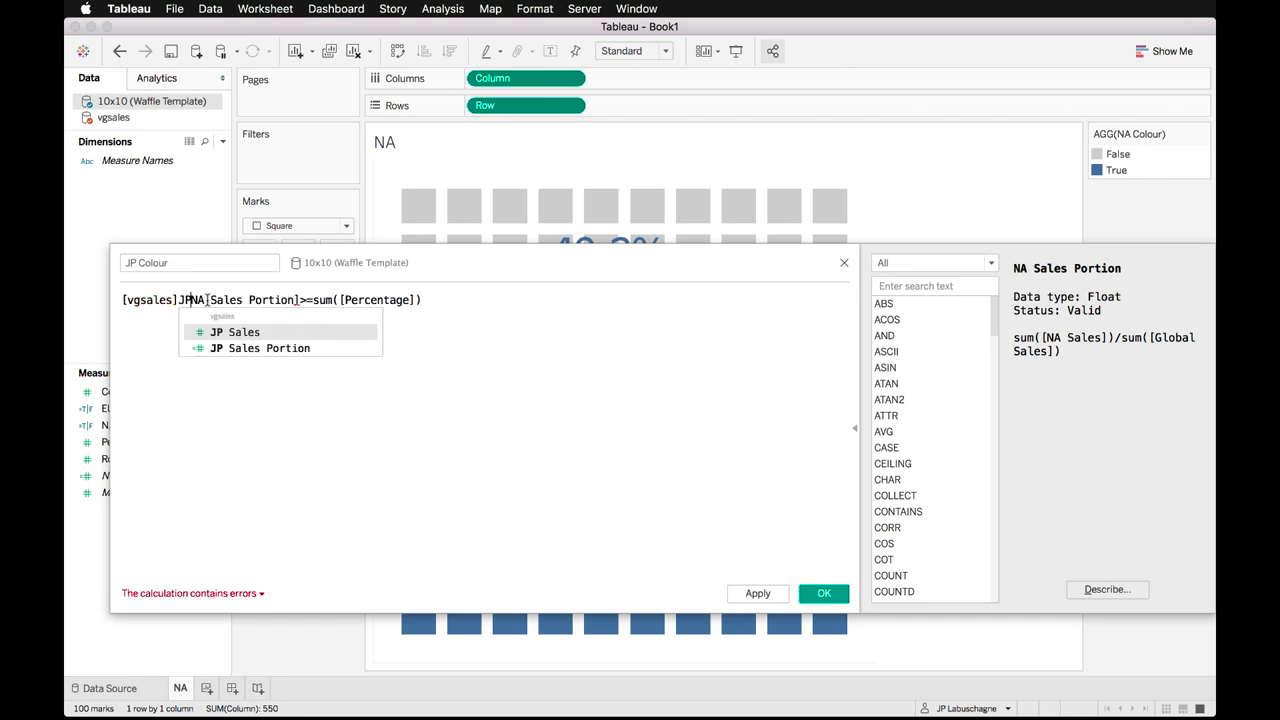
pyautogui.press('Down')
pyautogui.press('Return')
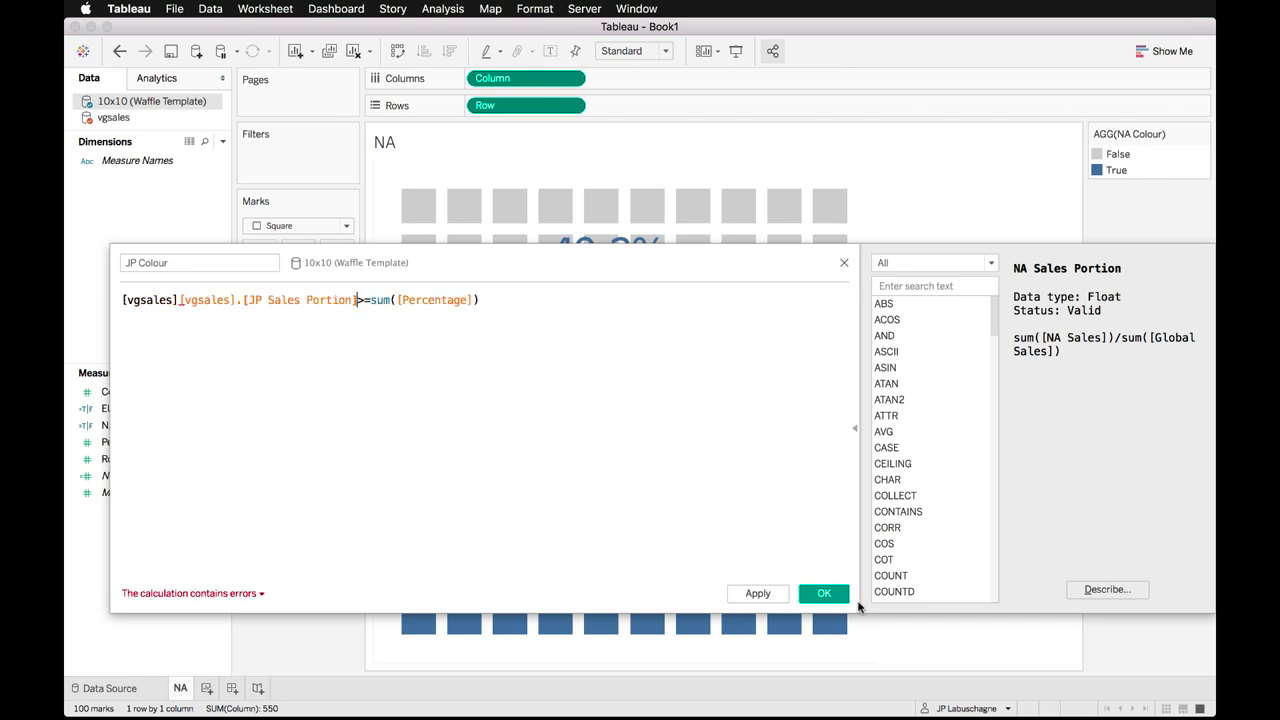
pyautogui.click(820, 593)
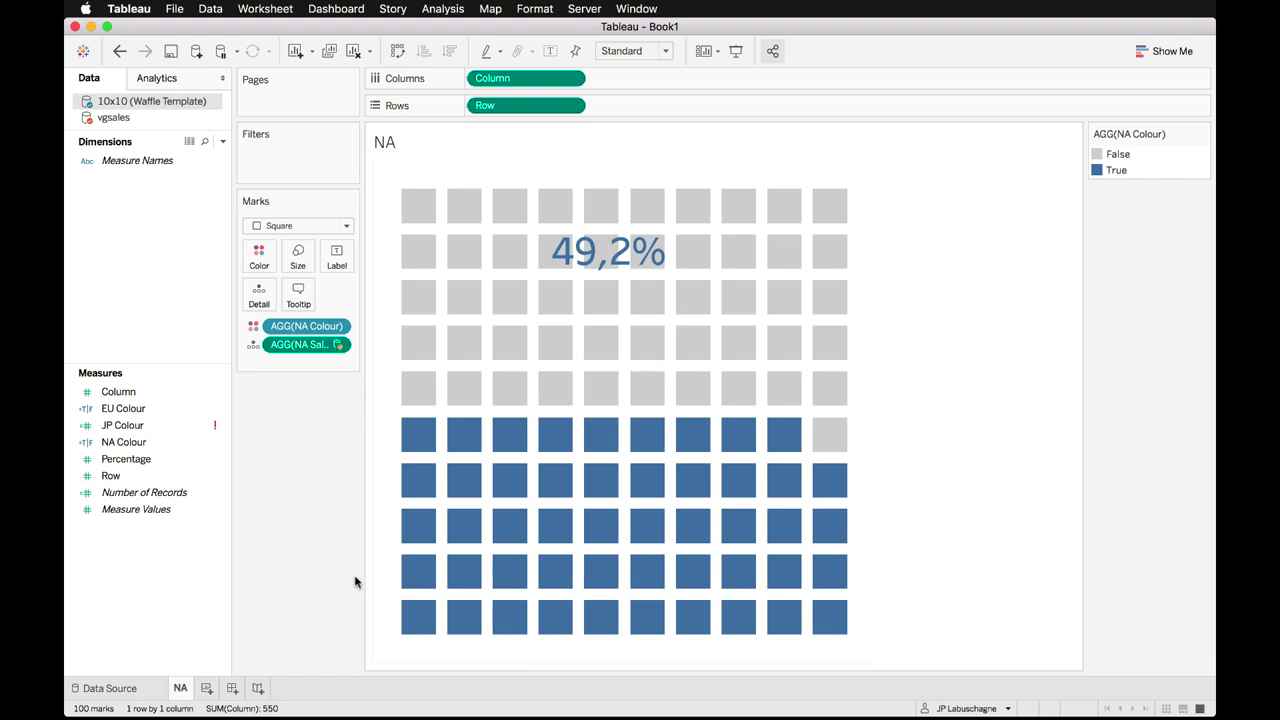
# Reopen JP Colour, remove the duplicate leading [vgsales] so it reads [vgsales].[JP Sales Portion]>=sum([Percentage]), and save the field.
pyautogui.rightClick(211, 426)
pyautogui.click(250, 160)
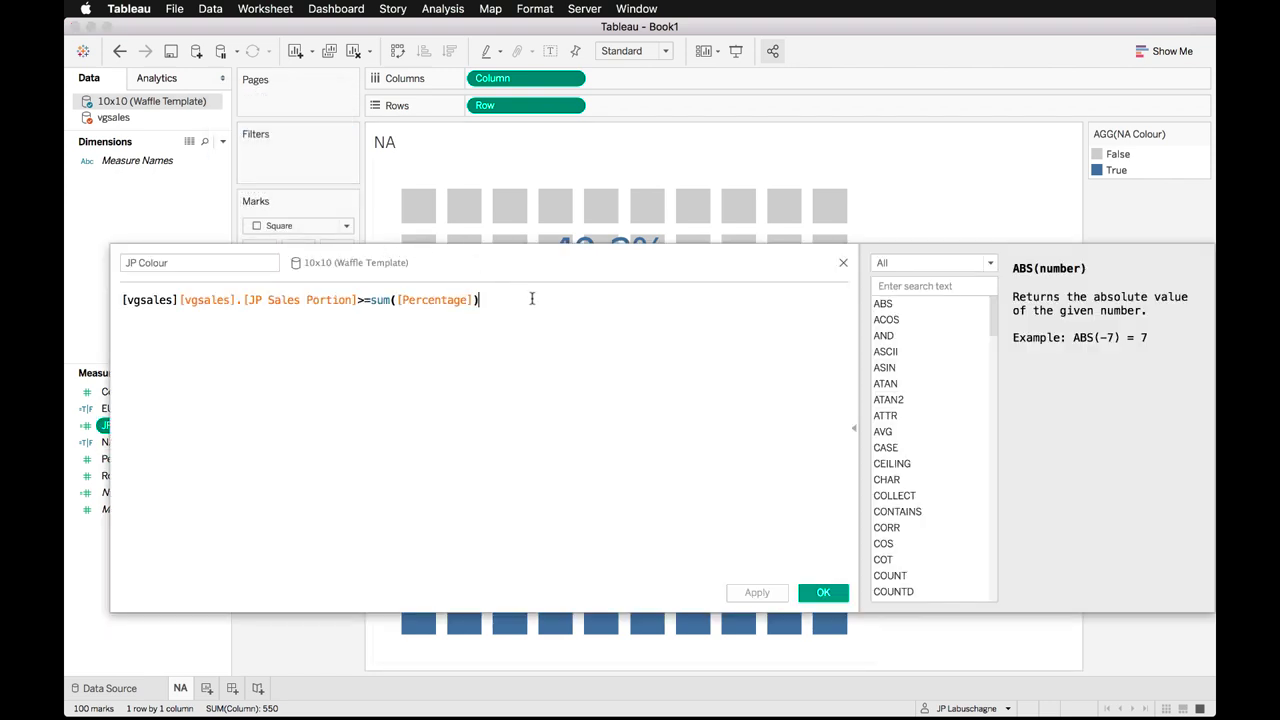
pyautogui.click(178, 300)
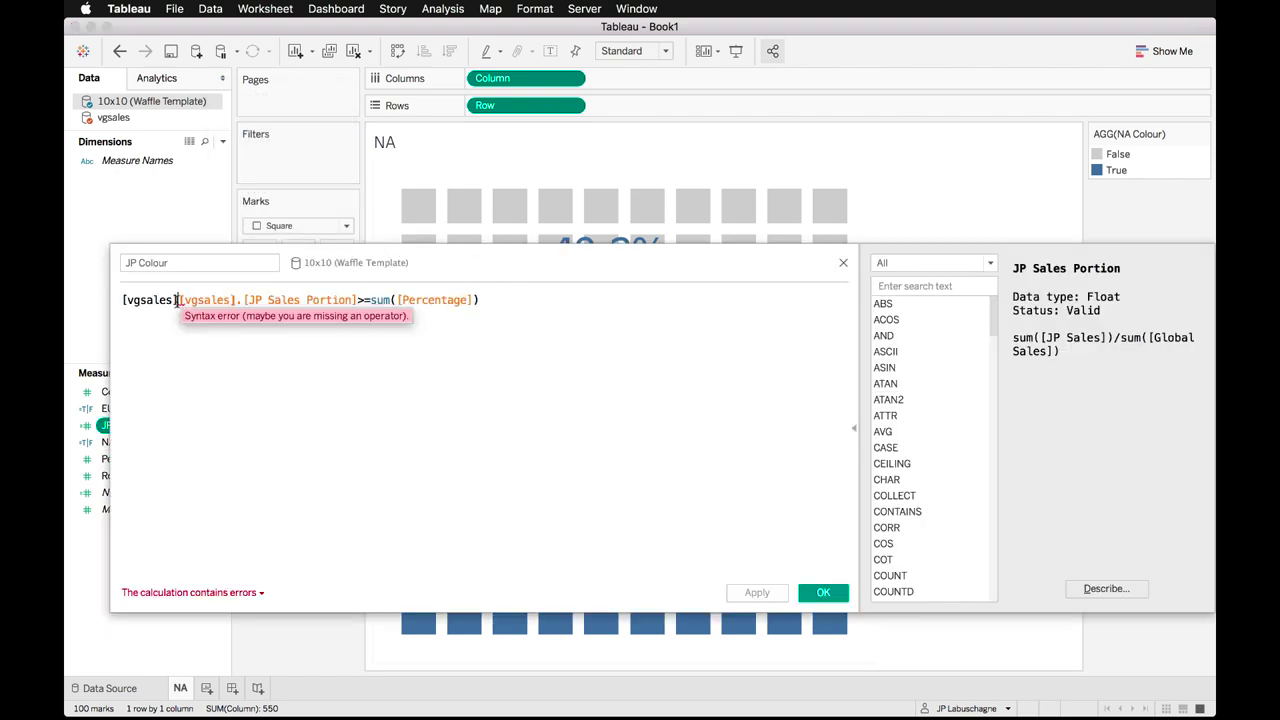
pyautogui.press('BackSpace')
pyautogui.press('BackSpace')
pyautogui.press('BackSpace')
pyautogui.press('BackSpace')
pyautogui.press('BackSpace')
pyautogui.press('BackSpace')
pyautogui.press('BackSpace')
pyautogui.press('BackSpace')
pyautogui.press('BackSpace')
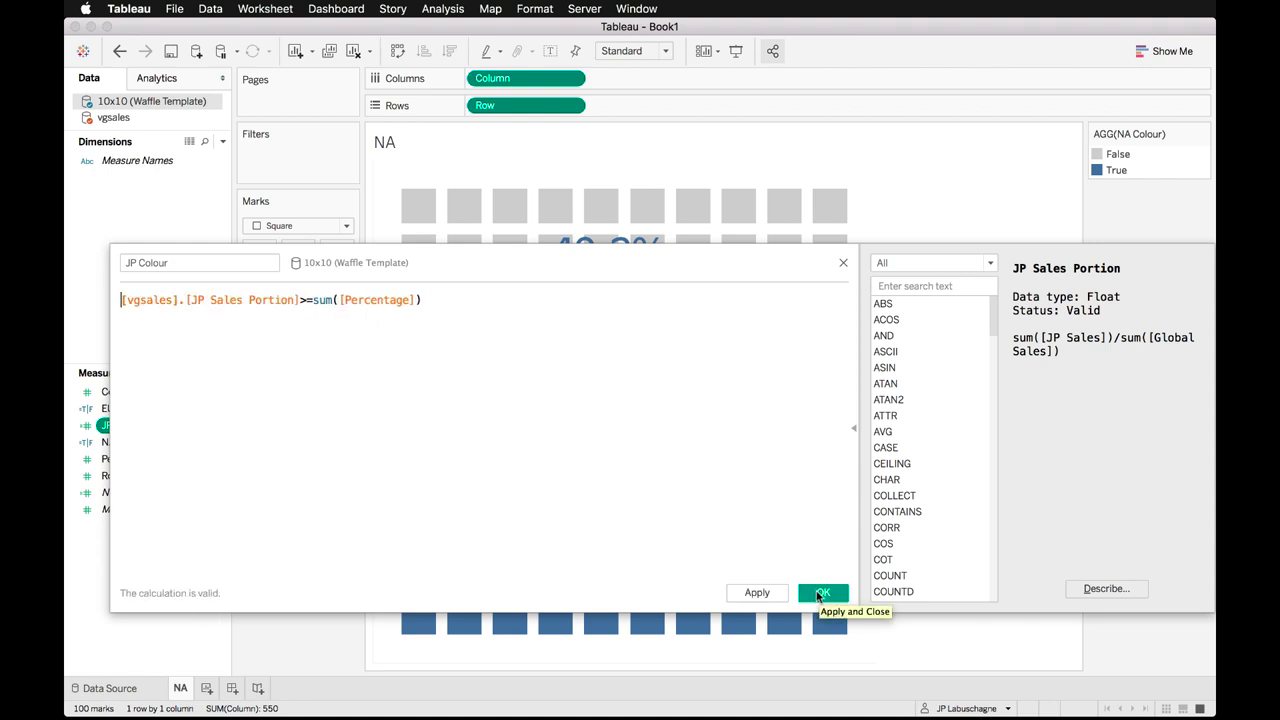
pyautogui.click(821, 594)
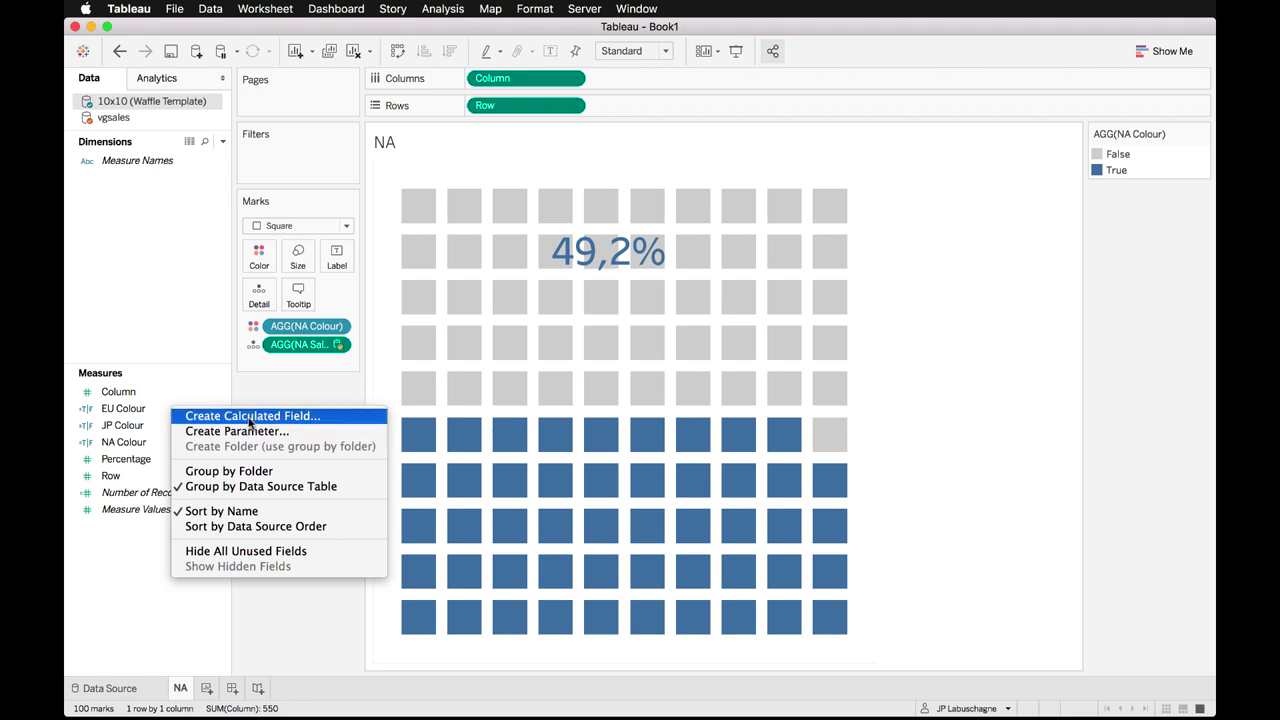
# Create a calculated field named Other colour in the 10x10 (Waffle Template) data source and paste the copied colour formula into it.
pyautogui.click(240, 416)
pyautogui.write('Other colour')
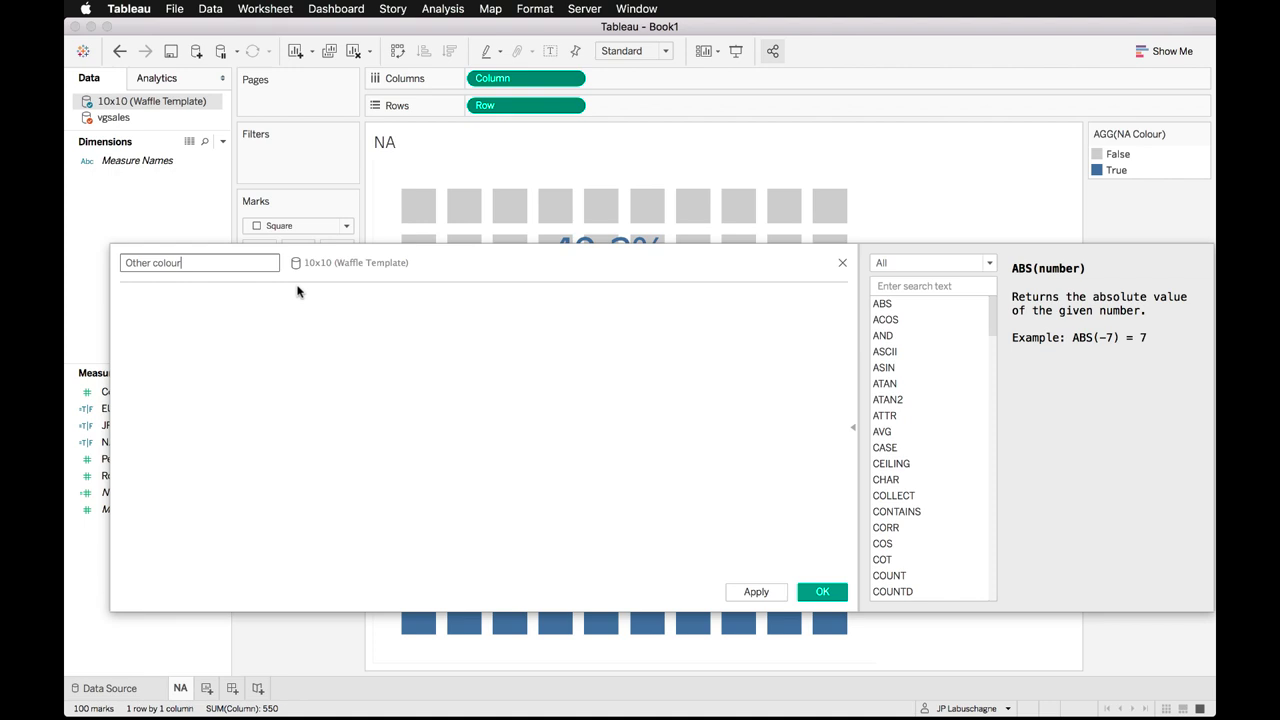
pyautogui.click(300, 331)
pyautogui.write('[vgsales].[NA Sales Portion]>=sum([Percentage])')
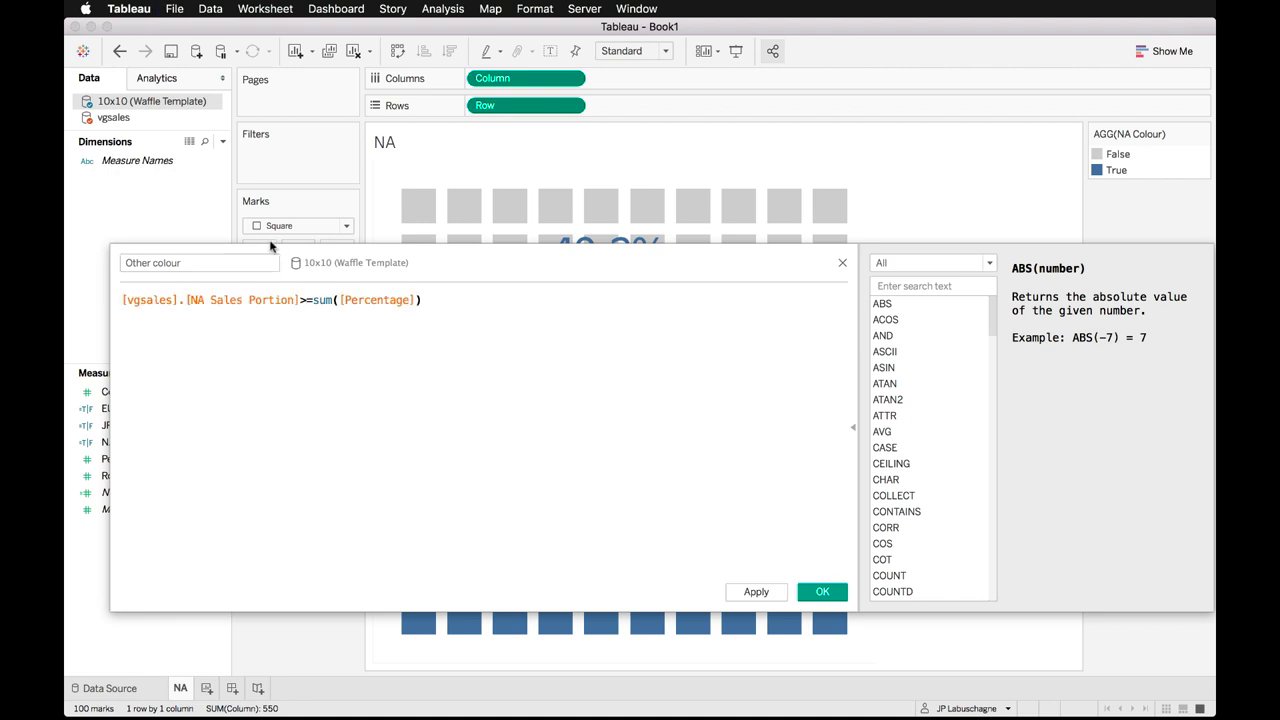
# Change the Other colour formula to [vgsales].[Other Sales Portion]>=sum([Percentage]) and save the field.
pyautogui.click(211, 300)
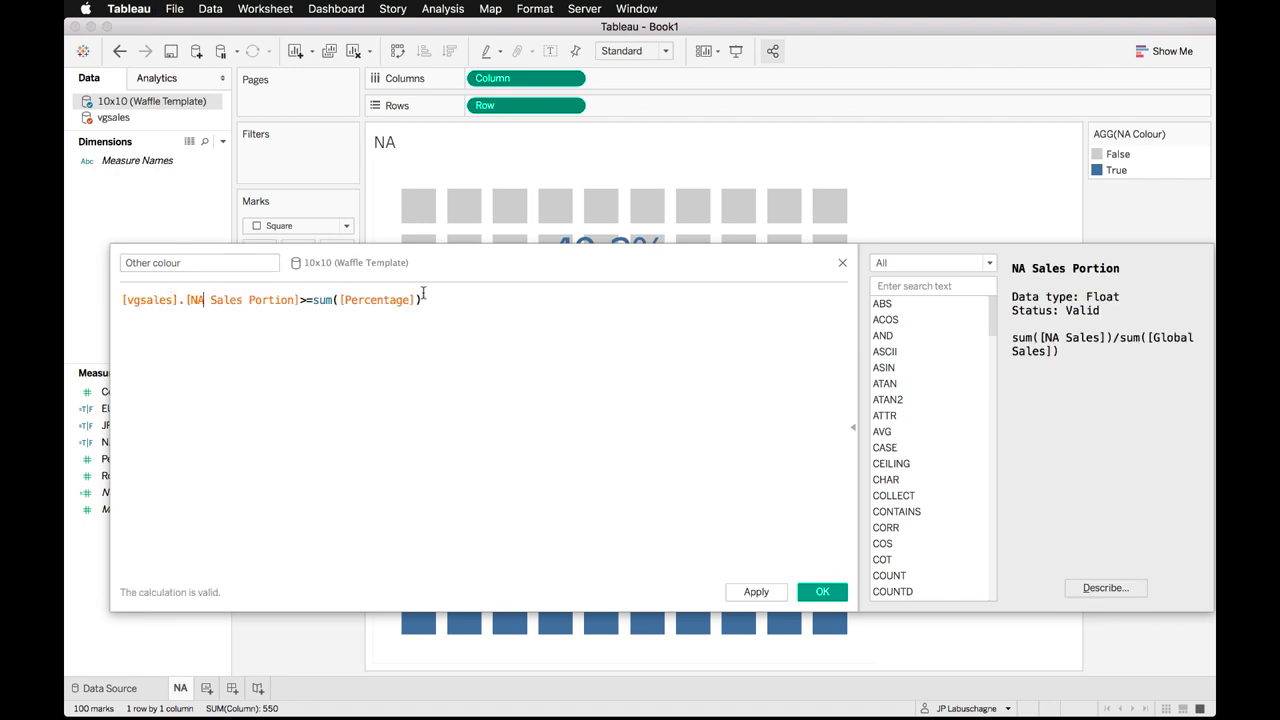
pyautogui.press('BackSpace')
pyautogui.press('BackSpace')
pyautogui.write('Other')
pyautogui.click(423, 293)
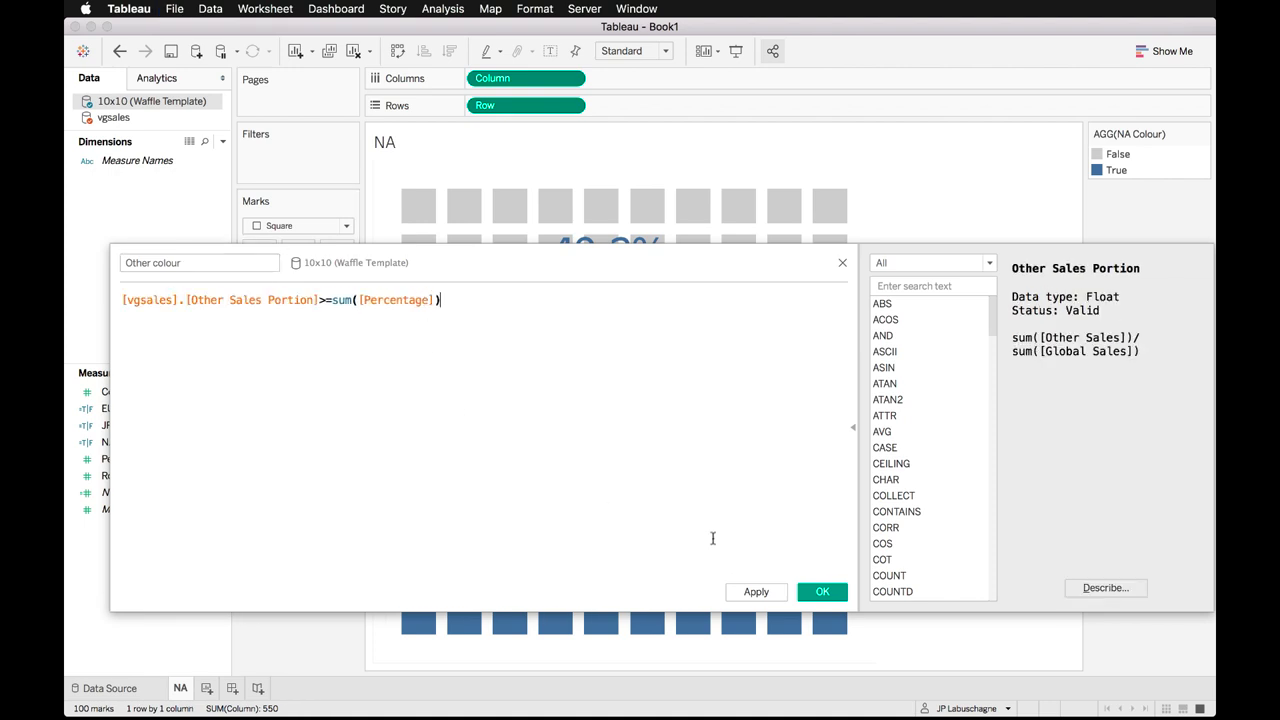
pyautogui.click(815, 592)
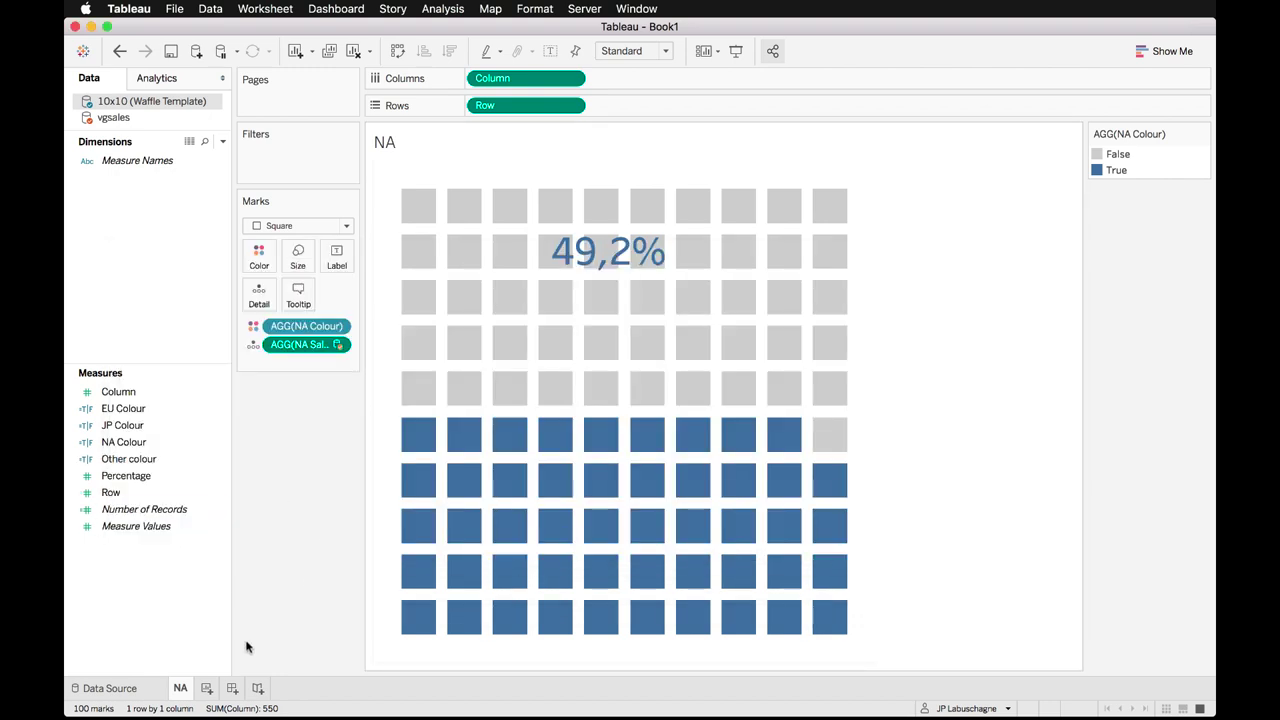
# Duplicate the NA waffle worksheet three times.
pyautogui.rightClick(181, 688)
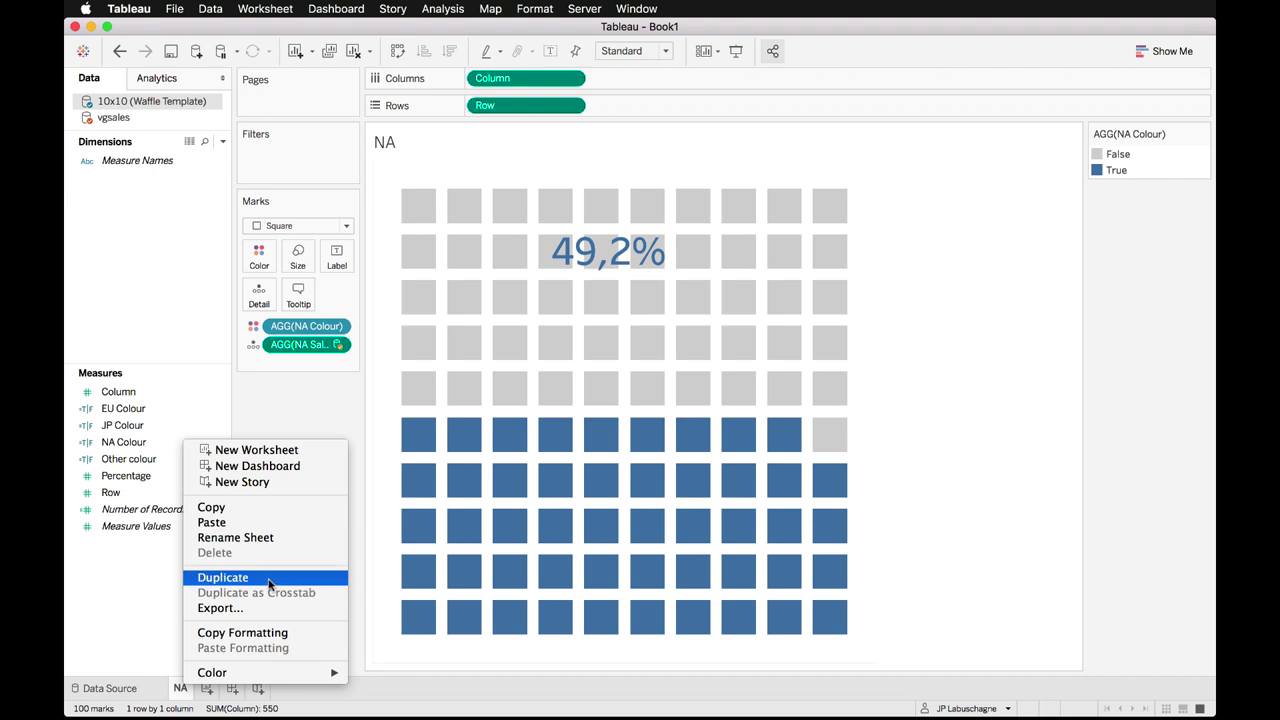
pyautogui.click(228, 577)
pyautogui.rightClick(222, 688)
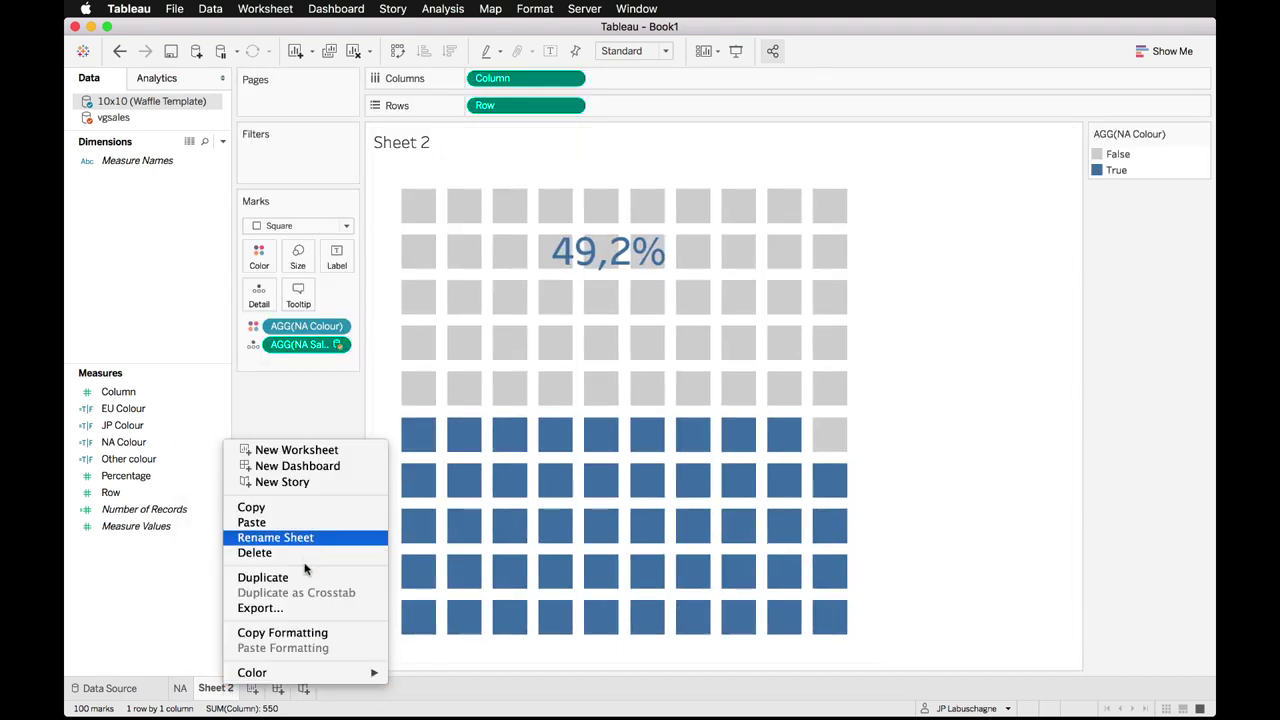
pyautogui.click(307, 577)
pyautogui.rightClick(256, 682)
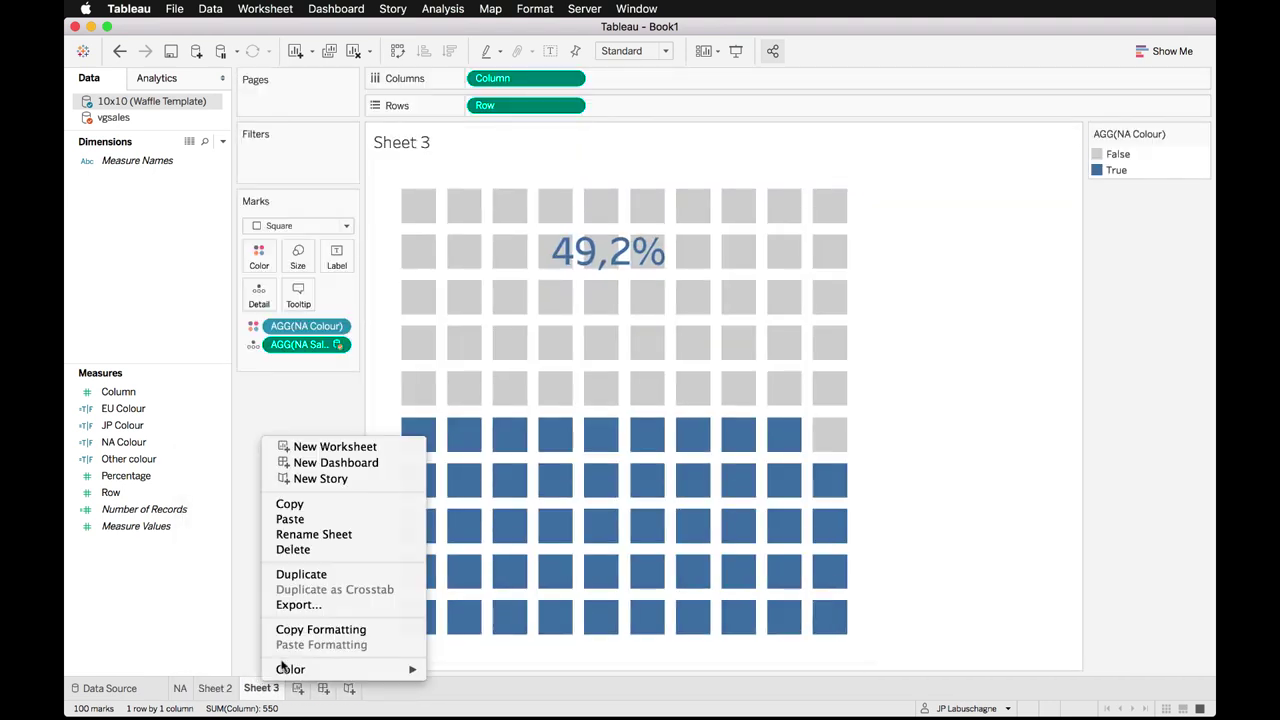
pyautogui.click(328, 578)
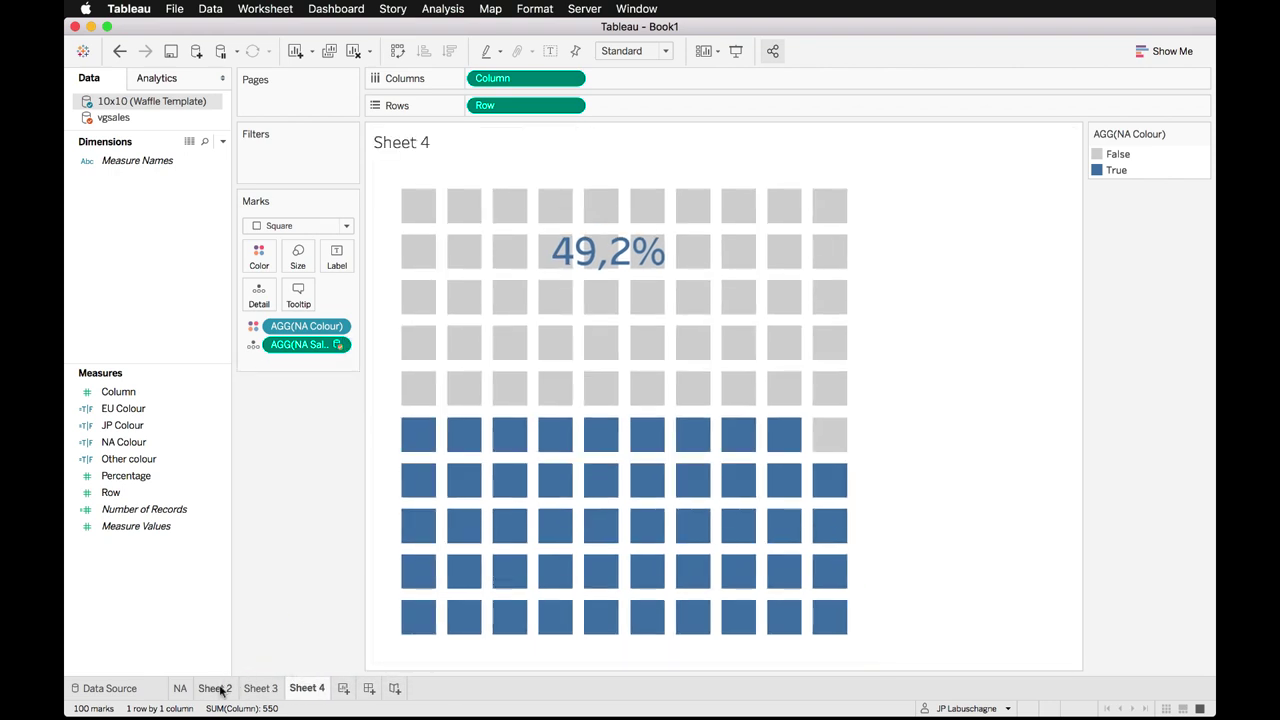
# Rename the three duplicated worksheets, in order, EU, JP and Other.
pyautogui.doubleClick(215, 688)
pyautogui.write('EU')
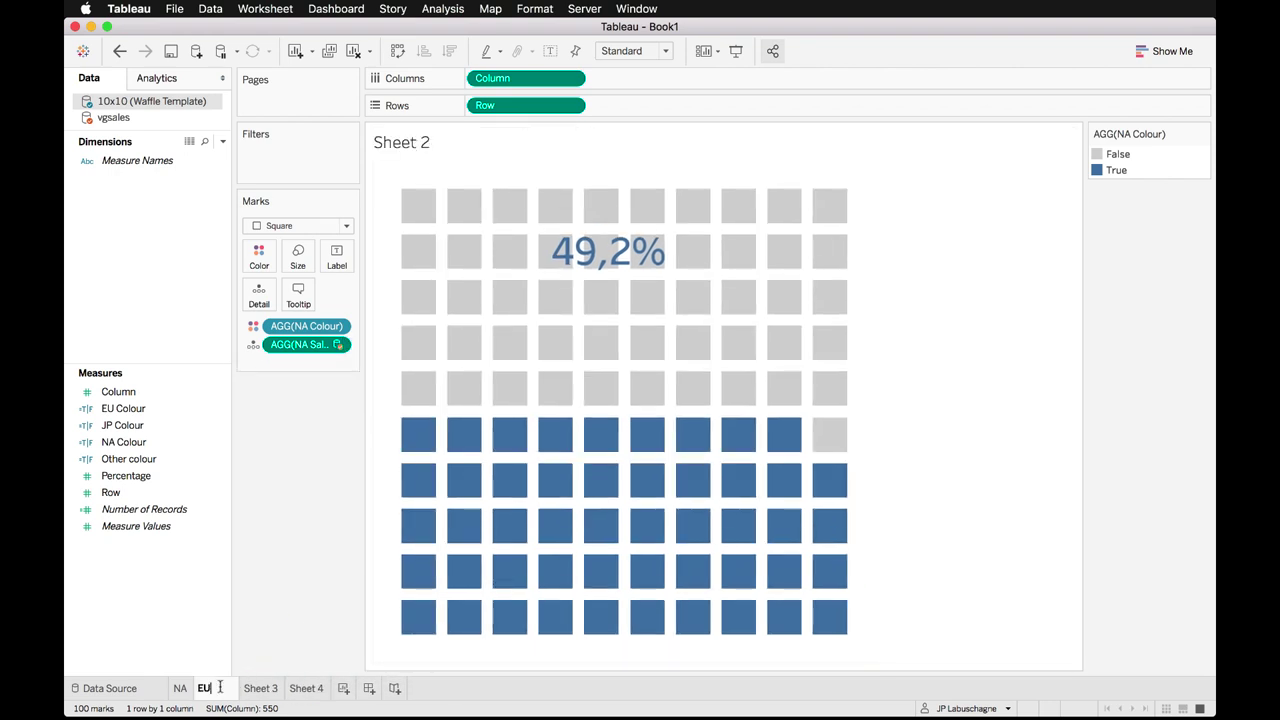
pyautogui.press('Return')
pyautogui.doubleClick(251, 688)
pyautogui.write('J')
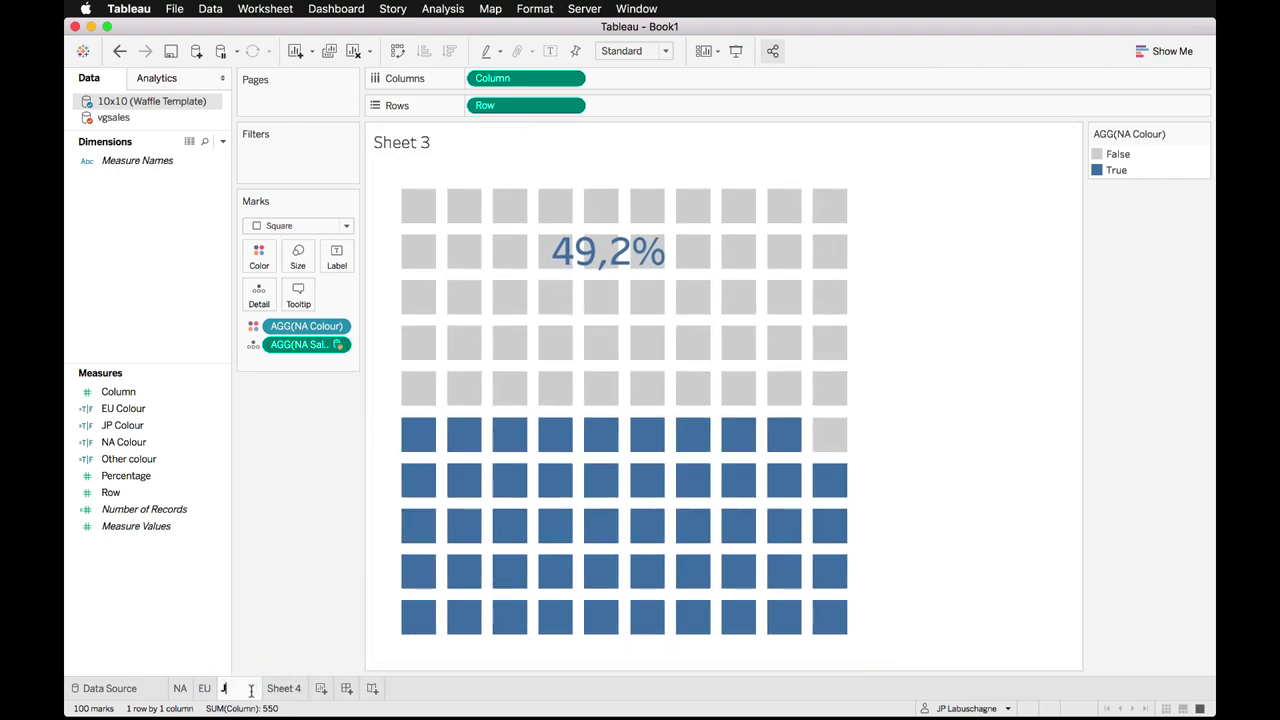
pyautogui.write('P')
pyautogui.press('Return')
pyautogui.doubleClick(257, 688)
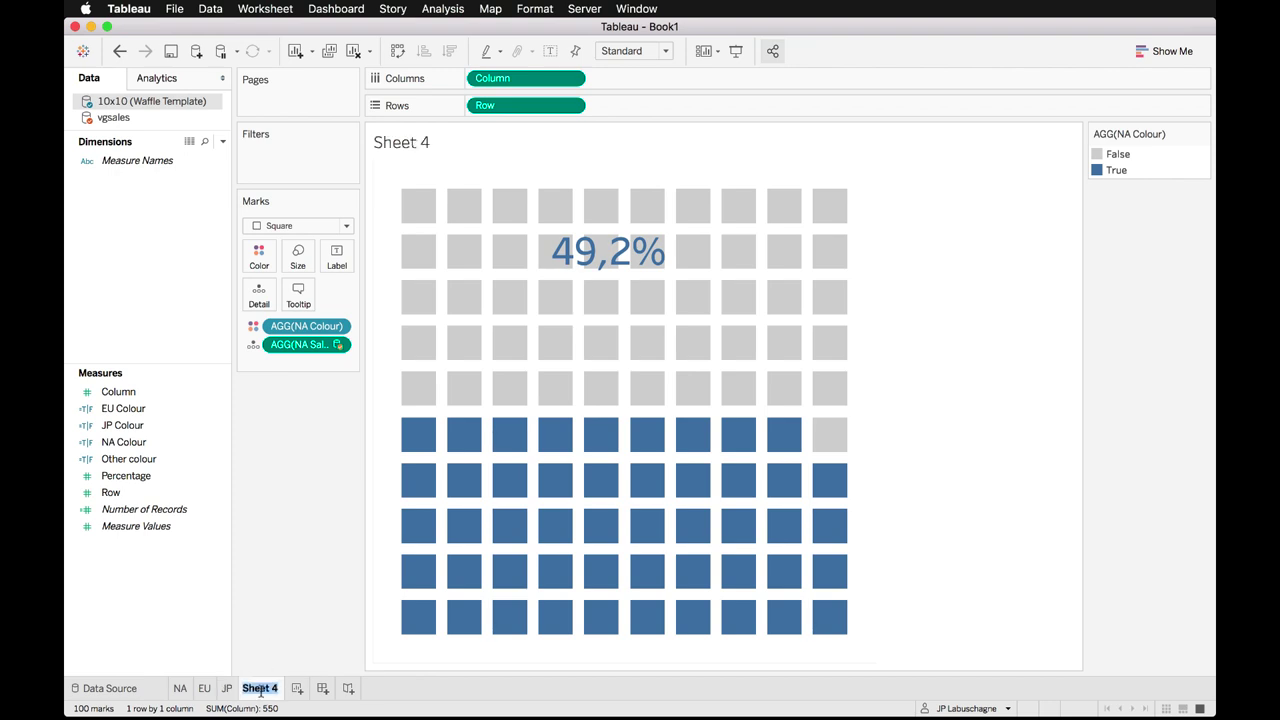
pyautogui.write('Other')
pyautogui.press('Return')
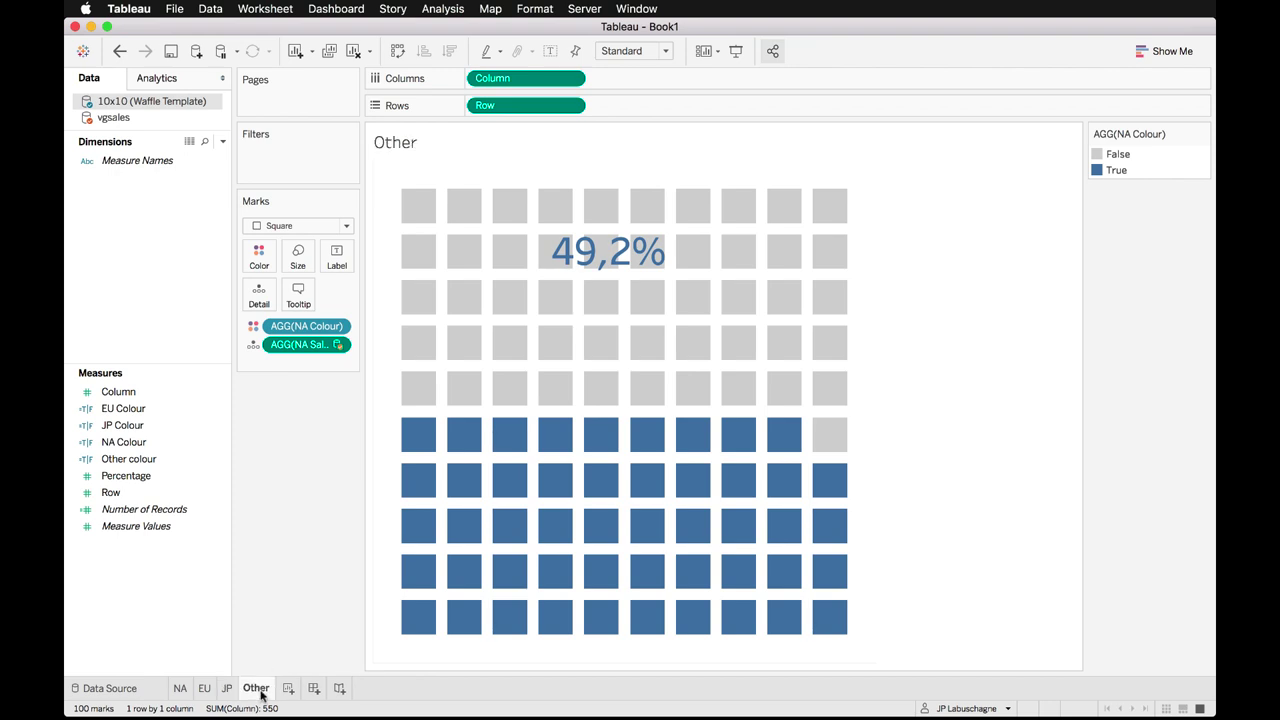
# On the EU worksheet, replace NA Colour with EU Colour as the field that colours the squares.
pyautogui.click(205, 688)
pyautogui.click(115, 409)
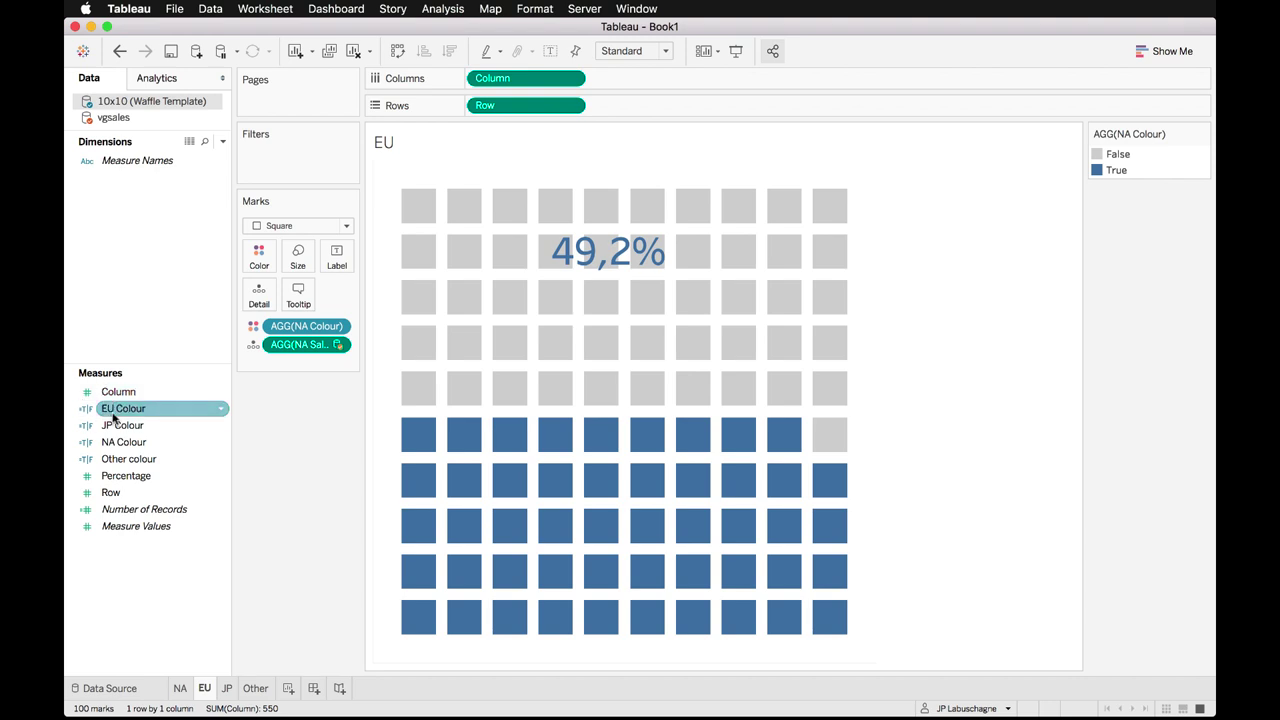
pyautogui.moveTo(125, 414); pyautogui.dragTo(288, 330)
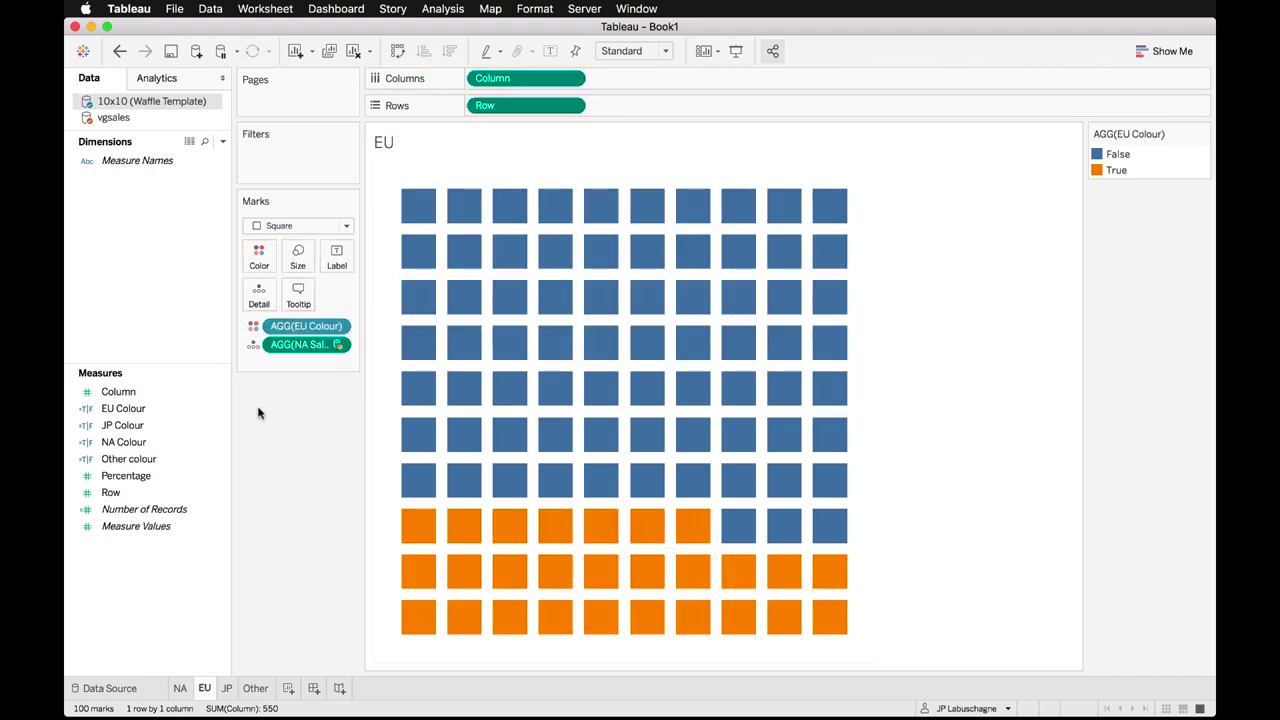
# Replace NA Sales Portion in the EU worksheet's mark detail with EU Sales Portion from vgsales and check the squares' tooltip.
pyautogui.moveTo(688, 538)
pyautogui.click(118, 119)
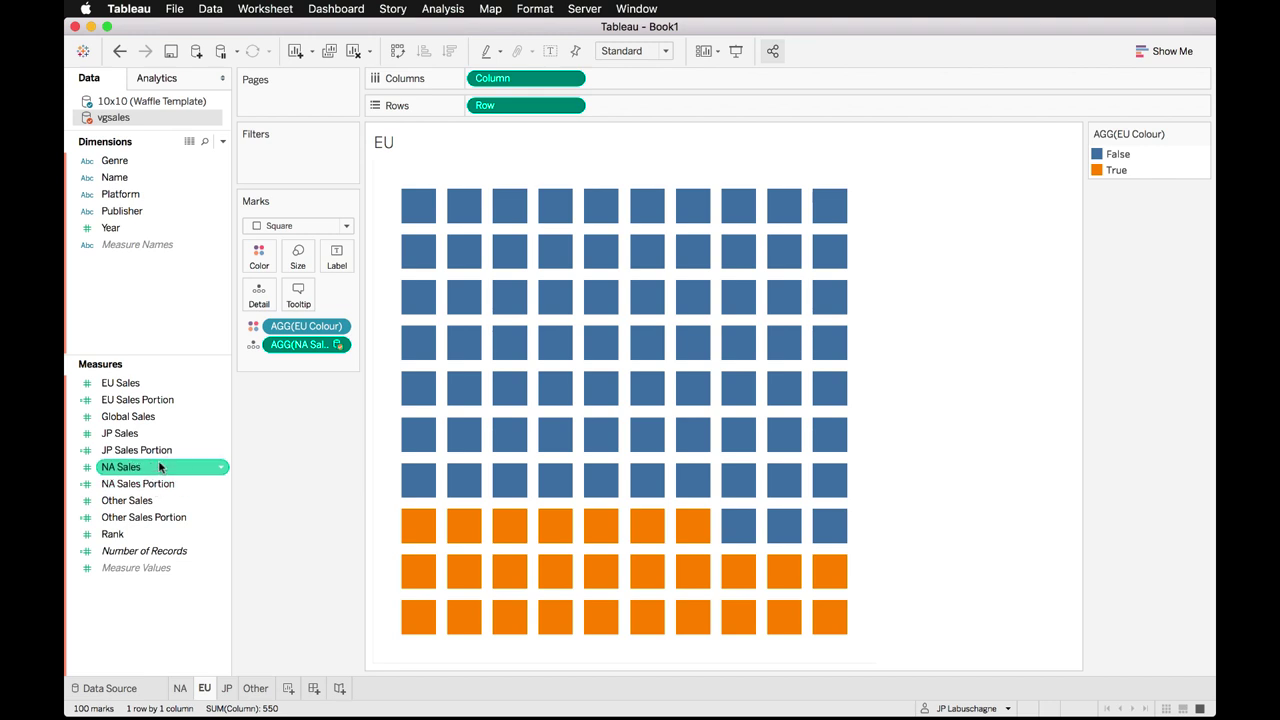
pyautogui.moveTo(466, 436)
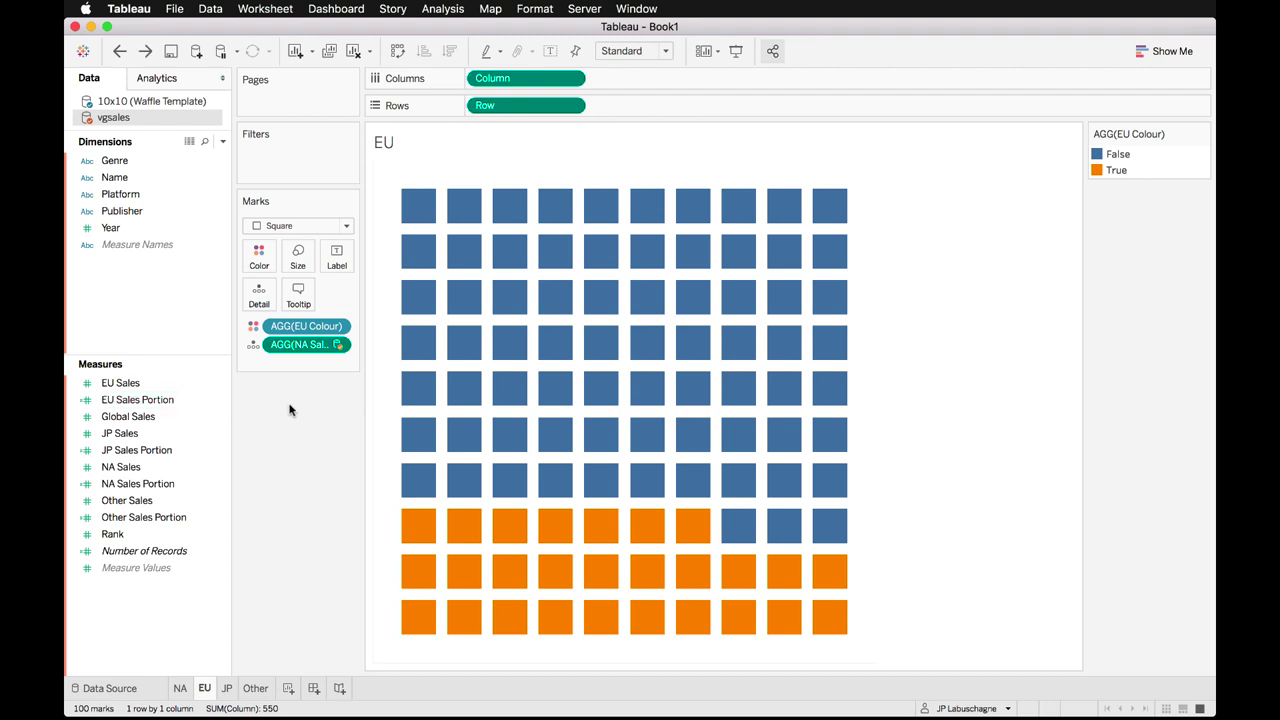
pyautogui.moveTo(183, 401); pyautogui.dragTo(318, 355)
pyautogui.moveTo(536, 422)
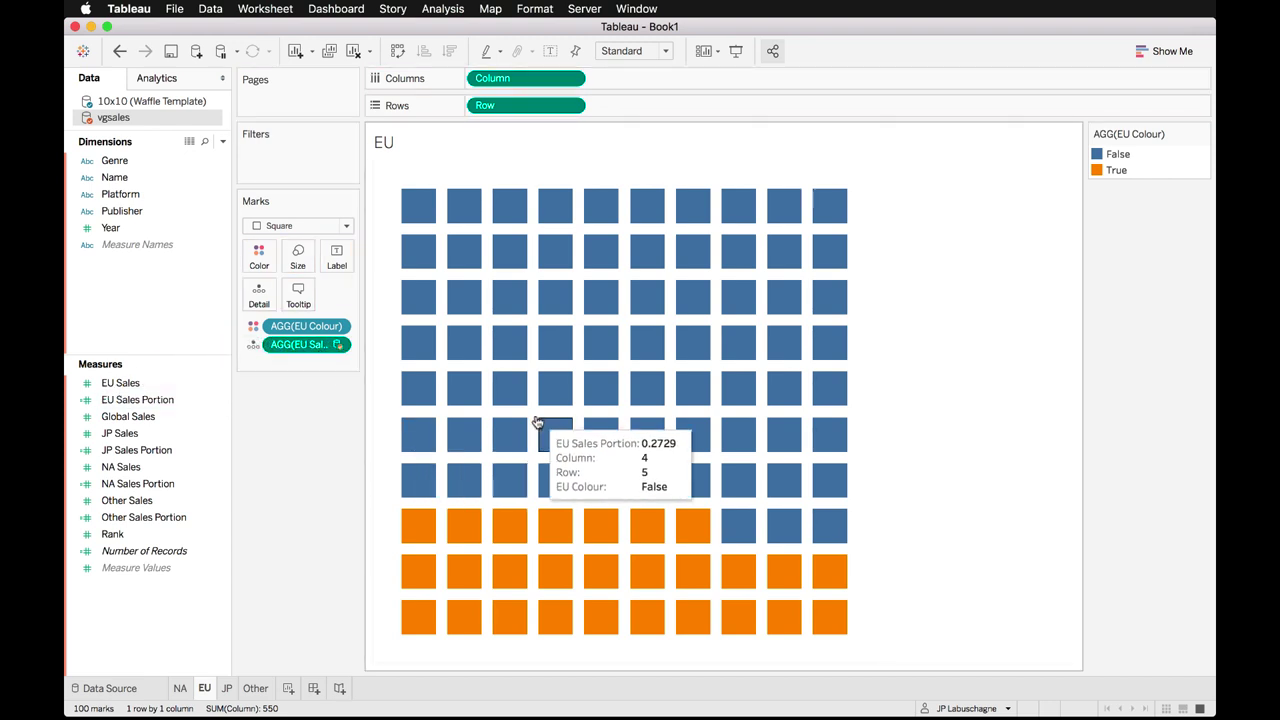
pyautogui.moveTo(492, 403)
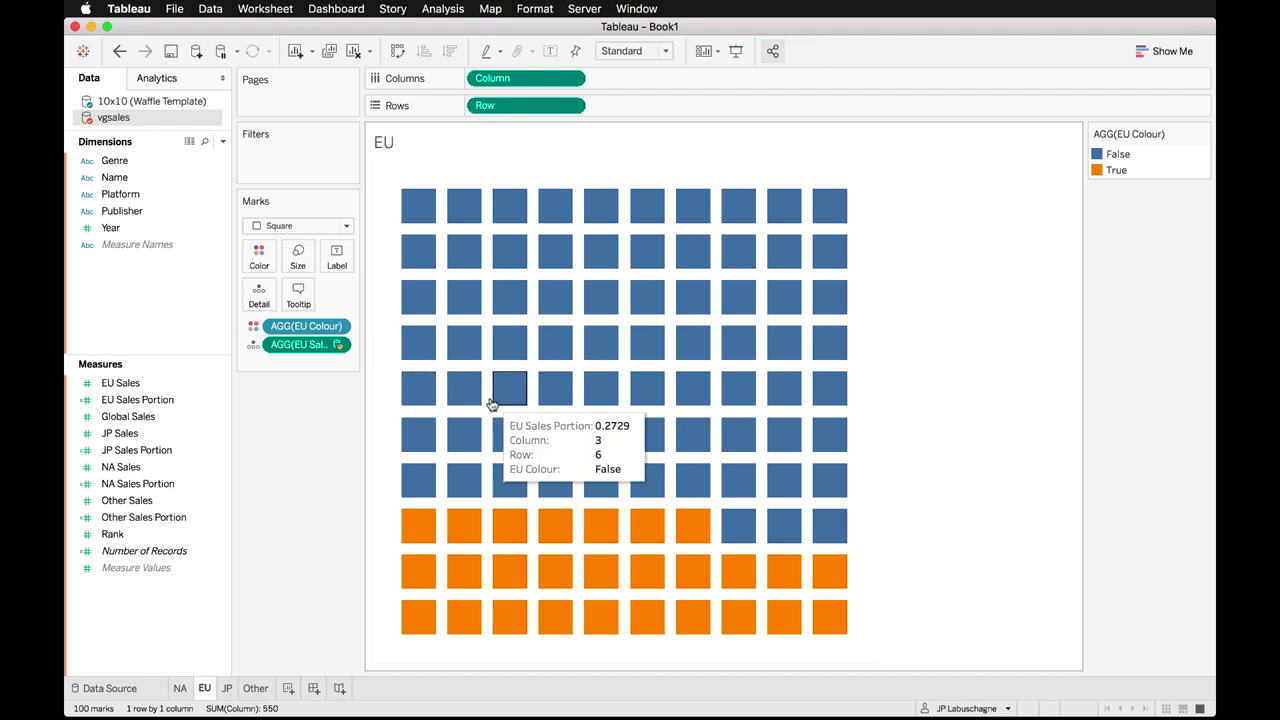
# Format the EU Sales Portion values in the pane as a percentage with one decimal place.
pyautogui.click(337, 345)
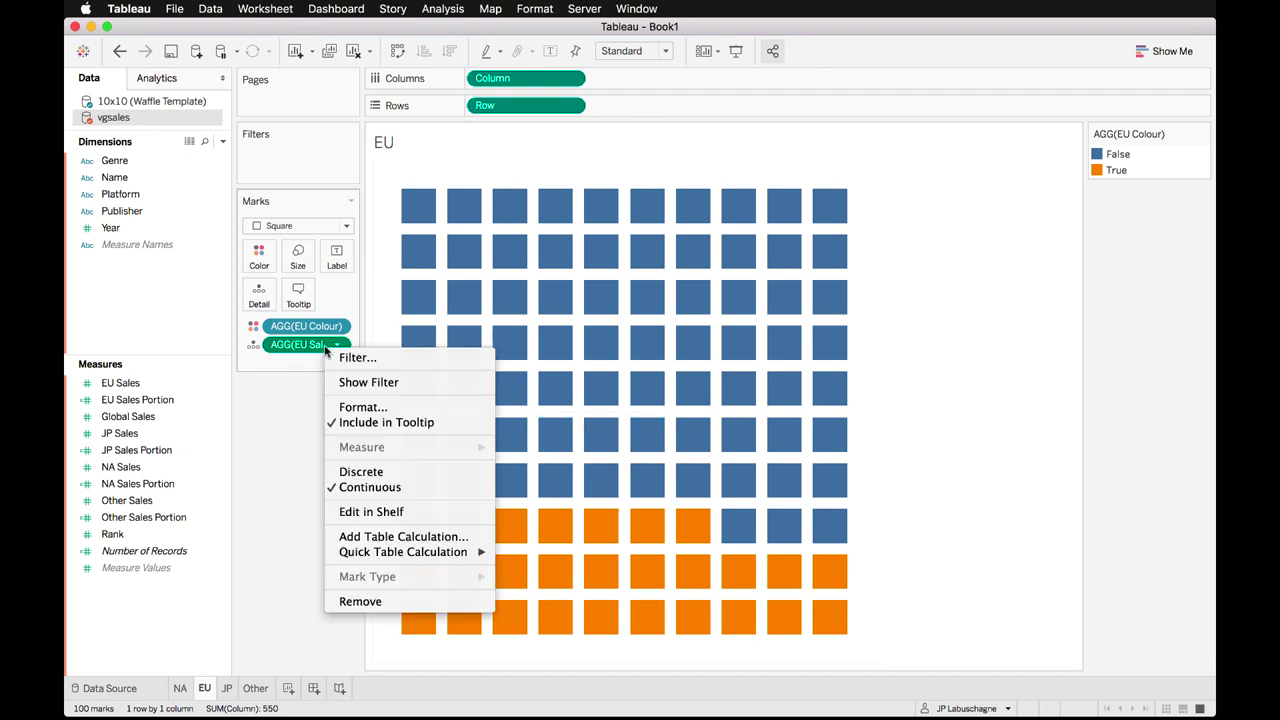
pyautogui.click(369, 408)
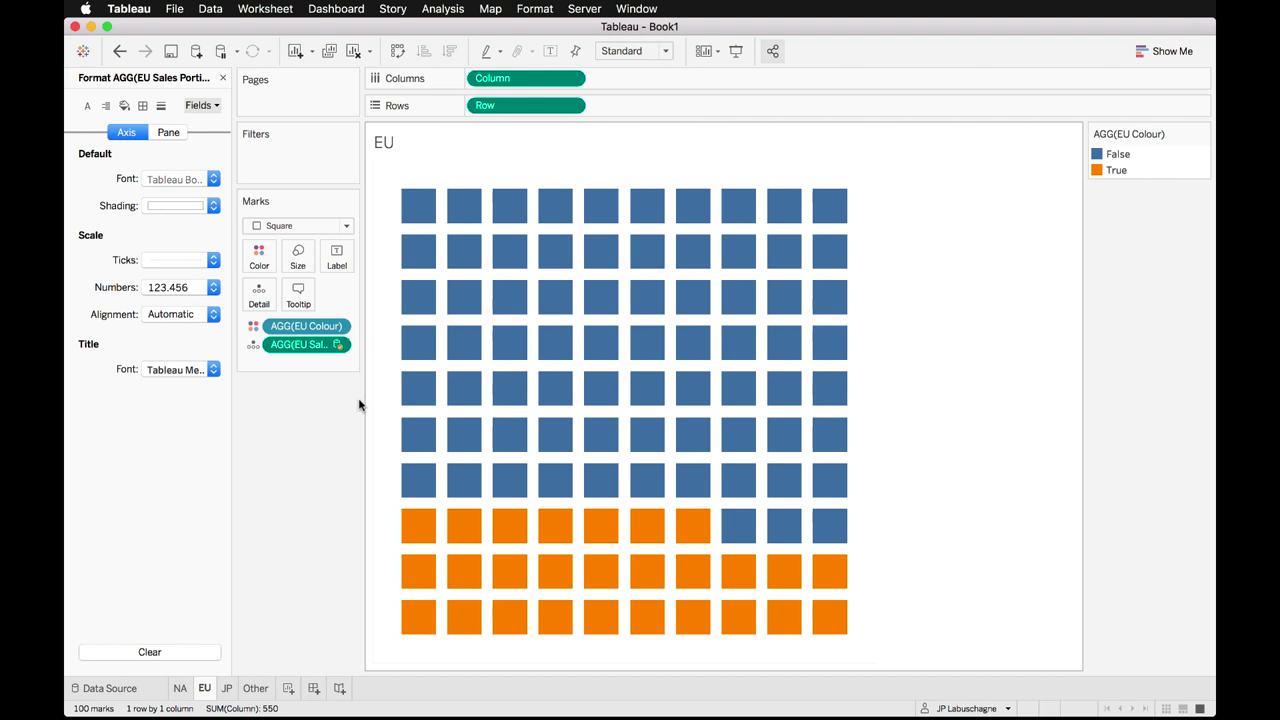
pyautogui.click(205, 106)
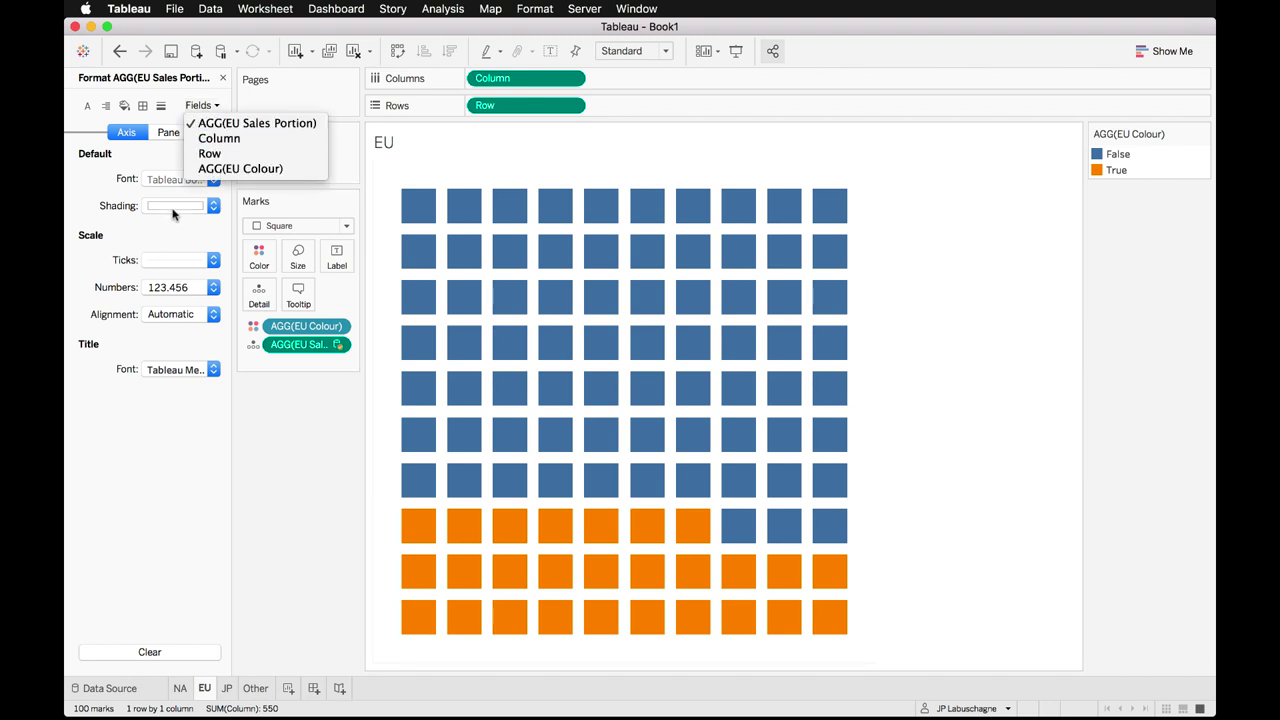
pyautogui.click(168, 138)
pyautogui.click(168, 134)
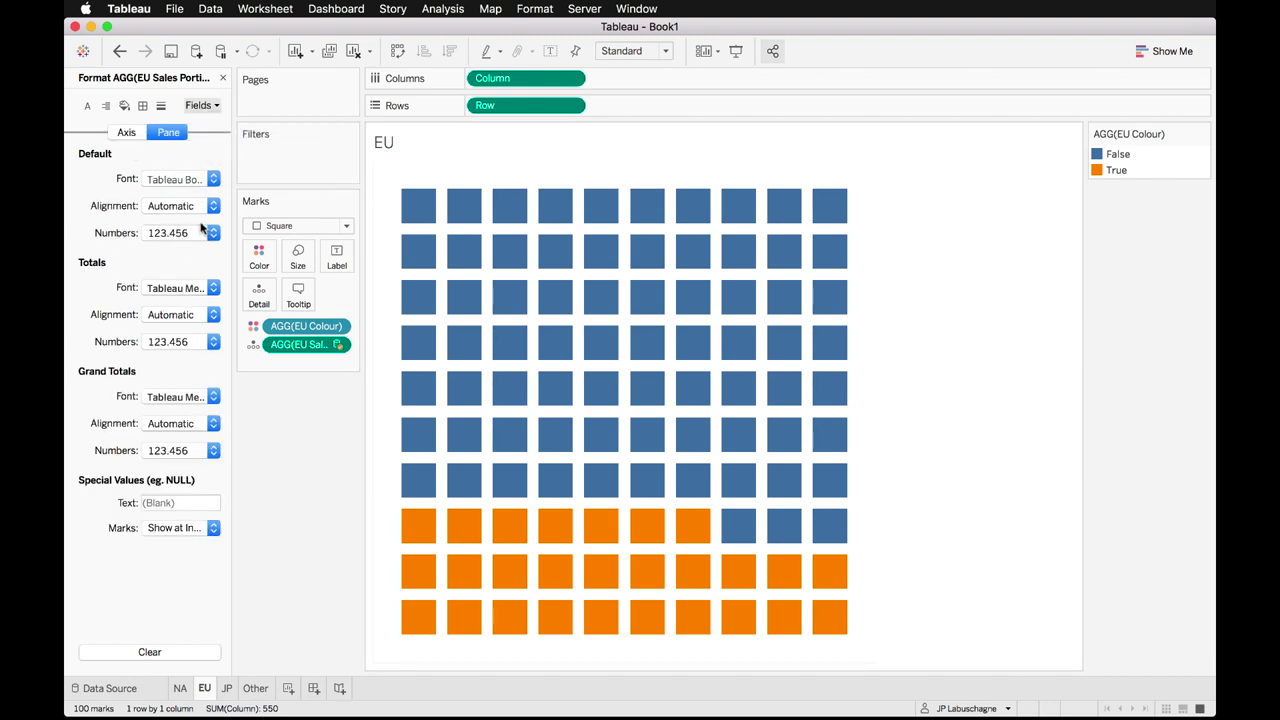
pyautogui.click(197, 230)
pyautogui.click(194, 350)
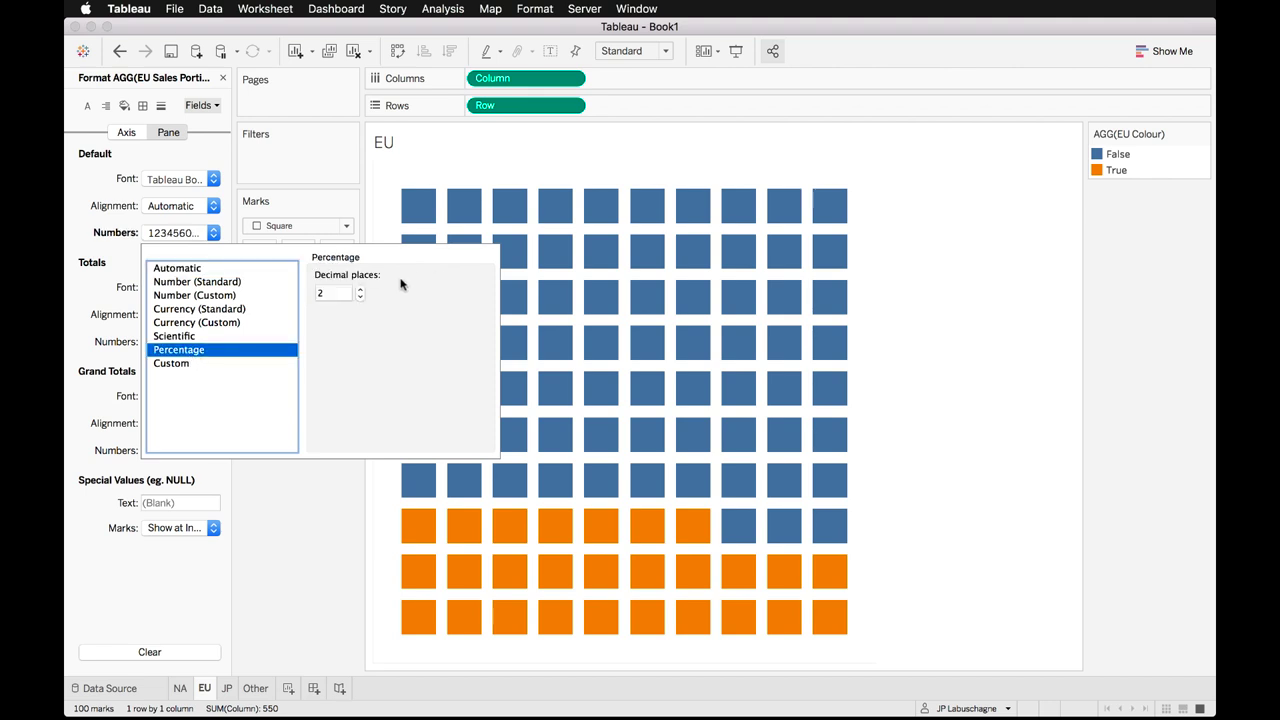
pyautogui.click(632, 423)
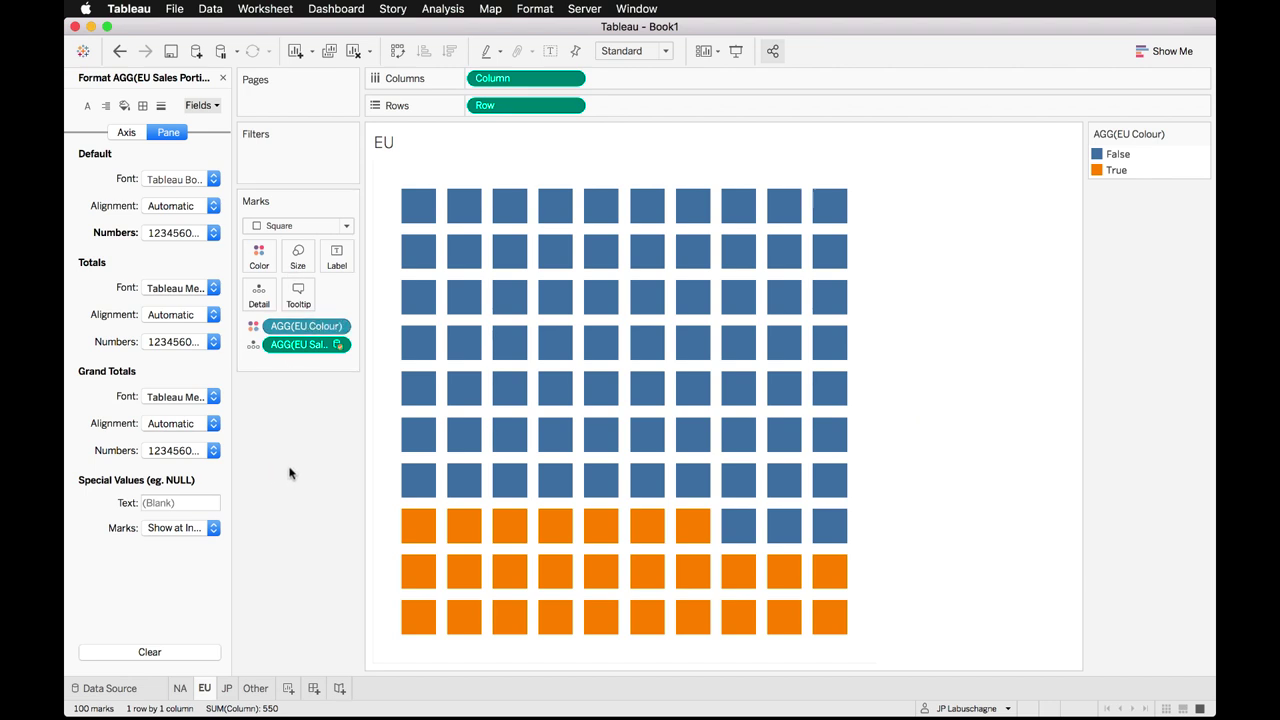
# Edit the EU Colour colours, assigning orange to True and the light gray from the Seattle Grays palette to False.
pyautogui.click(260, 255)
pyautogui.click(321, 309)
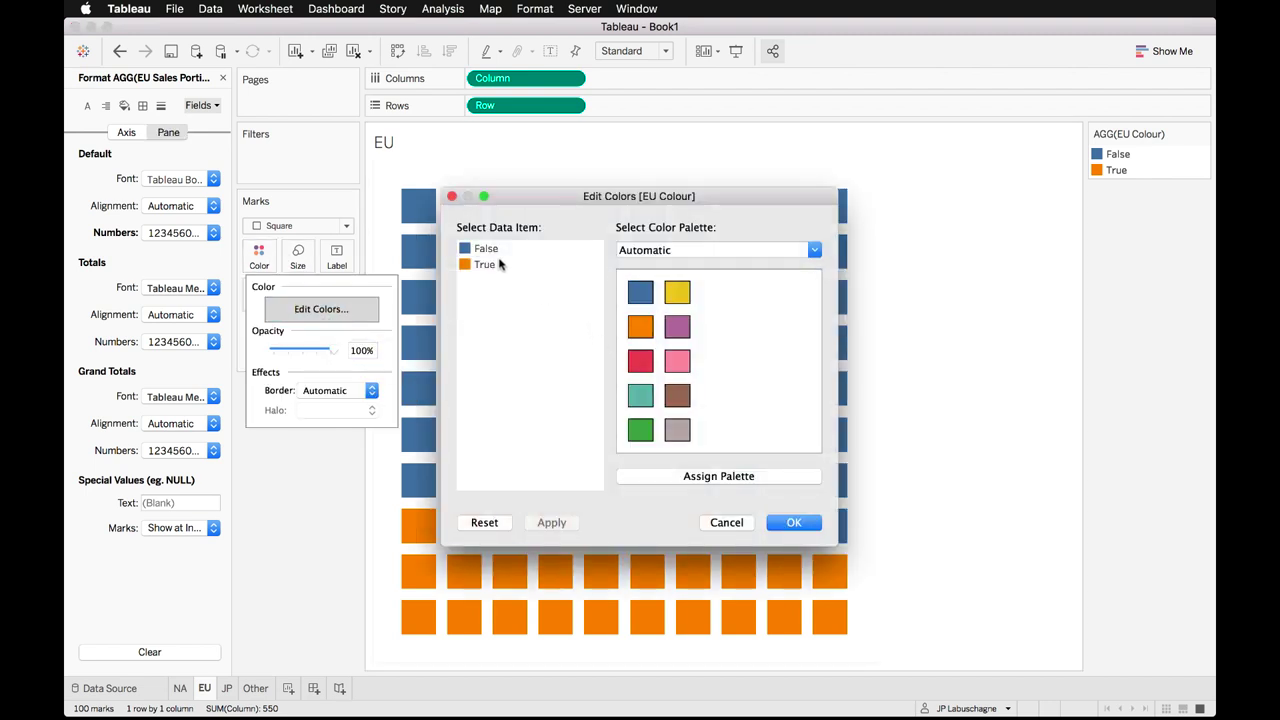
pyautogui.click(478, 266)
pyautogui.click(640, 326)
pyautogui.click(469, 248)
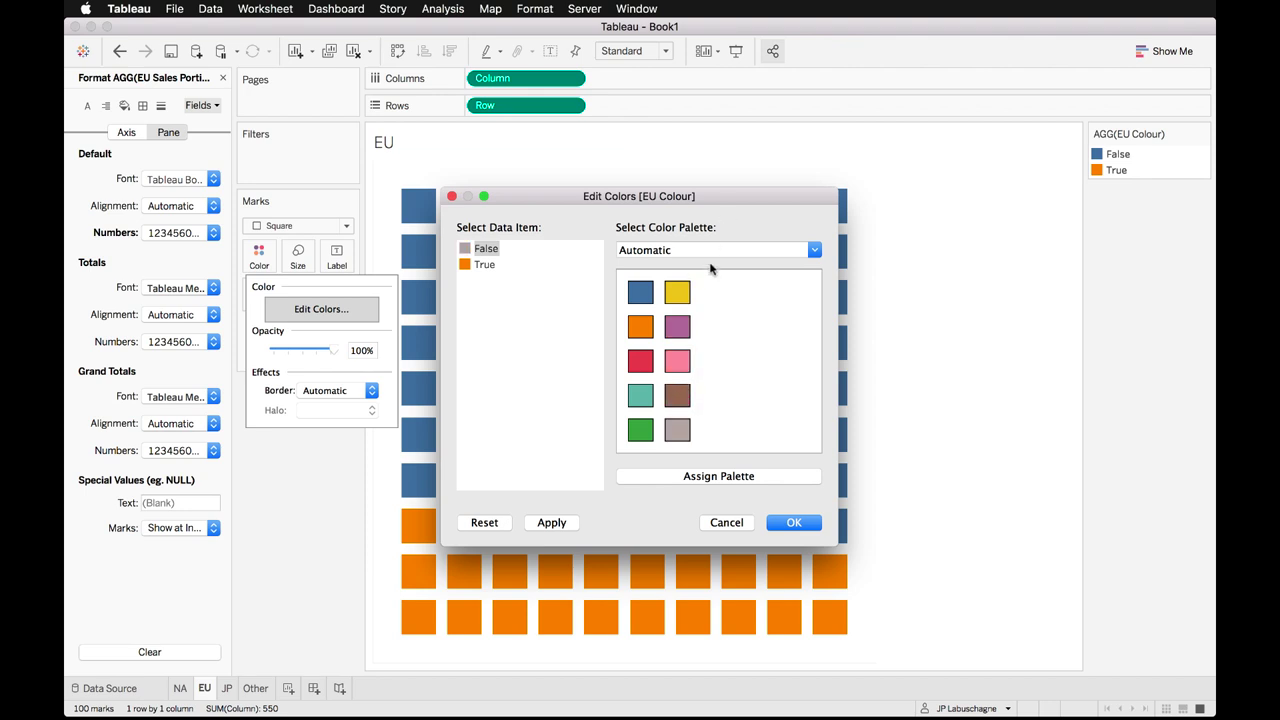
pyautogui.click(716, 252)
pyautogui.click(709, 309)
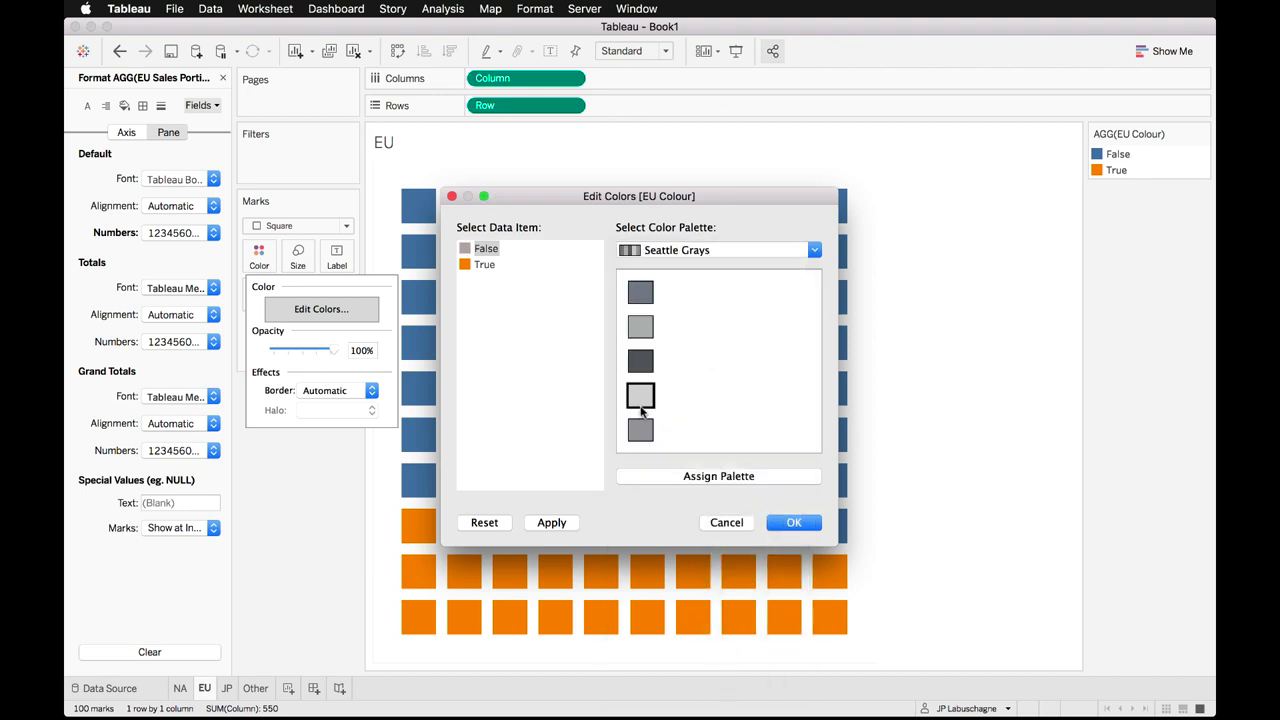
pyautogui.click(640, 396)
pyautogui.click(793, 522)
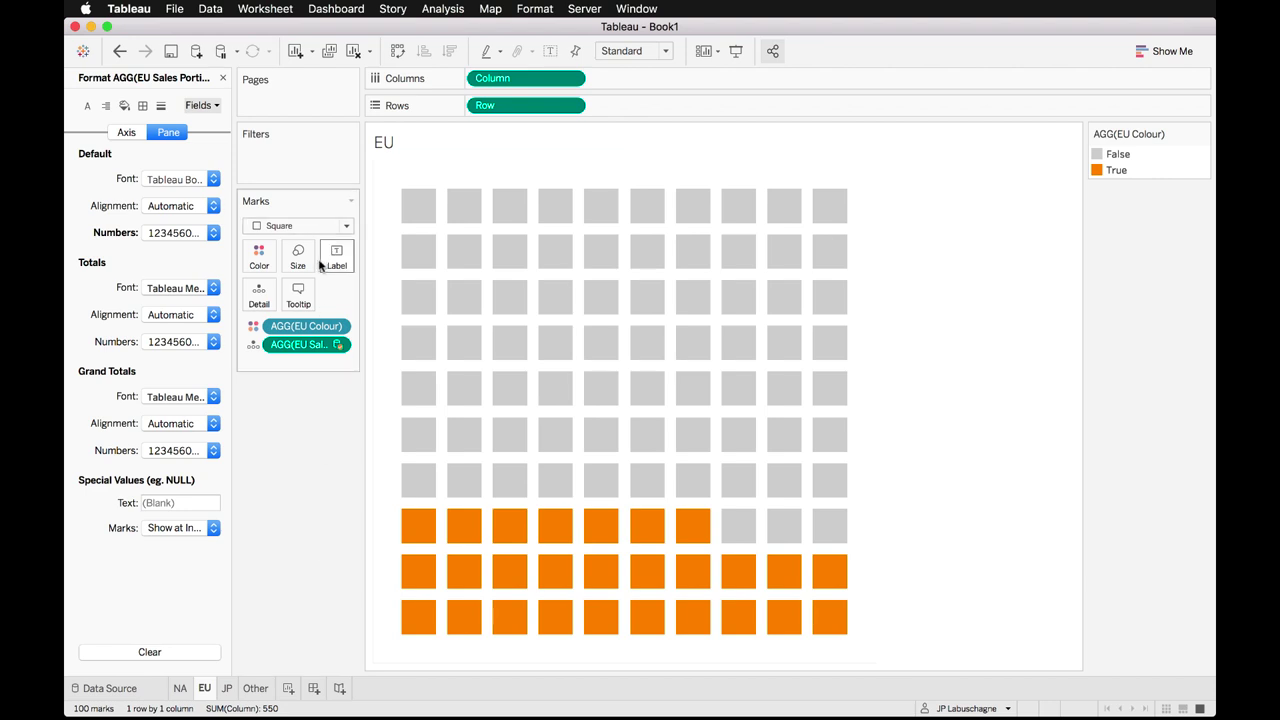
# Change the EU marks to the Shape type with filled circles and compare the chart with the NA worksheet.
pyautogui.click(345, 226)
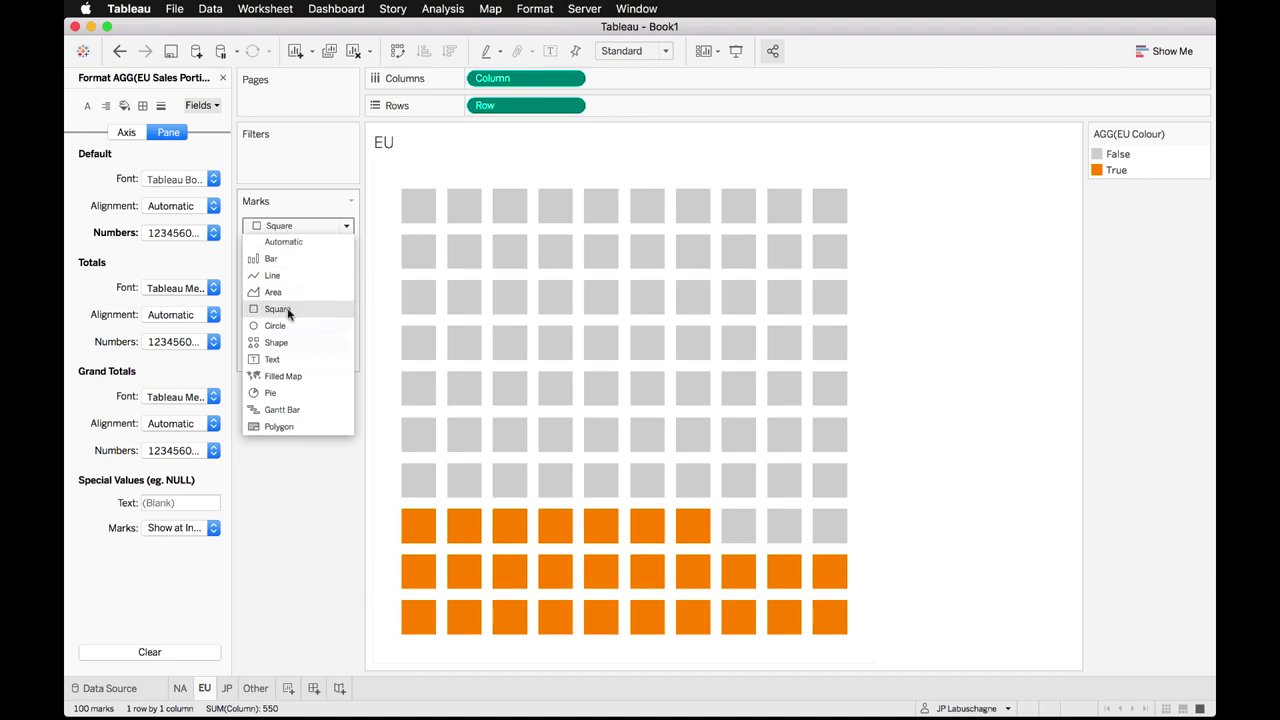
pyautogui.click(291, 345)
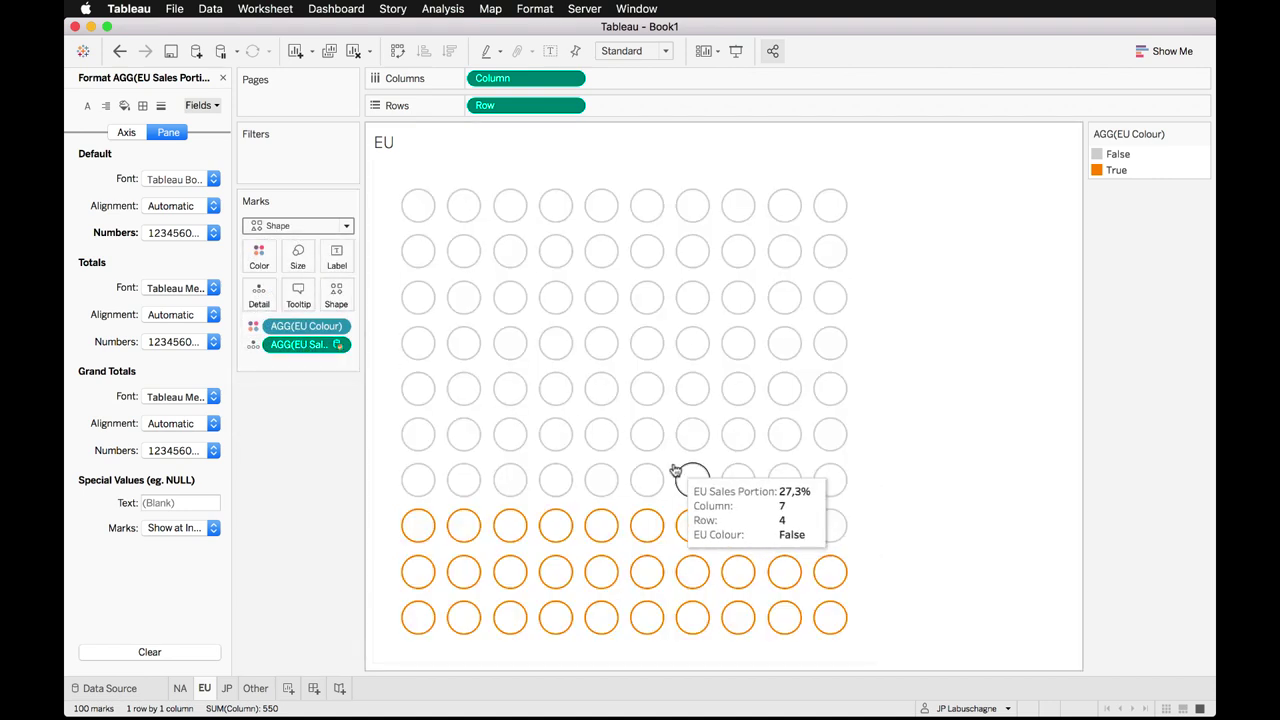
pyautogui.click(337, 296)
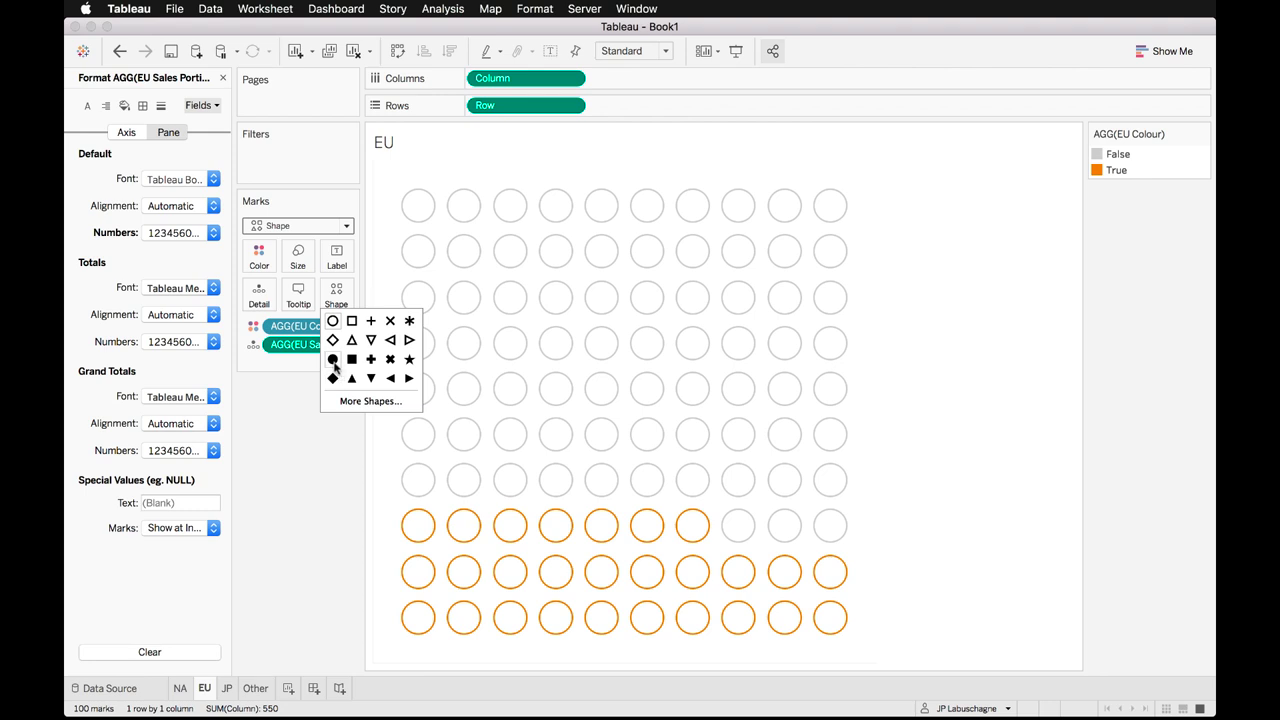
pyautogui.click(333, 361)
pyautogui.click(305, 454)
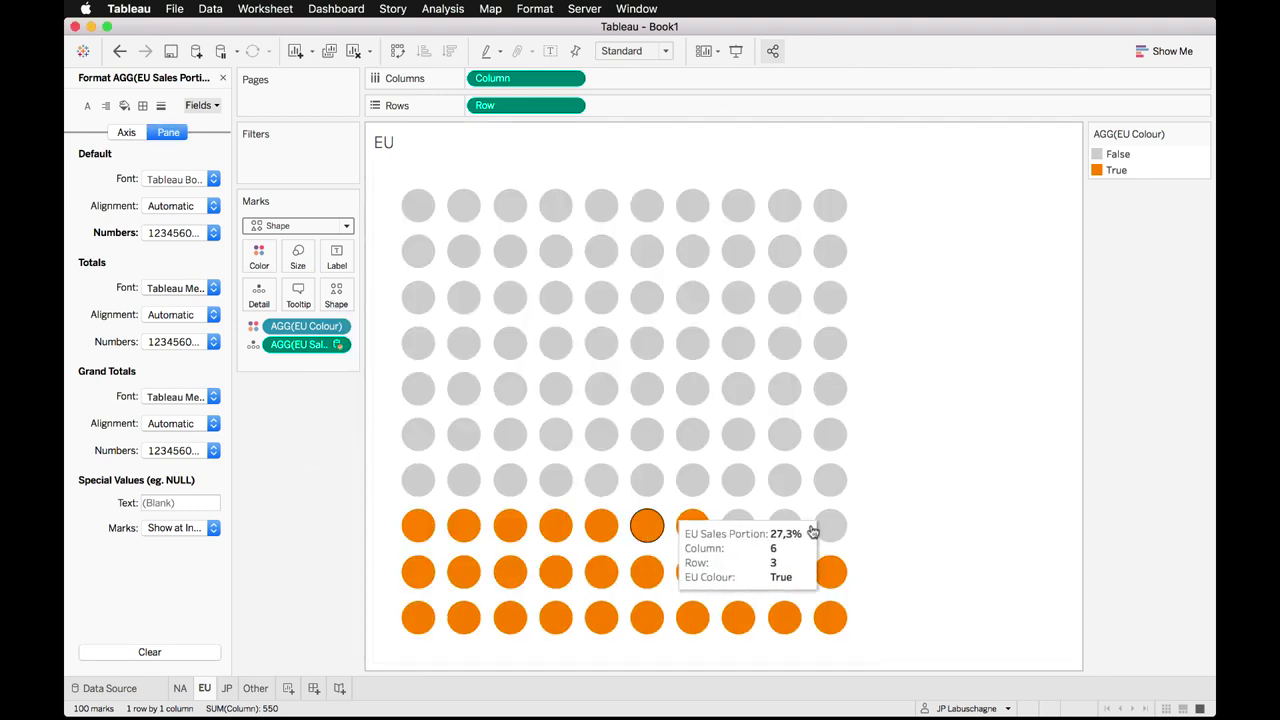
pyautogui.click(181, 688)
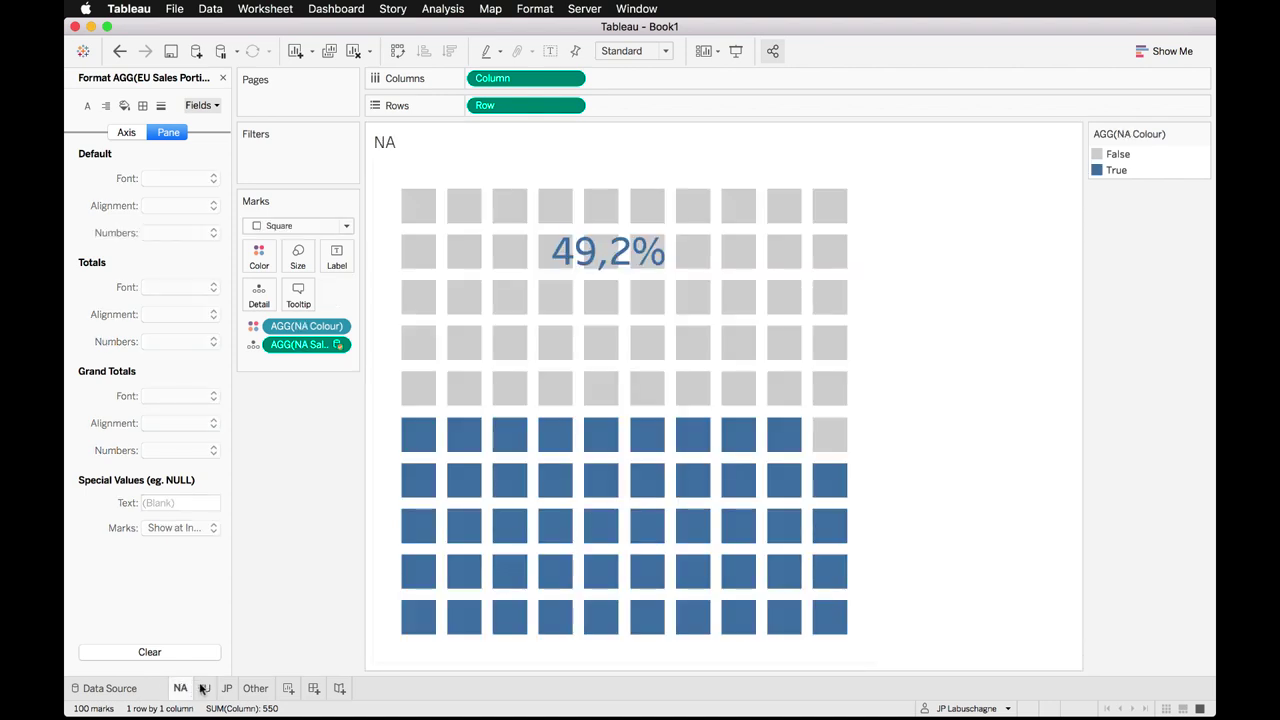
pyautogui.click(203, 688)
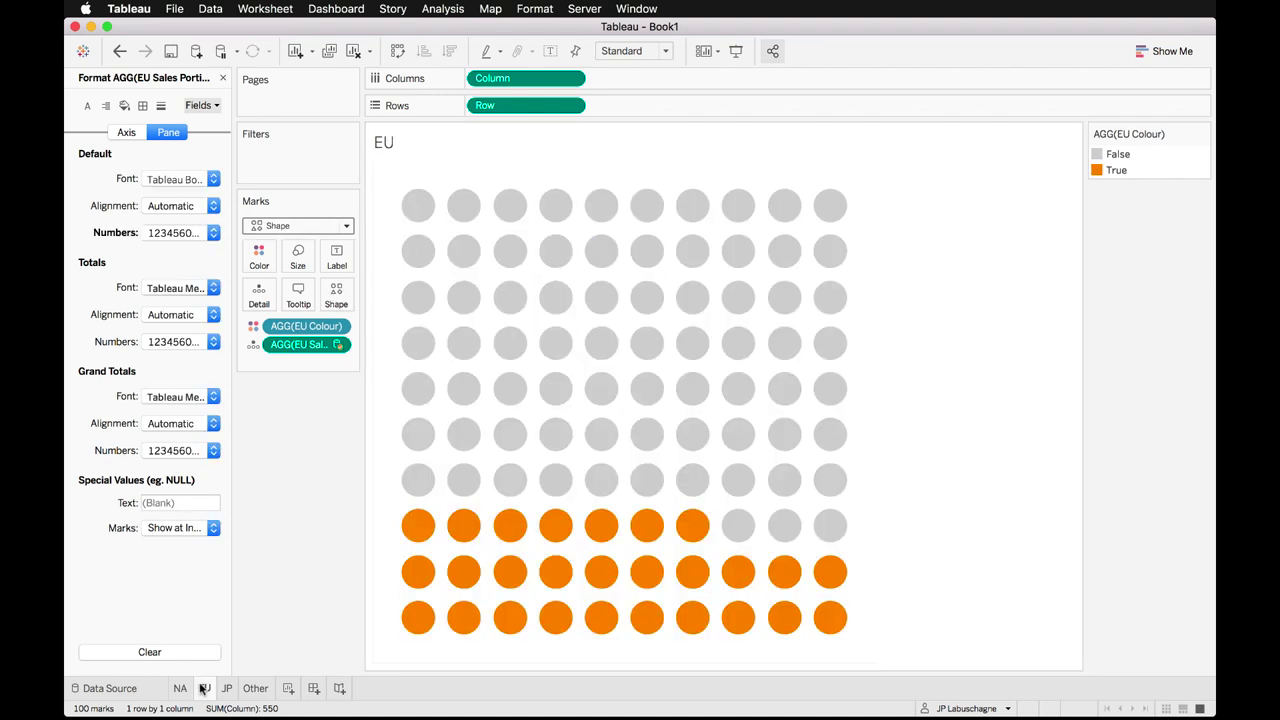